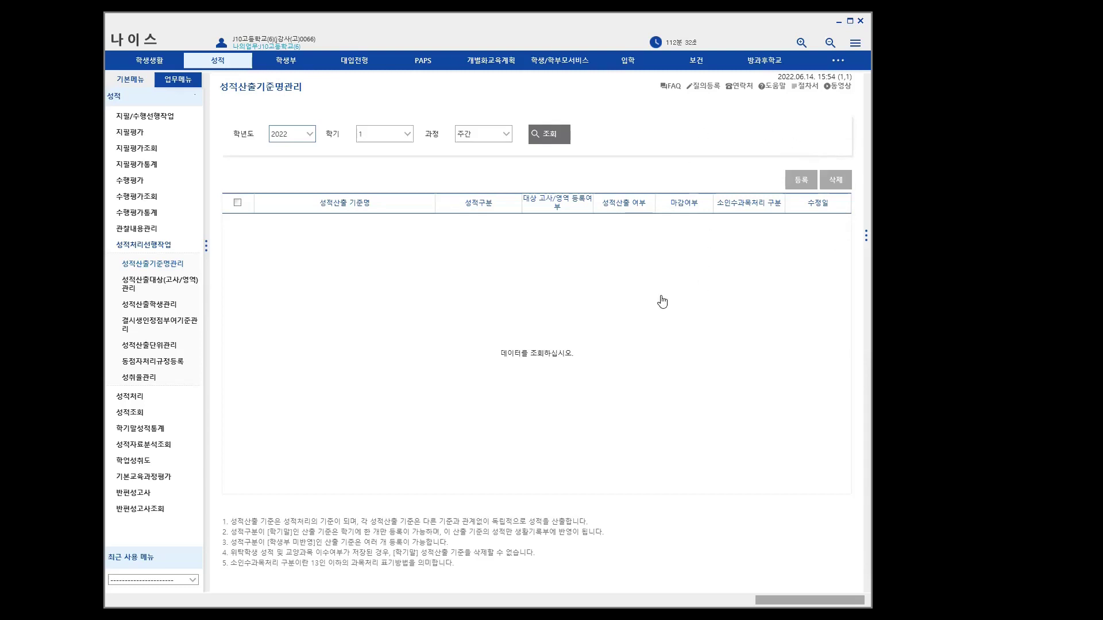
{"action": "left_click", "coordinate": [155, 118]}
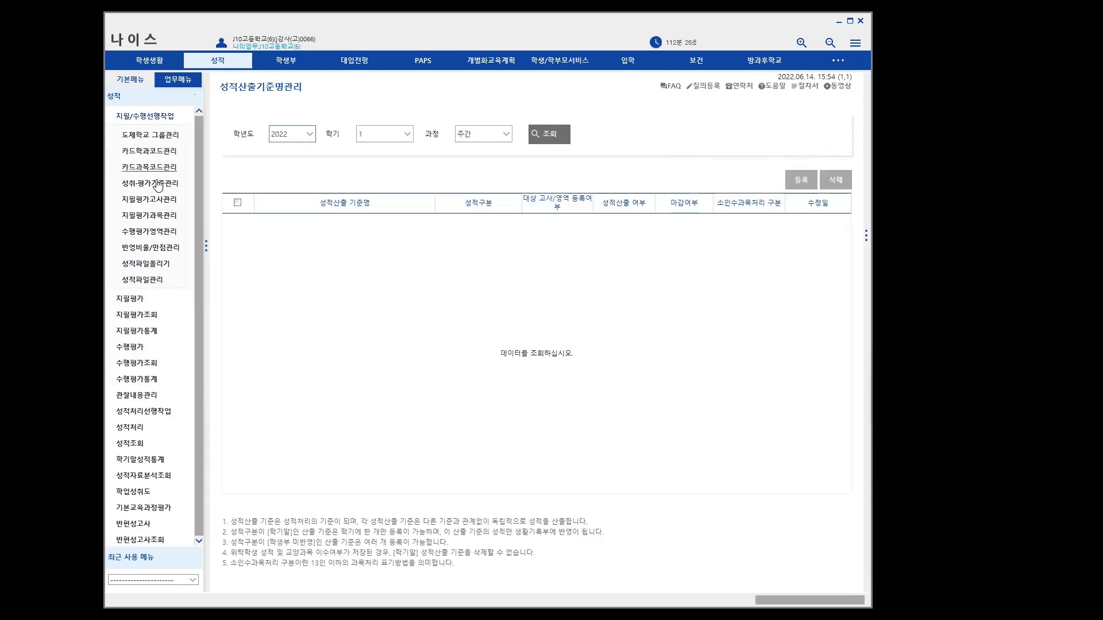
{"action": "left_click", "coordinate": [134, 300]}
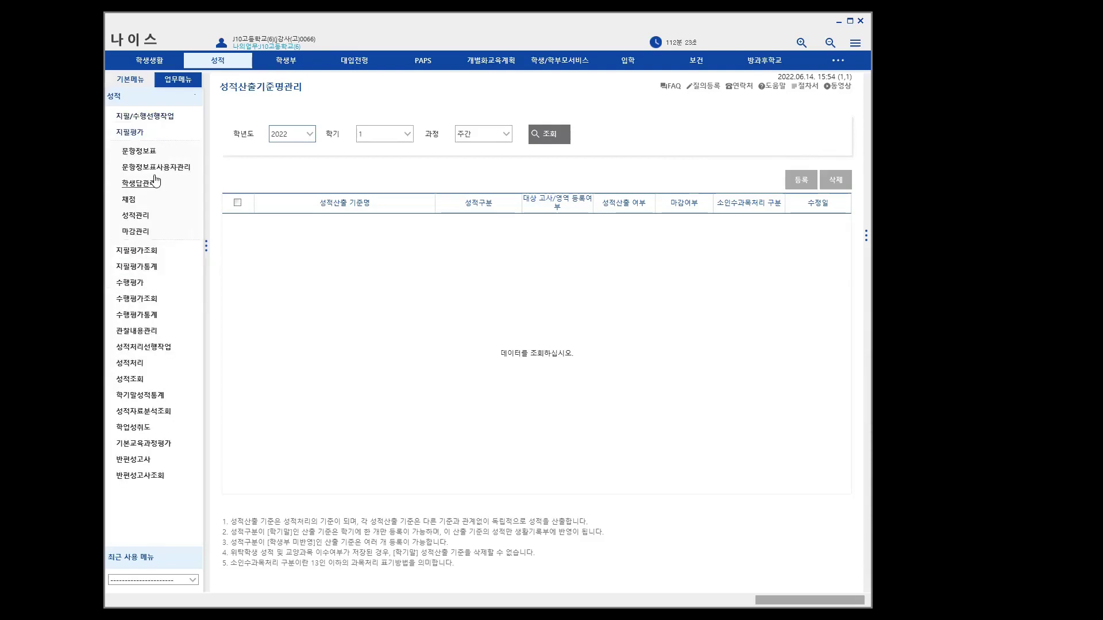
{"action": "left_click", "coordinate": [136, 133]}
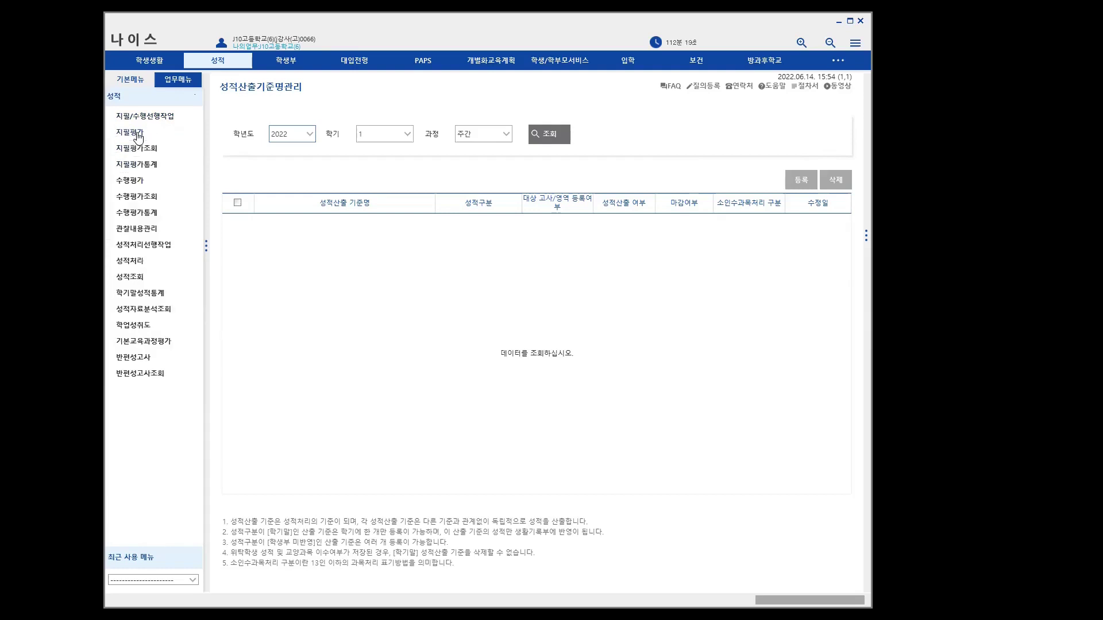
{"action": "left_click", "coordinate": [134, 182]}
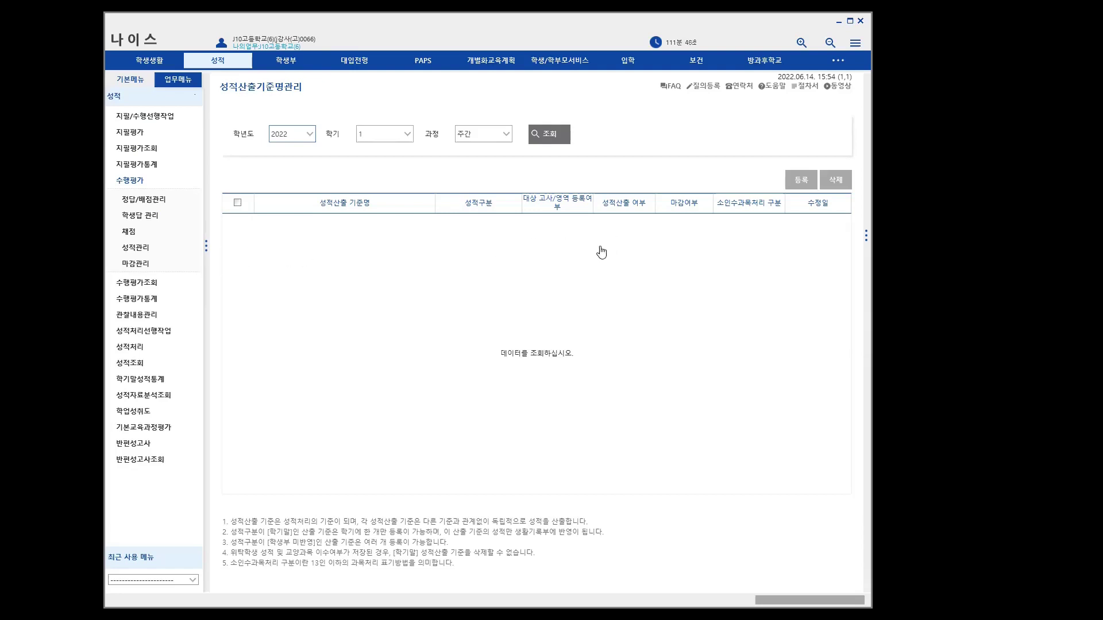
{"action": "left_click", "coordinate": [135, 184]}
Step: Open 성적산출기준명관리 under 성적처리선행작업 and retrieve the criteria for 2022, semester 1, 주간
{"action": "left_click", "coordinate": [152, 245]}
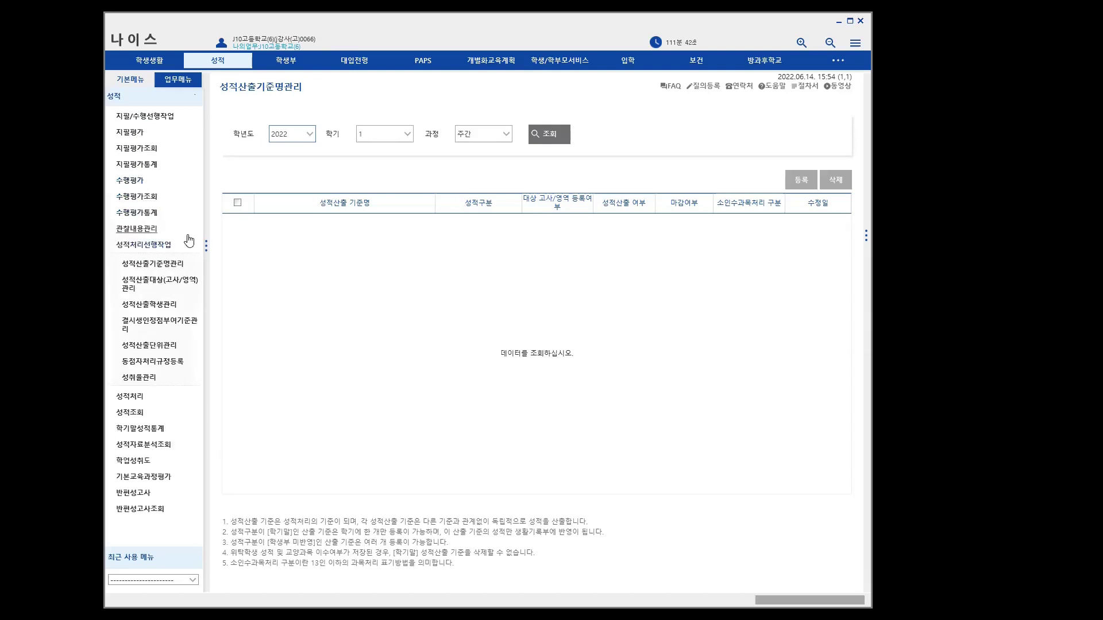
{"action": "left_click", "coordinate": [153, 264]}
{"action": "left_click", "coordinate": [556, 140]}
Step: Register and save a grade calculation criterion named 1차 지필평가 with 성적구분 학생부 미반영
{"action": "left_click", "coordinate": [806, 181]}
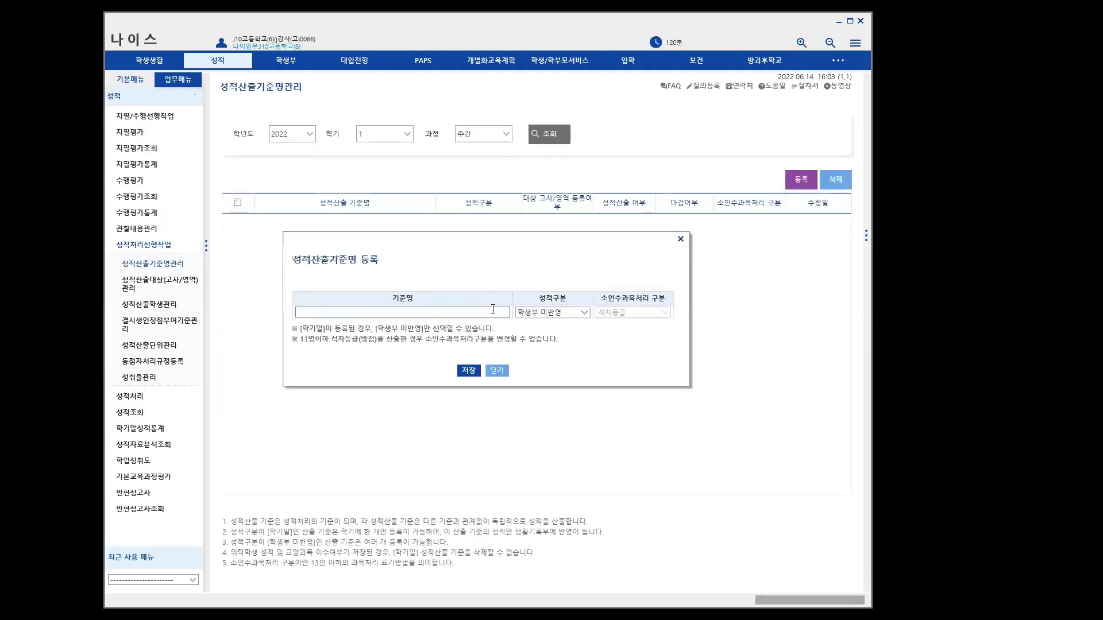
{"action": "type", "text": "1차 지필평가"}
{"action": "left_click", "coordinate": [567, 315]}
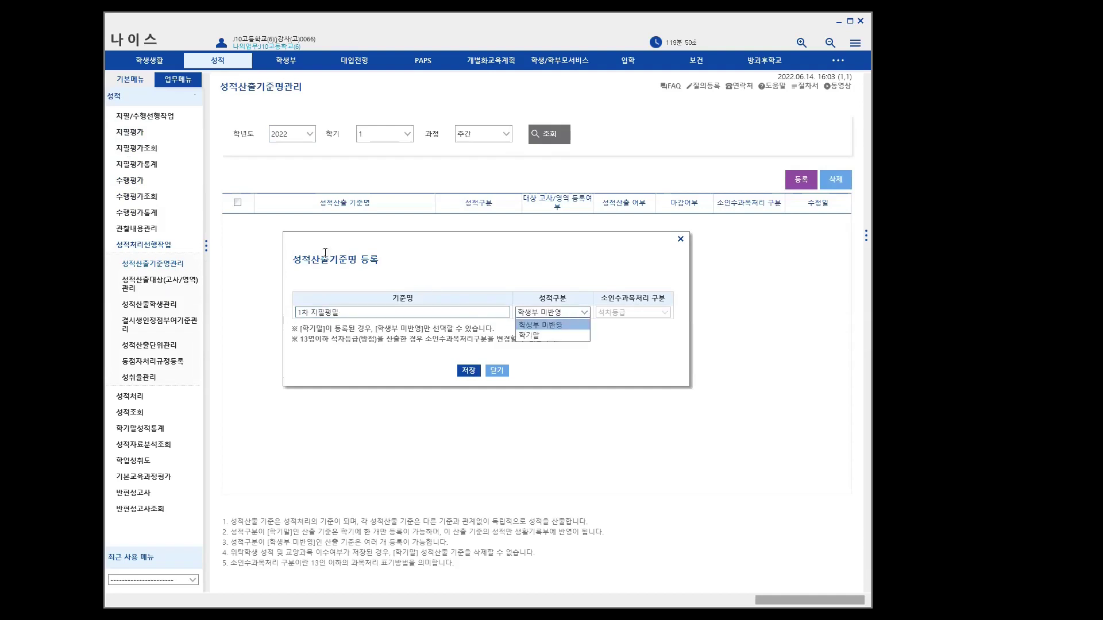
{"action": "left_click", "coordinate": [563, 324]}
{"action": "left_click", "coordinate": [367, 311]}
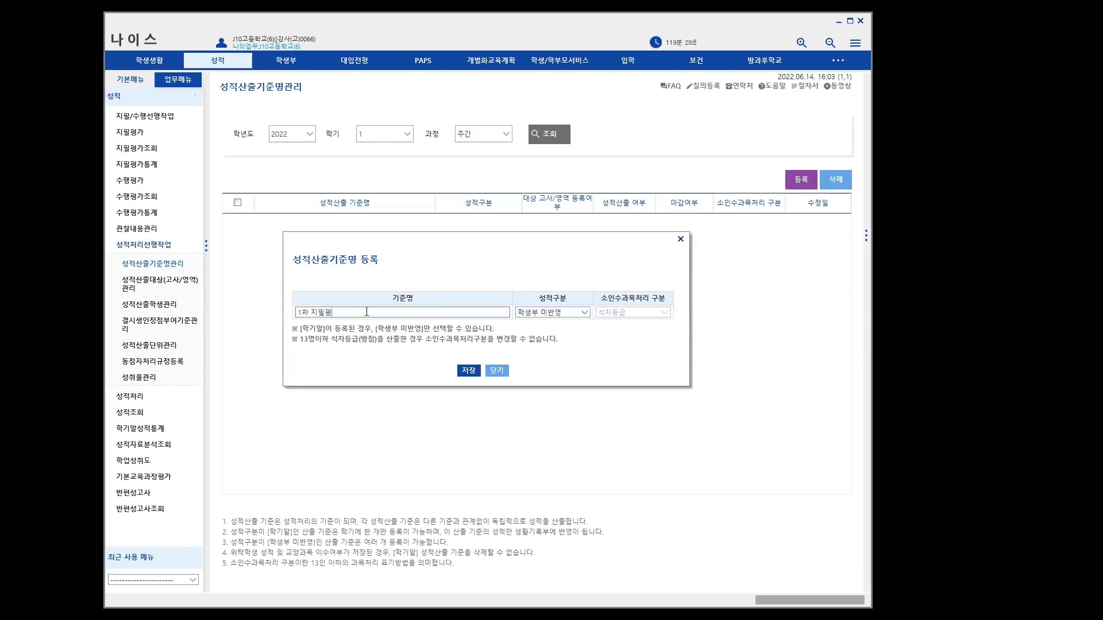
{"action": "type", "text": "가"}
{"action": "left_click", "coordinate": [469, 373]}
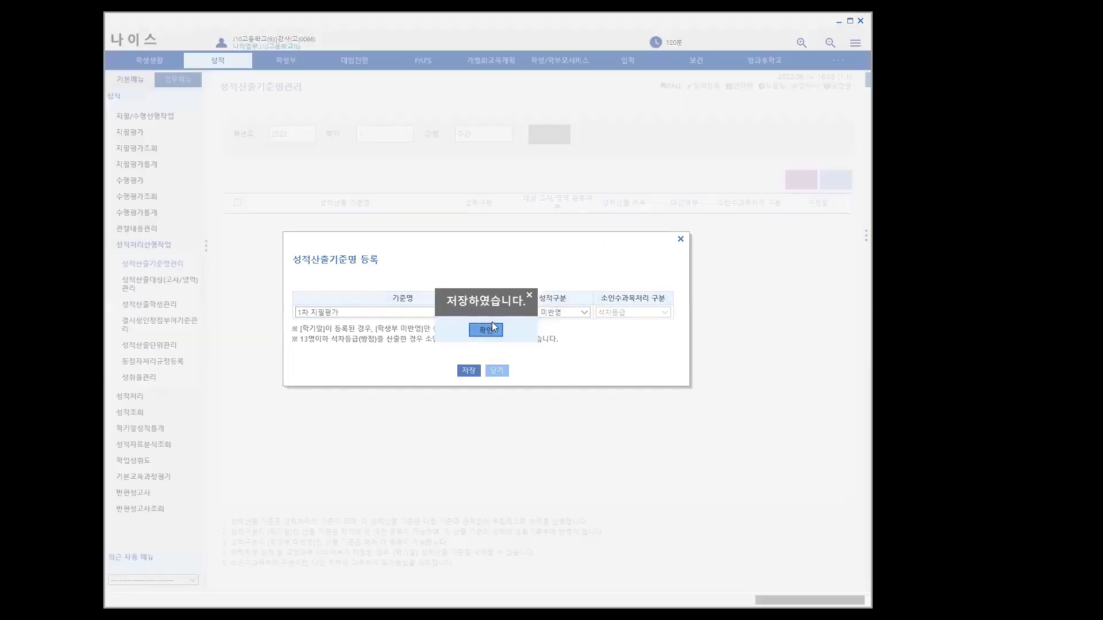
{"action": "left_click", "coordinate": [491, 324]}
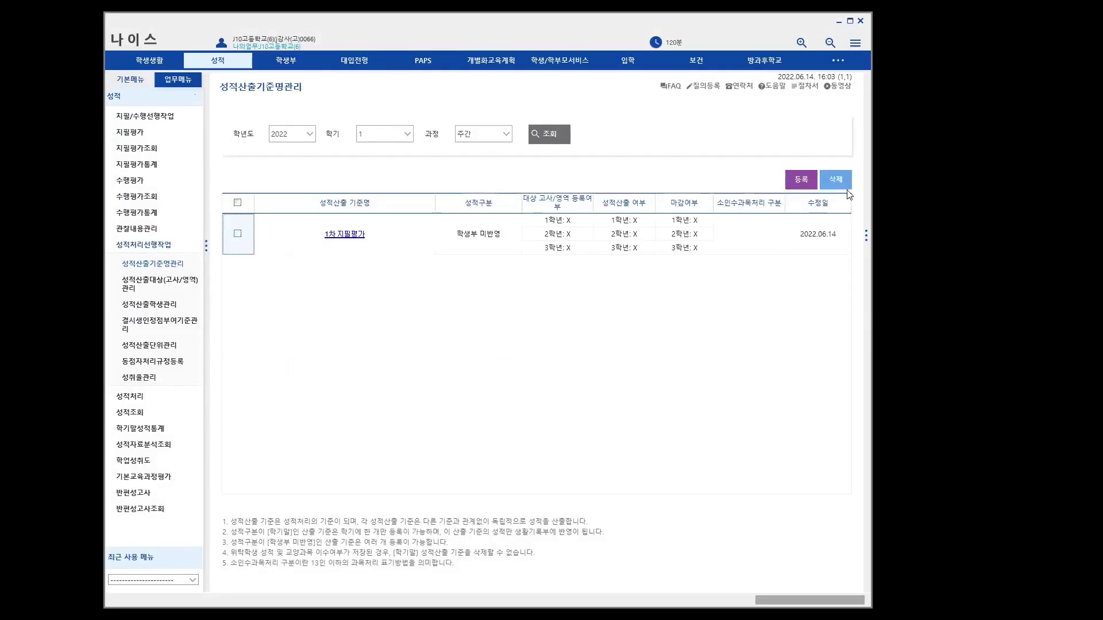
Step: Register and save a second criterion named 2차 지필평가 with 성적구분 학생부 미반영
{"action": "left_click", "coordinate": [807, 182]}
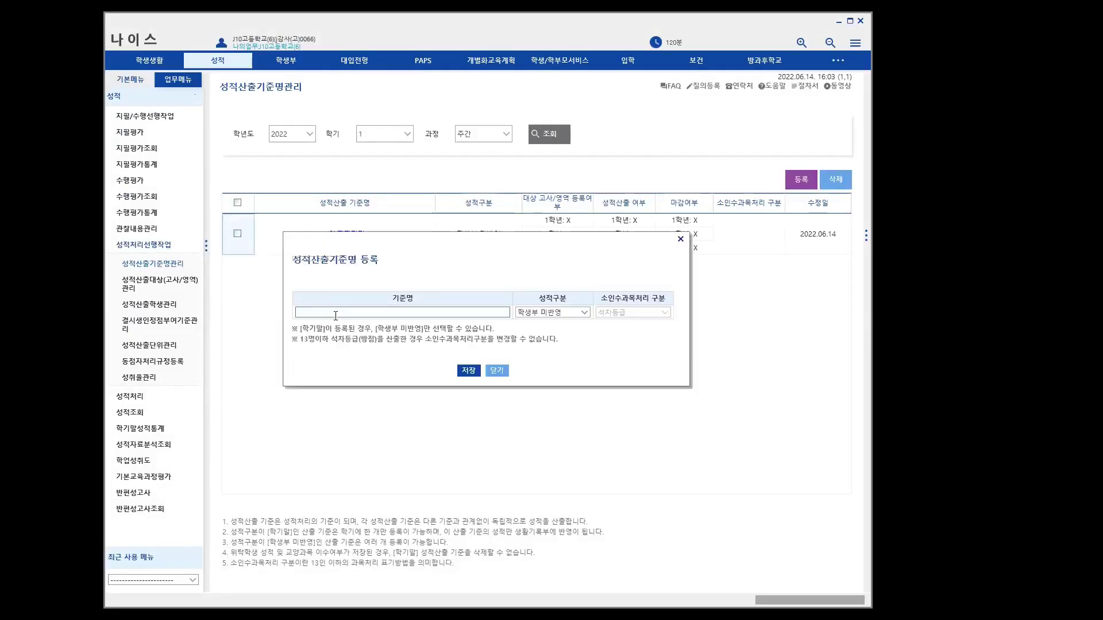
{"action": "type", "text": "2차 지필평가"}
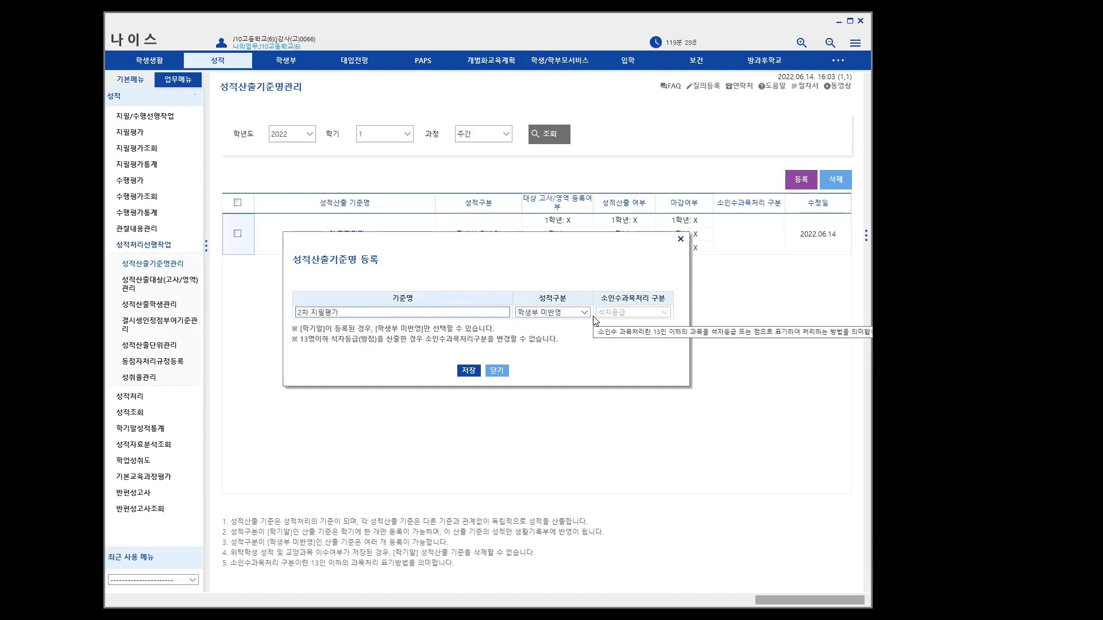
{"action": "left_click", "coordinate": [469, 374]}
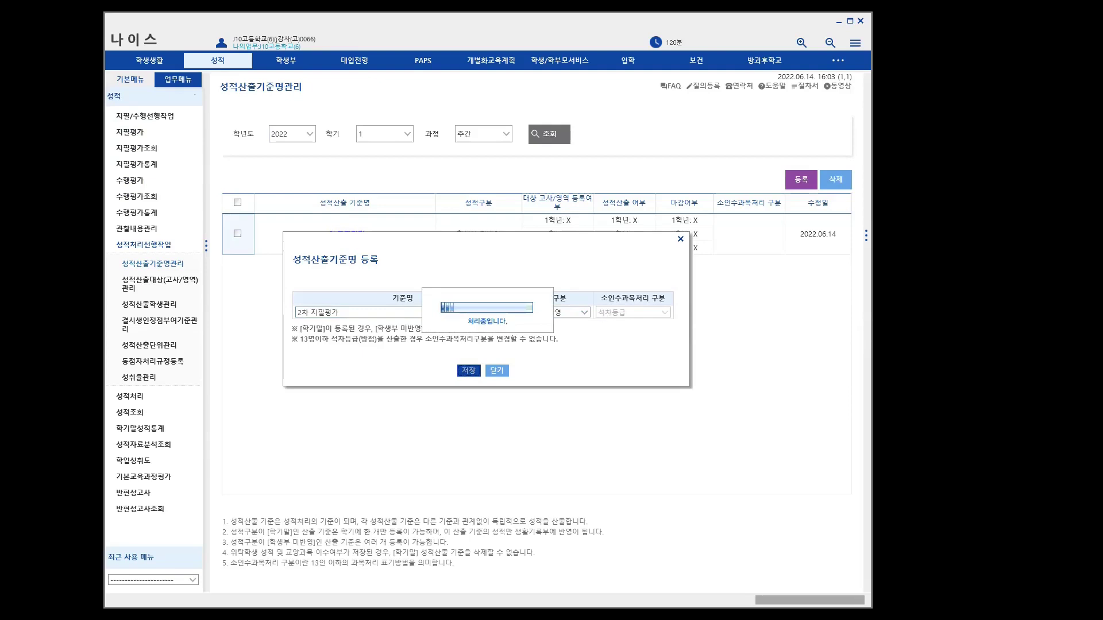
{"action": "left_click", "coordinate": [468, 330]}
{"action": "left_click", "coordinate": [496, 331]}
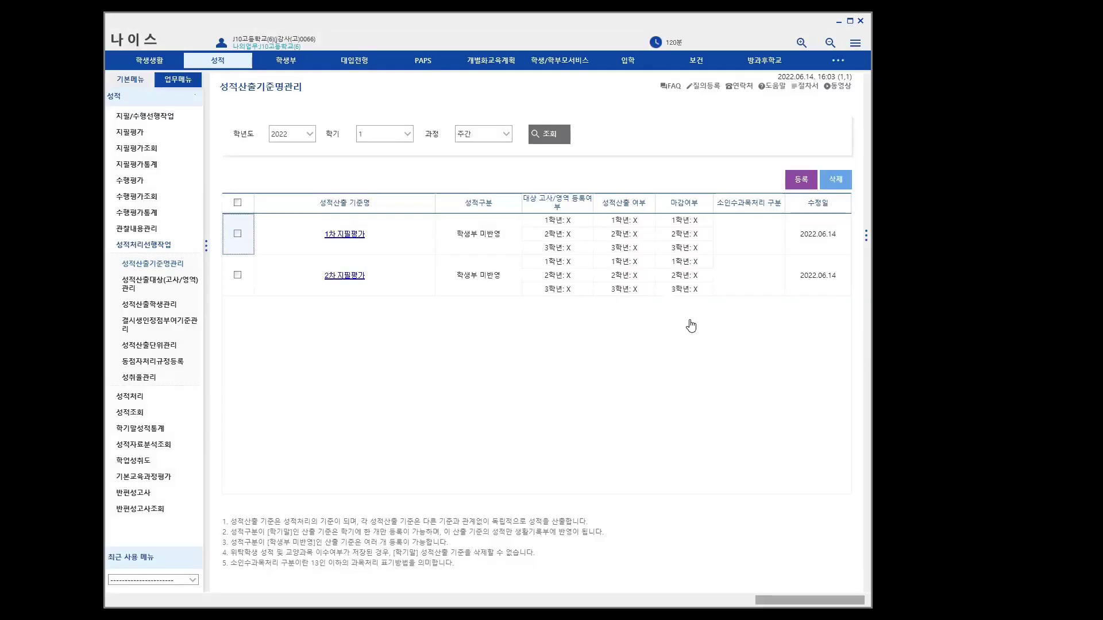
Step: Start registering a third criterion named 1학기말, with 성적구분 학기말 and 소인수과목처리 구분 석차등급
{"action": "left_click", "coordinate": [811, 185]}
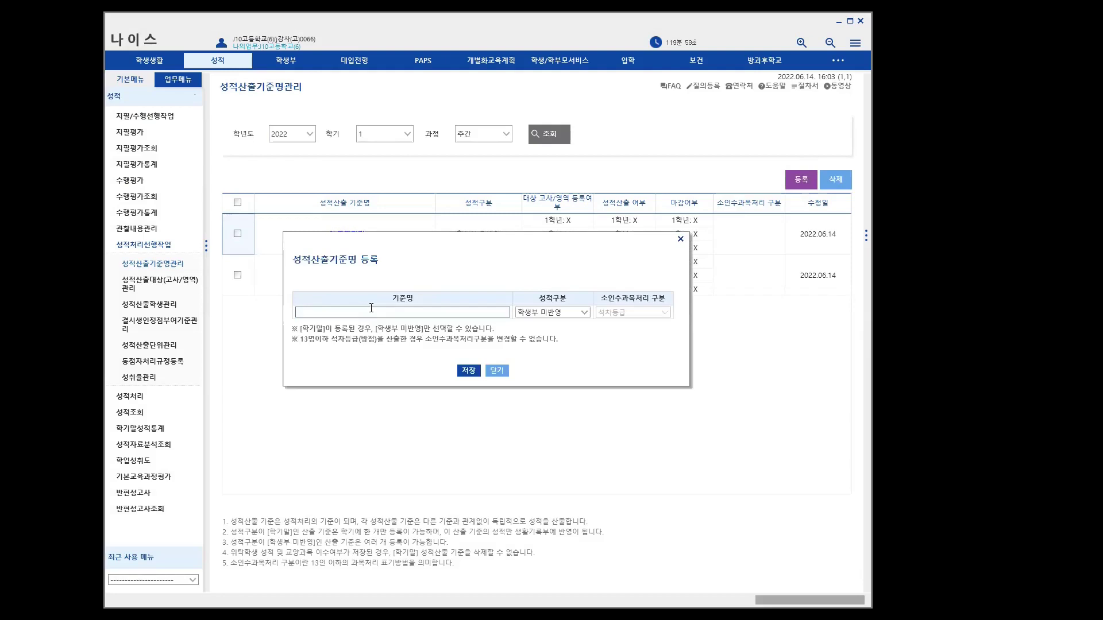
{"action": "type", "text": "1학기마"}
{"action": "left_click", "coordinate": [583, 313]}
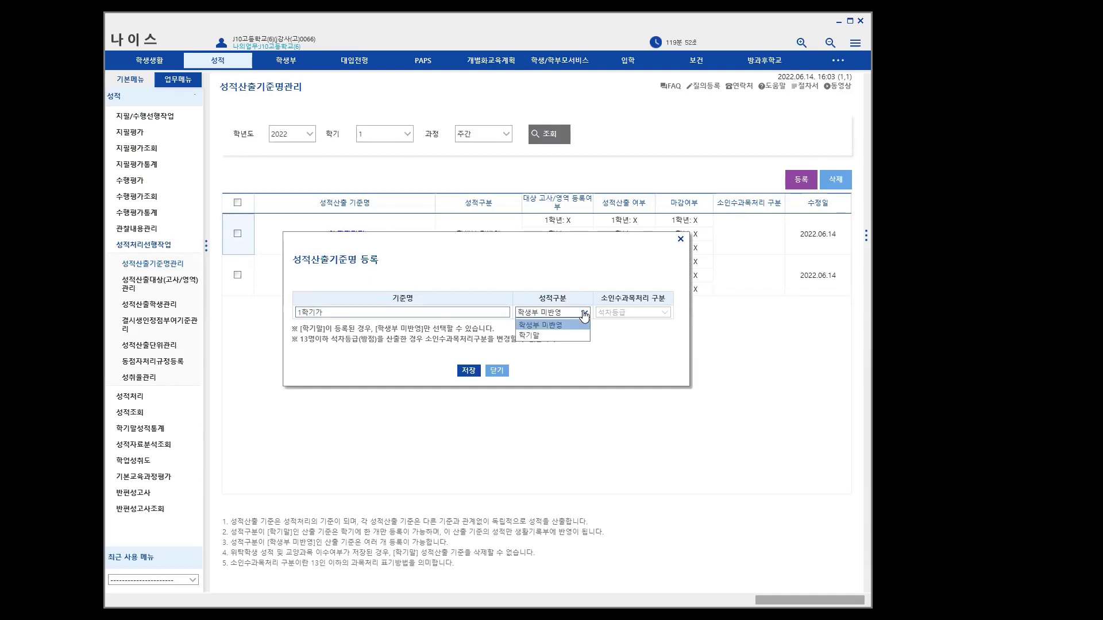
{"action": "left_click", "coordinate": [547, 334]}
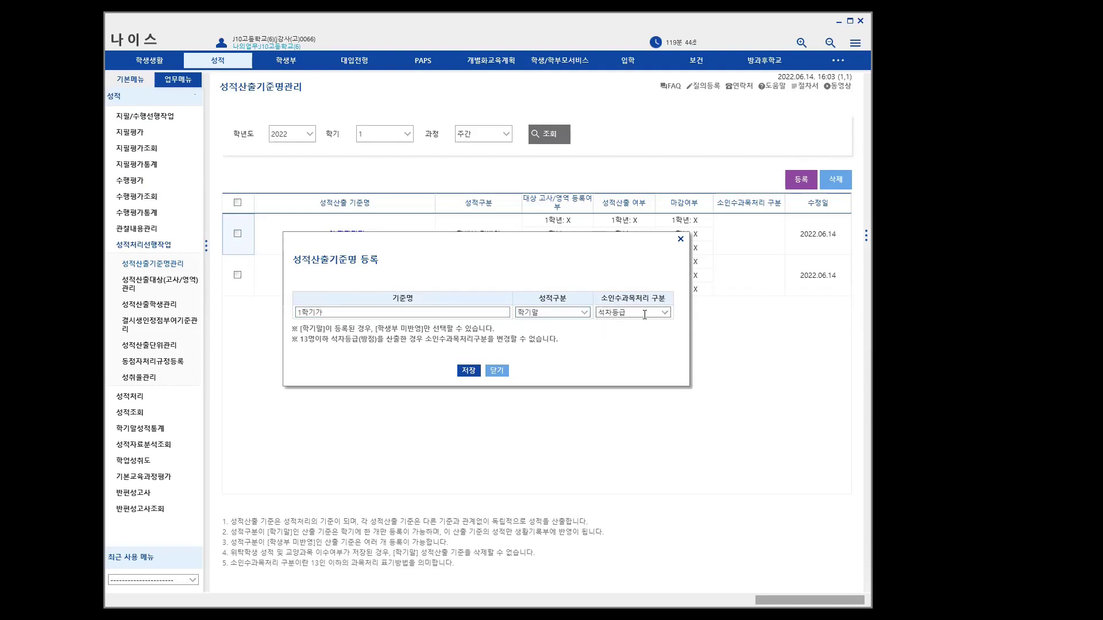
{"action": "left_click", "coordinate": [664, 313]}
{"action": "left_click", "coordinate": [617, 335]}
{"action": "left_click", "coordinate": [665, 313]}
{"action": "left_click", "coordinate": [614, 325]}
{"action": "left_click", "coordinate": [336, 312]}
{"action": "left_click", "coordinate": [337, 312]}
{"action": "key", "text": "BackSpace"}
{"action": "type", "text": "말"}
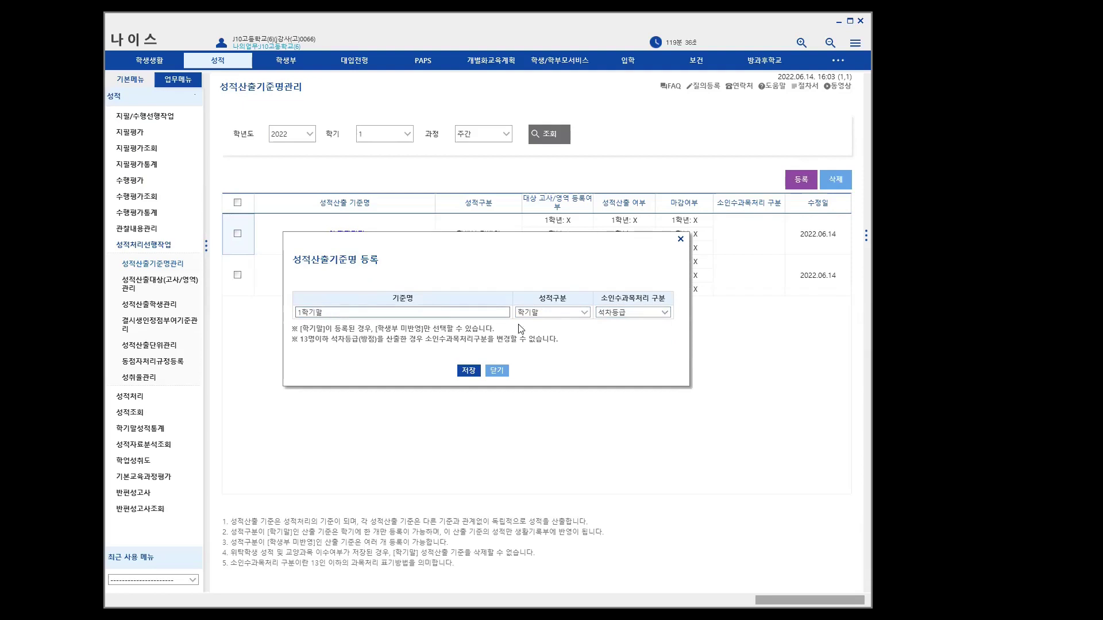
Step: Compare the 석차등급 and 점으로 표기 options of 소인수과목처리 구분 for the 1학기말 criterion
{"action": "left_click", "coordinate": [627, 313]}
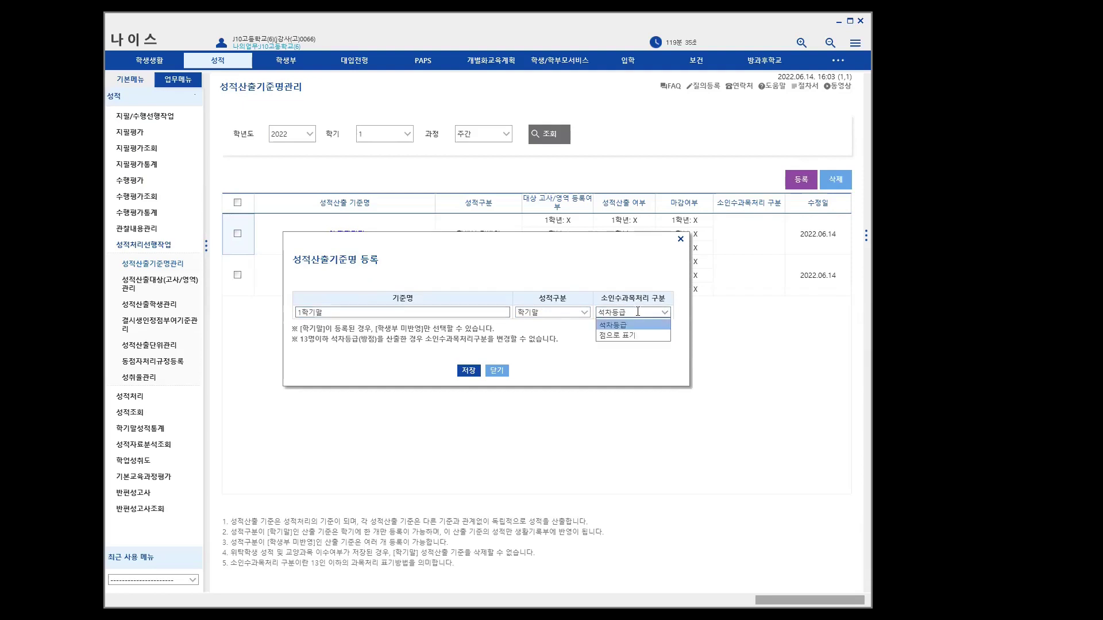
{"action": "left_click", "coordinate": [621, 326]}
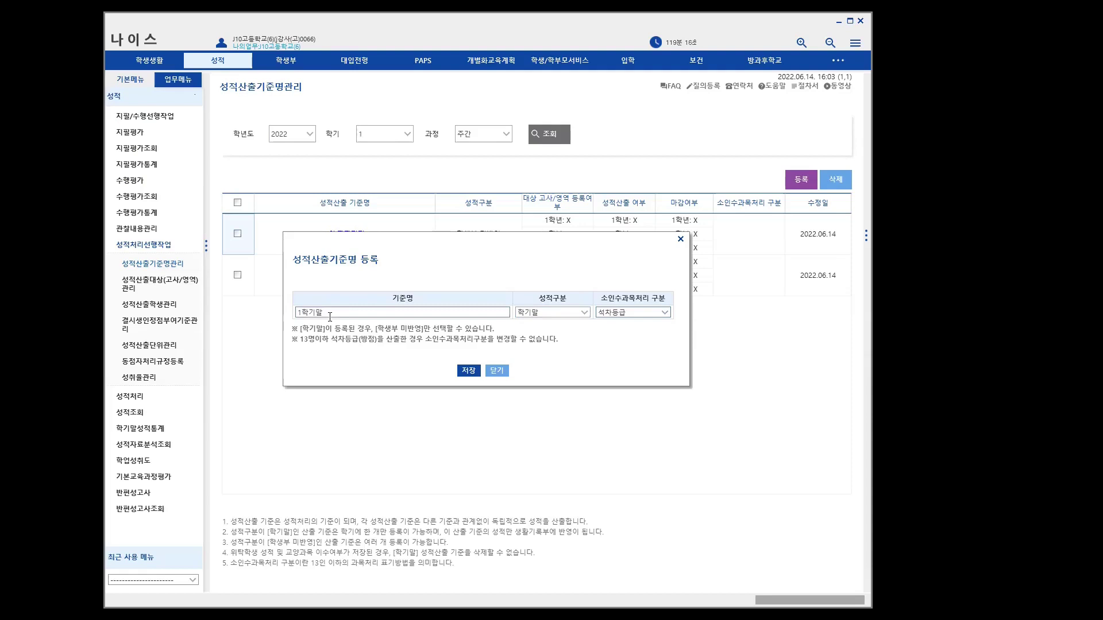
{"action": "left_click", "coordinate": [665, 313]}
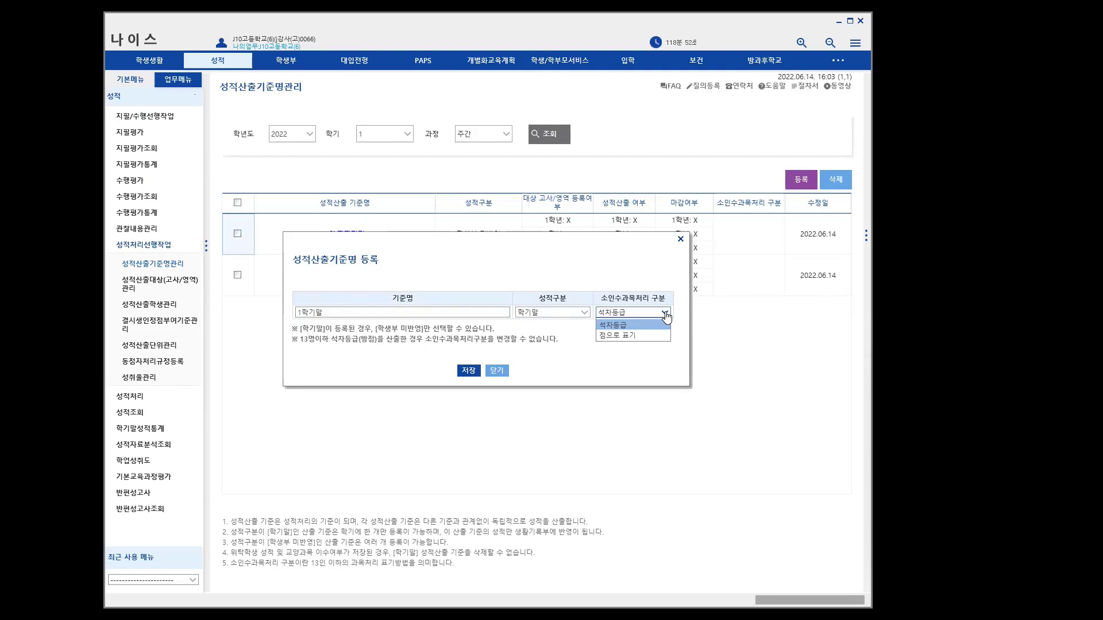
{"action": "left_click", "coordinate": [631, 336]}
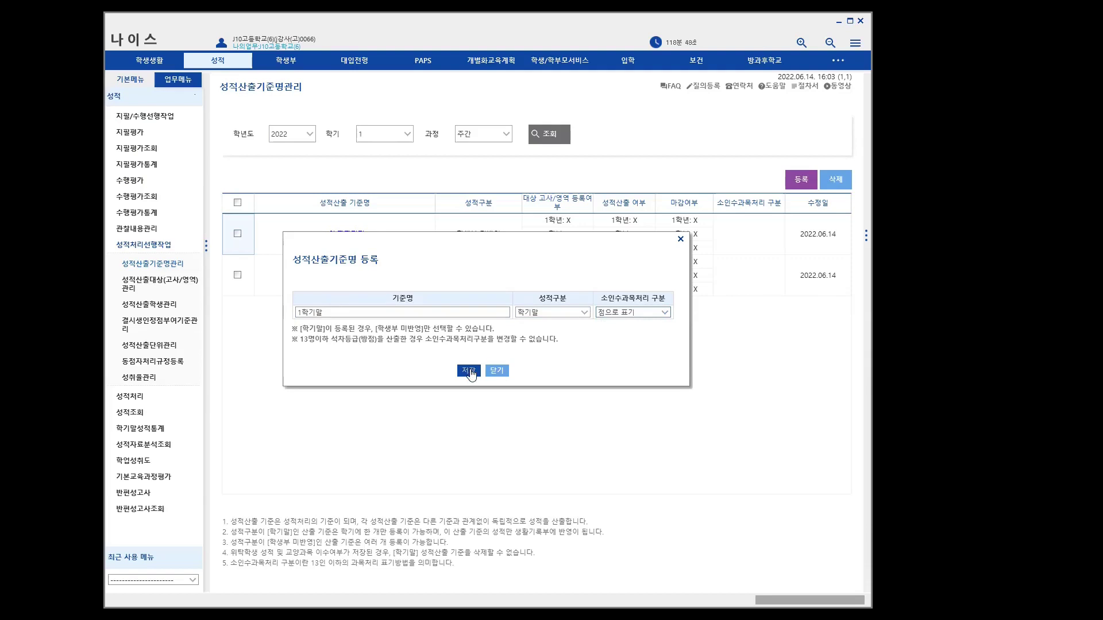
{"action": "left_click", "coordinate": [665, 312]}
{"action": "left_click", "coordinate": [630, 325]}
{"action": "left_click", "coordinate": [659, 314]}
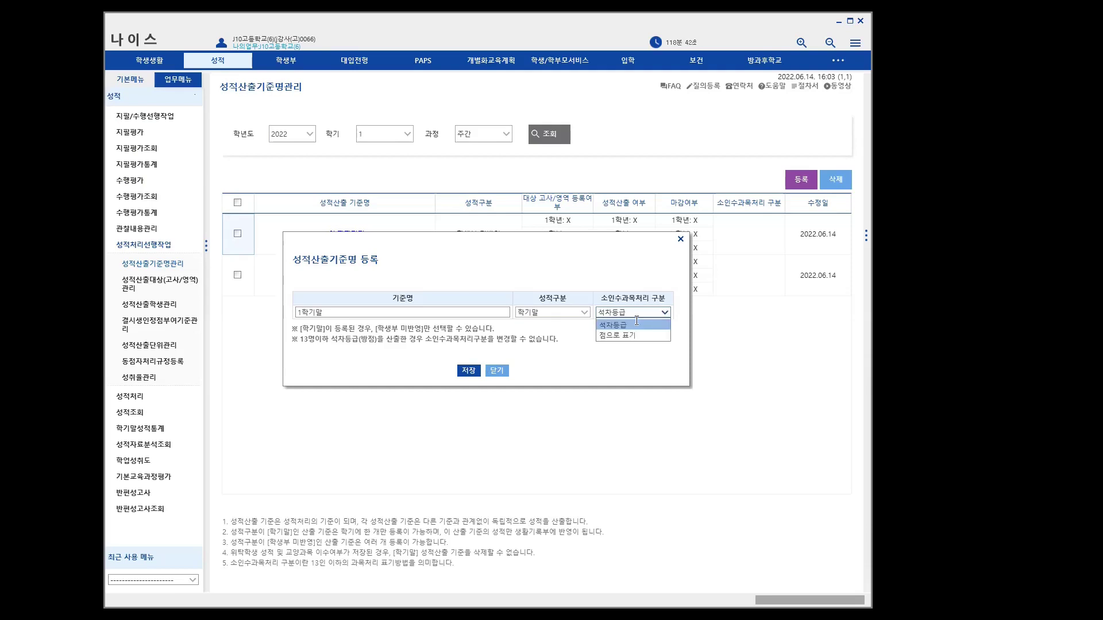
{"action": "left_click", "coordinate": [628, 334]}
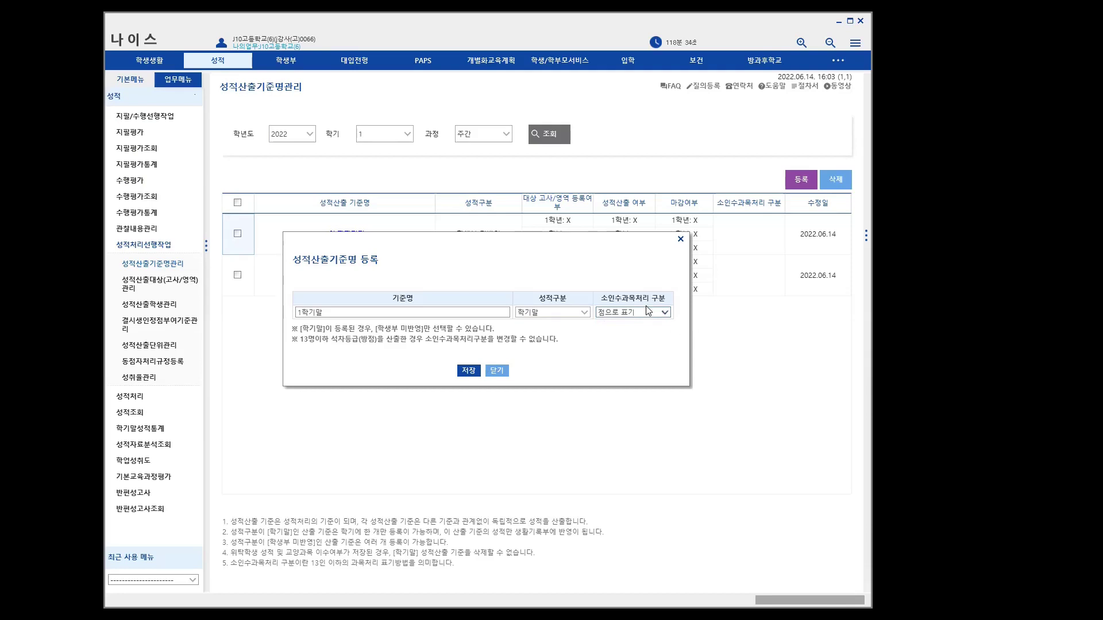
{"action": "left_click", "coordinate": [665, 313]}
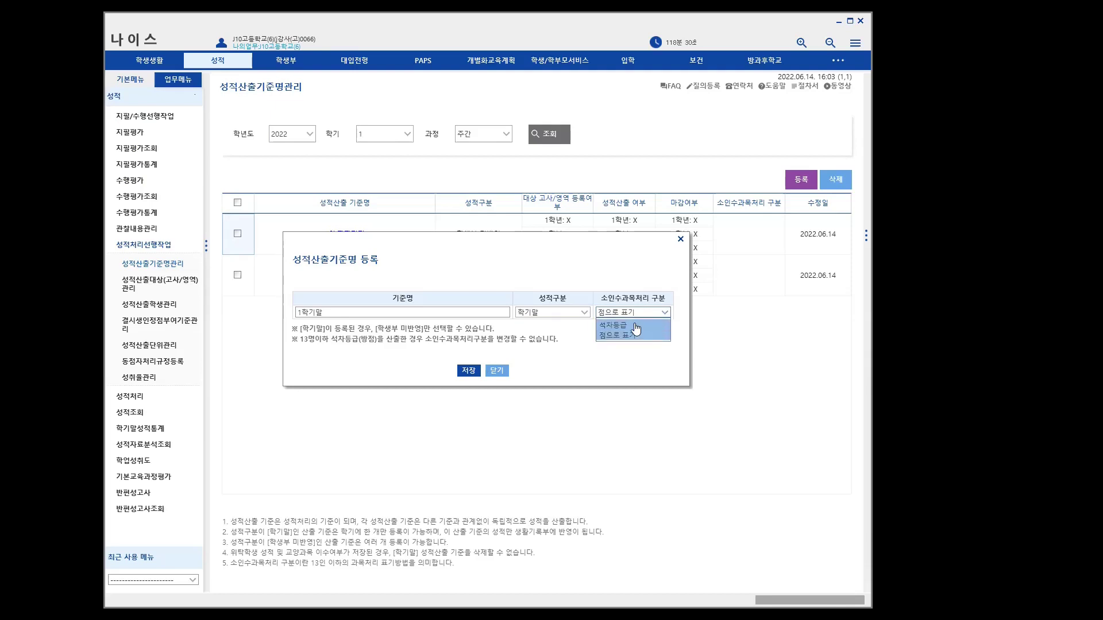
{"action": "left_click", "coordinate": [636, 327]}
Step: Set 소인수과목처리 구분 to 점으로 표기 and save the 1학기말 criterion
{"action": "left_click", "coordinate": [664, 314]}
{"action": "left_click", "coordinate": [621, 335]}
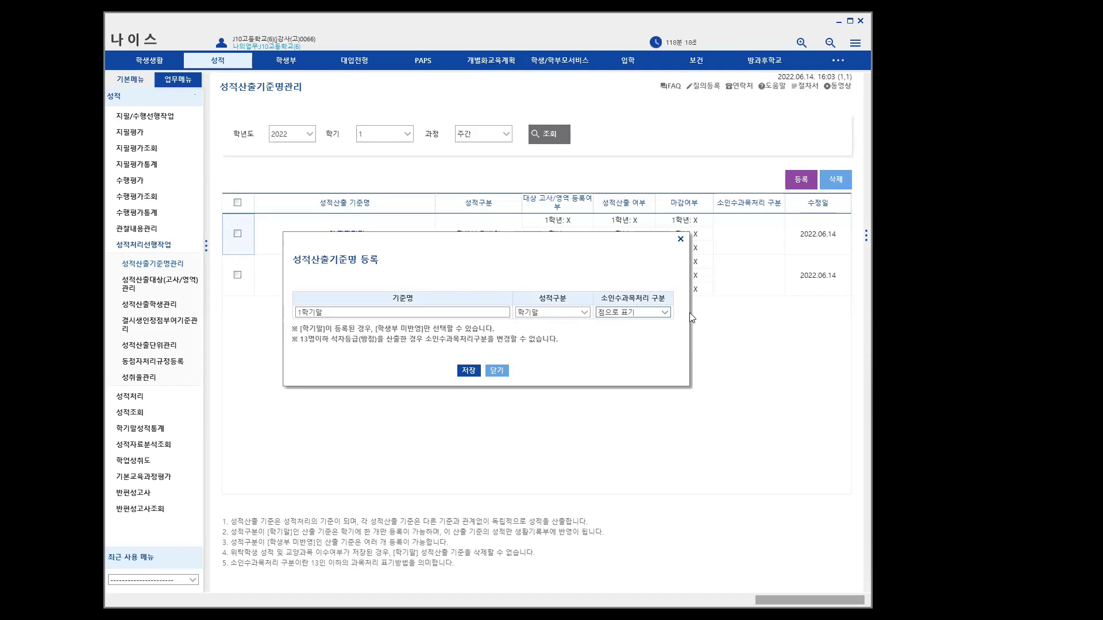
{"action": "left_click", "coordinate": [470, 372]}
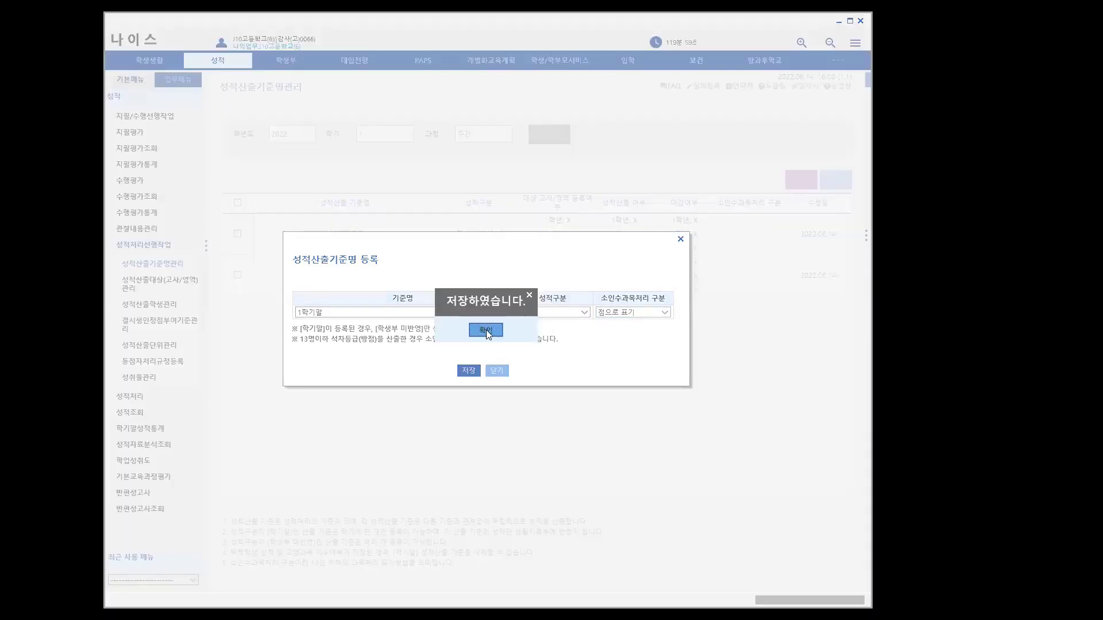
{"action": "left_click", "coordinate": [486, 330]}
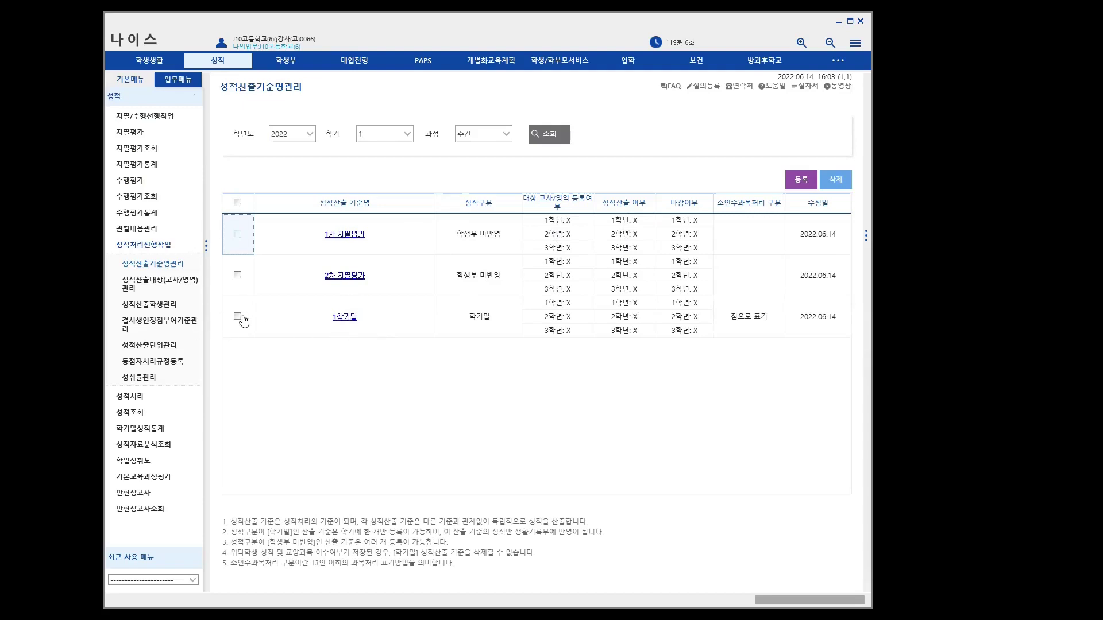
Step: Review the edit dialog of the 1학기말 criterion and close it without saving
{"action": "left_click", "coordinate": [347, 320]}
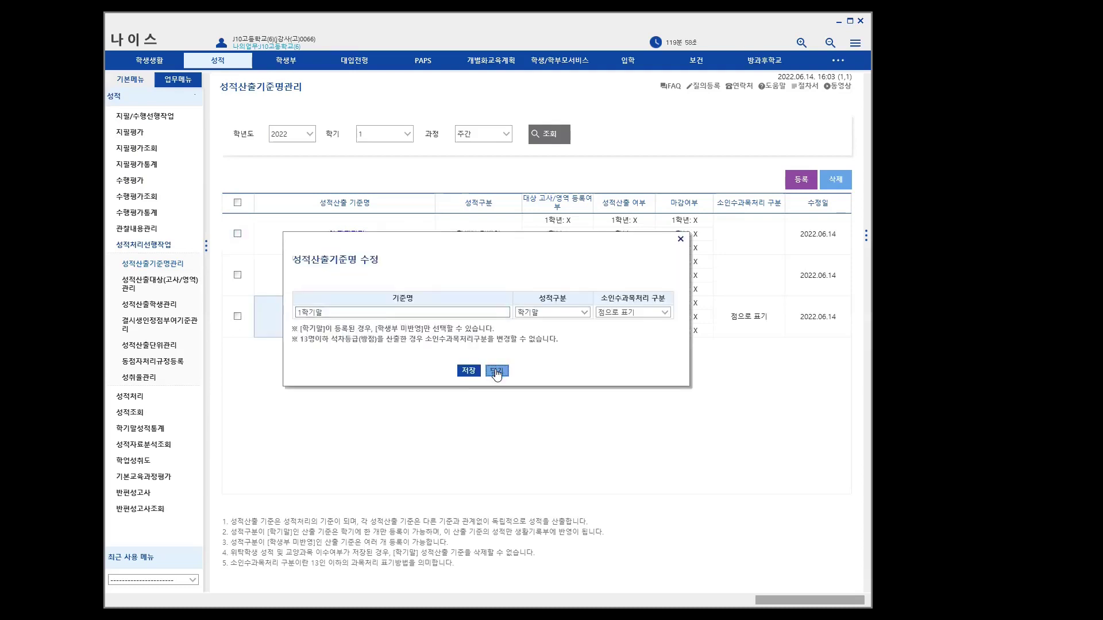
{"action": "left_click", "coordinate": [496, 372]}
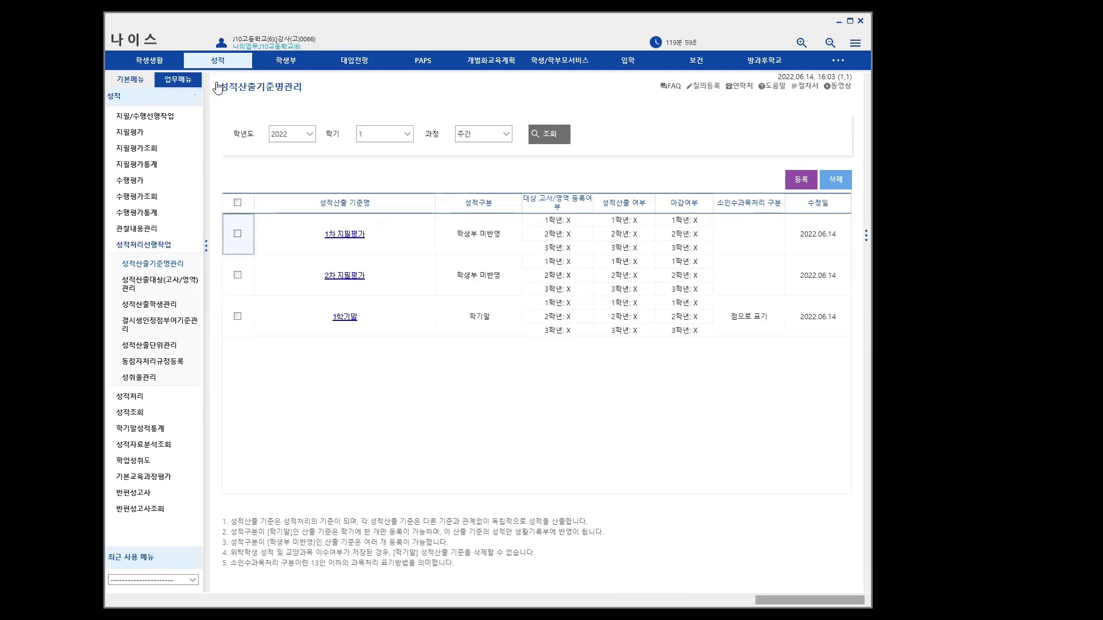
Step: Open 성적산출대상(고사/영역)관리 and retrieve the data for 공업계/3/기계과 with 산출기준 2차 지필평가
{"action": "left_click", "coordinate": [161, 281]}
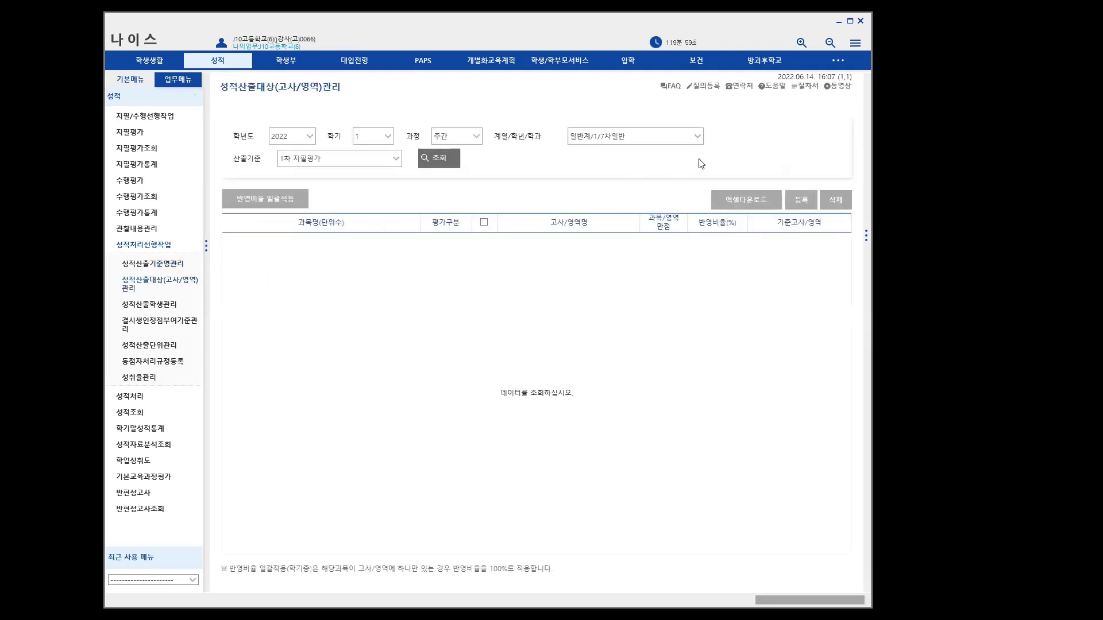
{"action": "left_click", "coordinate": [695, 138]}
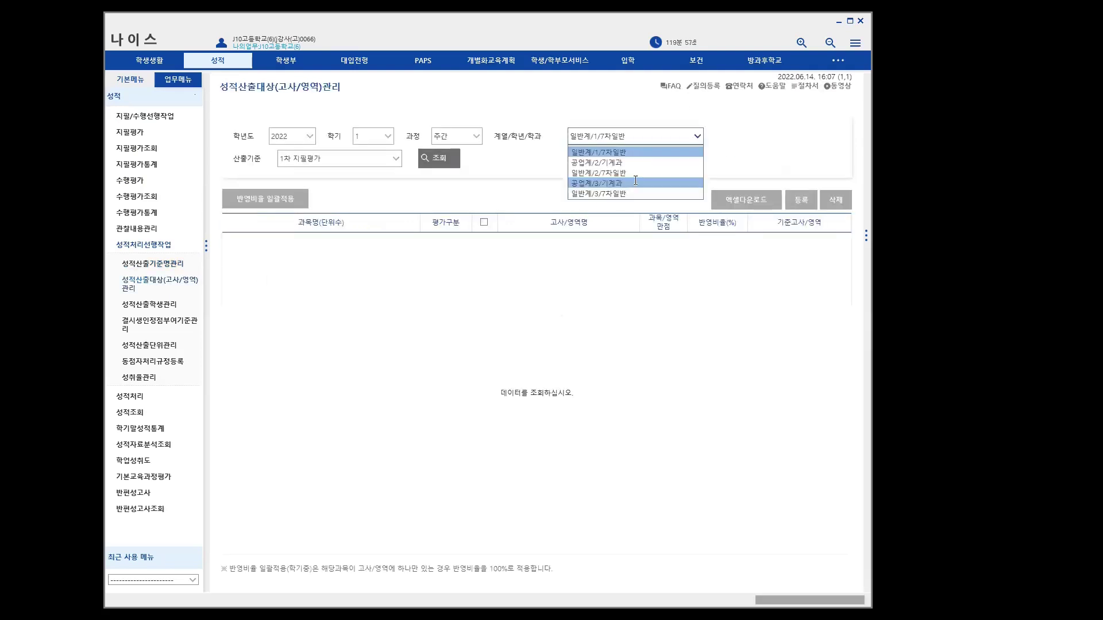
{"action": "left_click", "coordinate": [634, 183]}
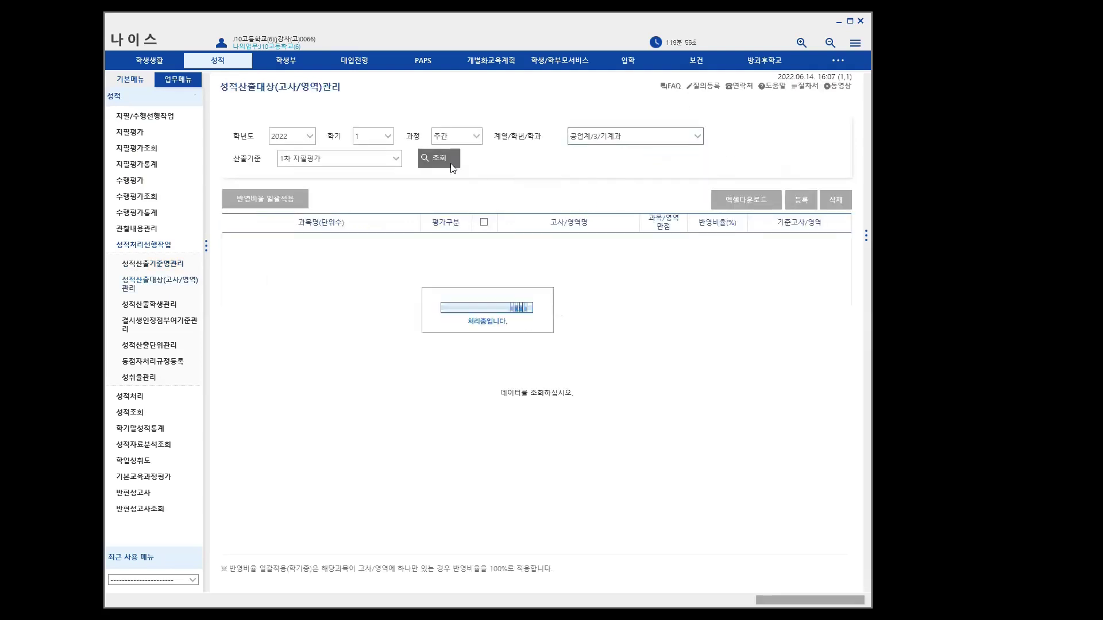
{"action": "left_click", "coordinate": [395, 164]}
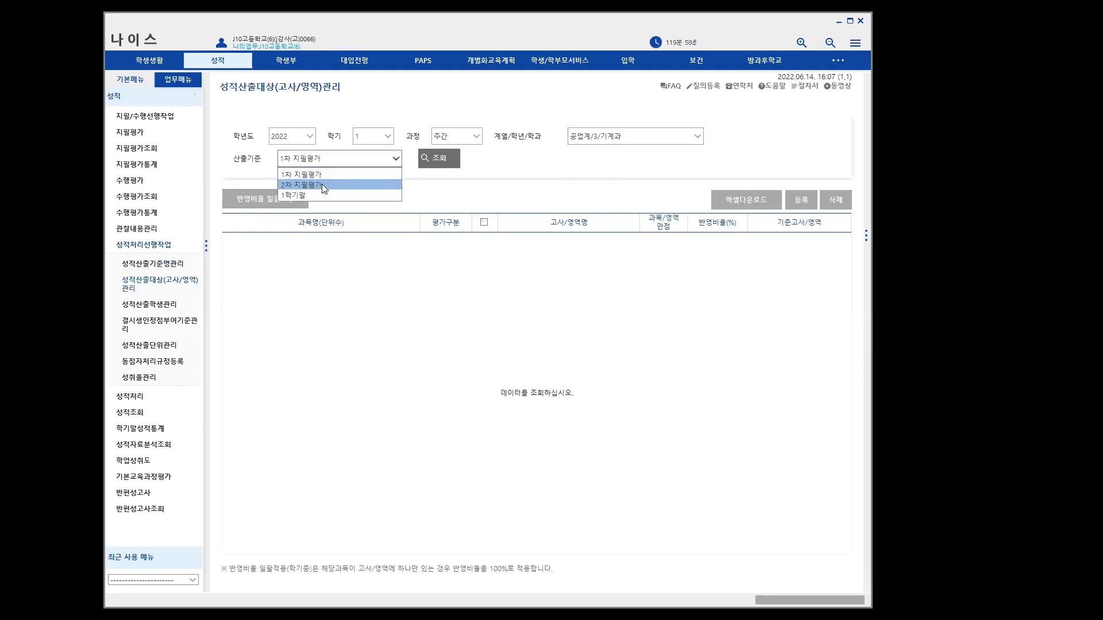
{"action": "left_click", "coordinate": [399, 182]}
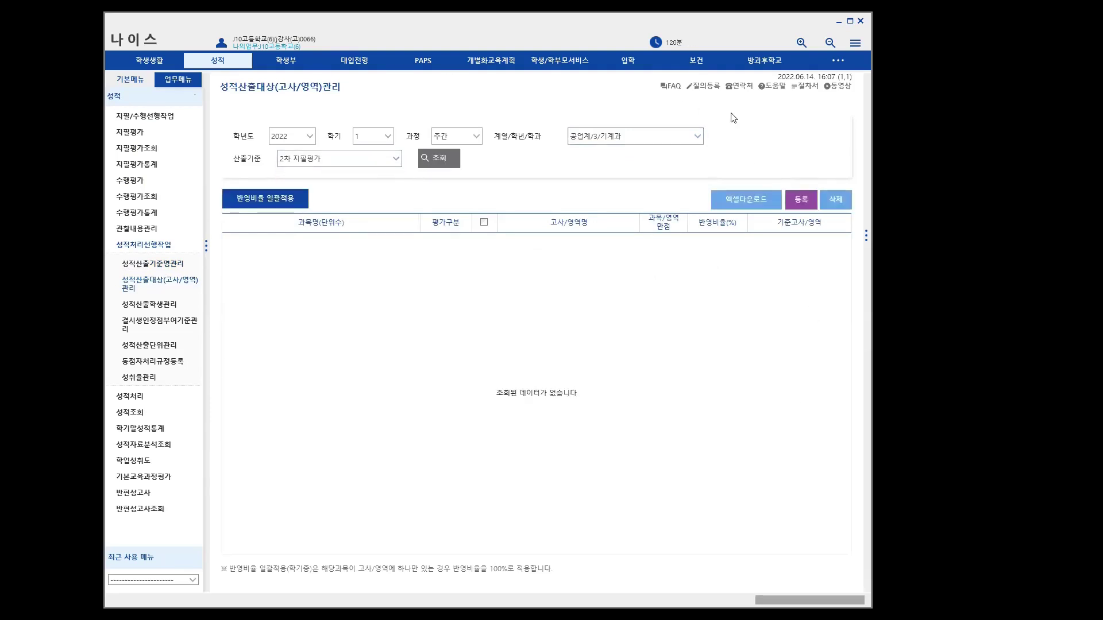
Step: Register the 2차 지필평가 of 화법과 작문(3) as a grade calculation target and save it
{"action": "left_click", "coordinate": [800, 201]}
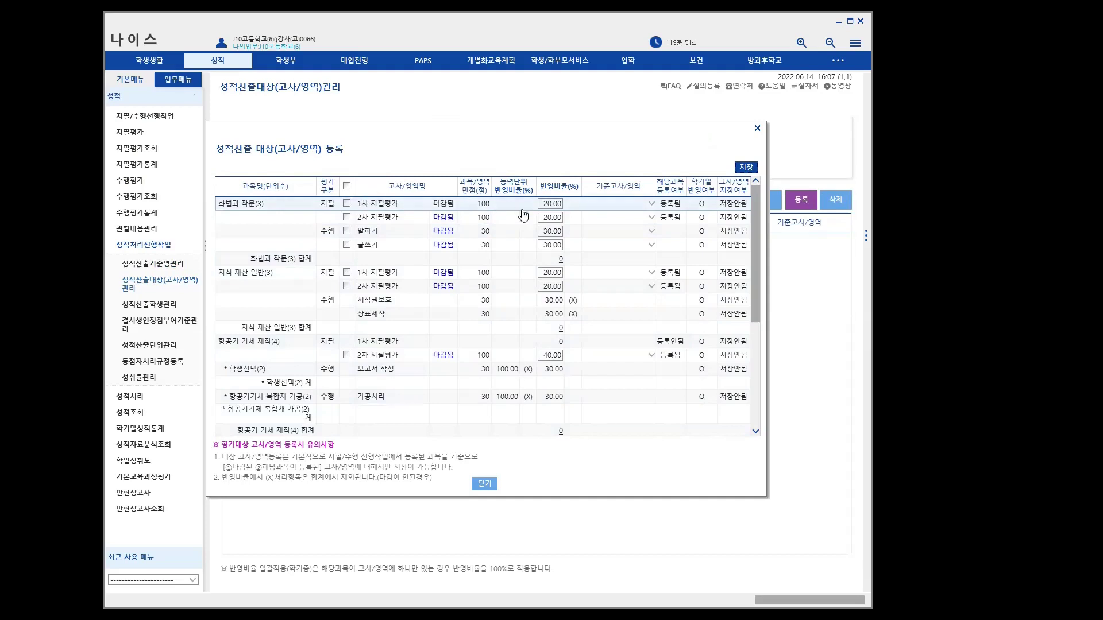
{"action": "left_click_drag", "start_coordinate": [756, 316], "coordinate": [767, 385]}
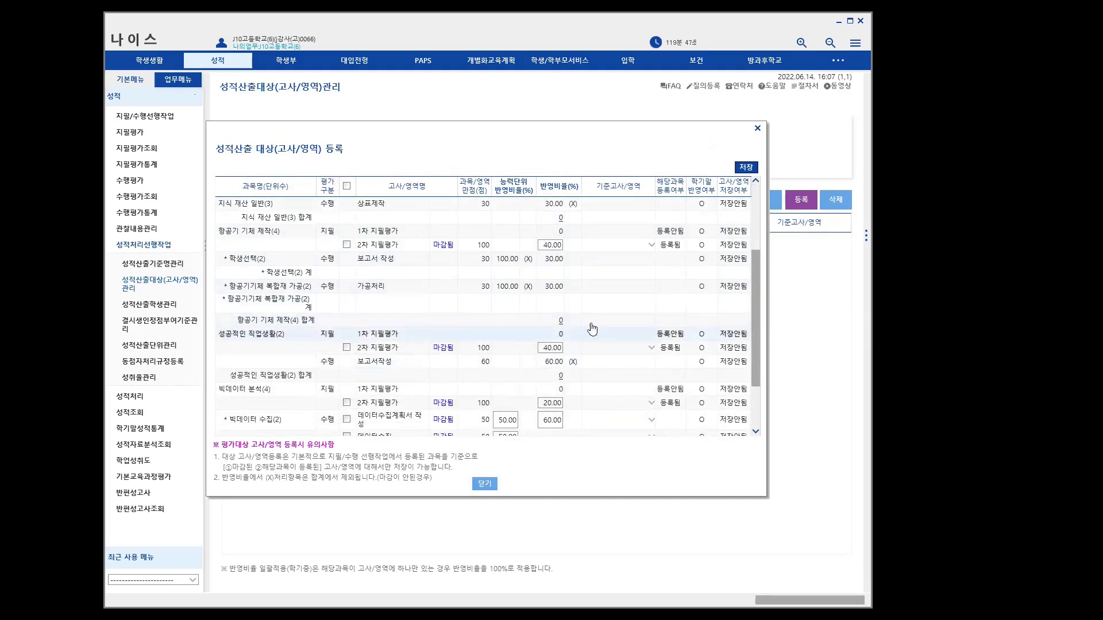
{"action": "left_click_drag", "start_coordinate": [757, 345], "coordinate": [770, 207]}
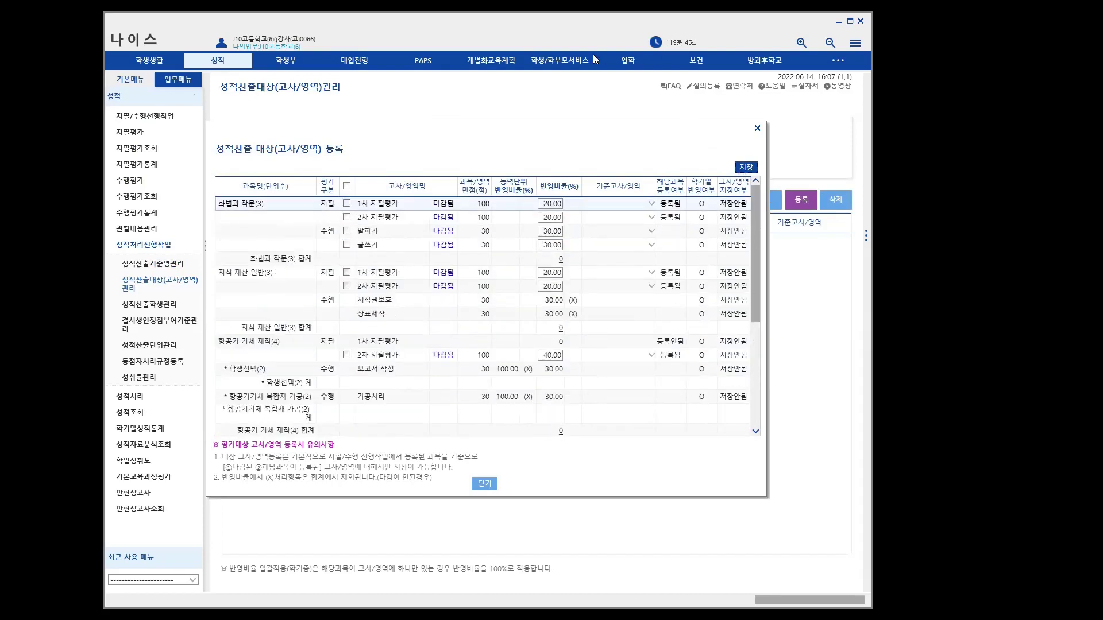
{"action": "left_click", "coordinate": [346, 218]}
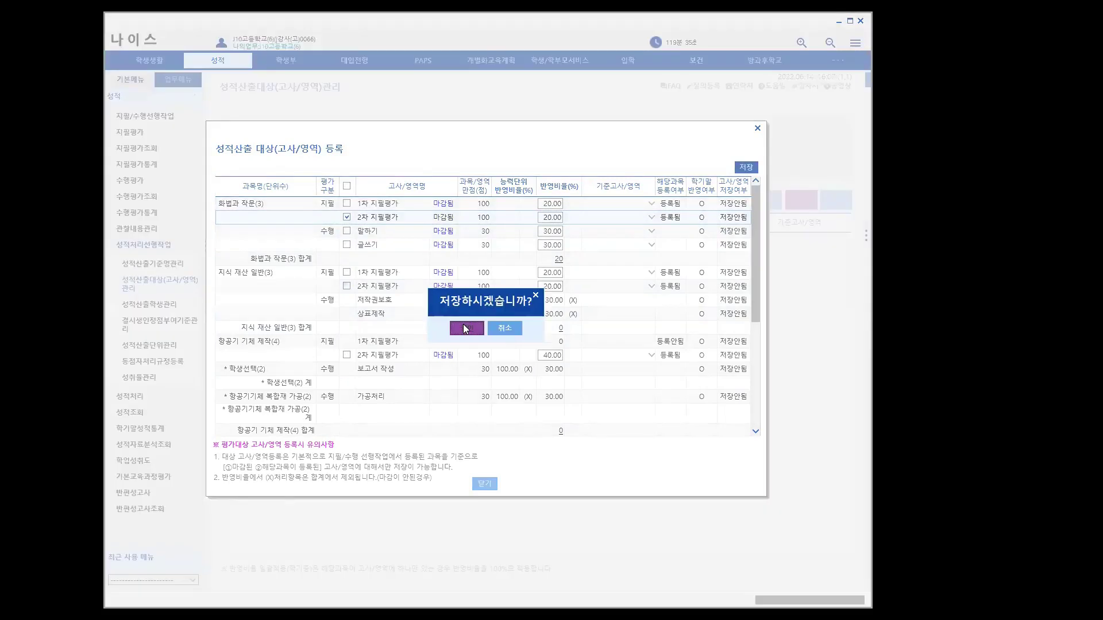
{"action": "left_click", "coordinate": [463, 325]}
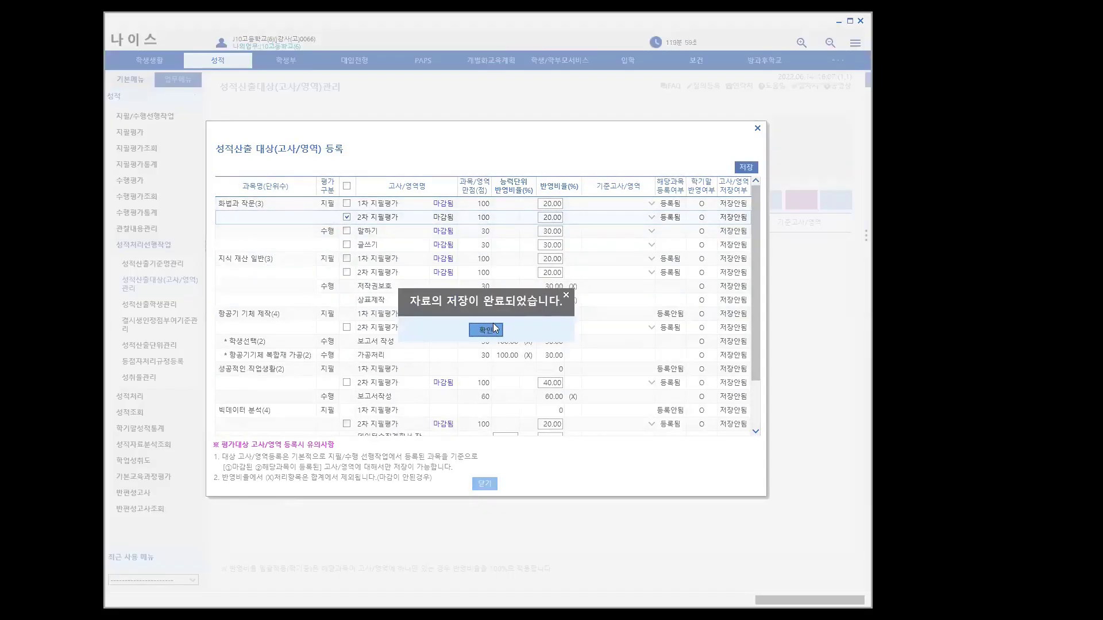
{"action": "left_click", "coordinate": [488, 329]}
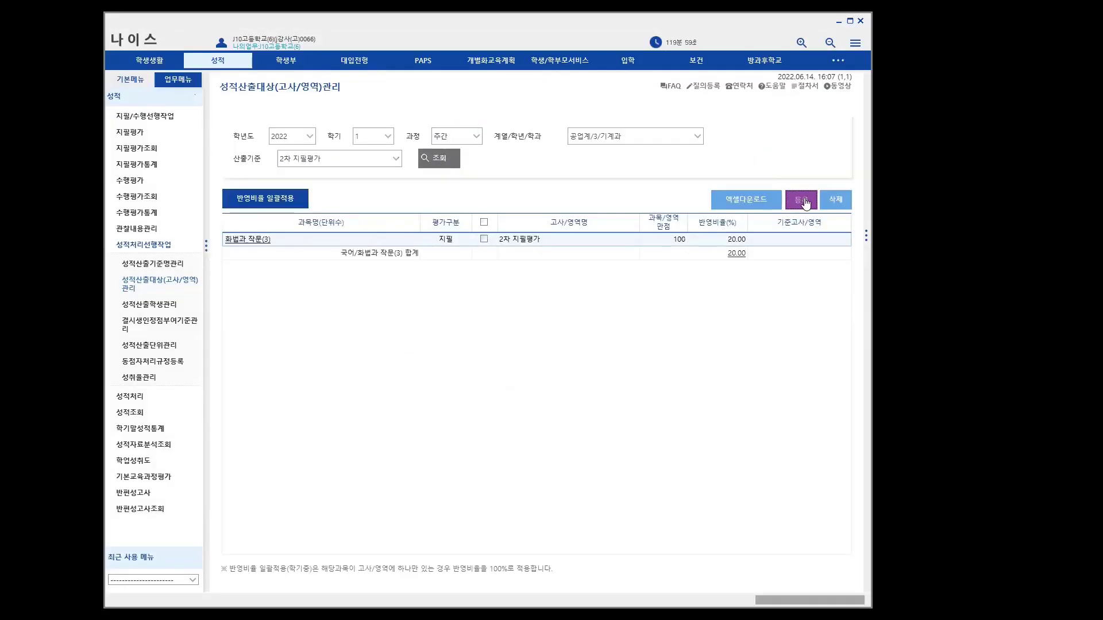
Step: Register the 2차 지필평가 of 빅데이터 분석(4) as a grade calculation target and save it
{"action": "left_click", "coordinate": [803, 200]}
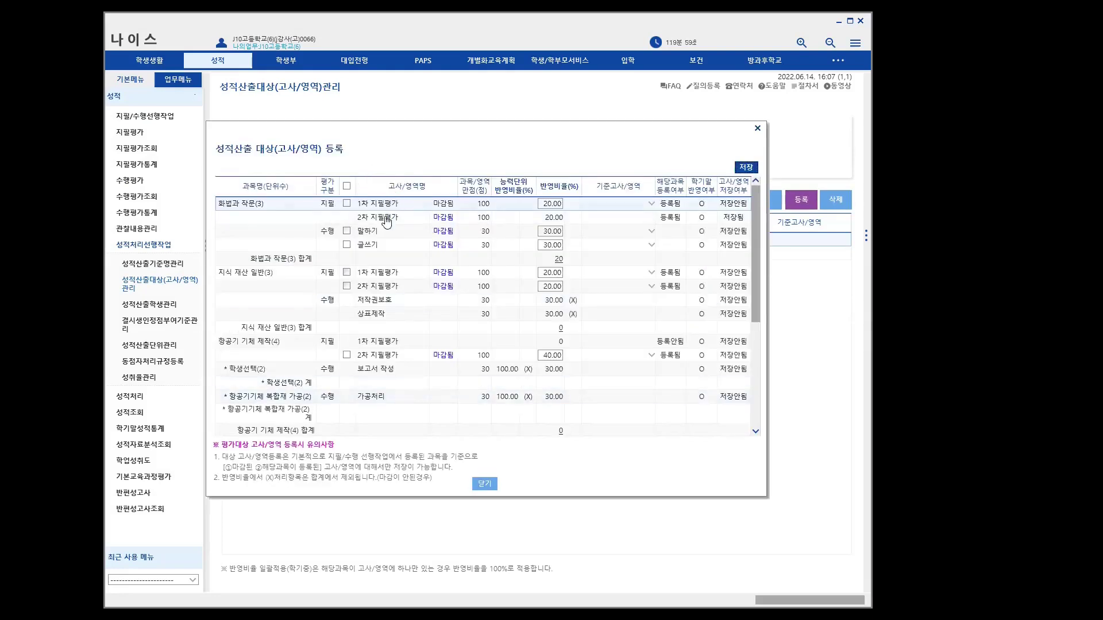
{"action": "scroll", "coordinate": [357, 313], "scroll_direction": "down", "scroll_amount": 2}
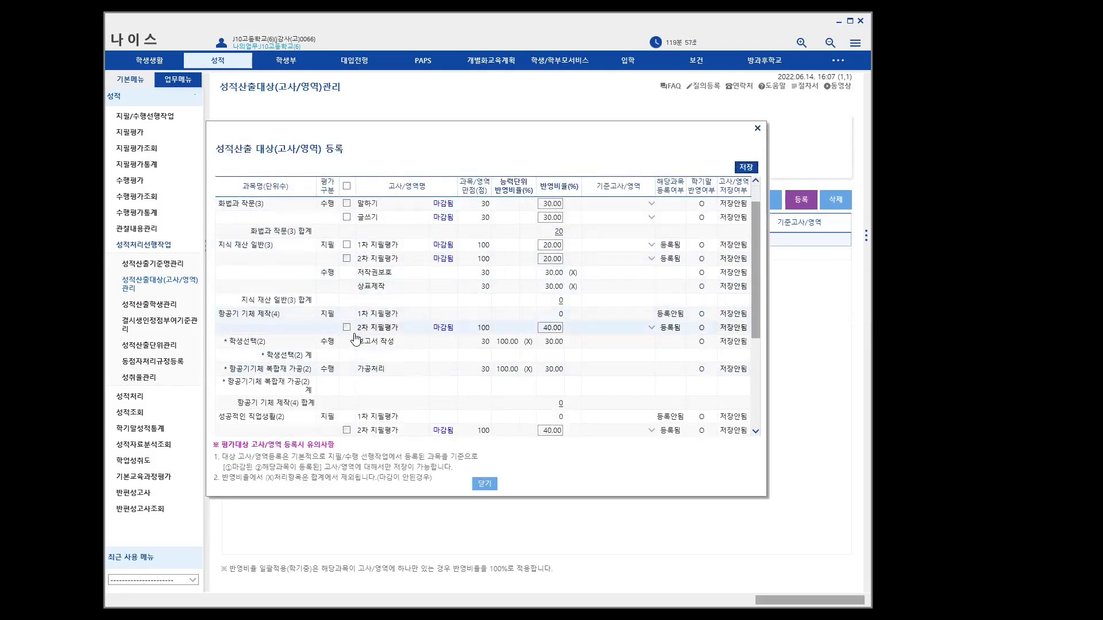
{"action": "scroll", "coordinate": [355, 344], "scroll_direction": "down", "scroll_amount": 3}
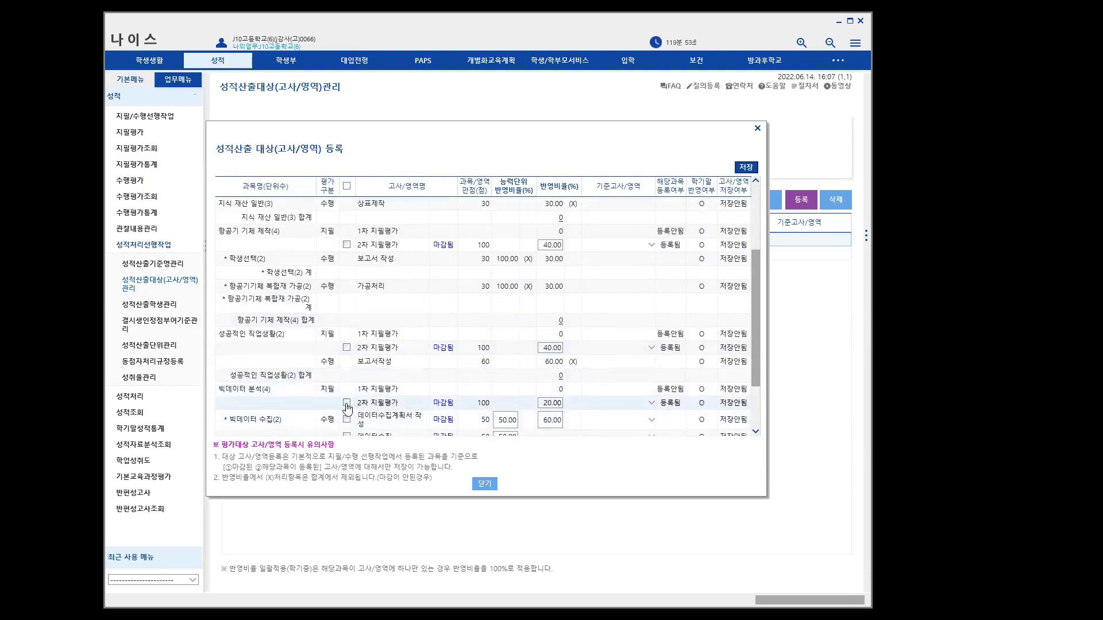
{"action": "left_click", "coordinate": [346, 403]}
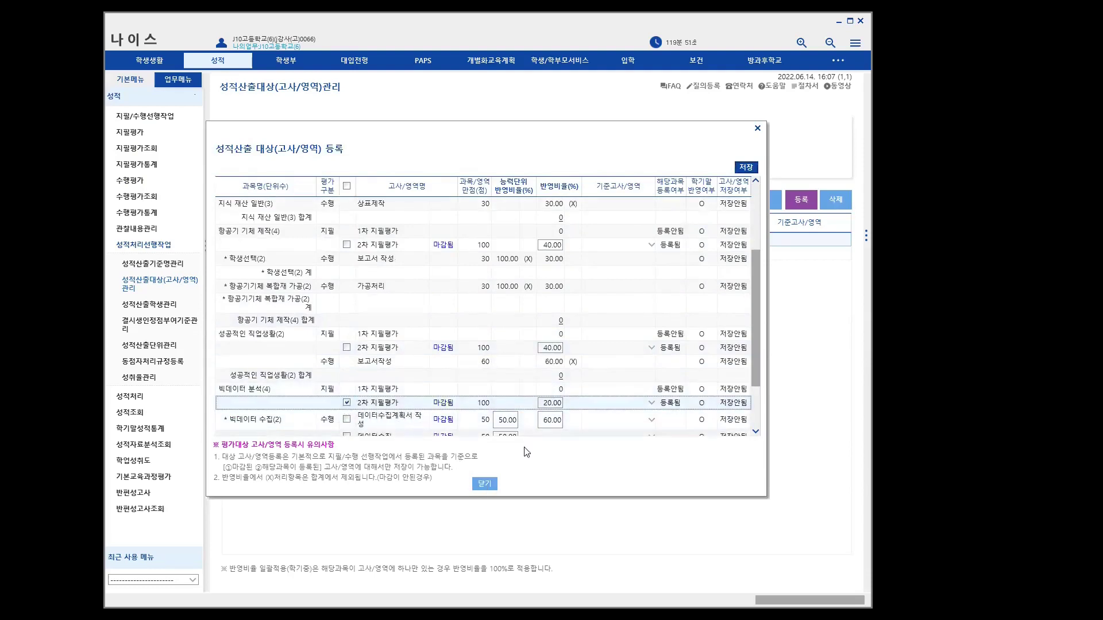
{"action": "left_click", "coordinate": [733, 167]}
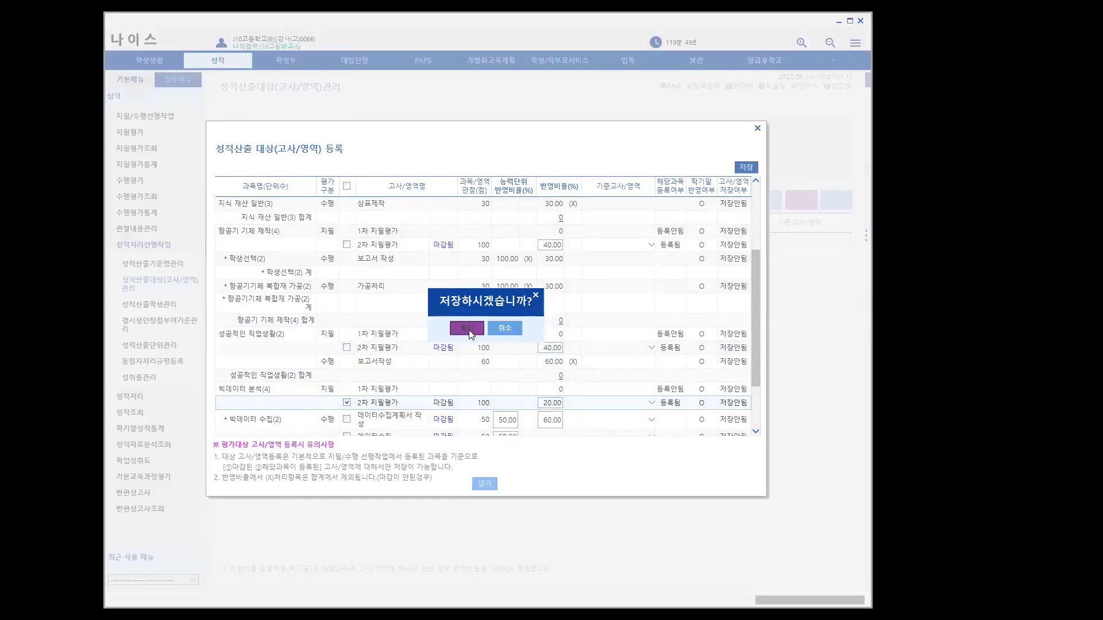
{"action": "left_click", "coordinate": [472, 332]}
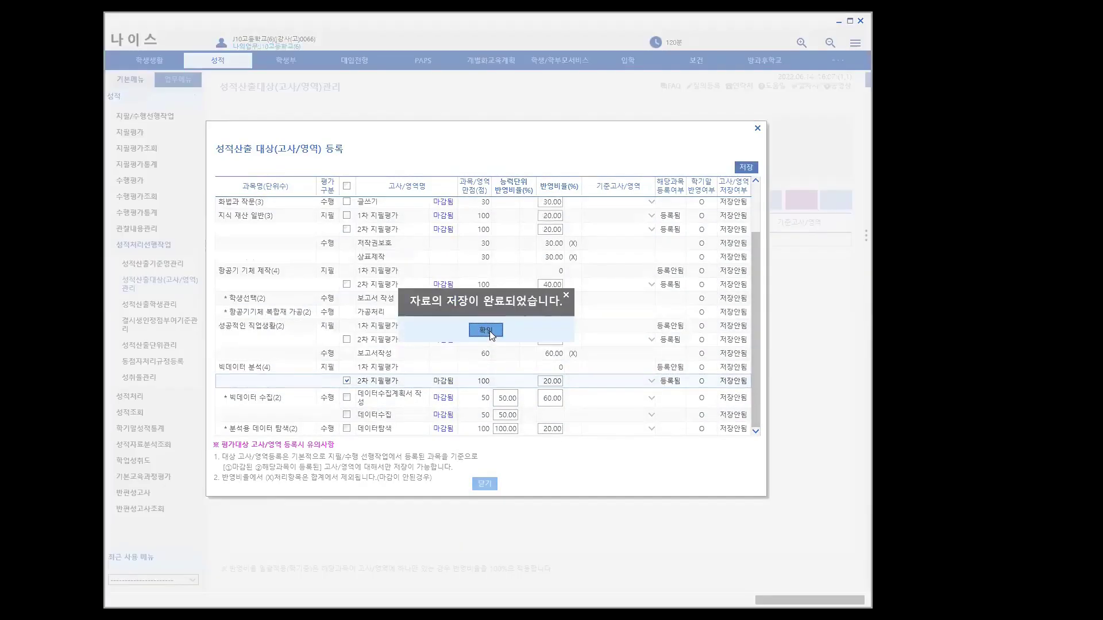
{"action": "left_click", "coordinate": [486, 331]}
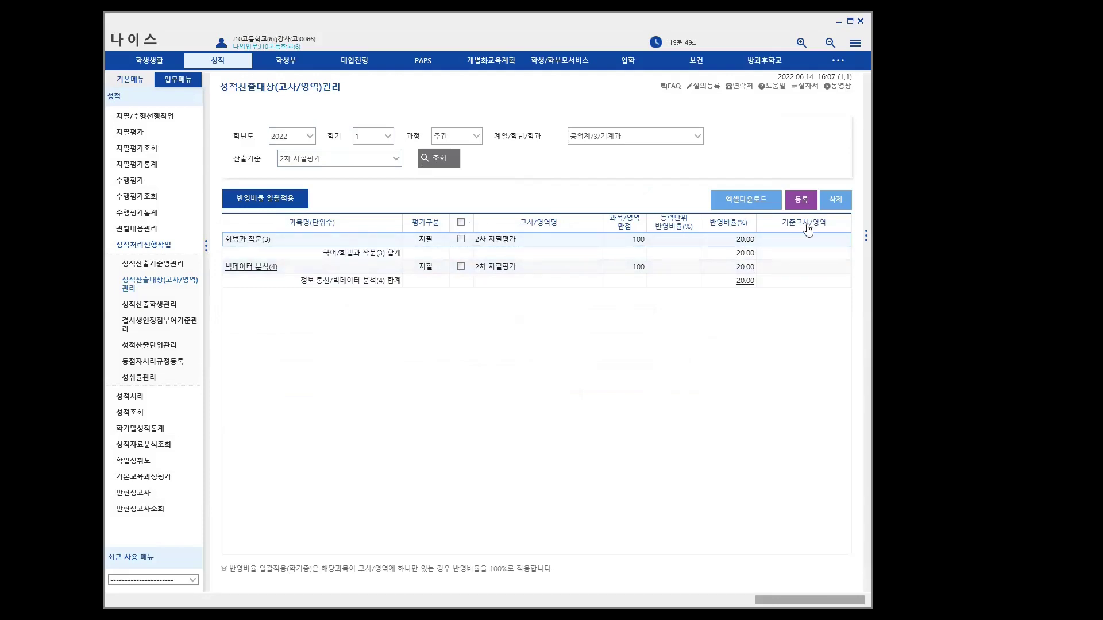
Step: Apply the reflection ratio in bulk to the registered 2차 지필평가 subjects and save
{"action": "left_click", "coordinate": [262, 202]}
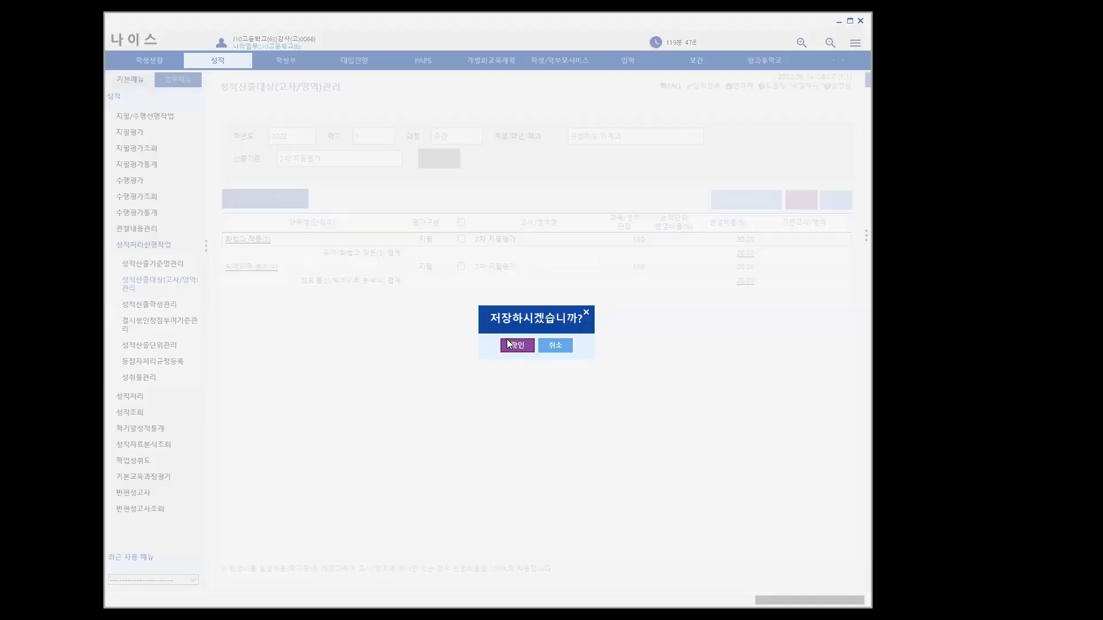
{"action": "left_click", "coordinate": [515, 344]}
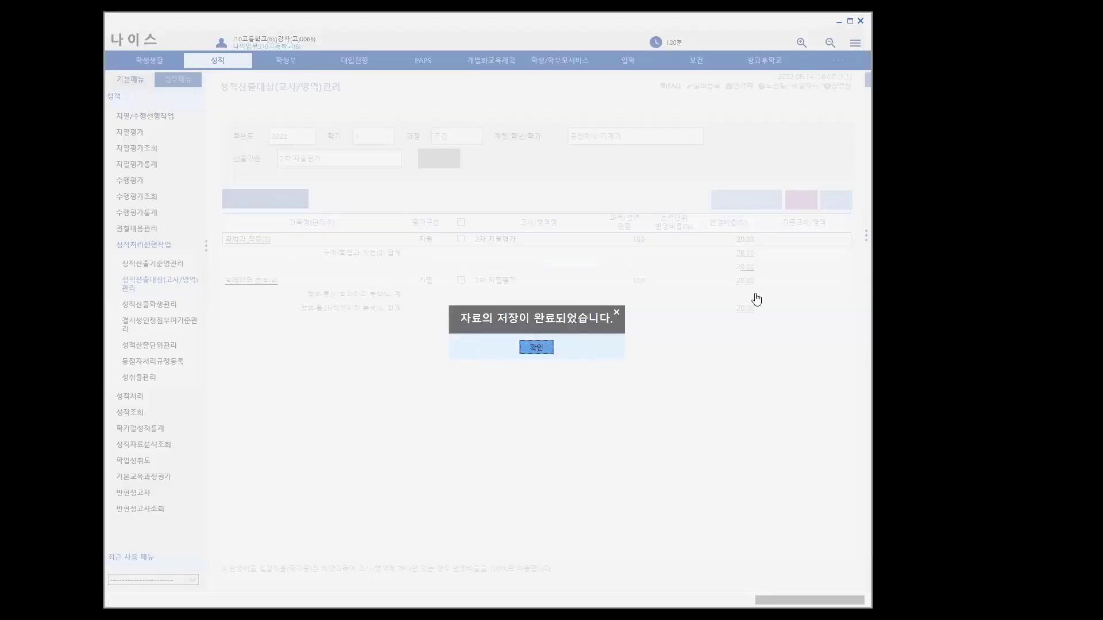
{"action": "left_click", "coordinate": [548, 345]}
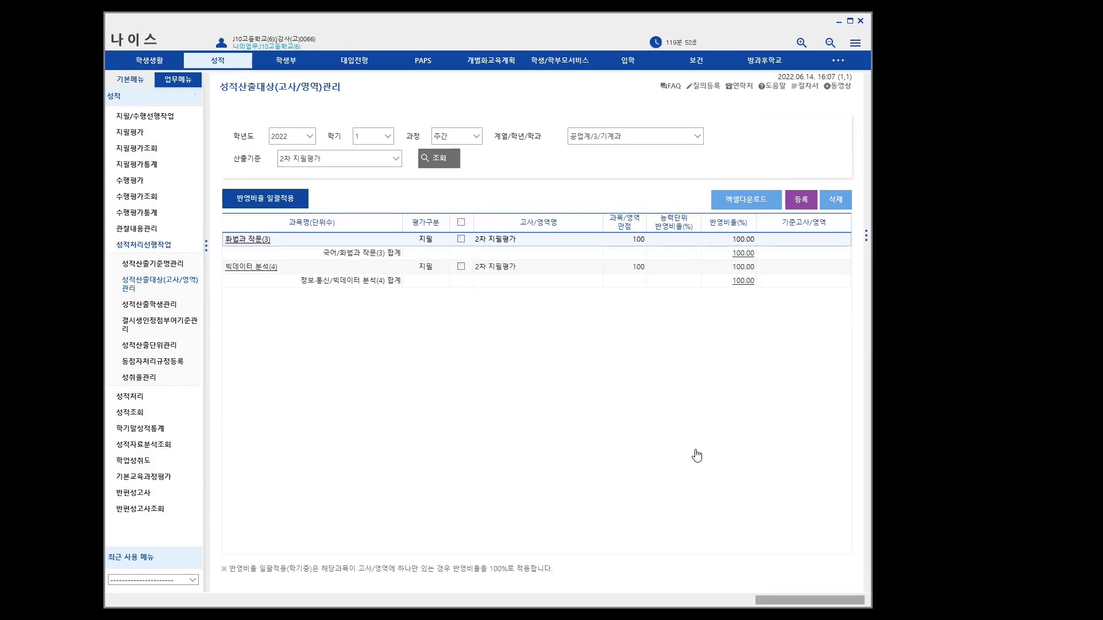
Step: Compare the calculation target screens for the 1학기말 and 2차 지필평가 criteria
{"action": "left_click", "coordinate": [339, 159]}
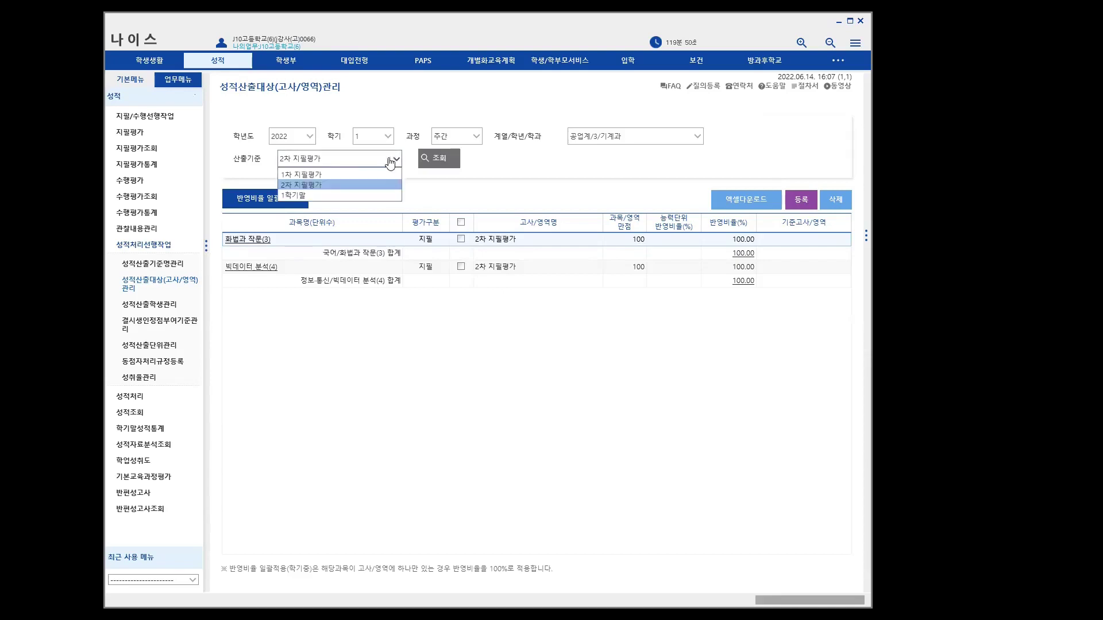
{"action": "left_click", "coordinate": [330, 195]}
{"action": "left_click", "coordinate": [432, 158]}
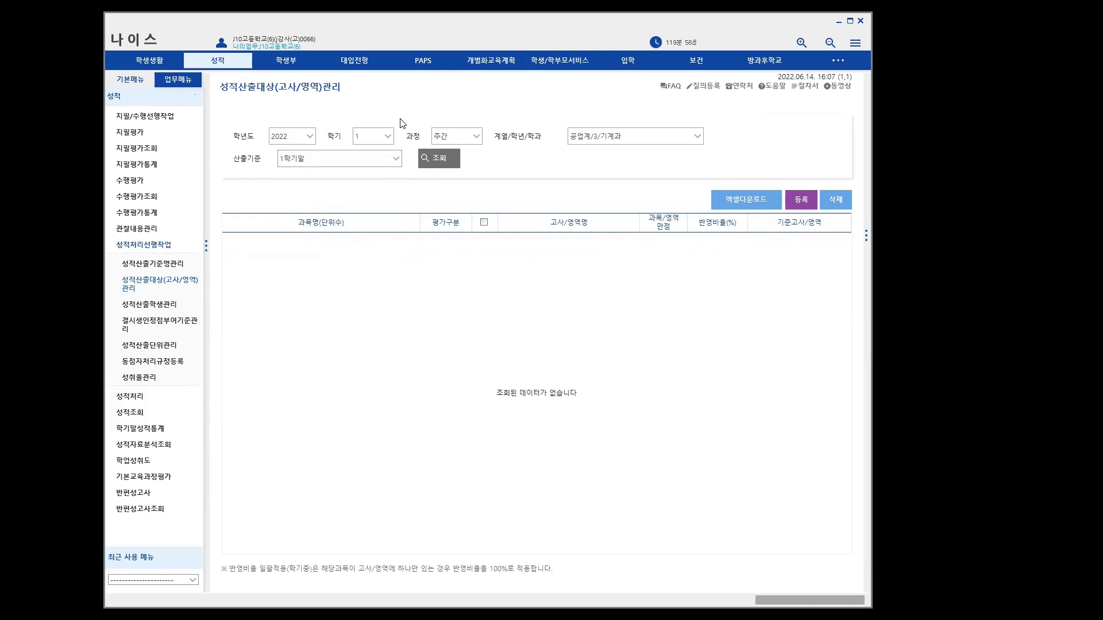
{"action": "left_click", "coordinate": [397, 160]}
{"action": "left_click", "coordinate": [305, 185]}
{"action": "left_click", "coordinate": [432, 160]}
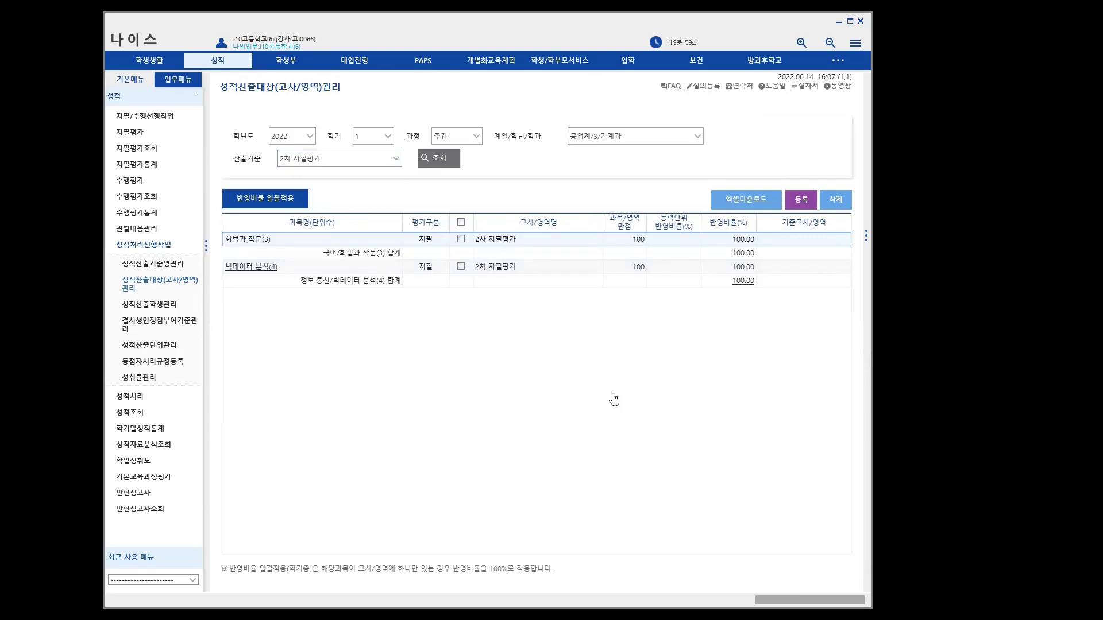
Step: In 성적산출학생관리, import the 2차 지필평가 target students of 공업계/3/기계과 for 화법과 작문(3) and check class 2
{"action": "left_click", "coordinate": [161, 305]}
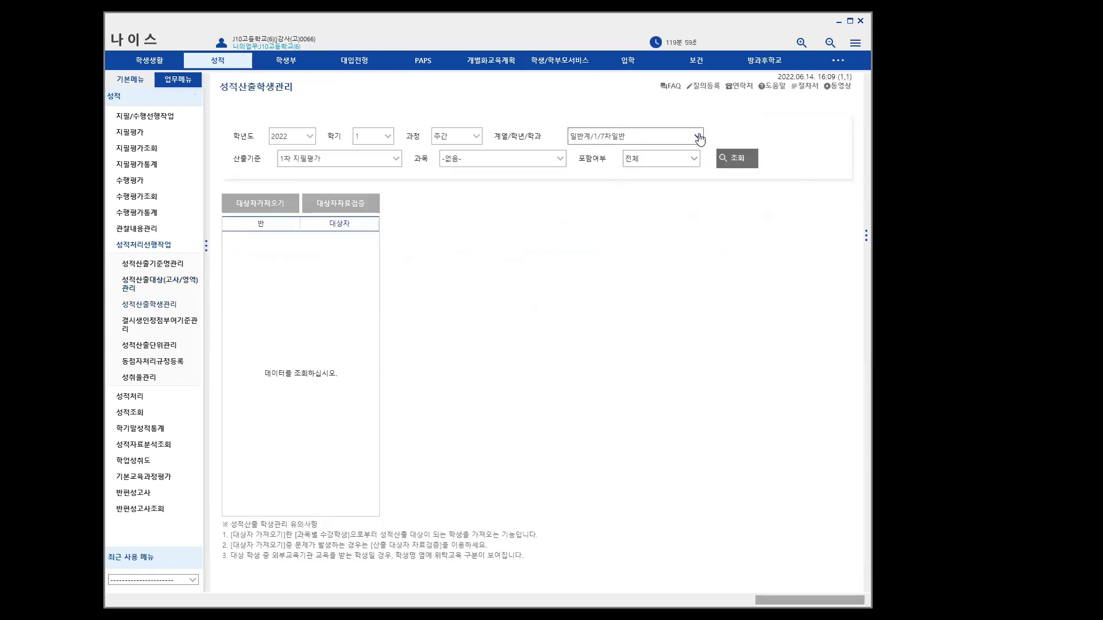
{"action": "left_click", "coordinate": [395, 160]}
{"action": "left_click", "coordinate": [363, 194]}
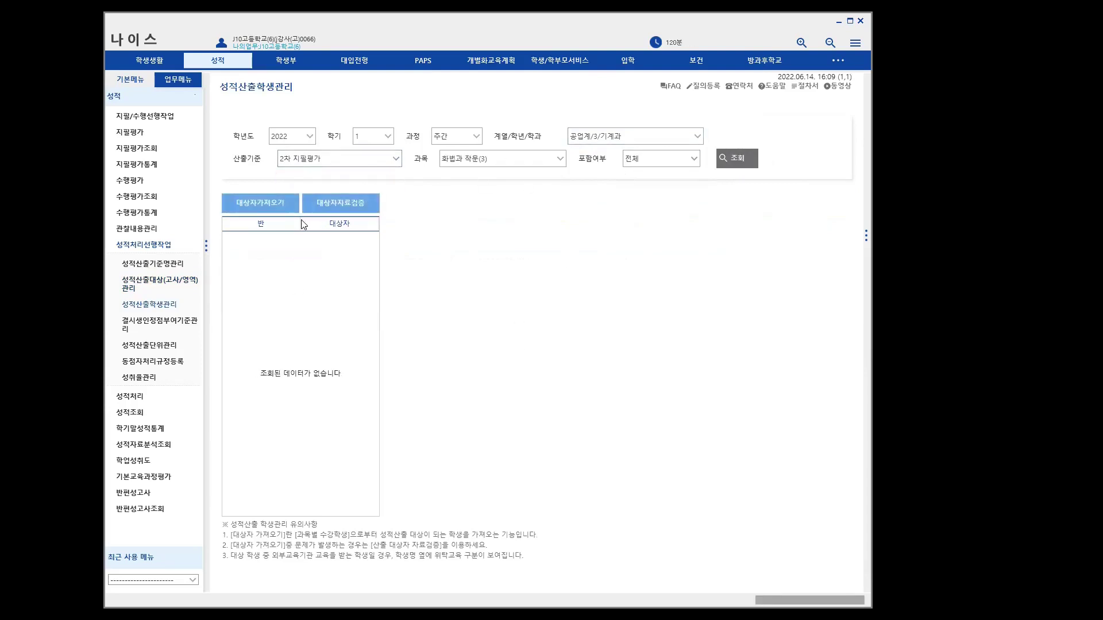
{"action": "left_click", "coordinate": [266, 204]}
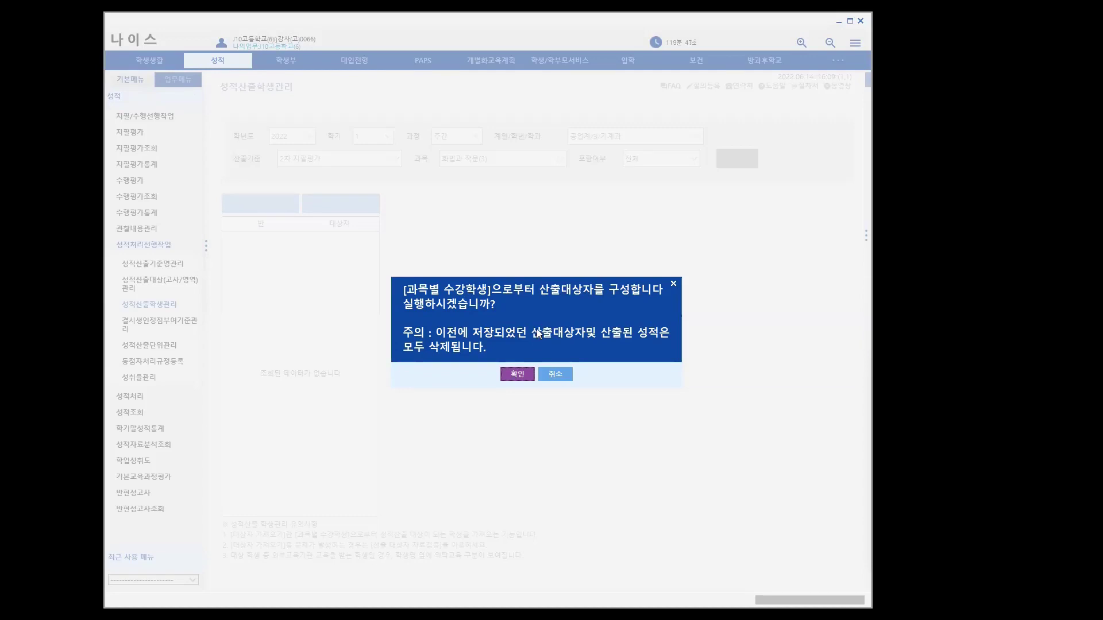
{"action": "left_click", "coordinate": [518, 374]}
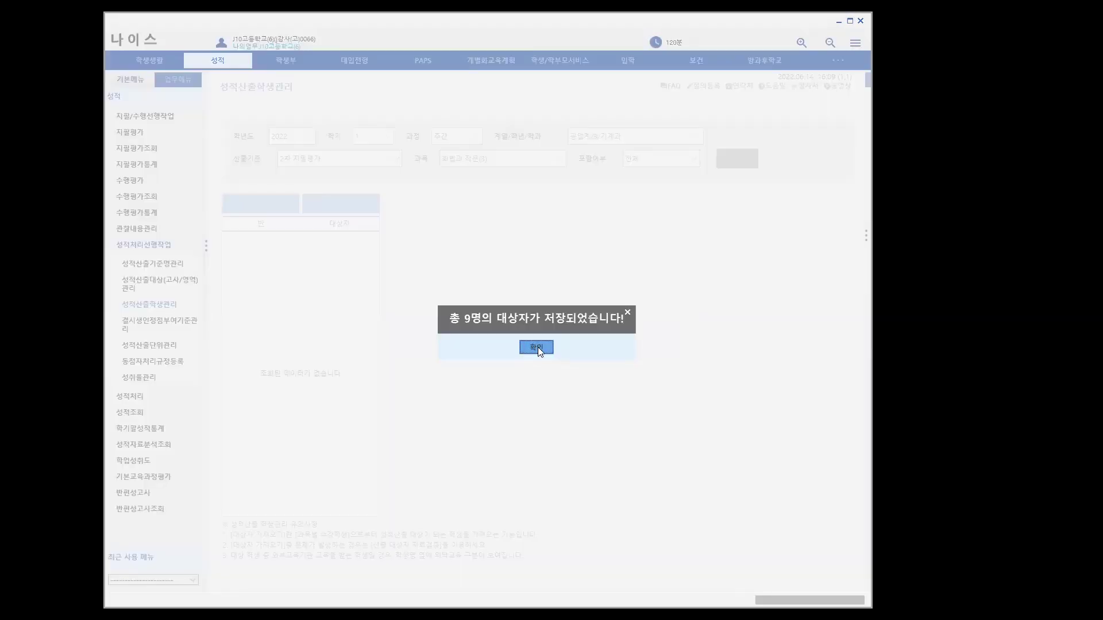
{"action": "left_click", "coordinate": [538, 347]}
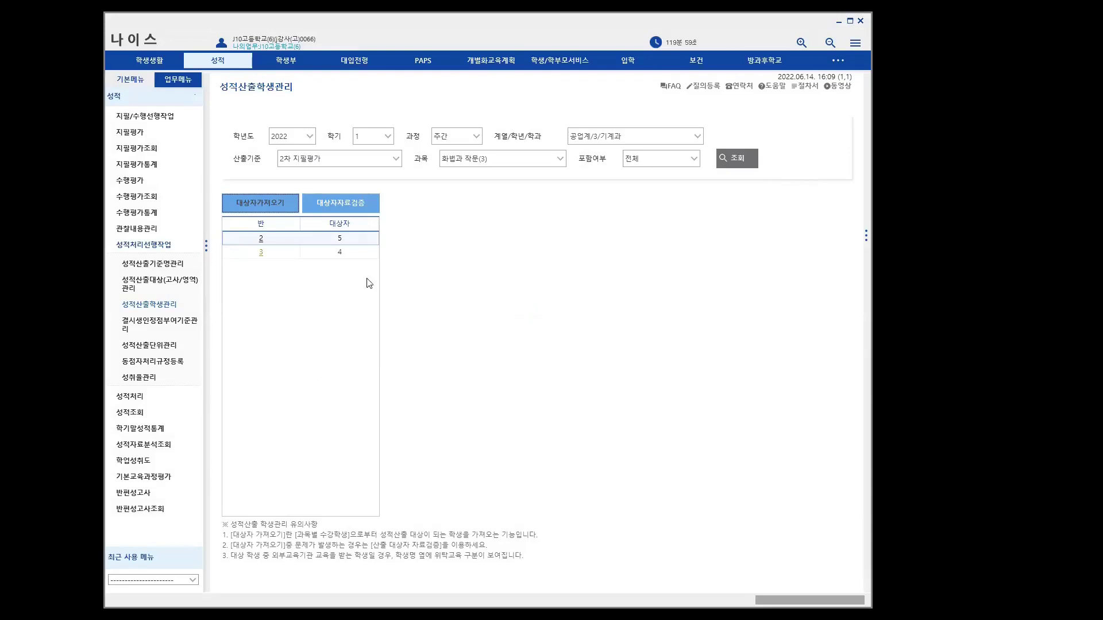
{"action": "left_click", "coordinate": [260, 239]}
Step: Import the 2차 지필평가 target students for the subject 빅데이터 분석(4)
{"action": "left_click", "coordinate": [560, 162]}
{"action": "left_click", "coordinate": [468, 185]}
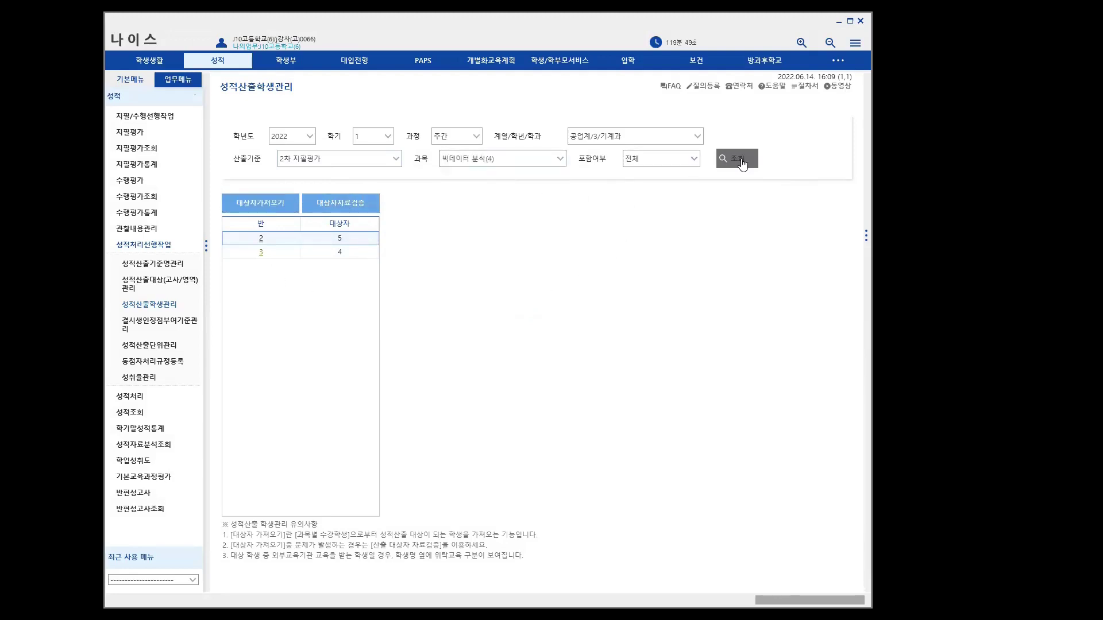
{"action": "left_click", "coordinate": [257, 205]}
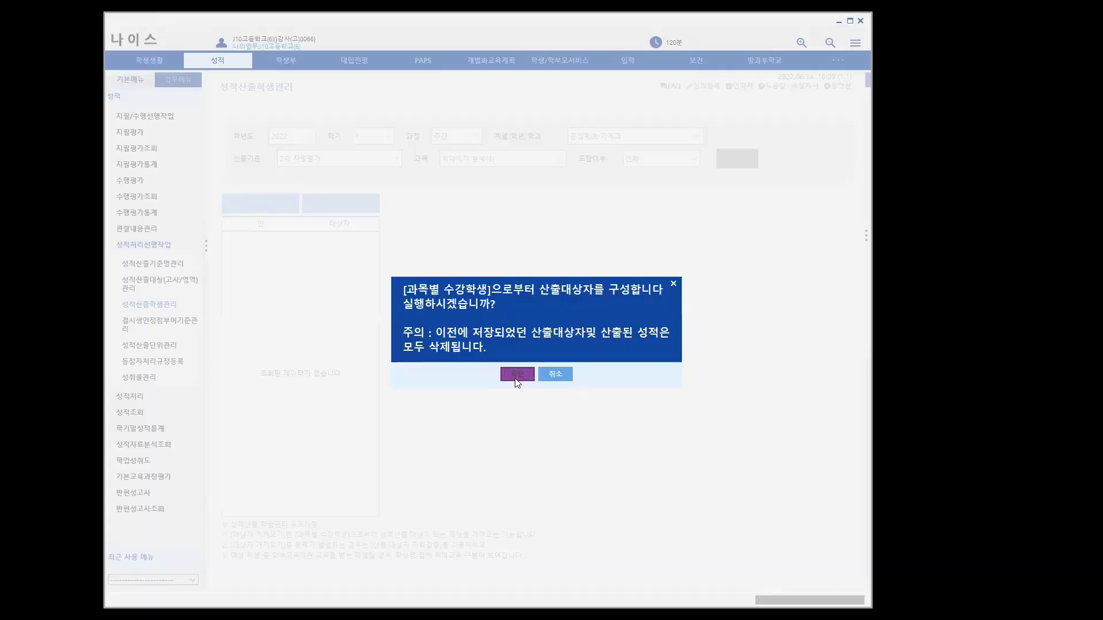
{"action": "left_click", "coordinate": [516, 375]}
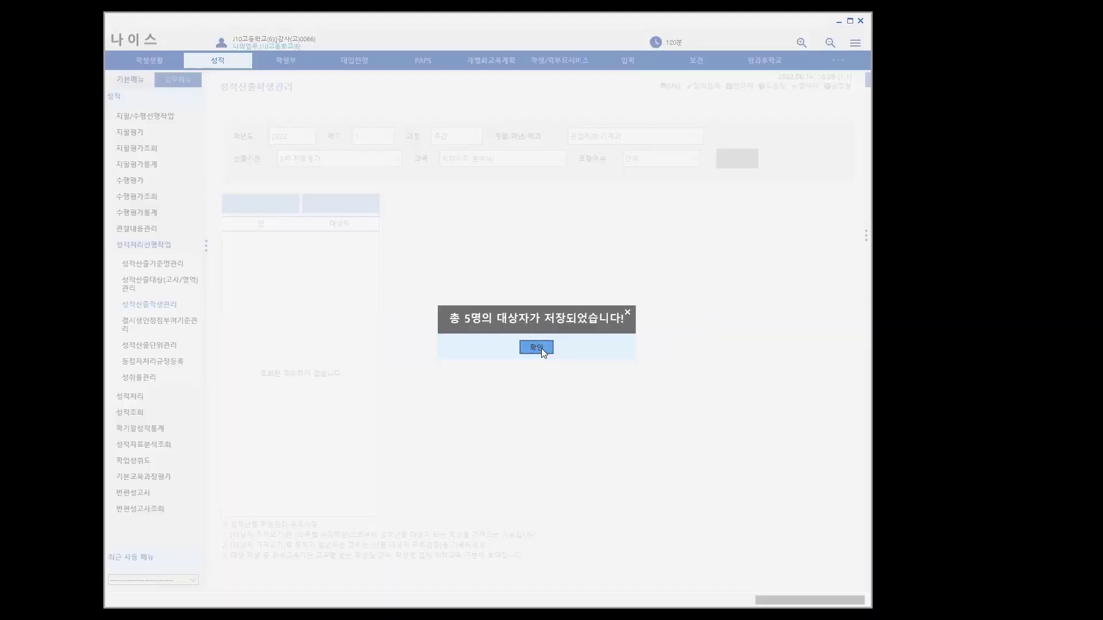
{"action": "left_click", "coordinate": [541, 348]}
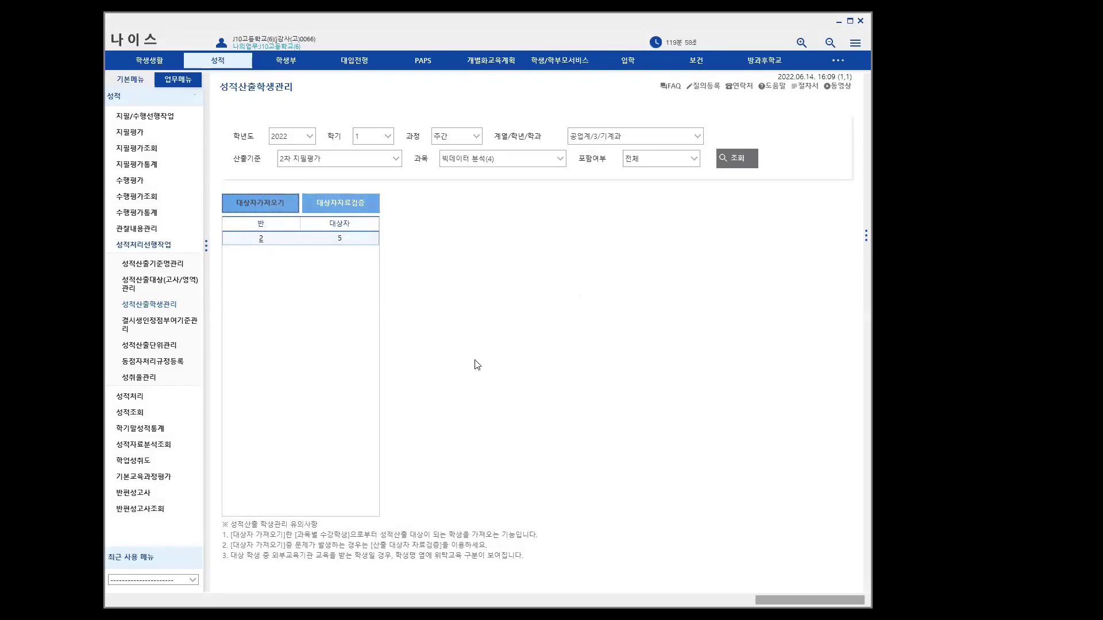
Step: Open 결시생인정점부여기준관리 and compare the criteria for 일반결시 and 모두결시
{"action": "left_click", "coordinate": [159, 325]}
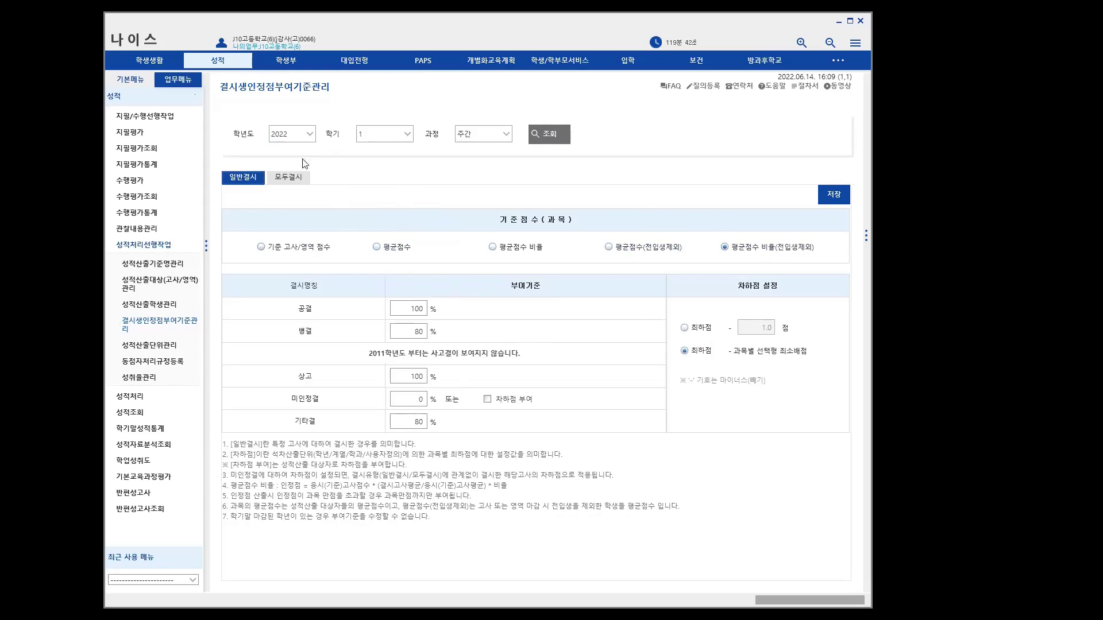
{"action": "left_click", "coordinate": [287, 178]}
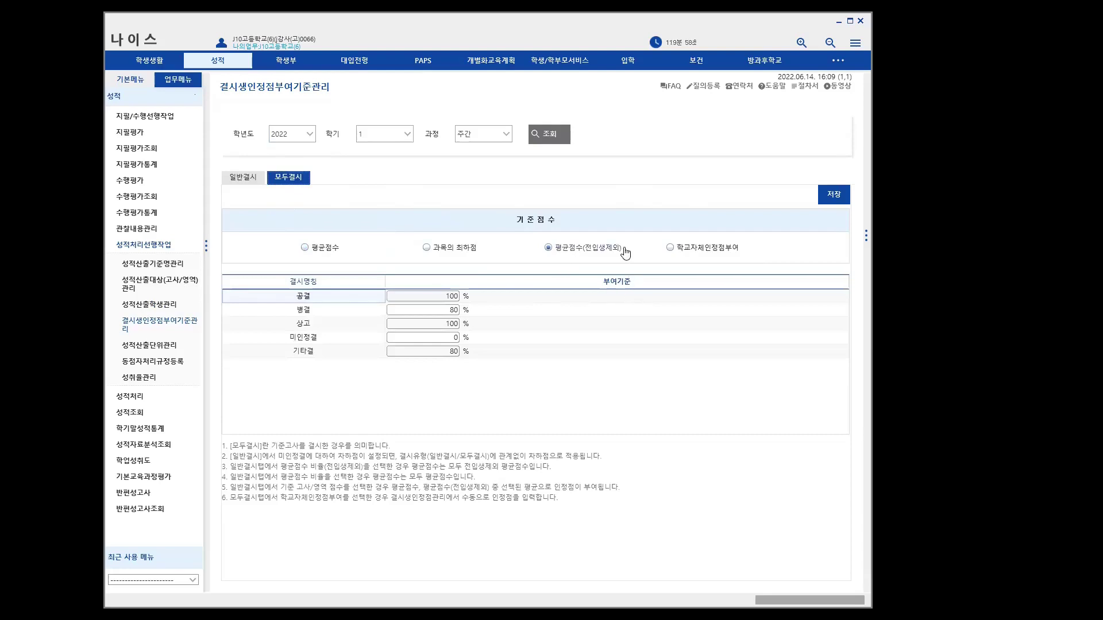
{"action": "left_click", "coordinate": [253, 178]}
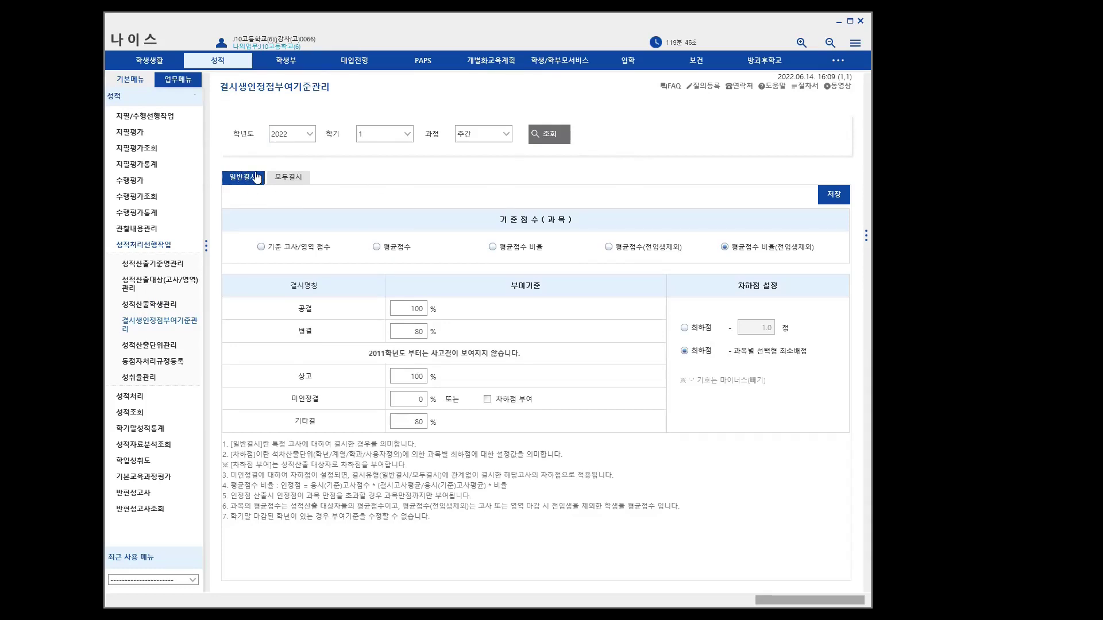
{"action": "left_click", "coordinate": [298, 181]}
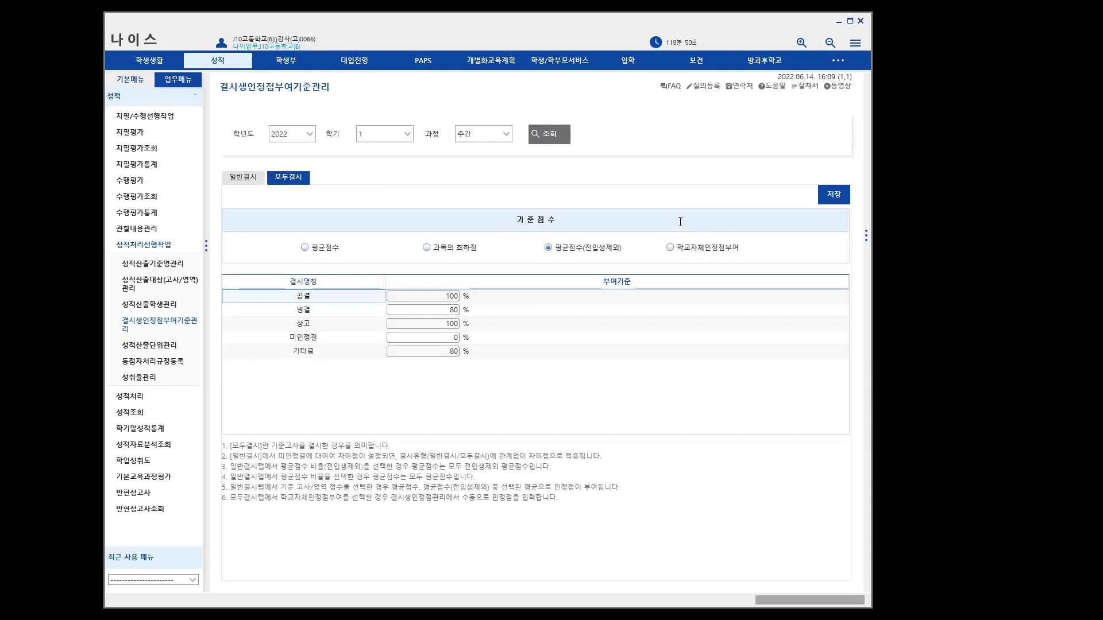
{"action": "left_click", "coordinate": [247, 179]}
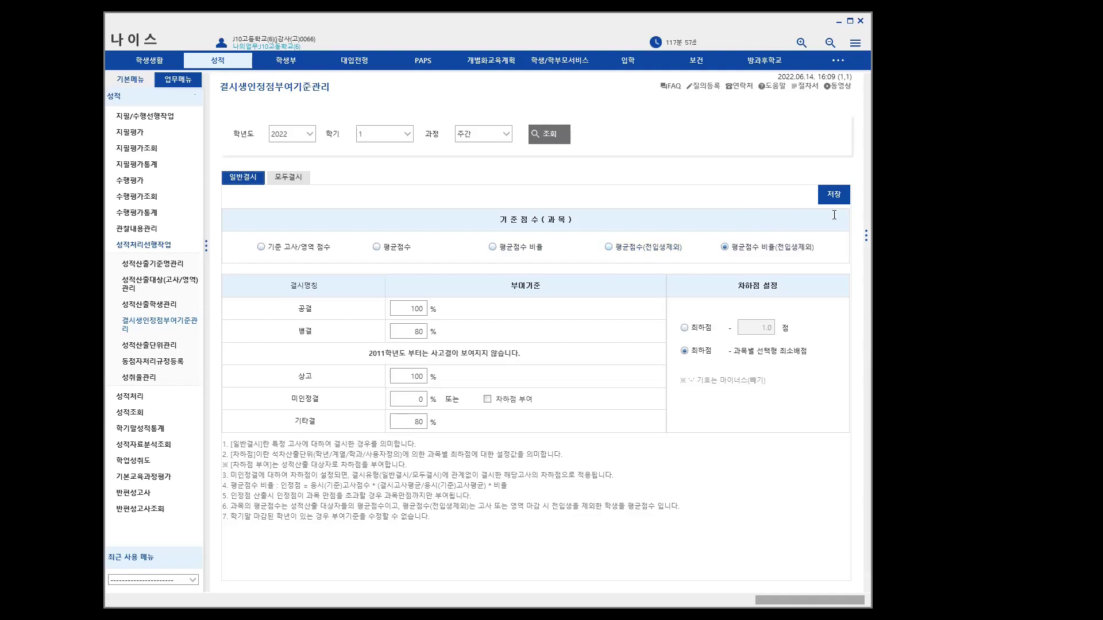
Step: Review the 일반결시 base score options and the 부여기준 percentages for 공결, 병결, 상고 and 미인정결
{"action": "left_click", "coordinate": [262, 249]}
{"action": "left_click", "coordinate": [724, 247]}
{"action": "left_click", "coordinate": [400, 311]}
{"action": "left_click", "coordinate": [400, 332]}
{"action": "left_click", "coordinate": [405, 307]}
{"action": "left_click", "coordinate": [409, 332]}
{"action": "left_click", "coordinate": [408, 377]}
{"action": "left_click", "coordinate": [407, 313]}
{"action": "left_click", "coordinate": [412, 376]}
{"action": "left_click", "coordinate": [407, 395]}
{"action": "left_click", "coordinate": [394, 396]}
Step: Enable 차하점 부여 for 미인정결, set 차하점 설정 to 과목별 선택형 최소배점, and select the 기타결 percentage
{"action": "left_click", "coordinate": [486, 399]}
{"action": "left_click", "coordinate": [684, 333]}
{"action": "left_click", "coordinate": [765, 328]}
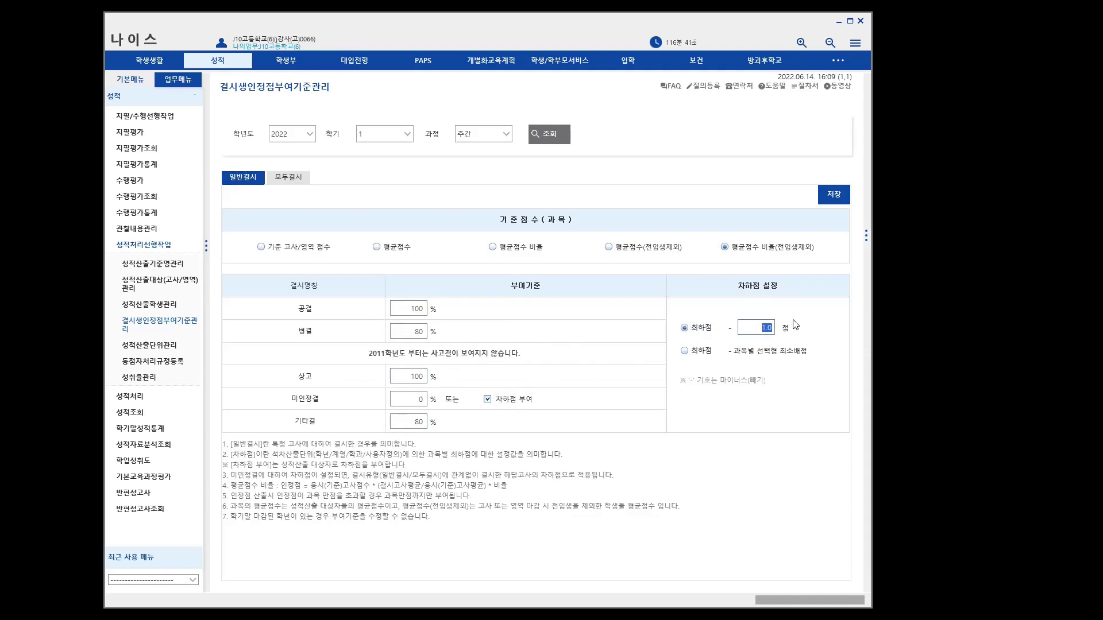
{"action": "left_click", "coordinate": [684, 351]}
{"action": "double_click", "coordinate": [417, 422]}
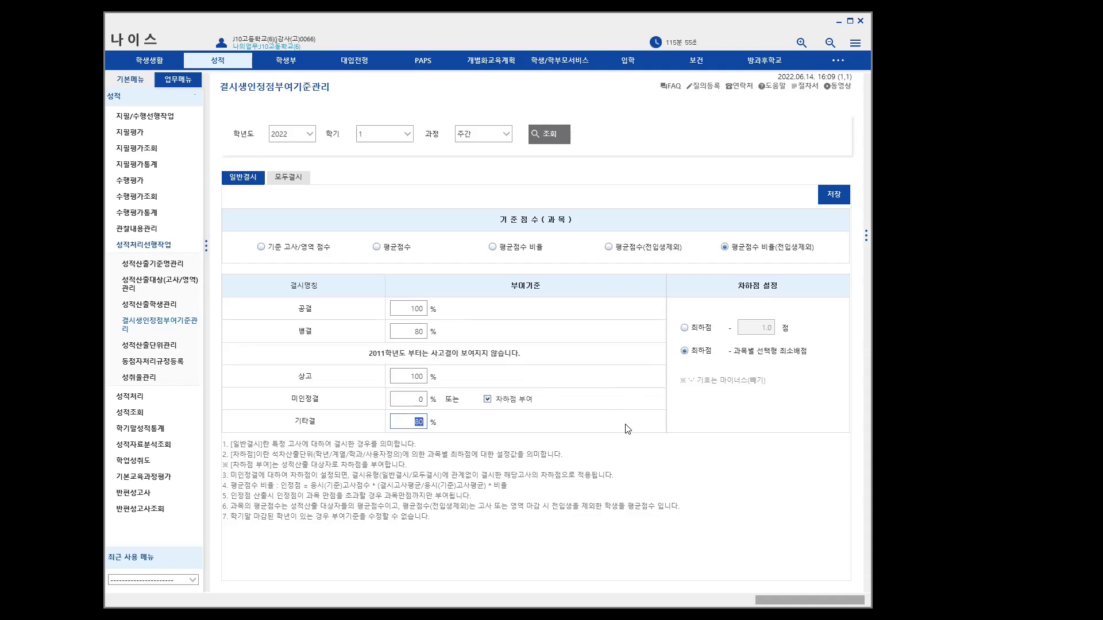
Step: Save the 일반결시 recognized-score criteria and compare its base score setting with the 모두결시 one
{"action": "left_click", "coordinate": [835, 197]}
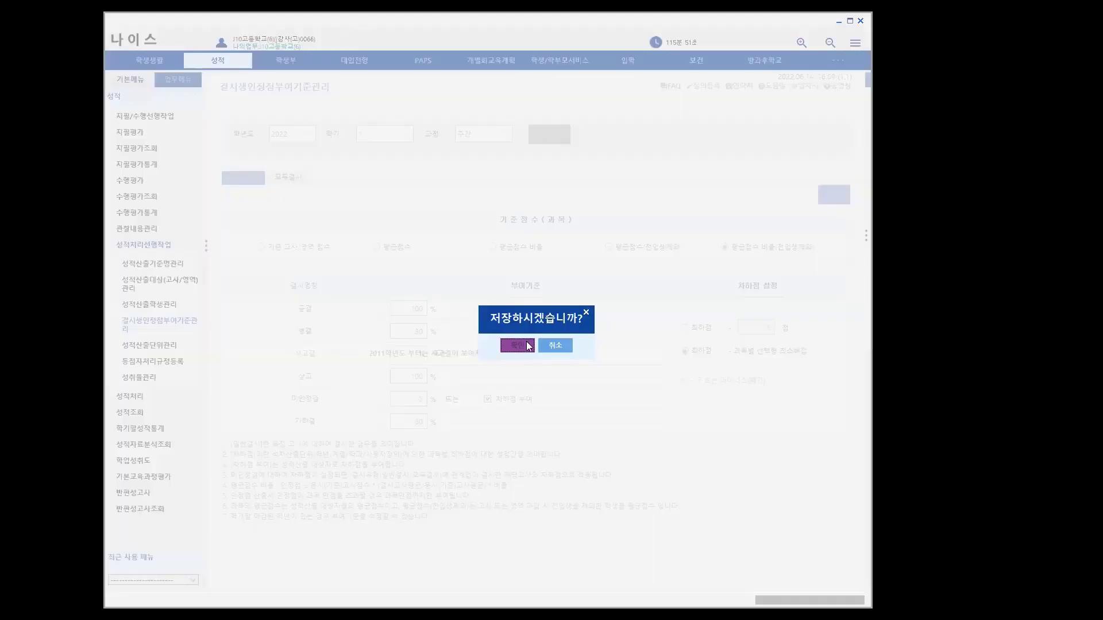
{"action": "left_click", "coordinate": [519, 346]}
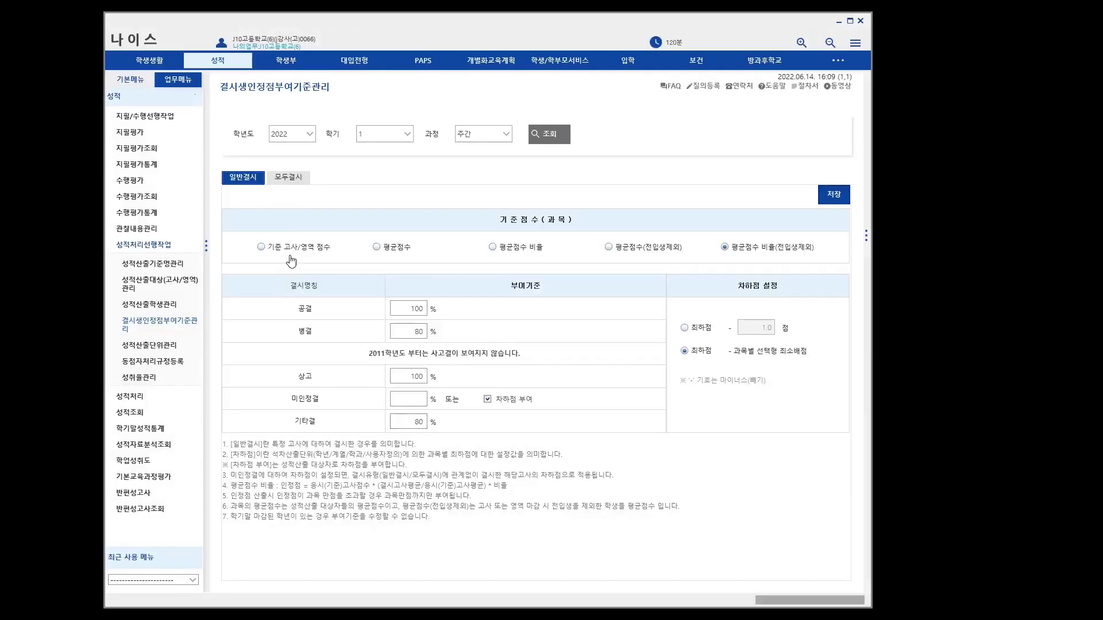
{"action": "left_click", "coordinate": [288, 179]}
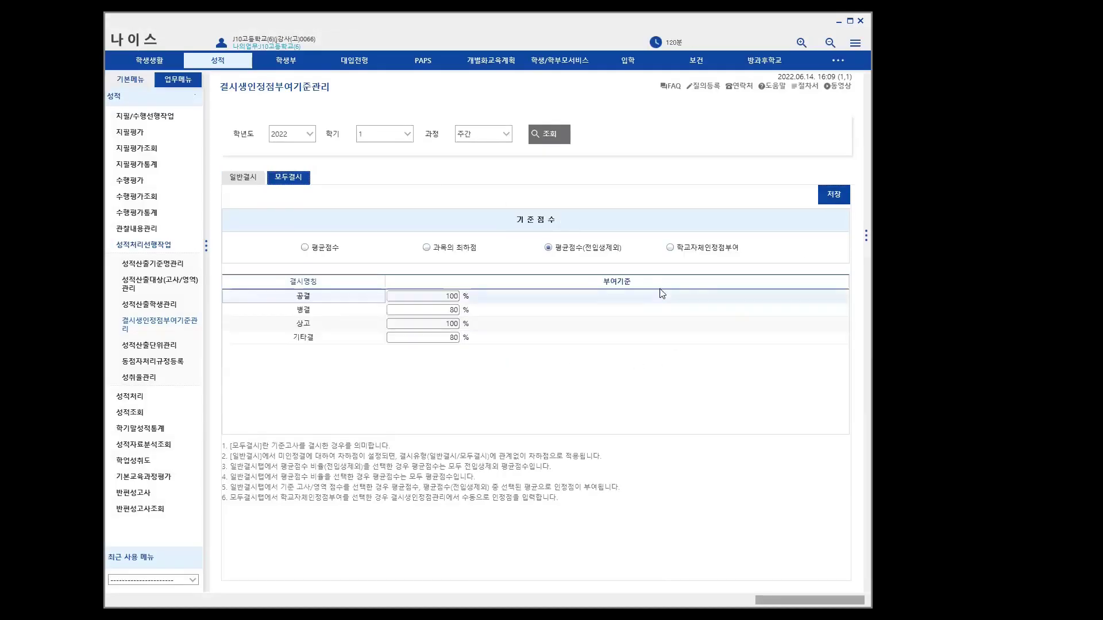
{"action": "left_click", "coordinate": [251, 180]}
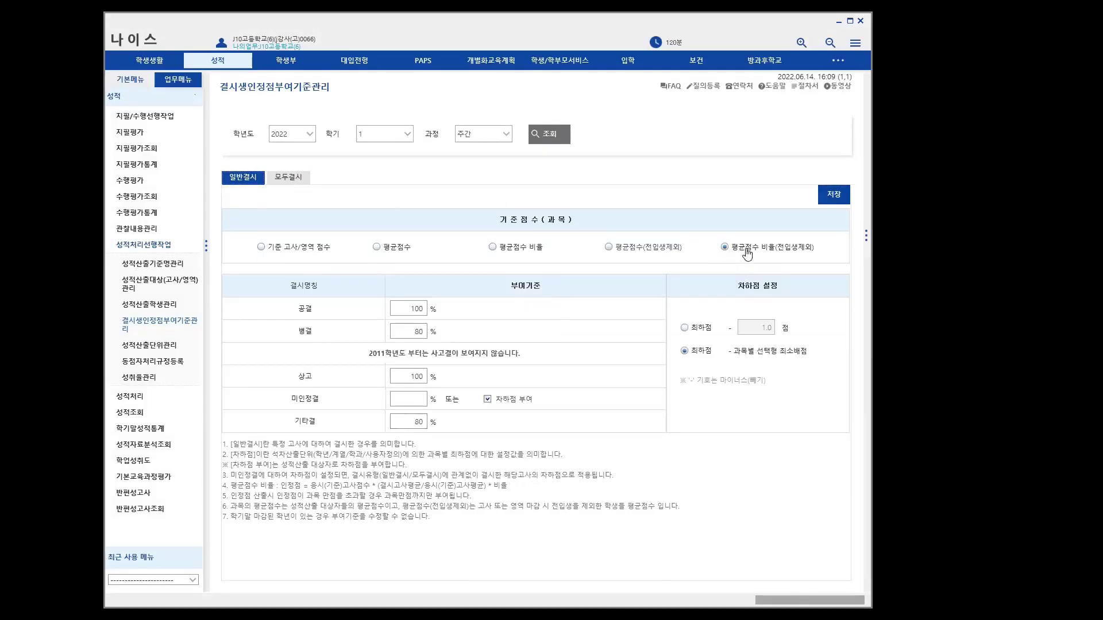
{"action": "left_click", "coordinate": [289, 178]}
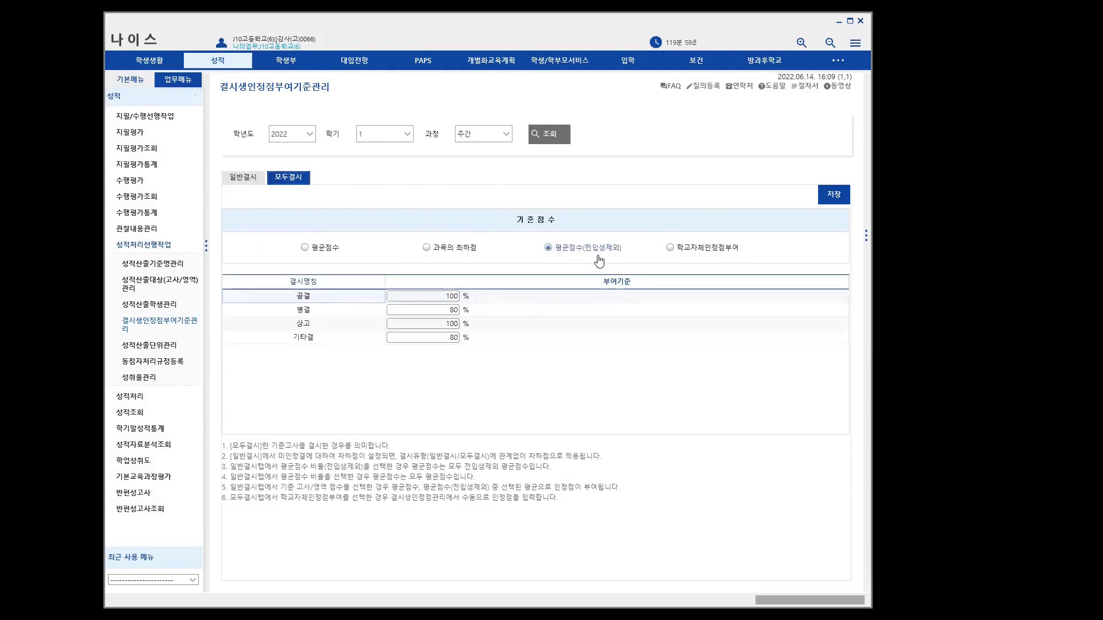
Step: Try 학교자체인정점부여 as the 모두결시 base score, cancel saving, and return to 평균점수(전입생제외)
{"action": "left_click", "coordinate": [671, 250]}
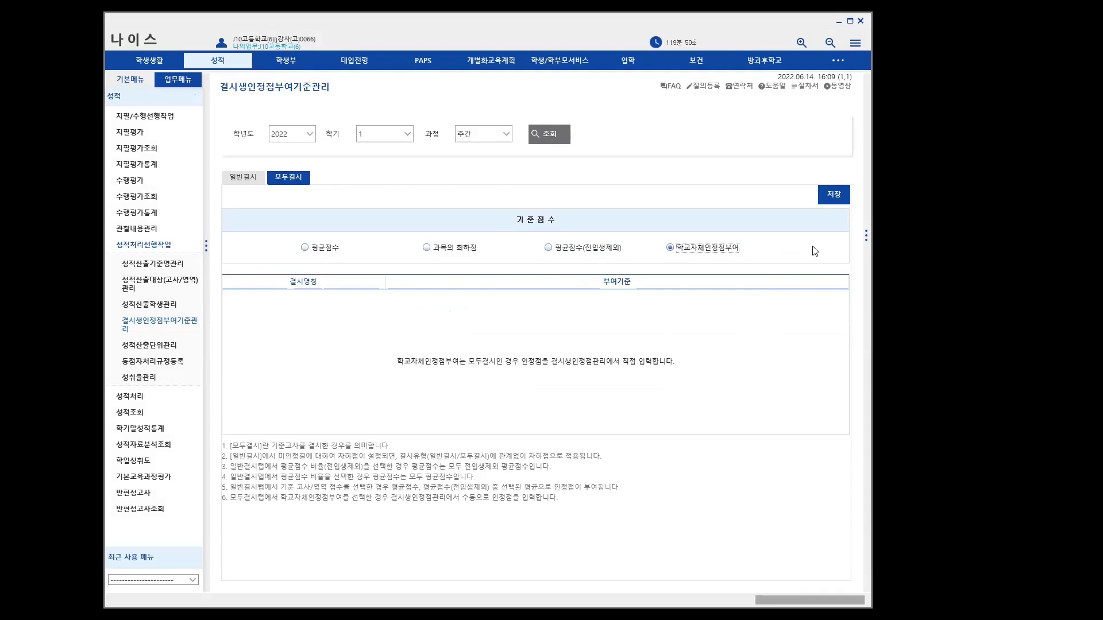
{"action": "left_click", "coordinate": [832, 197]}
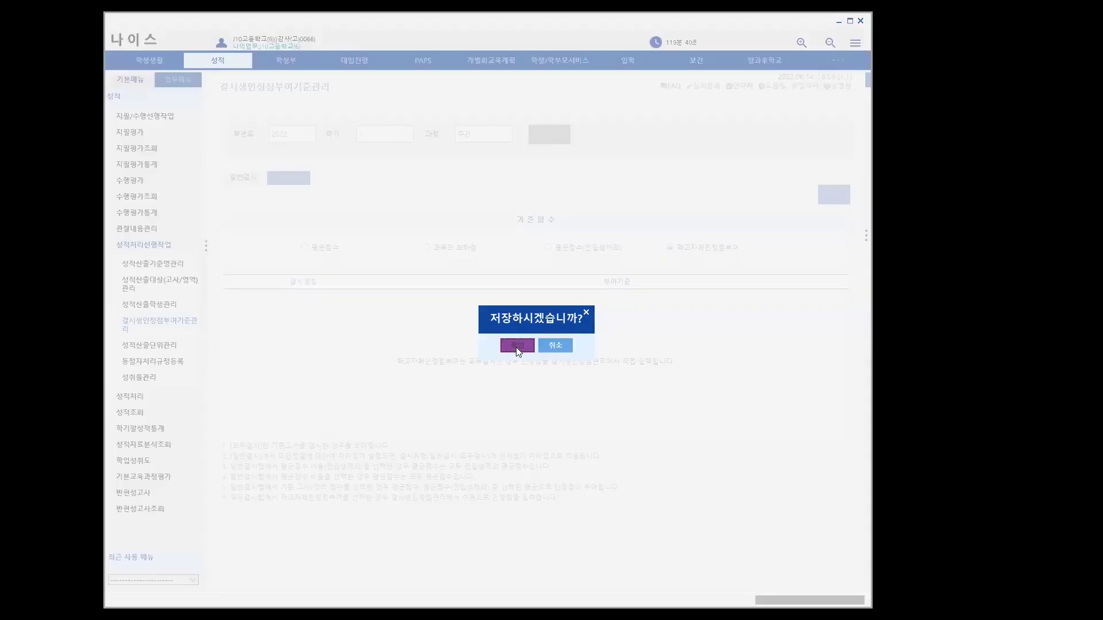
{"action": "left_click", "coordinate": [562, 344]}
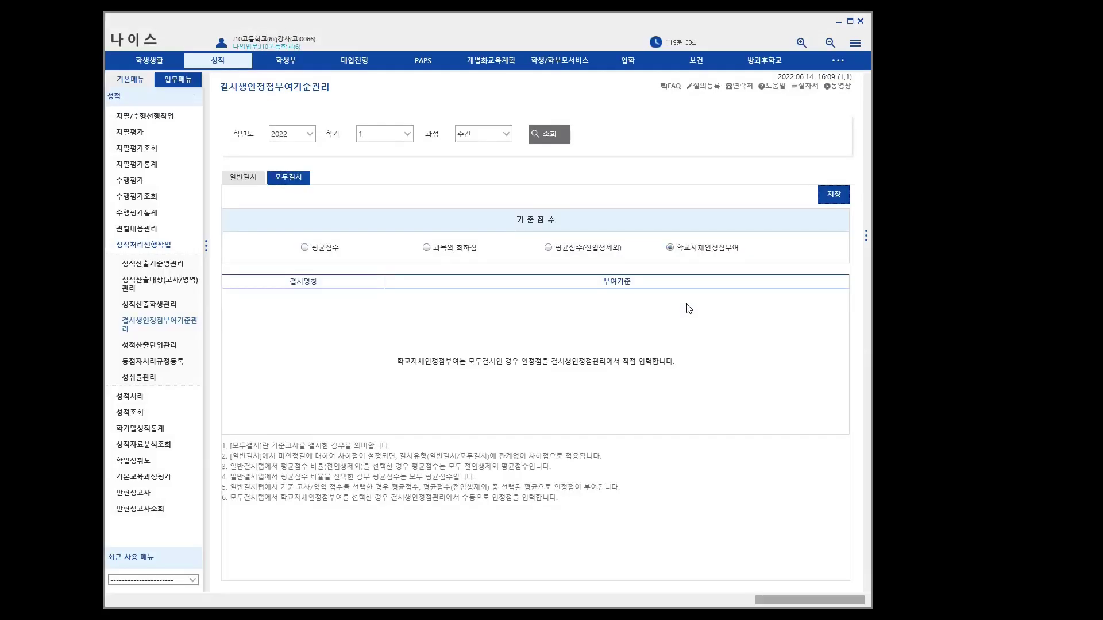
{"action": "left_click", "coordinate": [553, 254]}
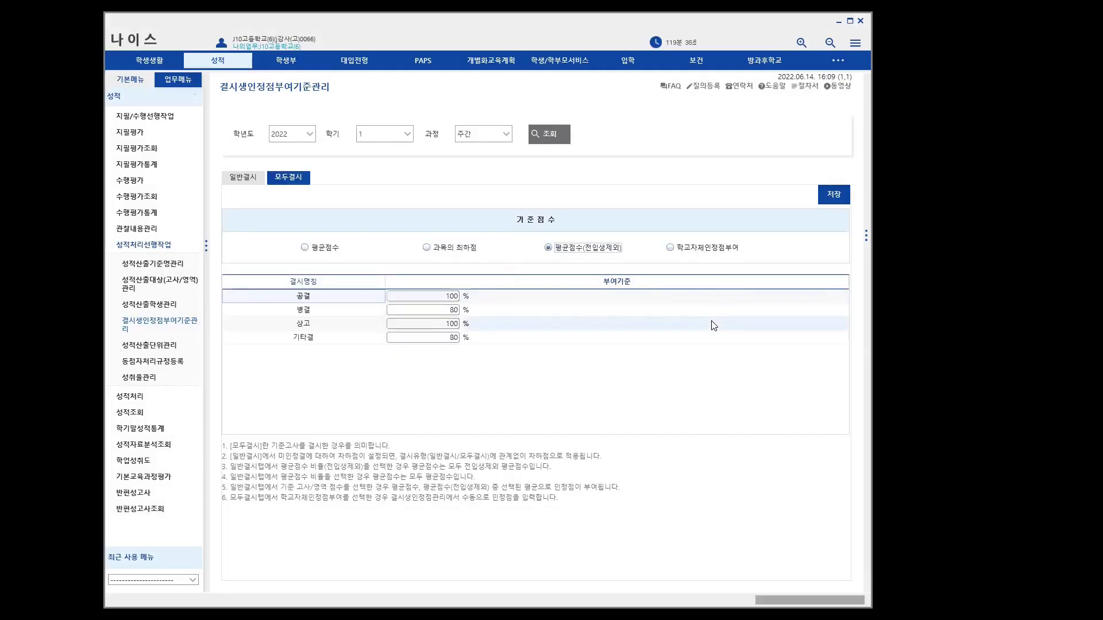
{"action": "left_click", "coordinate": [680, 252]}
{"action": "left_click", "coordinate": [551, 254]}
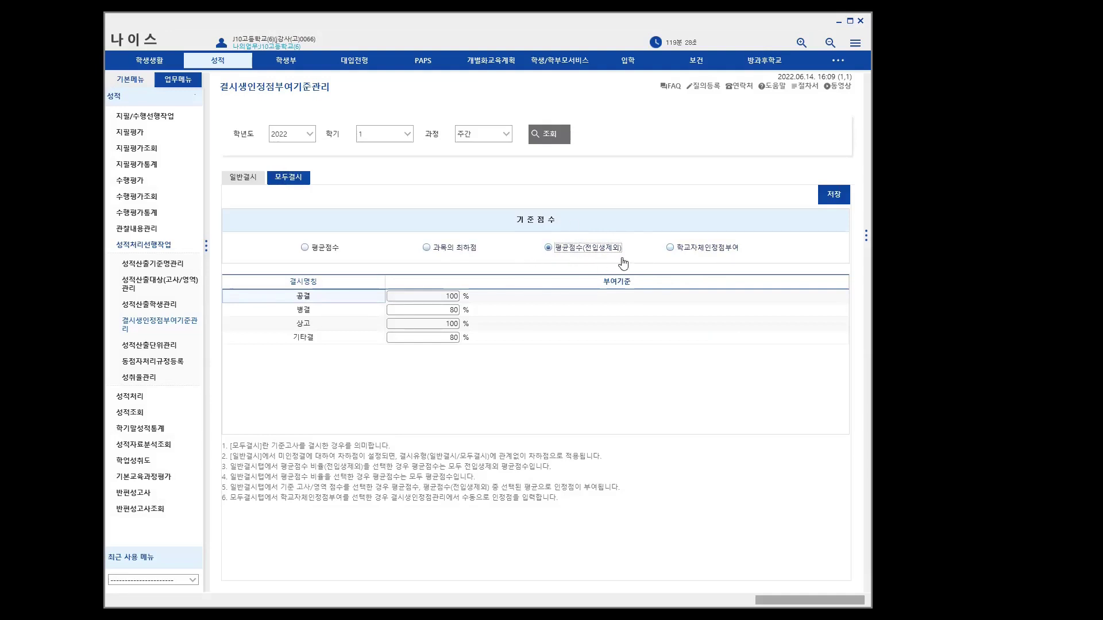
Step: Go through the 모두결시 percentages for 공결, 병결, 상고 and 기타결 and try to save the criteria
{"action": "left_click", "coordinate": [435, 293]}
{"action": "left_click", "coordinate": [436, 310]}
{"action": "left_click", "coordinate": [439, 324]}
{"action": "left_click", "coordinate": [443, 339]}
{"action": "left_click", "coordinate": [836, 200]}
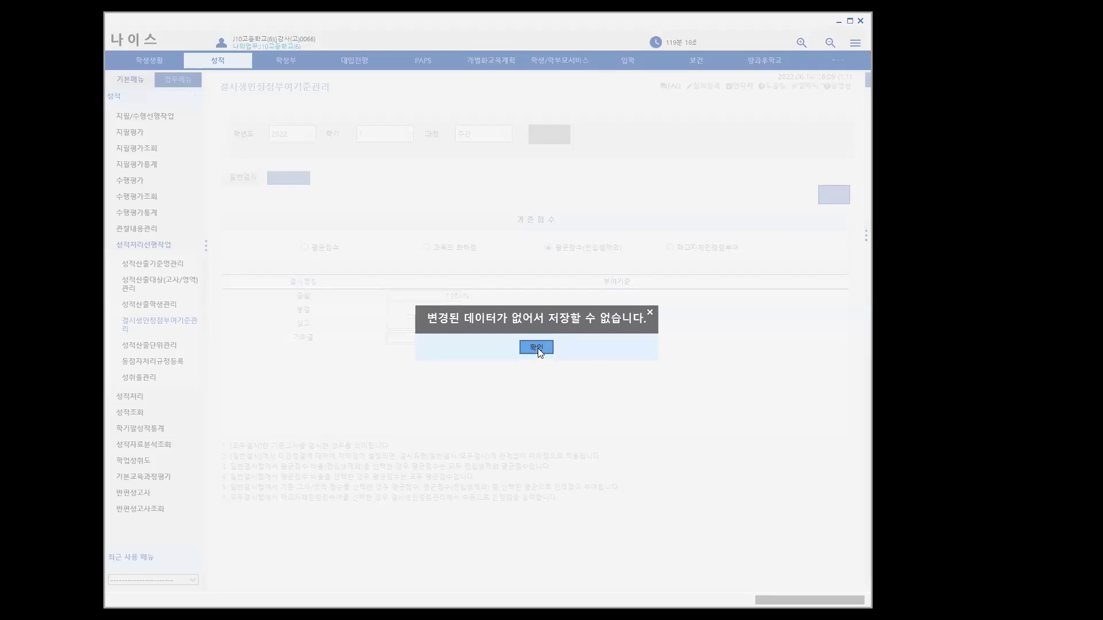
{"action": "left_click", "coordinate": [538, 348]}
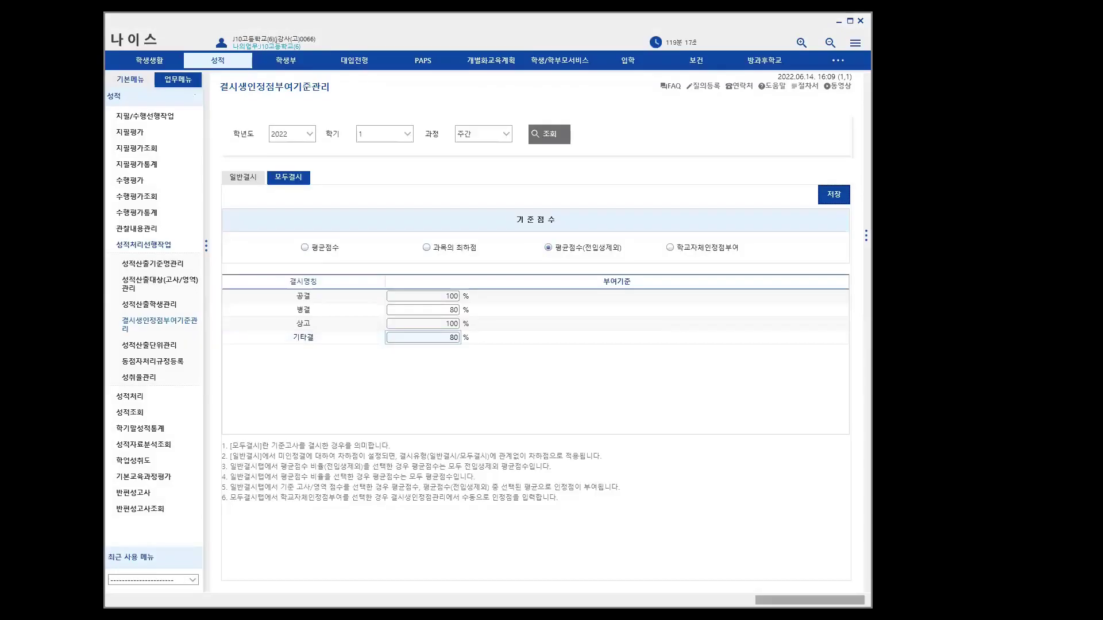
Step: Open 성적산출단위관리 and look up the grade 3 subjects for the 2차 지필평가 calculation criterion
{"action": "left_click", "coordinate": [149, 347]}
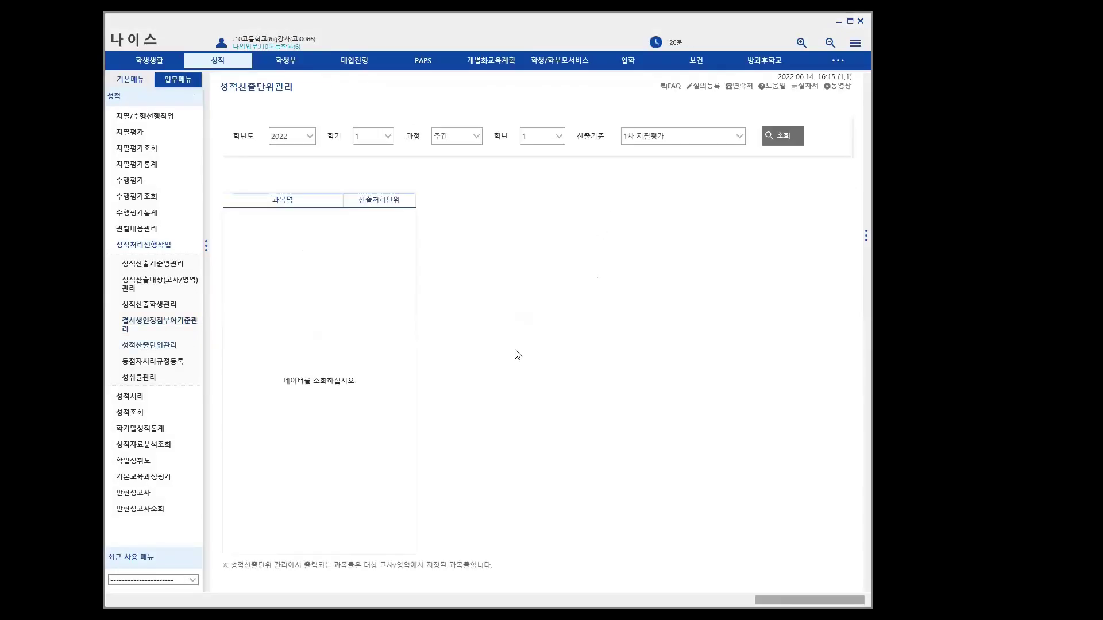
{"action": "left_click", "coordinate": [733, 138]}
{"action": "left_click", "coordinate": [665, 165]}
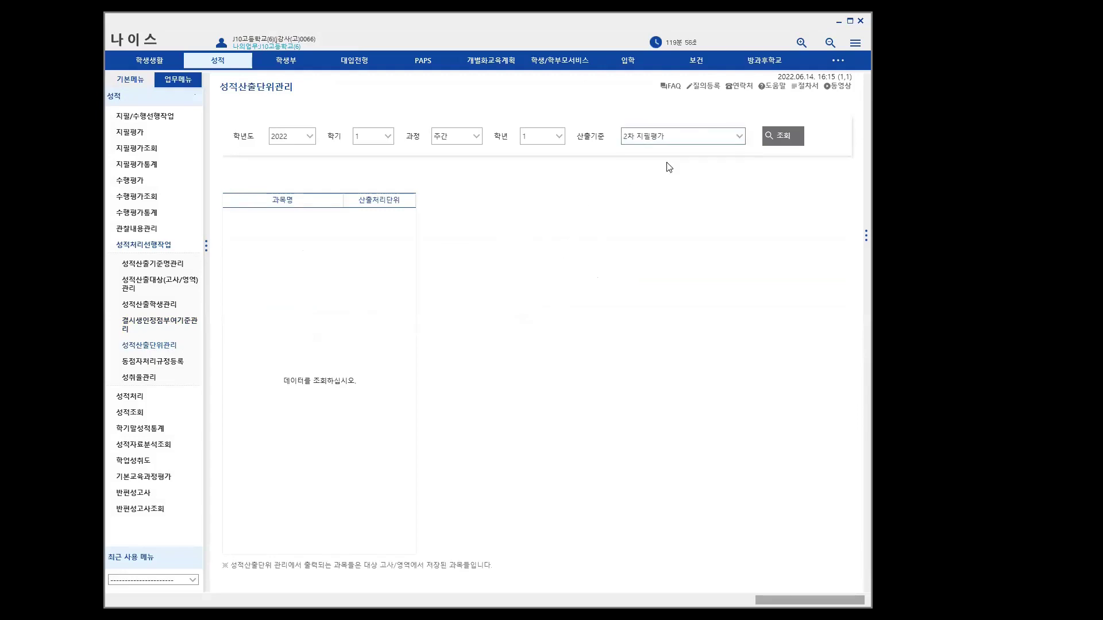
{"action": "left_click", "coordinate": [560, 138]}
{"action": "left_click", "coordinate": [541, 173]}
{"action": "left_click", "coordinate": [738, 138]}
{"action": "left_click", "coordinate": [684, 163]}
{"action": "left_click", "coordinate": [787, 138]}
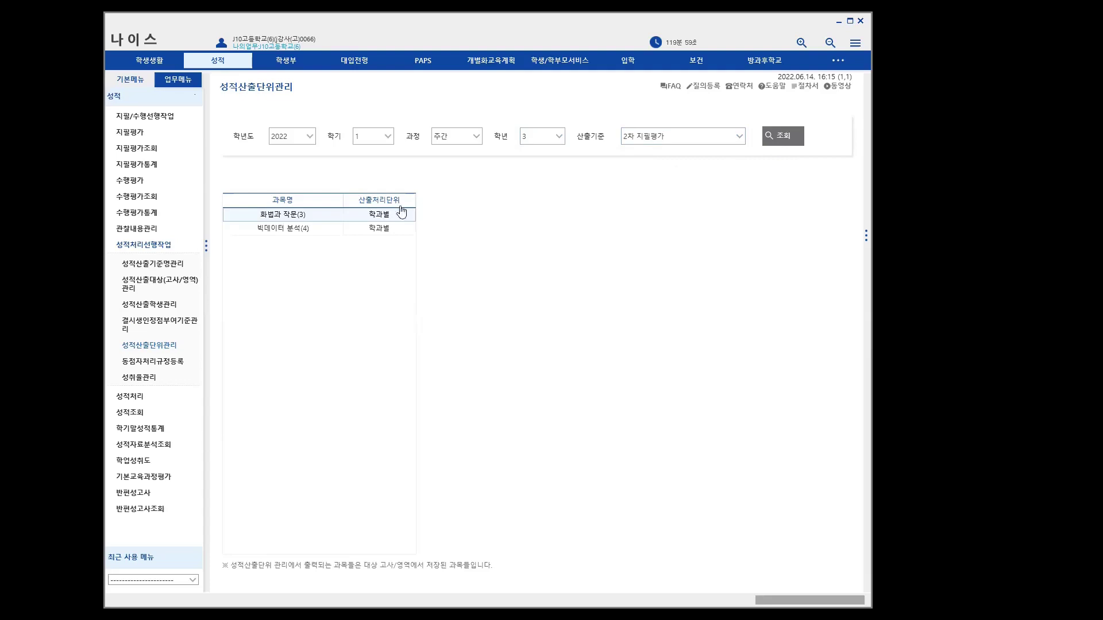
Step: Open 화법과 작문(3) and compare the 성적산출처리단위 options 학년별, 계열별, 학과별 and 사용자정의별, leaving 학과별 selected
{"action": "left_click", "coordinate": [380, 216]}
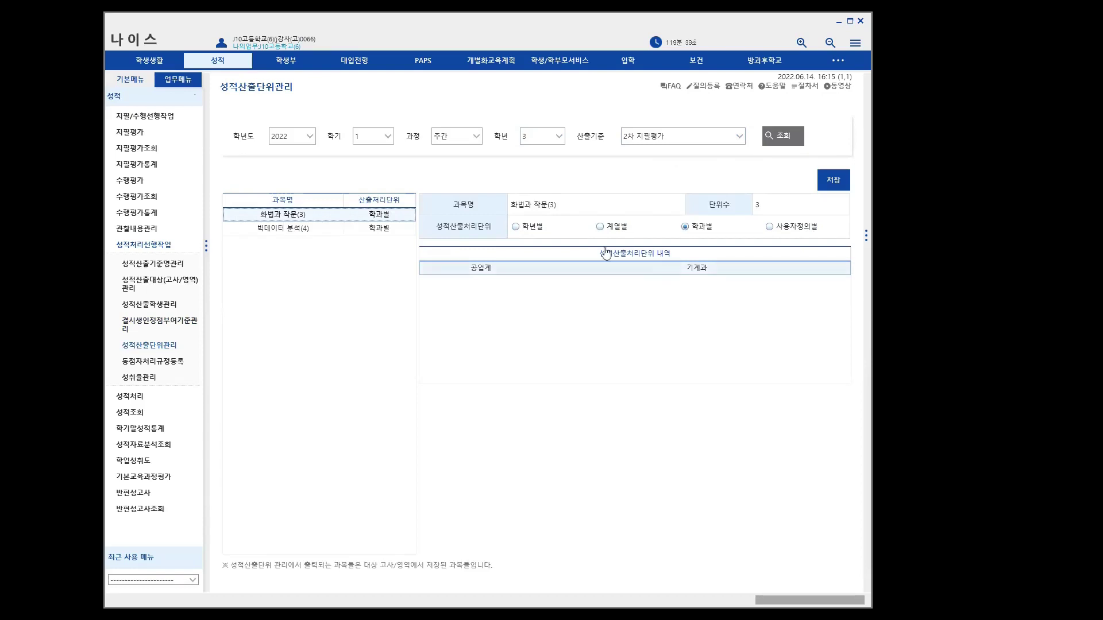
{"action": "left_click", "coordinate": [516, 227]}
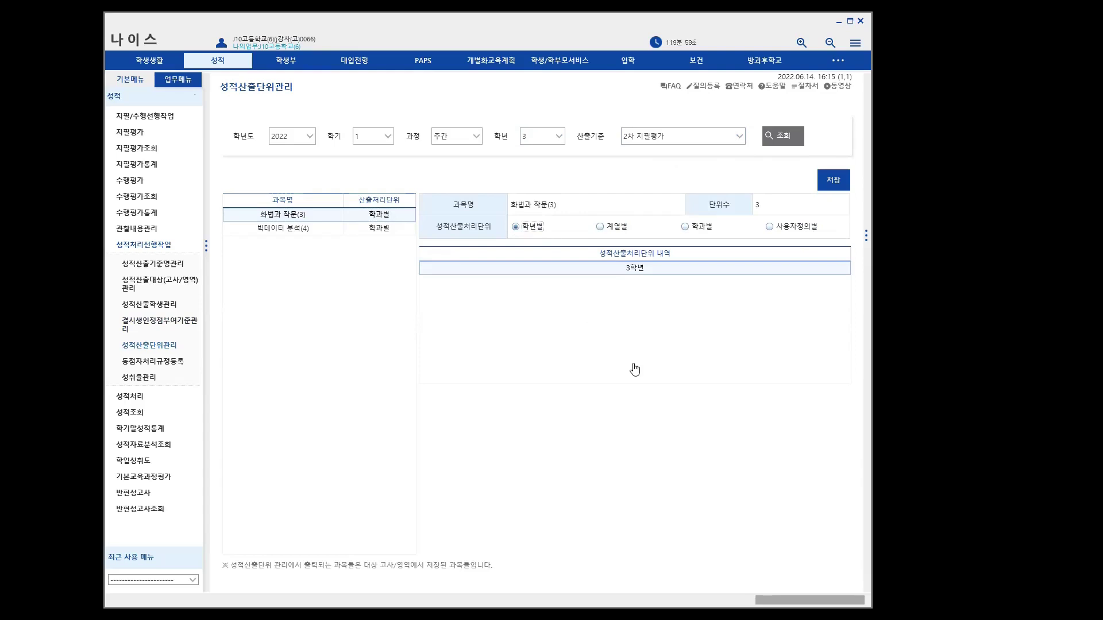
{"action": "left_click", "coordinate": [770, 228]}
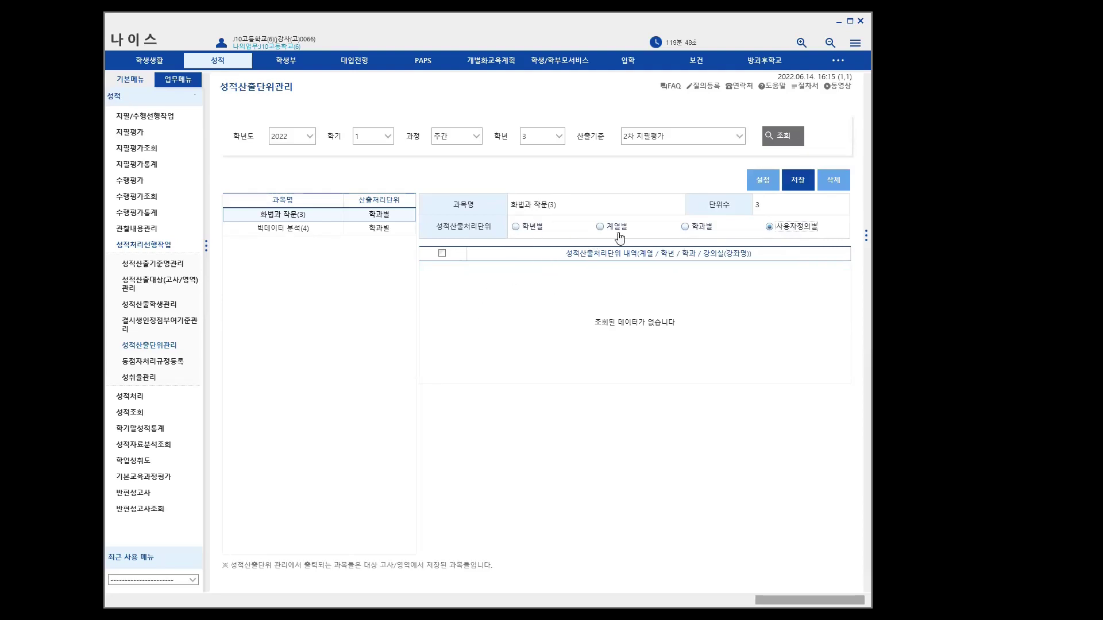
{"action": "left_click", "coordinate": [686, 227]}
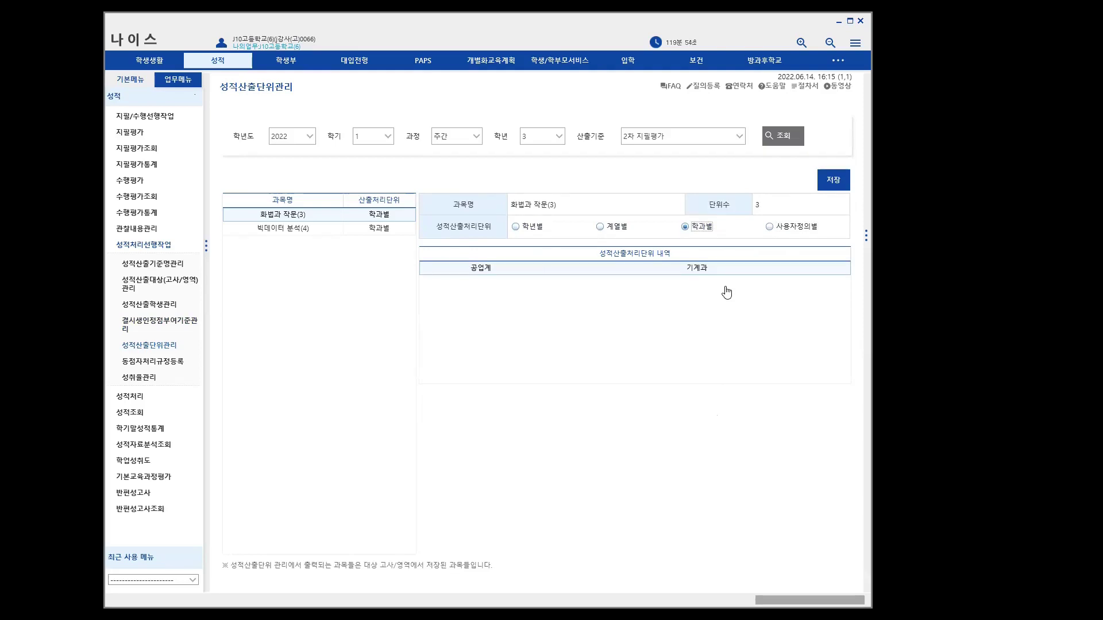
{"action": "left_click", "coordinate": [600, 228]}
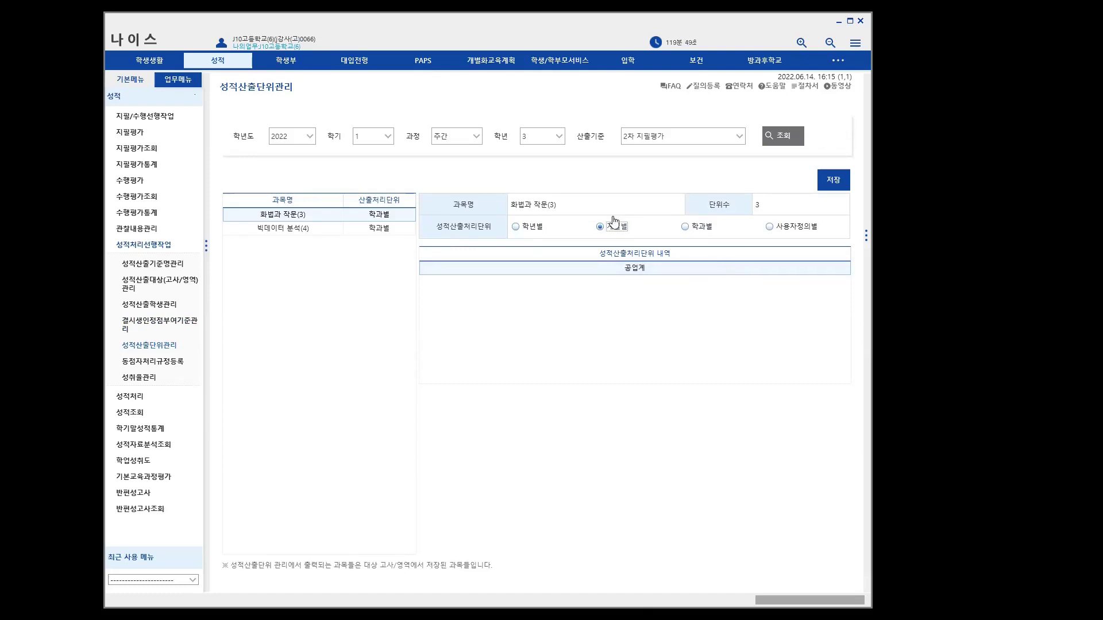
{"action": "left_click", "coordinate": [516, 228]}
{"action": "left_click", "coordinate": [685, 227]}
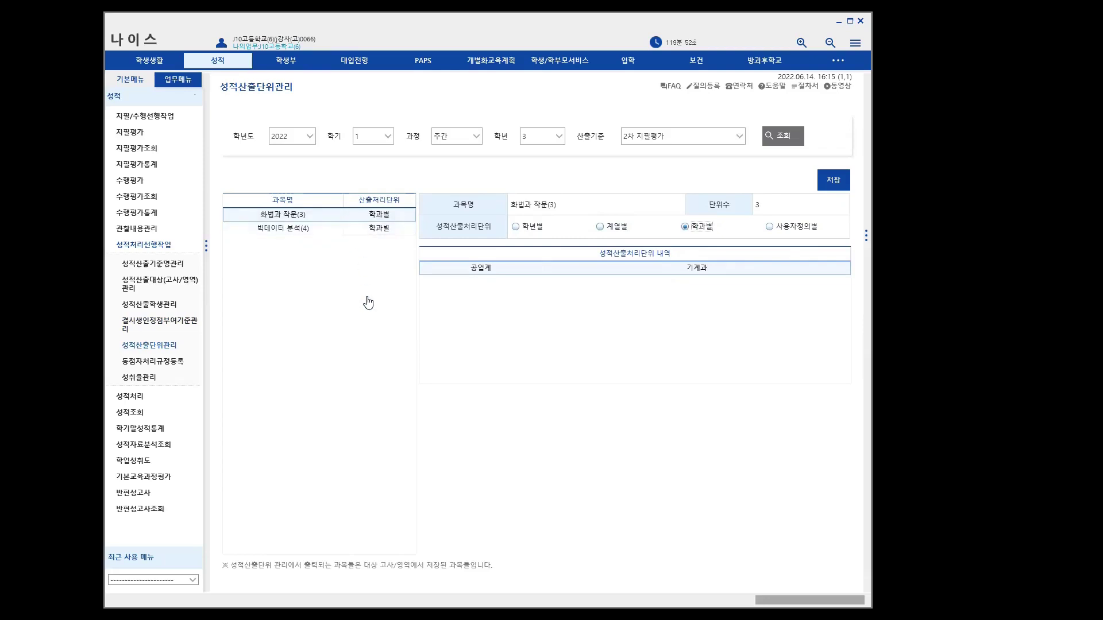
{"action": "left_click", "coordinate": [516, 227]}
{"action": "left_click", "coordinate": [684, 227]}
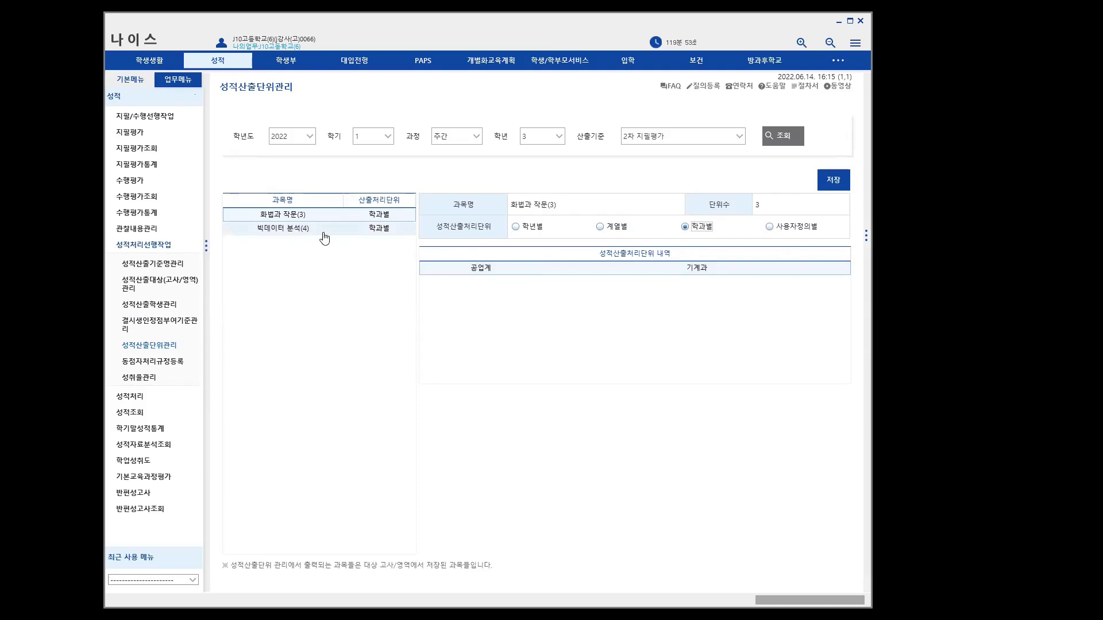
Step: Save 학과별 as the grade calculation unit for 화법과 작문(3)
{"action": "left_click", "coordinate": [834, 180]}
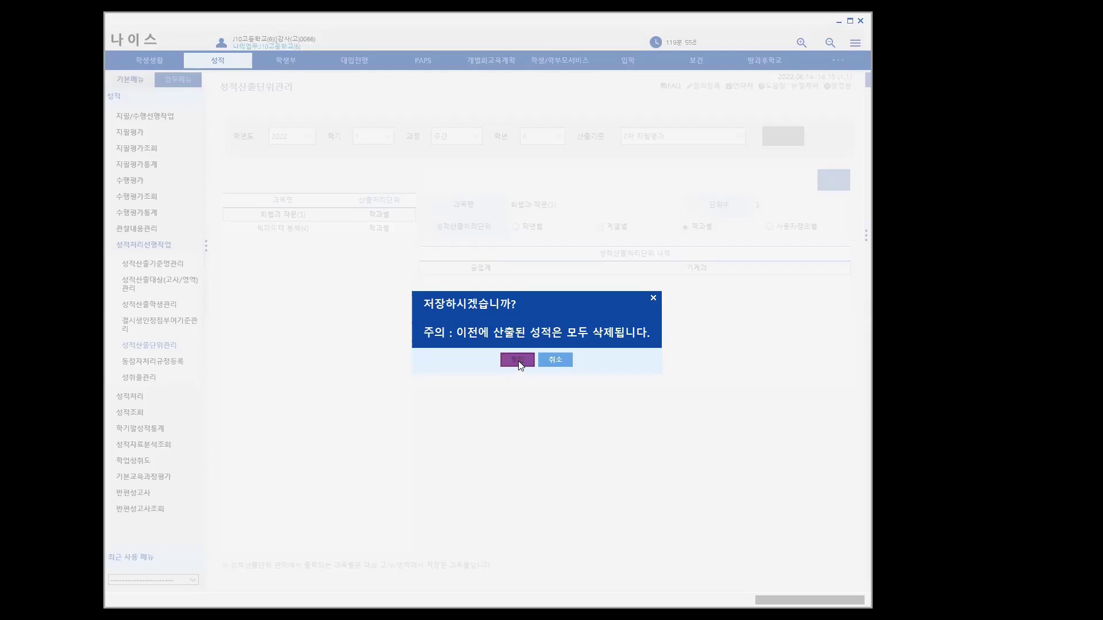
{"action": "left_click", "coordinate": [519, 361]}
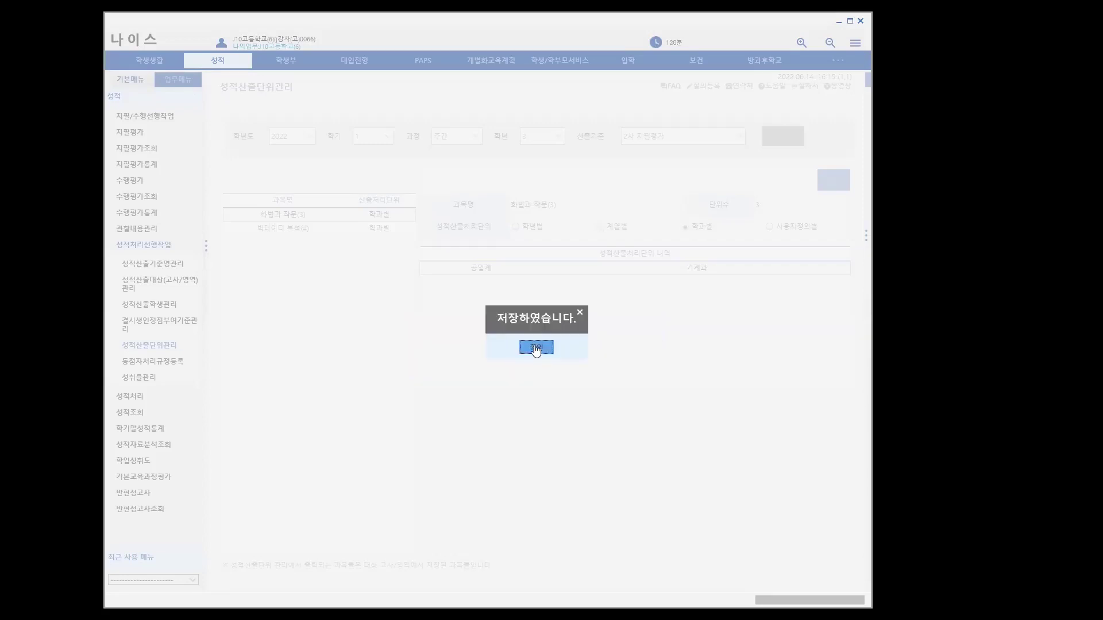
{"action": "left_click", "coordinate": [533, 348]}
Step: Save 학과별 as the grade calculation unit for 빅데이터 분석(4)
{"action": "left_click", "coordinate": [363, 229]}
{"action": "left_click", "coordinate": [833, 181]}
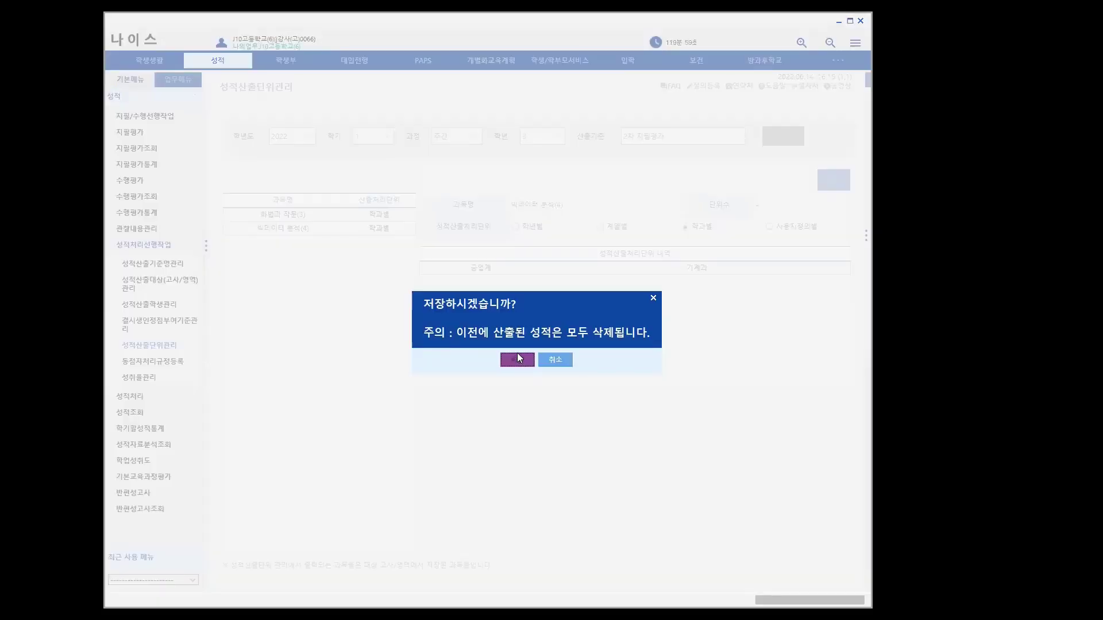
{"action": "key", "text": "Return"}
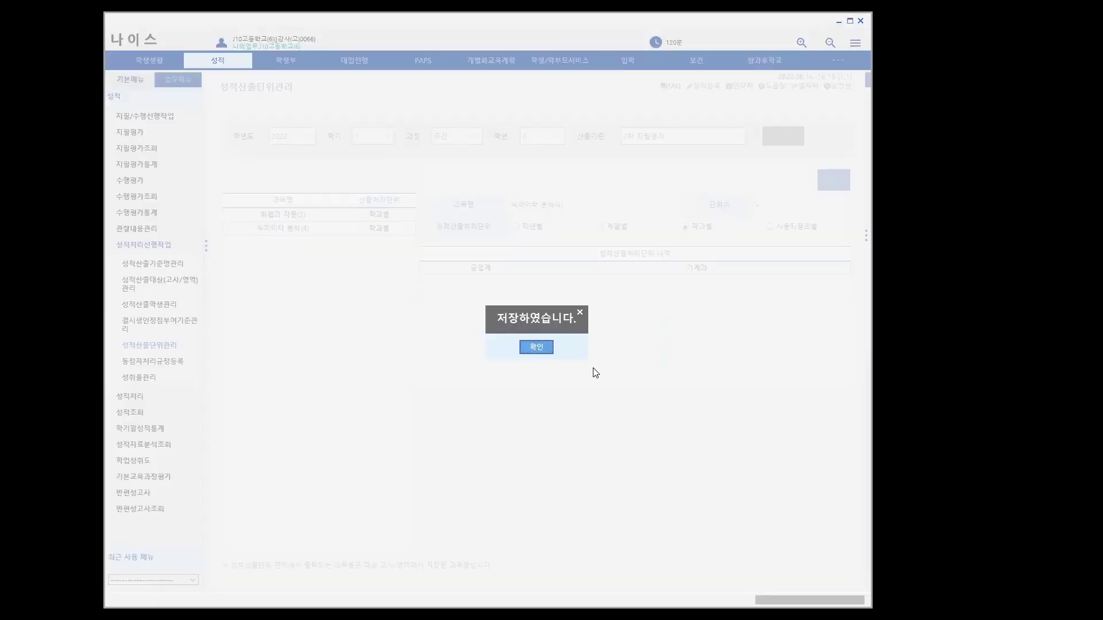
{"action": "left_click", "coordinate": [536, 348]}
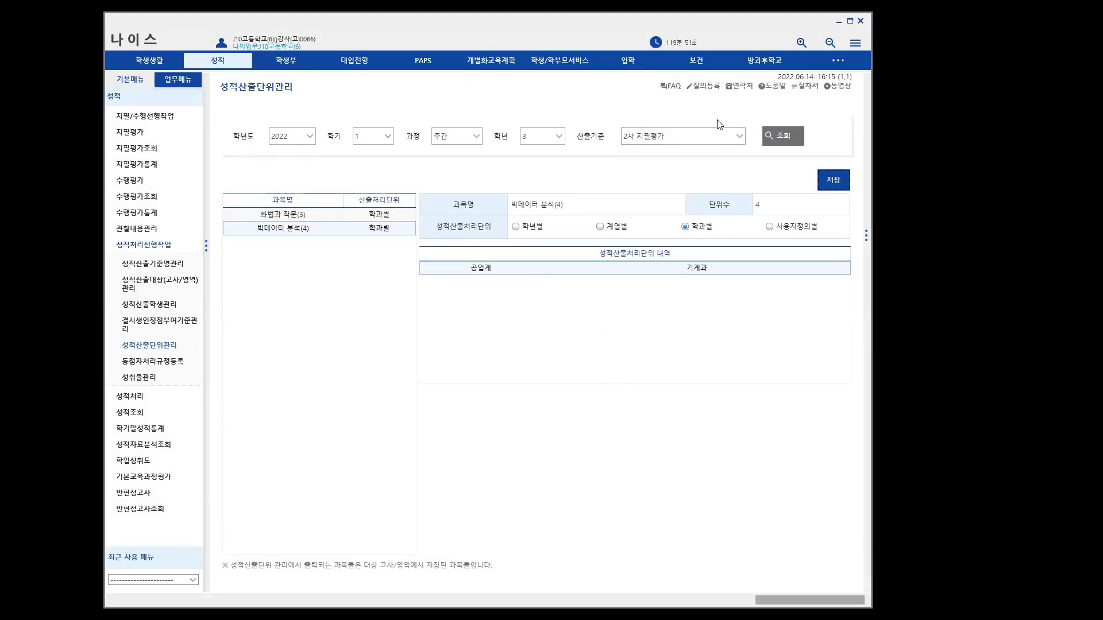
Step: Open 동점자처리규정등록, set 계열/학년/학과 to 공업계/3/기계과, and check the subject choices for 1학기말
{"action": "left_click", "coordinate": [150, 362]}
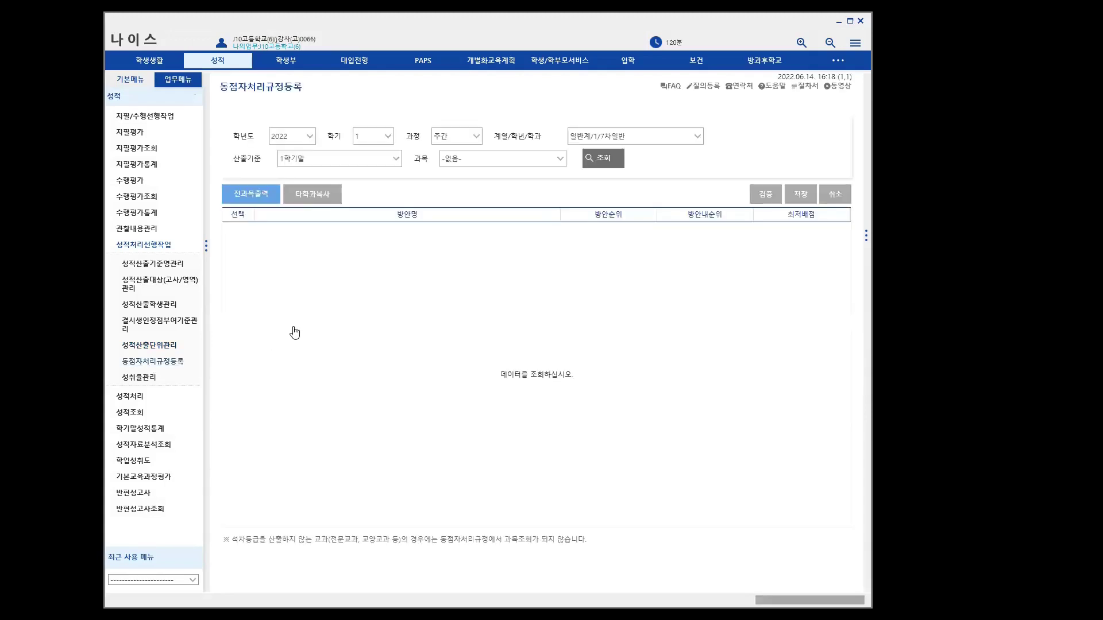
{"action": "left_click", "coordinate": [698, 138]}
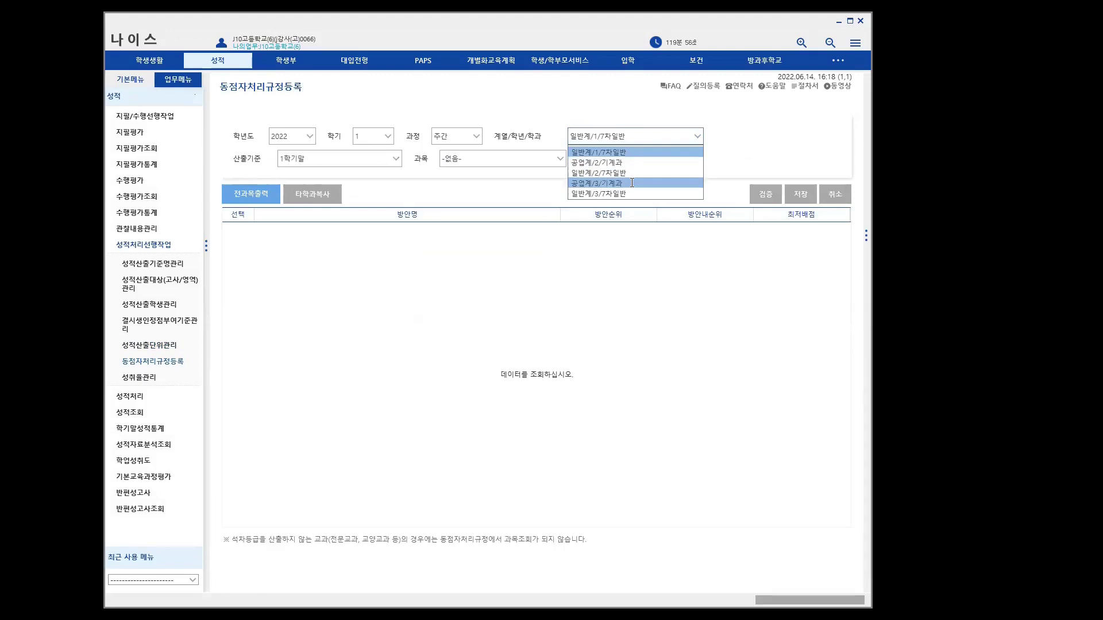
{"action": "left_click", "coordinate": [632, 182]}
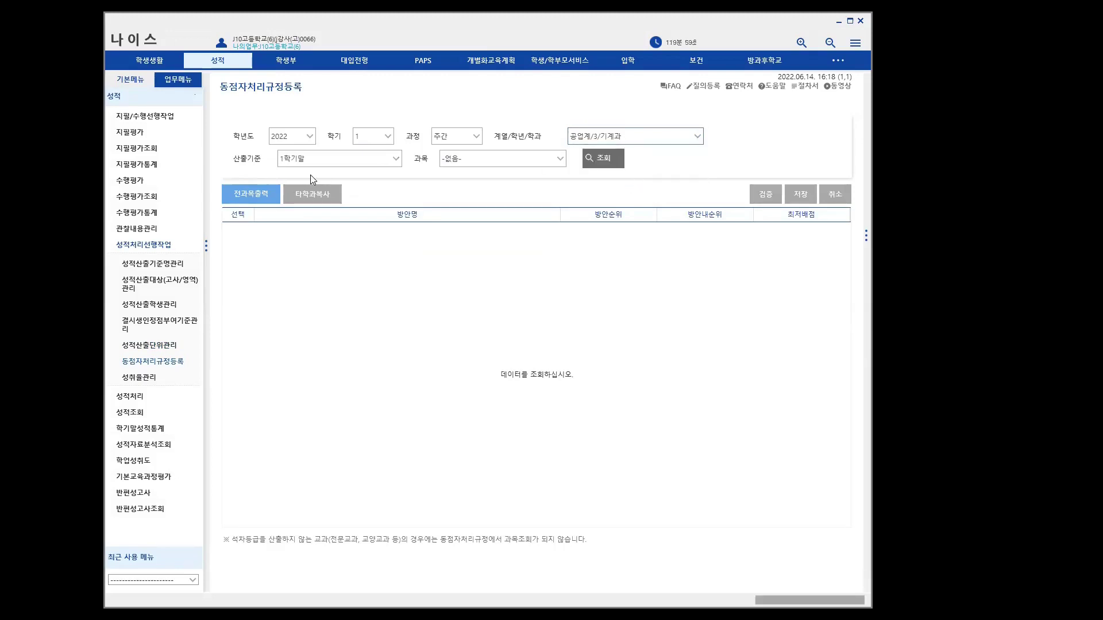
{"action": "left_click", "coordinate": [558, 161]}
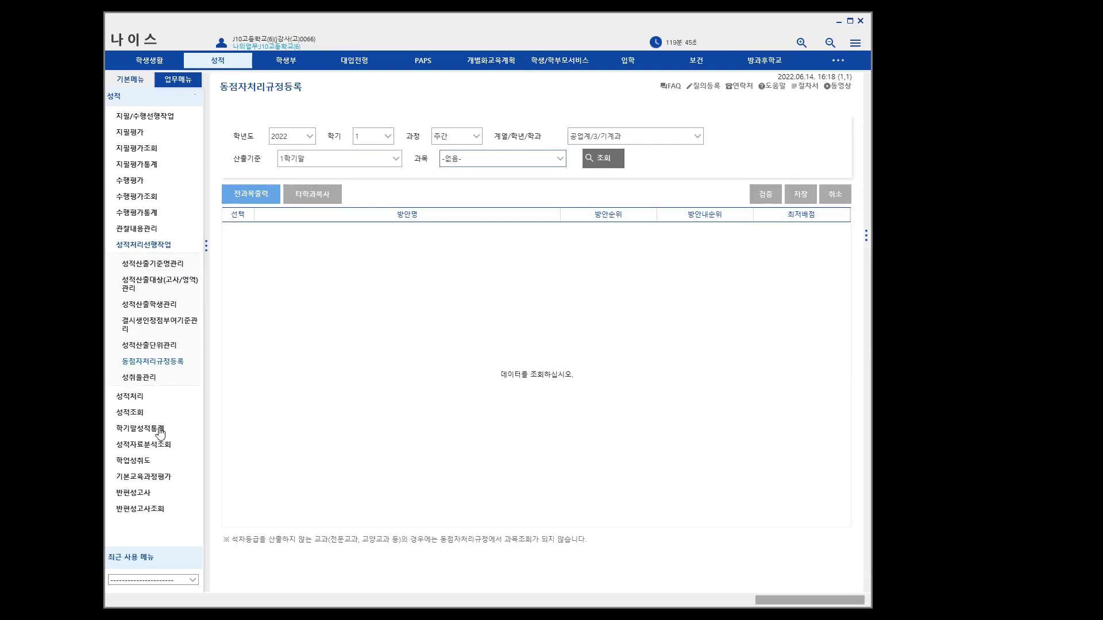
Step: In 과목별성적산출, show the students missing 지필/수행 scores for 공업계/3/기계과, 2차 지필평가, subject 화법과 작문(3)
{"action": "left_click", "coordinate": [134, 399]}
{"action": "left_click", "coordinate": [145, 295]}
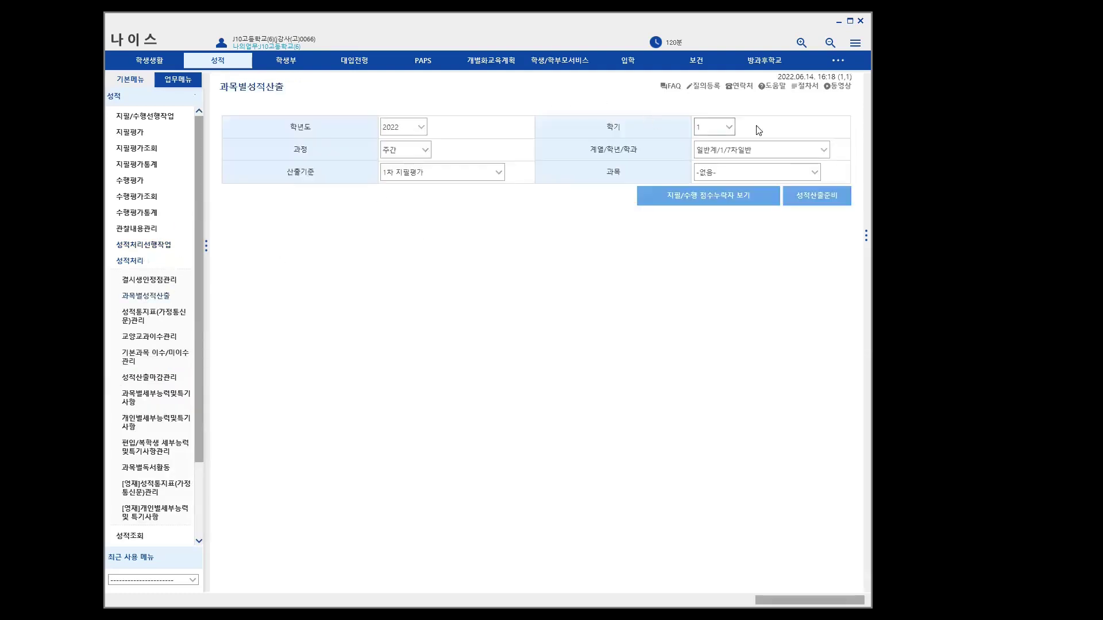
{"action": "left_click", "coordinate": [823, 149]}
{"action": "left_click", "coordinate": [723, 190]}
{"action": "left_click", "coordinate": [440, 203]}
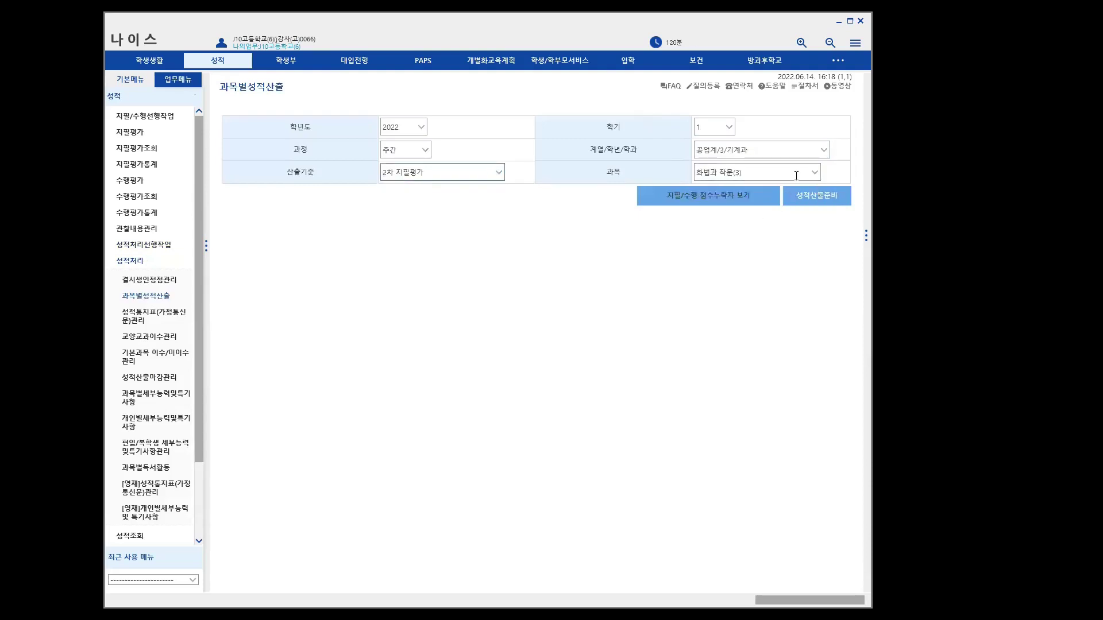
{"action": "left_click", "coordinate": [817, 174]}
{"action": "left_click", "coordinate": [737, 188]}
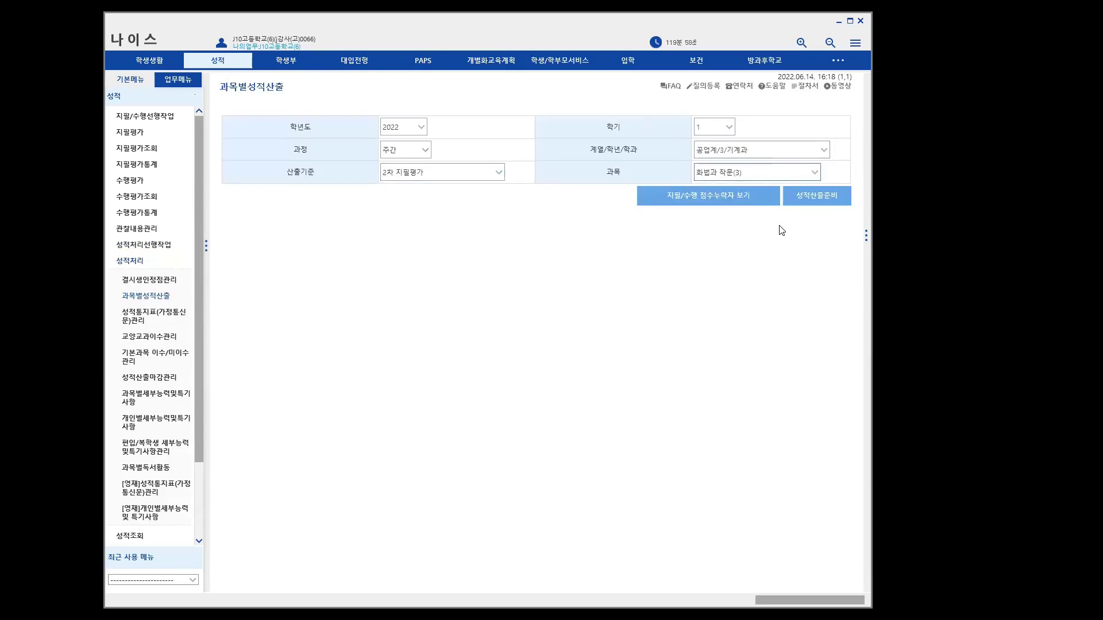
{"action": "left_click", "coordinate": [719, 198]}
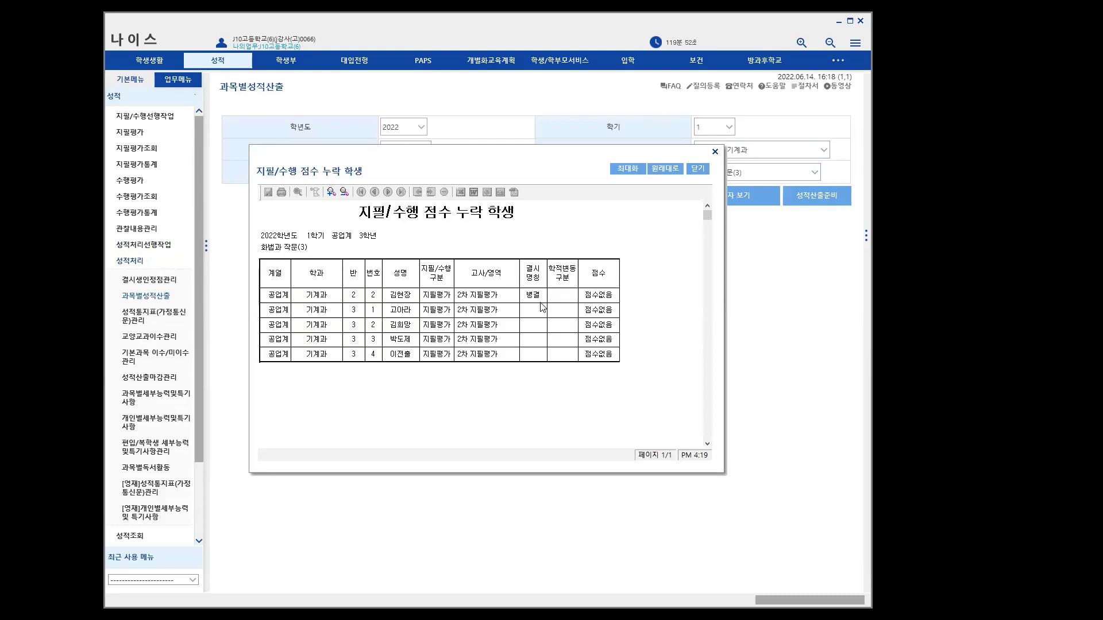
Step: Calculate the 2차 지필평가 grades for 화법과 작문(3) in 공업계/3/기계과, proceeding despite the missing scores
{"action": "left_click", "coordinate": [698, 168]}
{"action": "left_click", "coordinate": [816, 195]}
{"action": "left_click", "coordinate": [800, 257]}
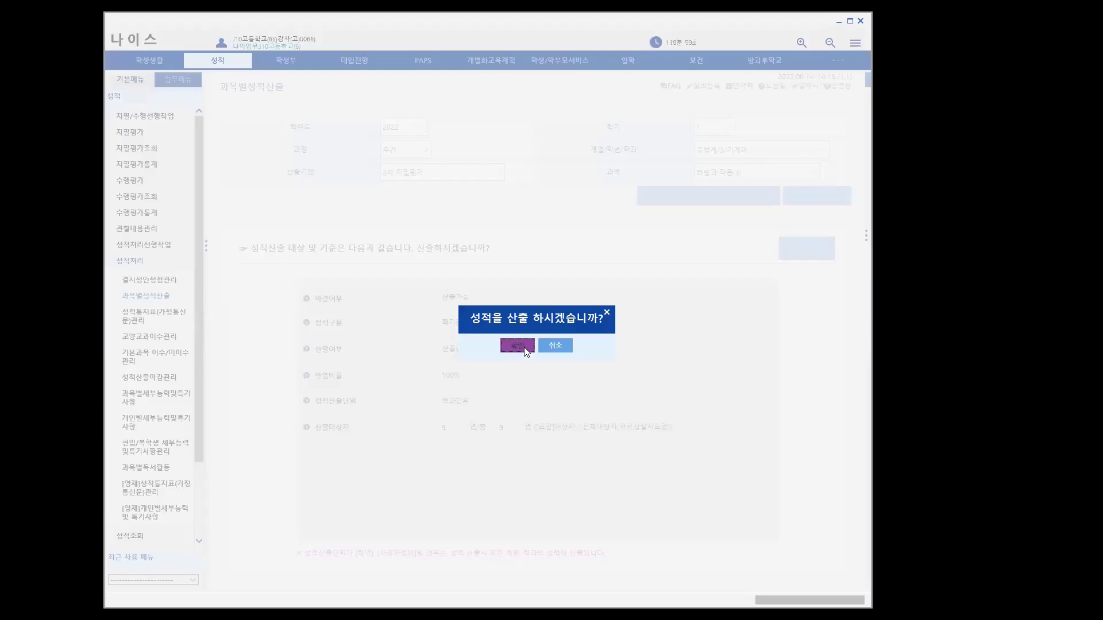
{"action": "left_click", "coordinate": [518, 347]}
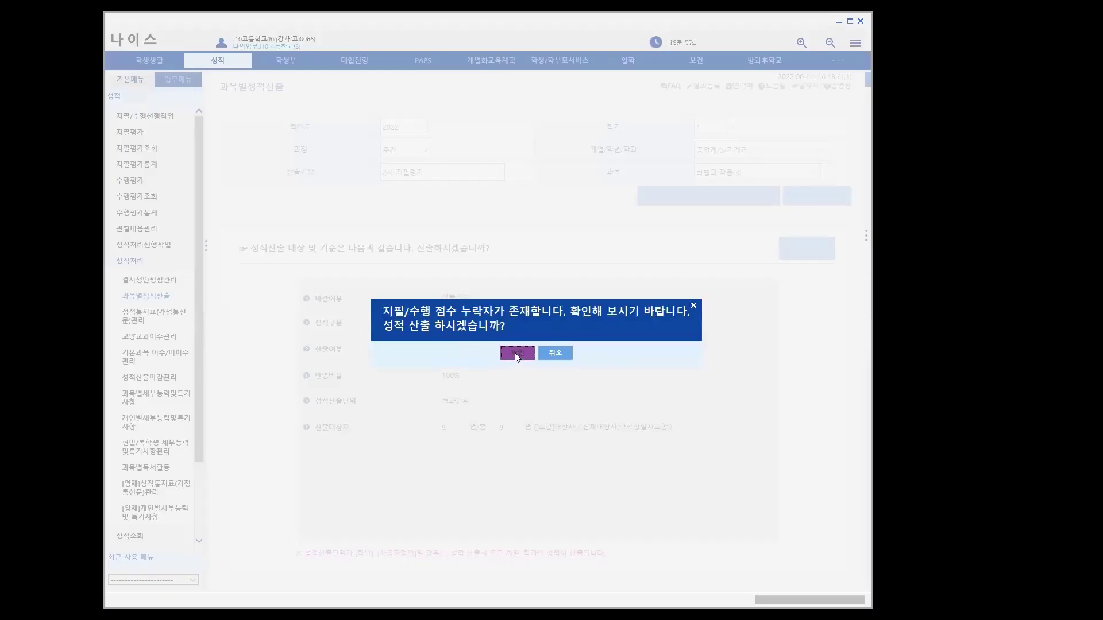
{"action": "left_click", "coordinate": [532, 354]}
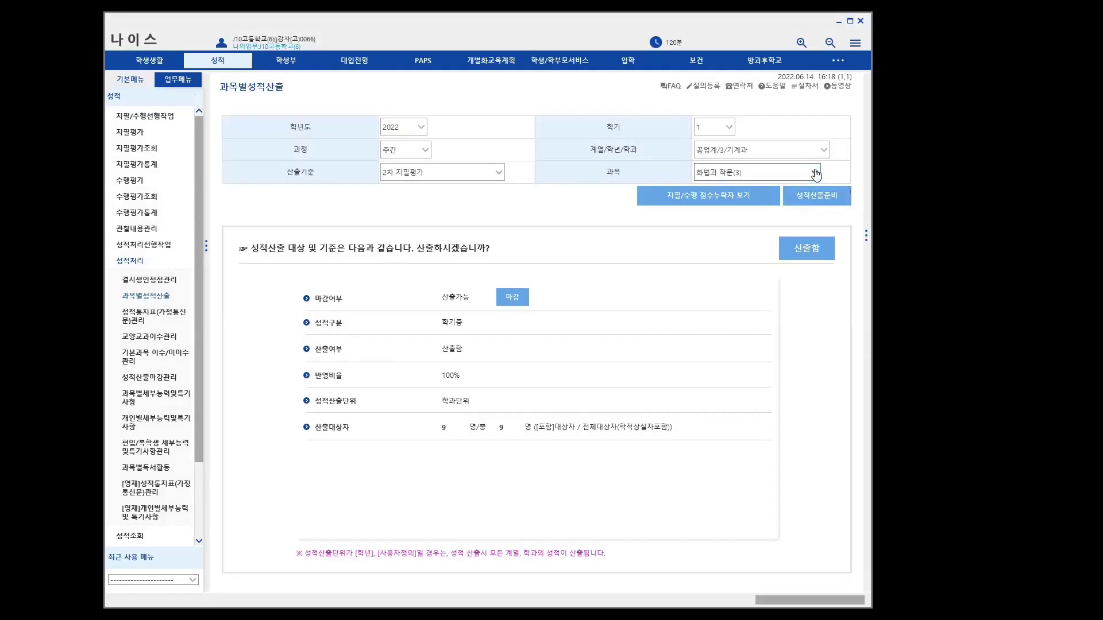
Step: Change the subject to 빅데이터 분석(4) and review the list of students missing 지필/수행 scores
{"action": "left_click", "coordinate": [812, 172]}
{"action": "left_click", "coordinate": [752, 199]}
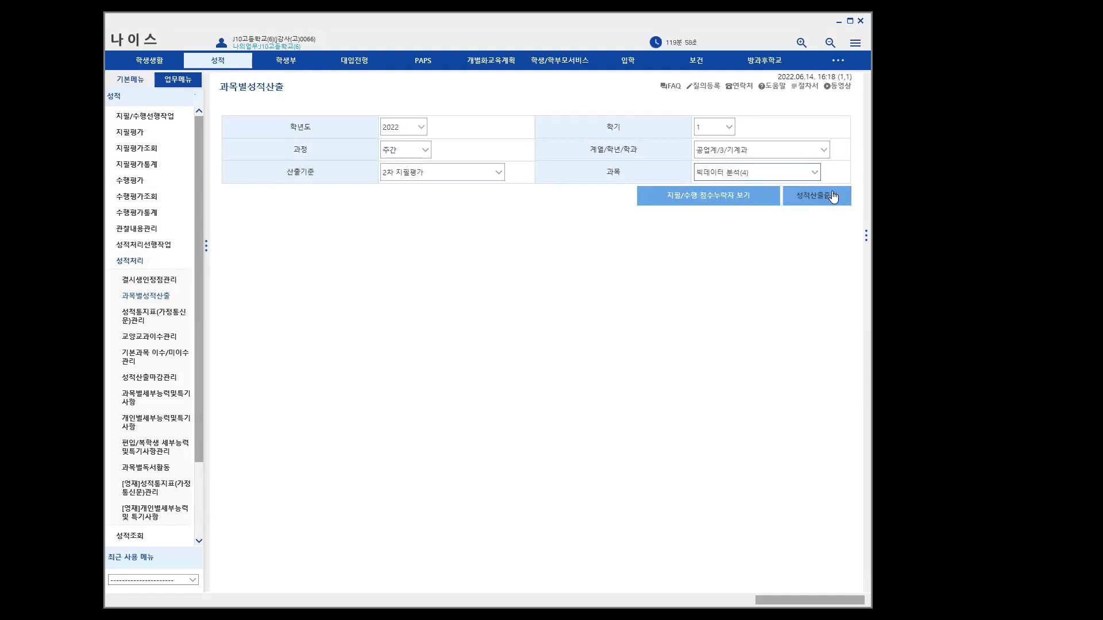
{"action": "left_click", "coordinate": [714, 201]}
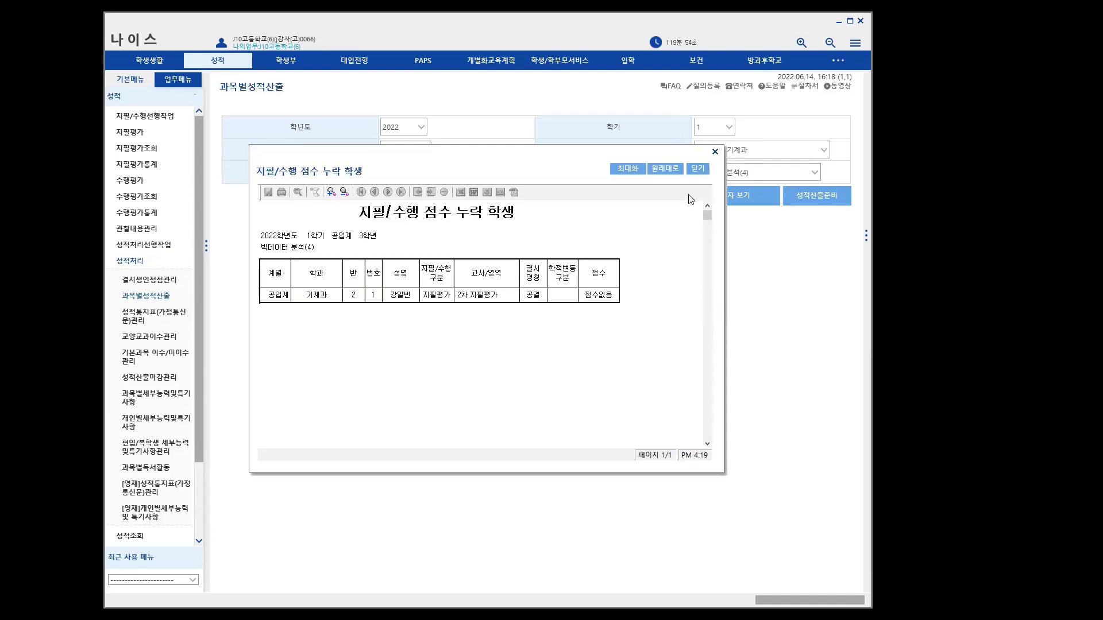
{"action": "left_click", "coordinate": [698, 169]}
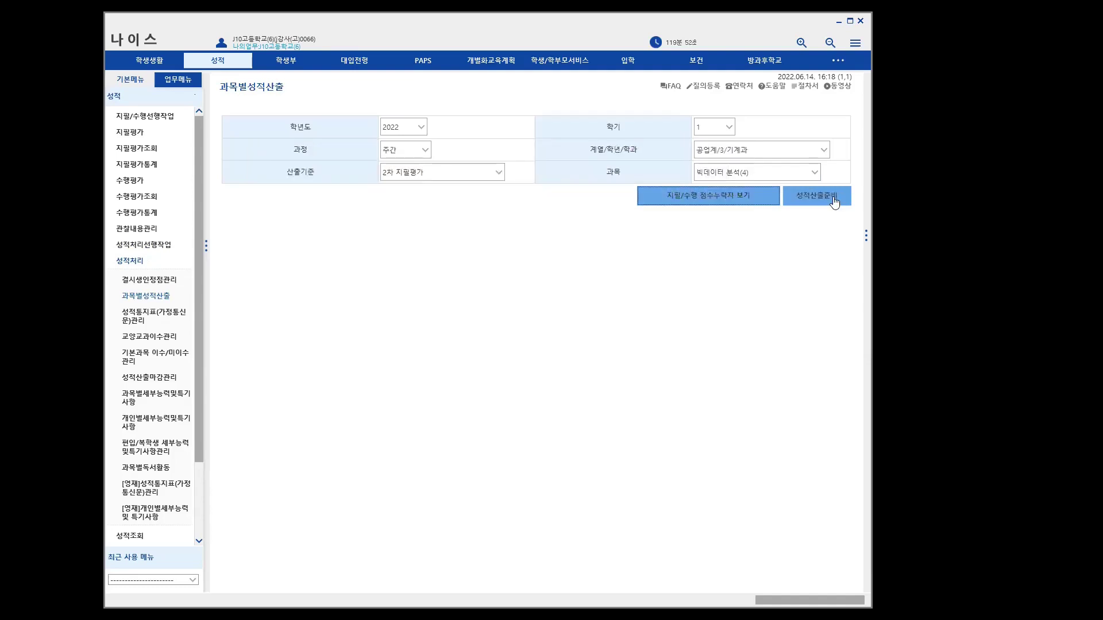
Step: Calculate the 2차 지필평가 grades for 빅데이터 분석(4), proceeding despite the missing scores
{"action": "left_click", "coordinate": [833, 199]}
{"action": "left_click", "coordinate": [806, 249]}
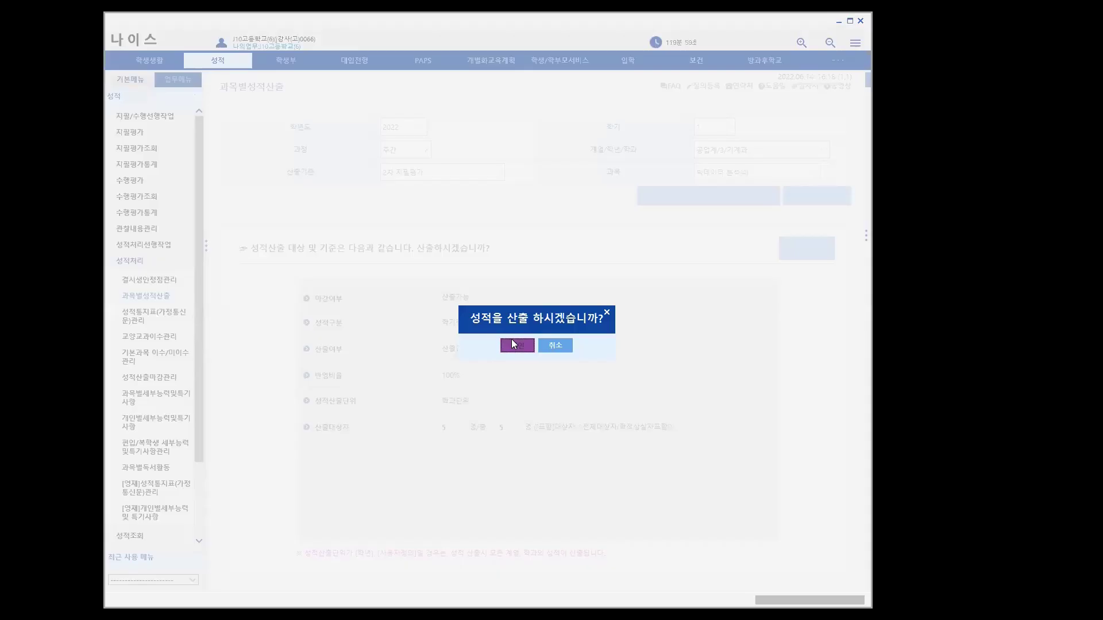
{"action": "left_click", "coordinate": [514, 345]}
{"action": "left_click", "coordinate": [524, 358]}
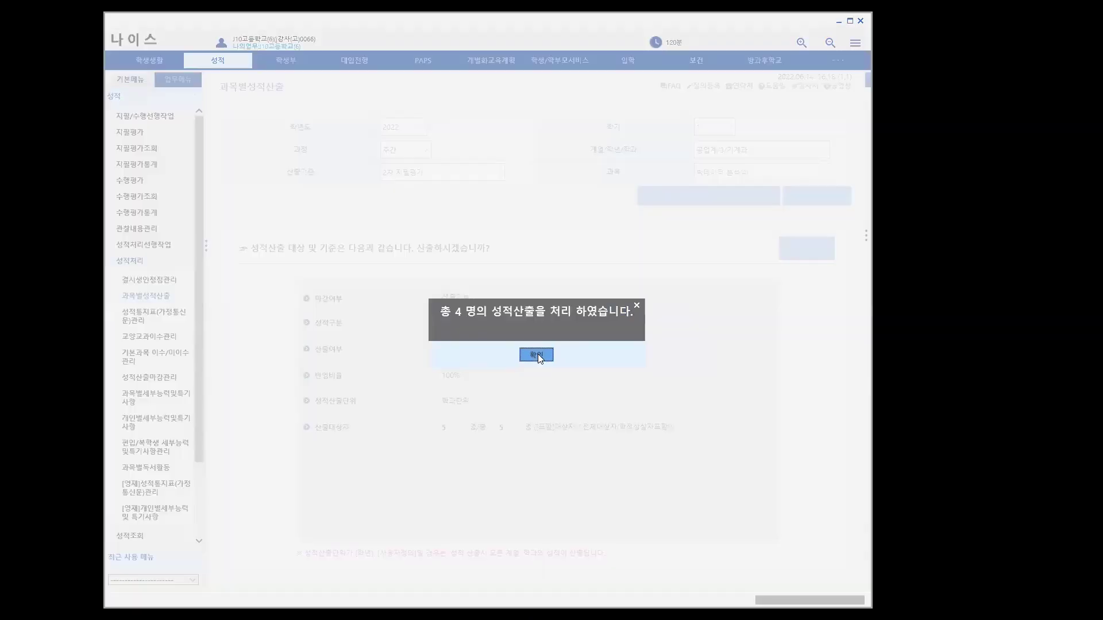
{"action": "left_click", "coordinate": [539, 354]}
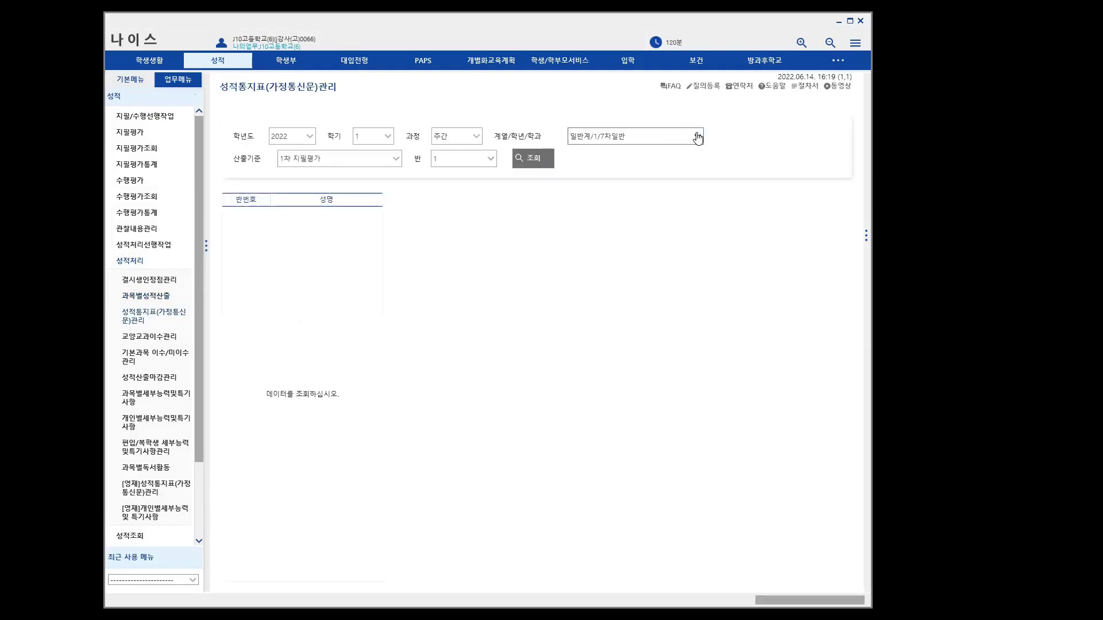
Step: In 성적통지표(가정통신문)관리, look up the report cards for 공업계/3/기계과, 2차 지필평가, class 2
{"action": "left_click", "coordinate": [697, 136]}
{"action": "left_click", "coordinate": [627, 183]}
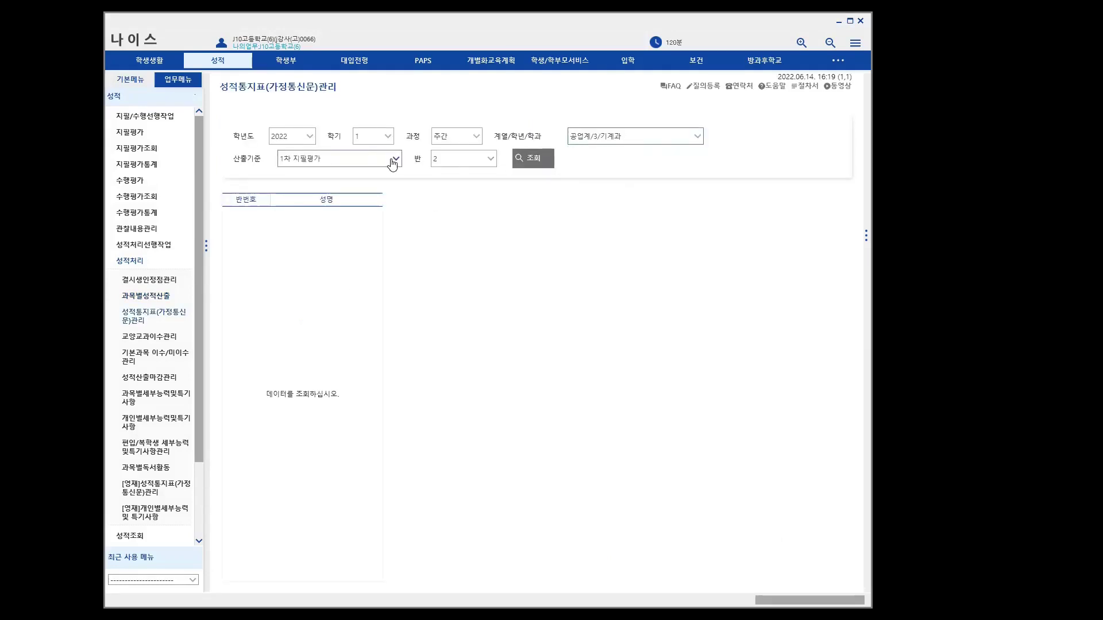
{"action": "left_click", "coordinate": [395, 159]}
{"action": "left_click", "coordinate": [305, 184]}
{"action": "left_click", "coordinate": [534, 159]}
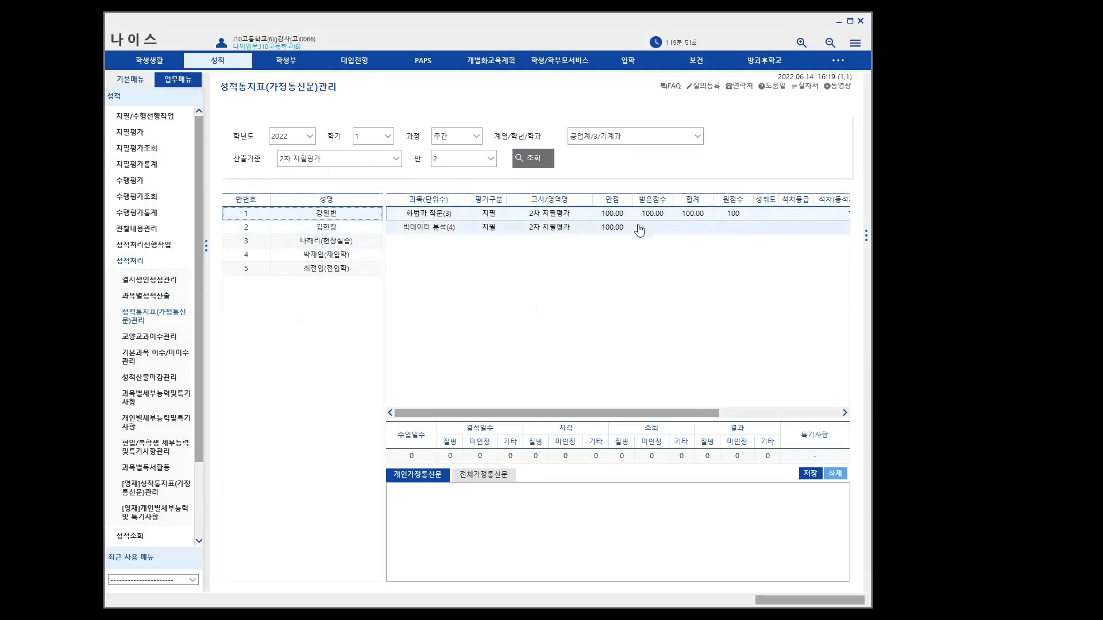
Step: Examine the 2차 지필평가 scores of students 2 to 5 in class 2 and show the 전체가정통신문 section
{"action": "left_click", "coordinate": [327, 231]}
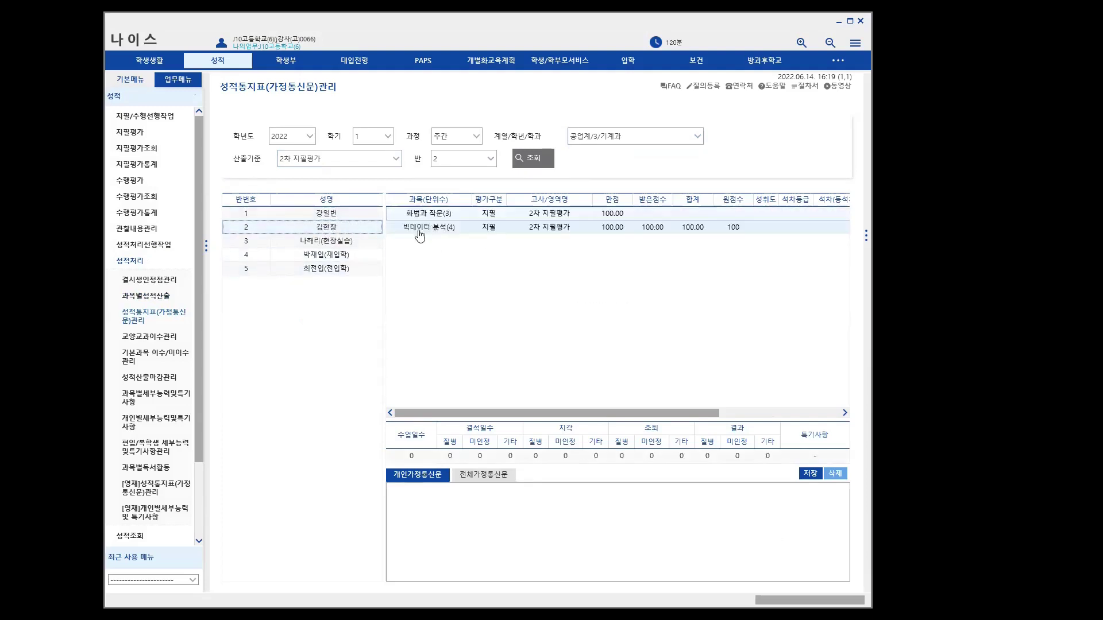
{"action": "left_click", "coordinate": [323, 244]}
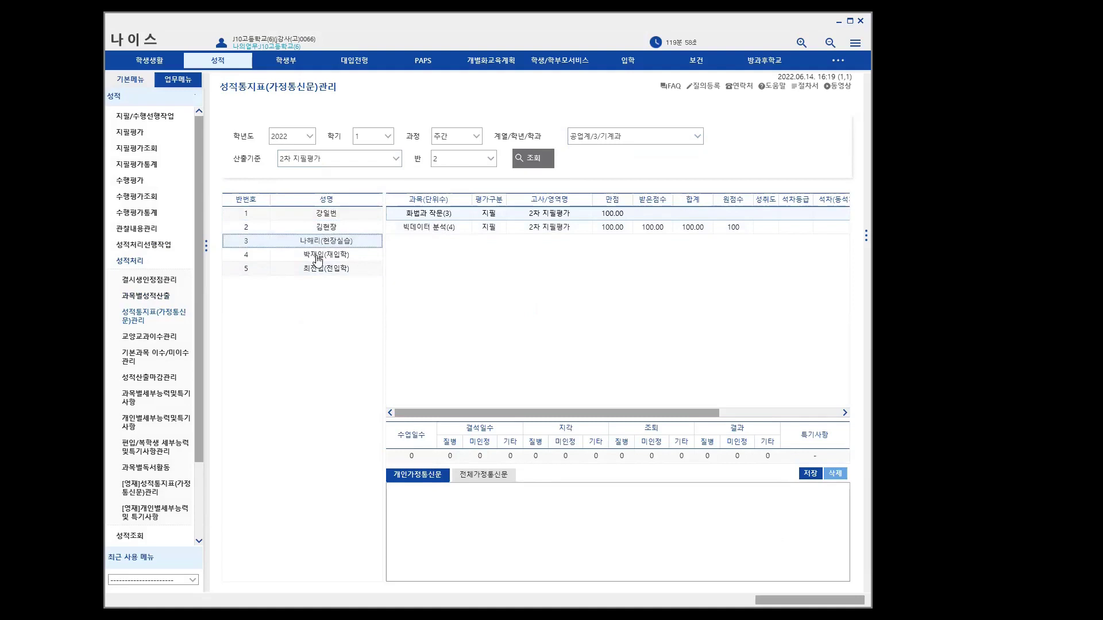
{"action": "left_click", "coordinate": [313, 255]}
{"action": "left_click", "coordinate": [324, 268]}
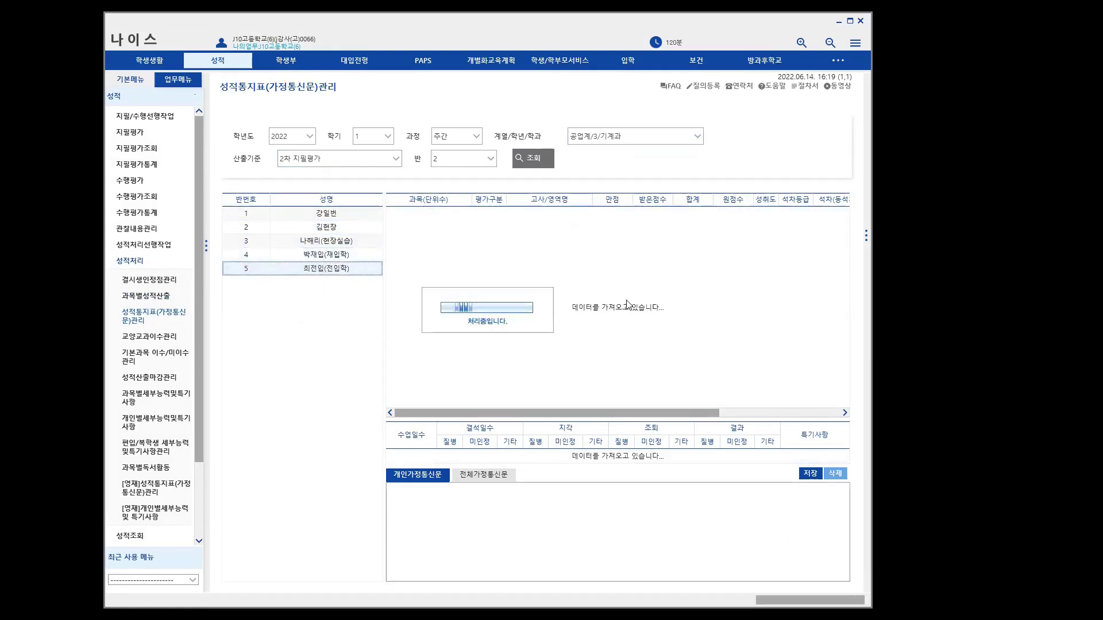
{"action": "left_click", "coordinate": [485, 477]}
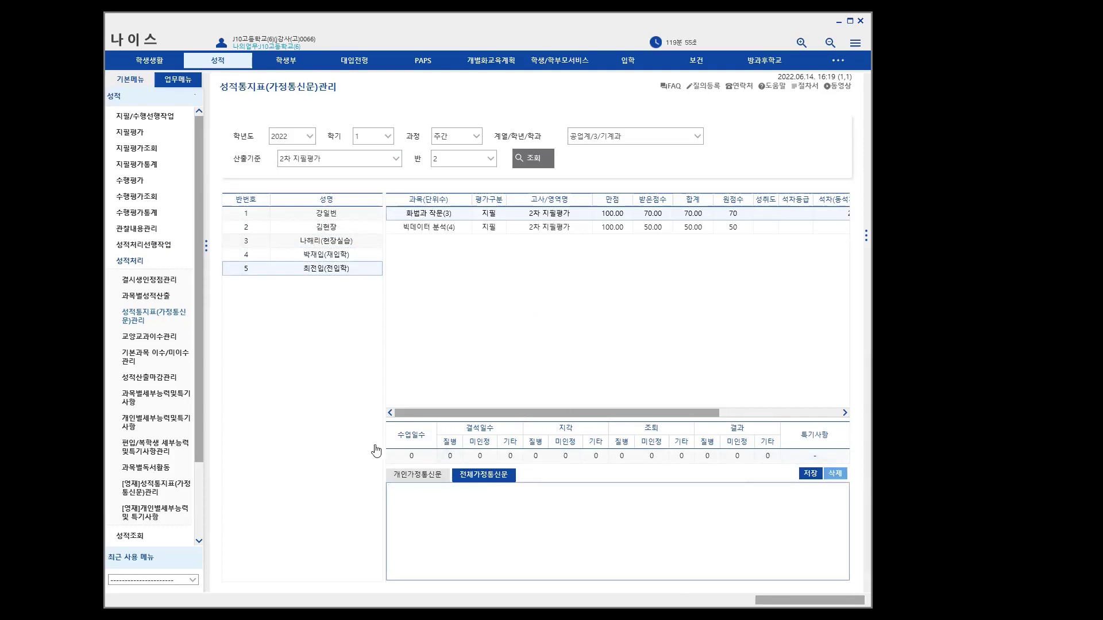
{"action": "left_click", "coordinate": [420, 456]}
{"action": "left_click", "coordinate": [621, 324]}
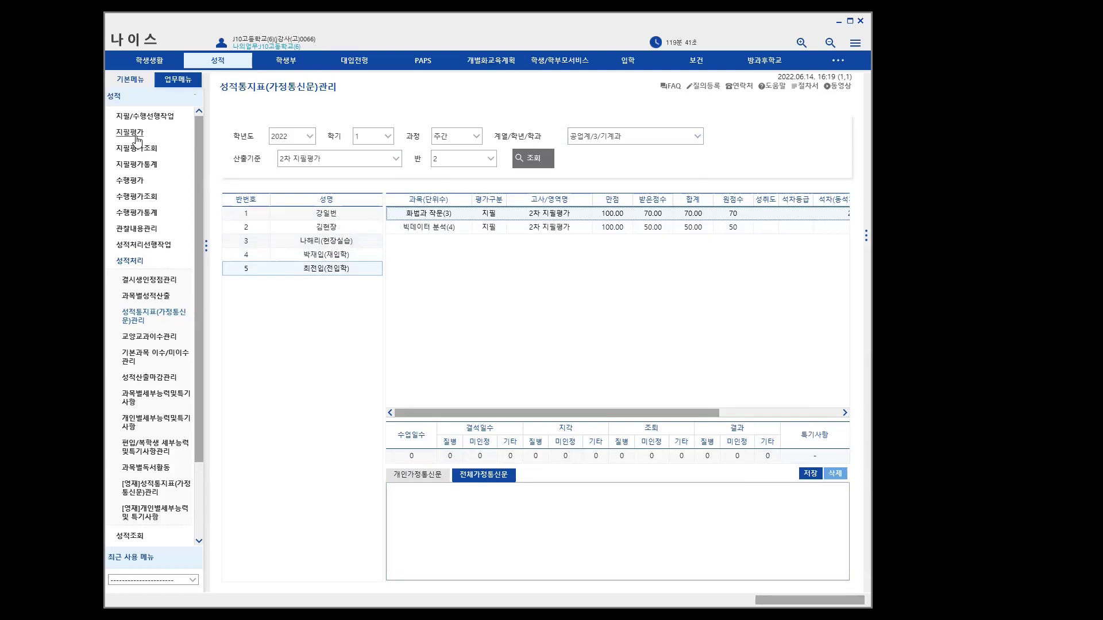
Step: Open 성적산출마감관리 under 성적처리 and look up the closing status of 2차 지필평가 for 학년 1
{"action": "left_click", "coordinate": [133, 133]}
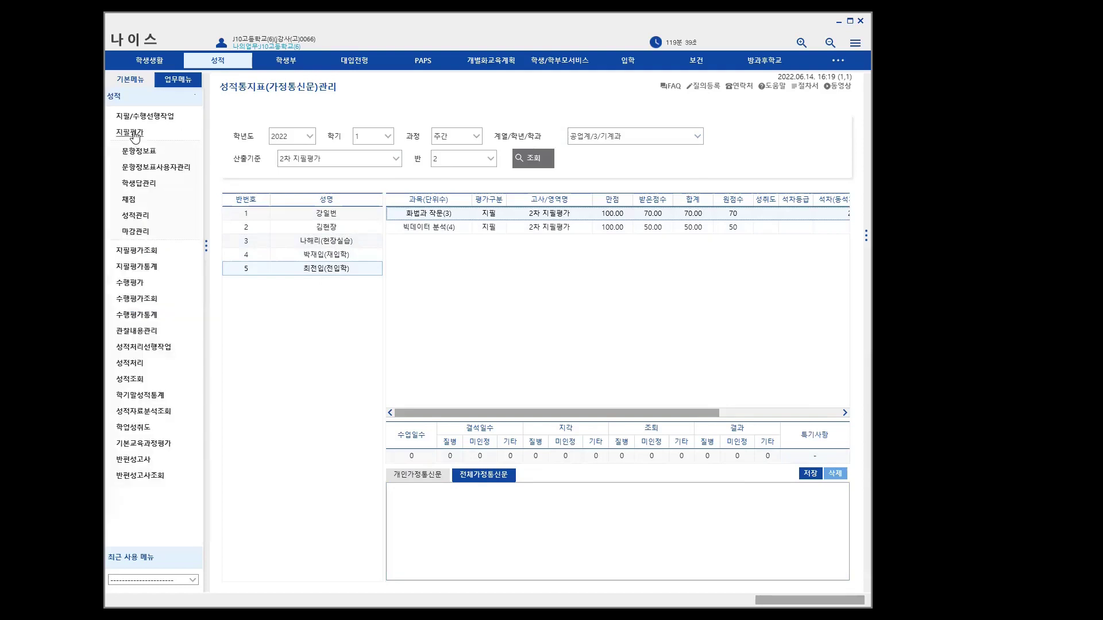
{"action": "left_click", "coordinate": [134, 133]}
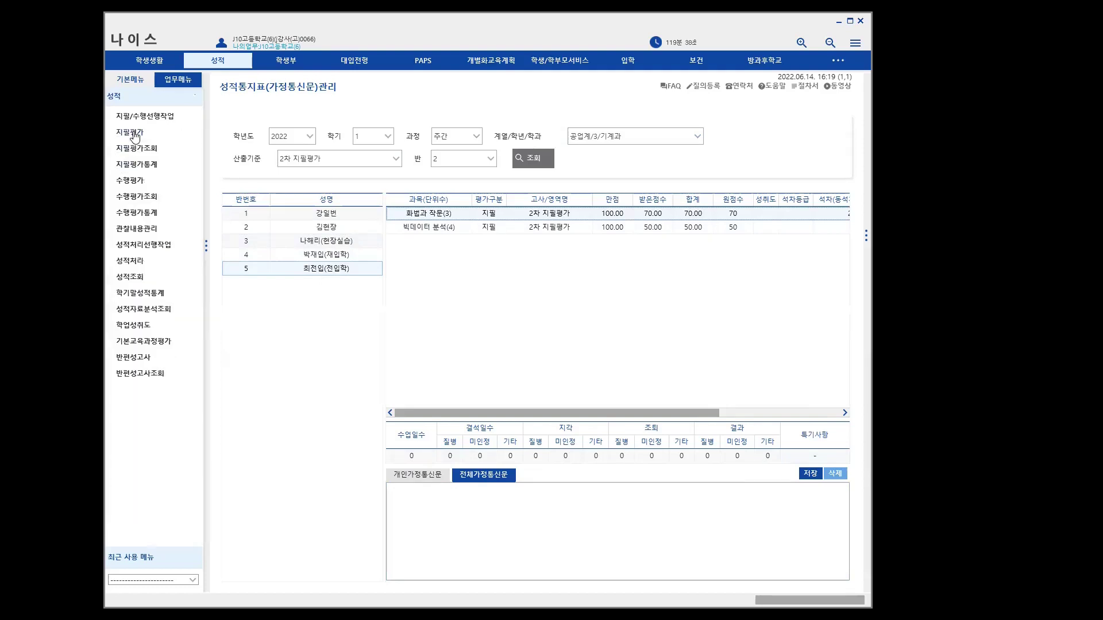
{"action": "left_click", "coordinate": [147, 251]}
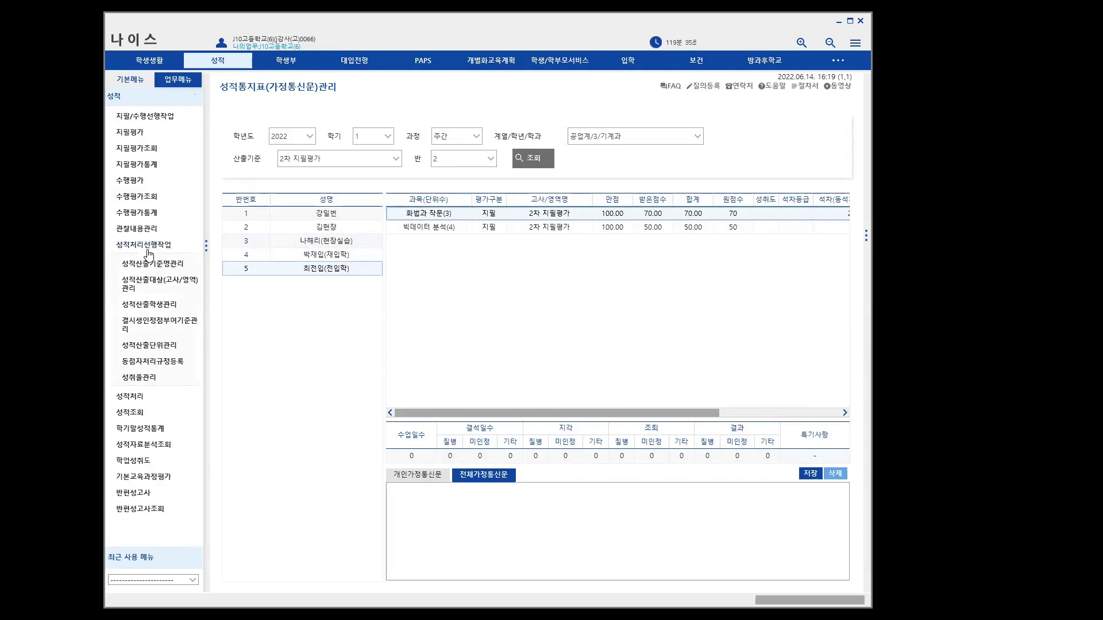
{"action": "left_click", "coordinate": [150, 245]}
{"action": "left_click", "coordinate": [138, 262]}
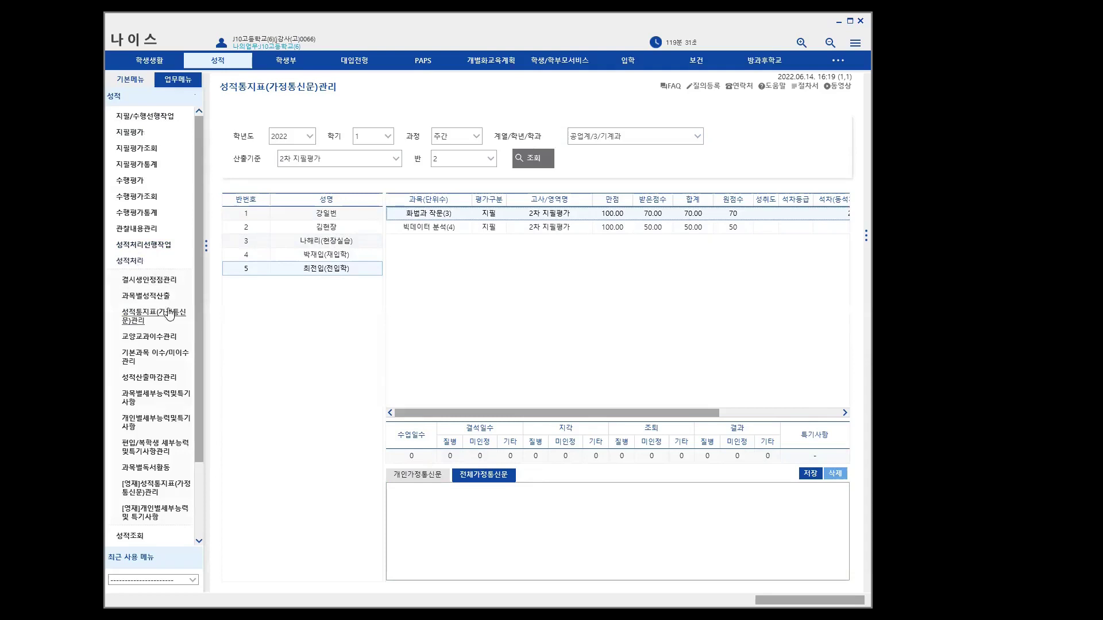
{"action": "left_click", "coordinate": [164, 379]}
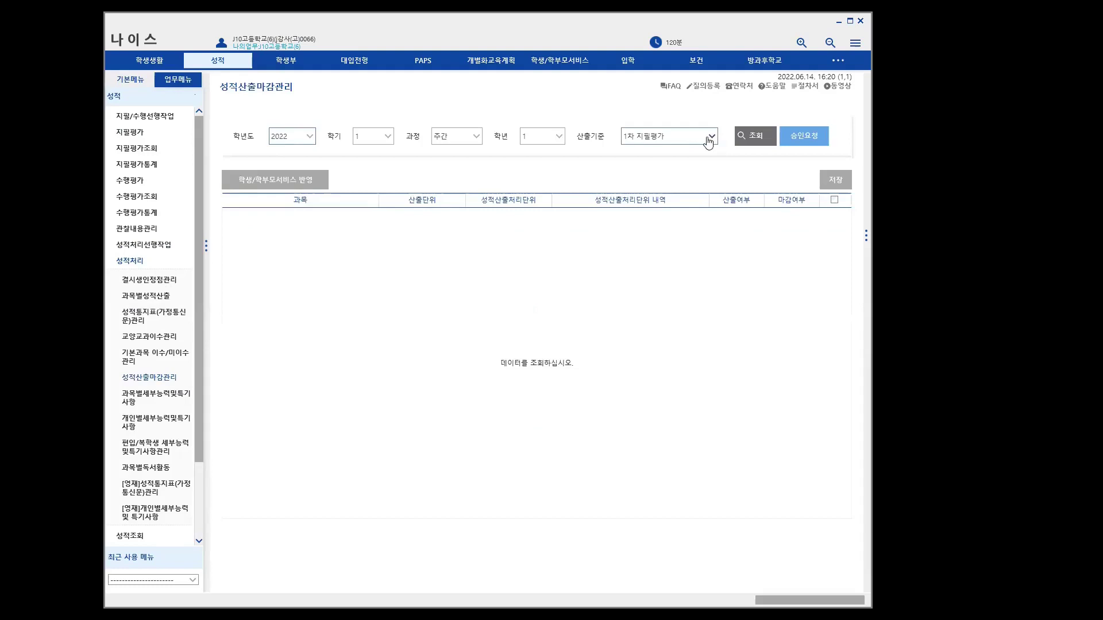
{"action": "left_click", "coordinate": [709, 142]}
{"action": "left_click", "coordinate": [666, 159]}
{"action": "left_click", "coordinate": [756, 138]}
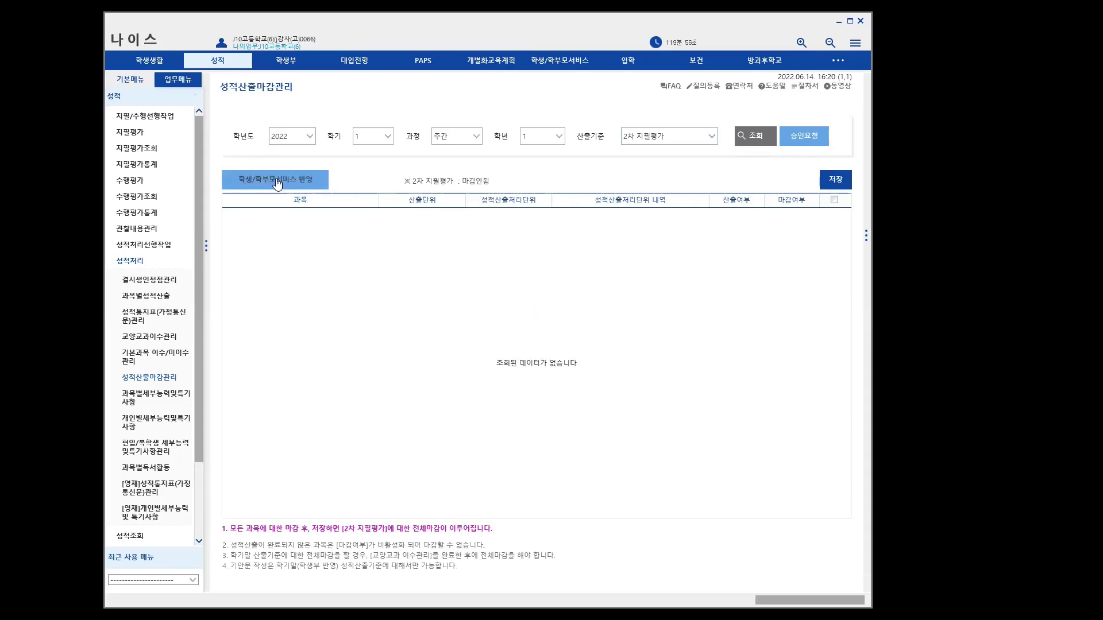
Step: Set 학년 to 3 and look up the 2차 지필평가 subjects for closing
{"action": "left_click", "coordinate": [558, 141]}
{"action": "left_click", "coordinate": [540, 172]}
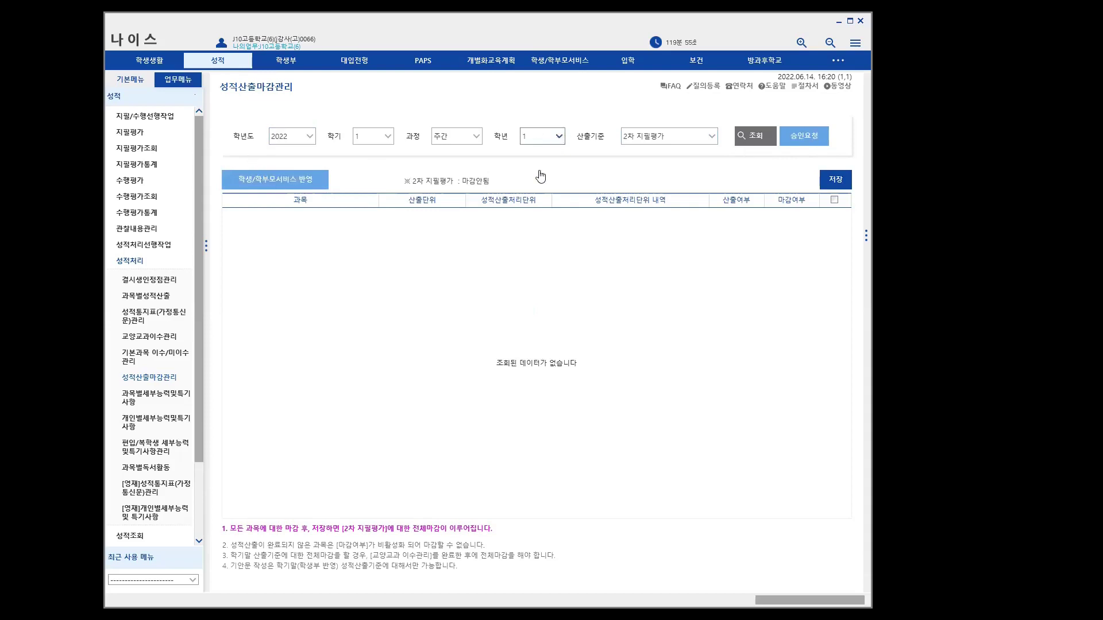
{"action": "left_click", "coordinate": [707, 139]}
{"action": "left_click", "coordinate": [675, 163]}
{"action": "left_click", "coordinate": [754, 138]}
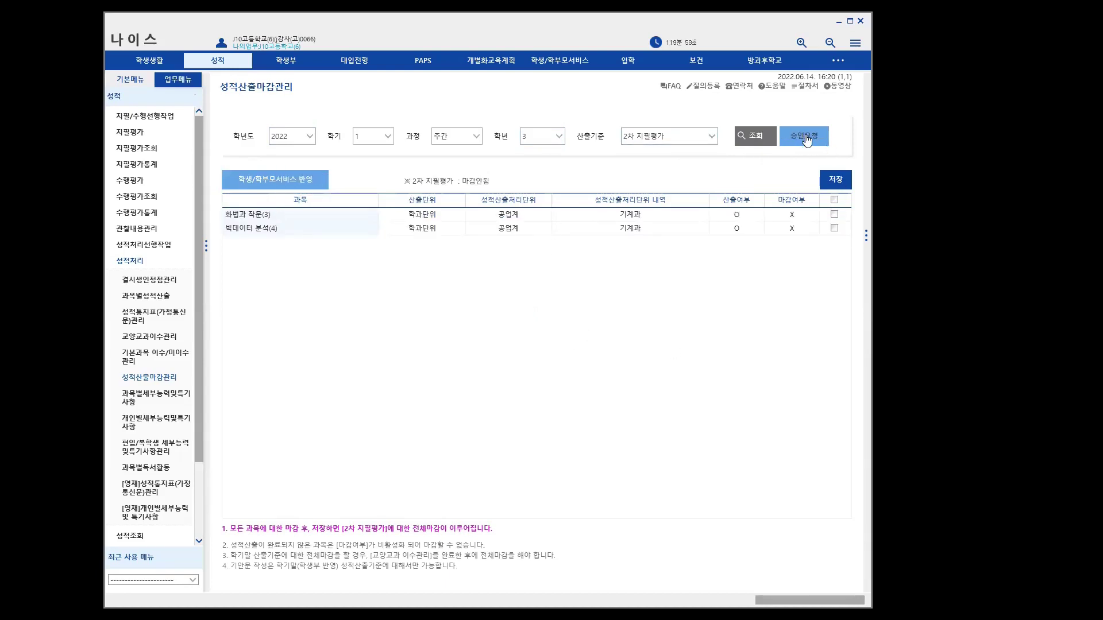
Step: Try 학생/학부모서비스 반영 before closing, mark 화법과 작문(3) and 빅데이터 분석(4) as closed for 2차 지필평가, and save
{"action": "left_click", "coordinate": [281, 184]}
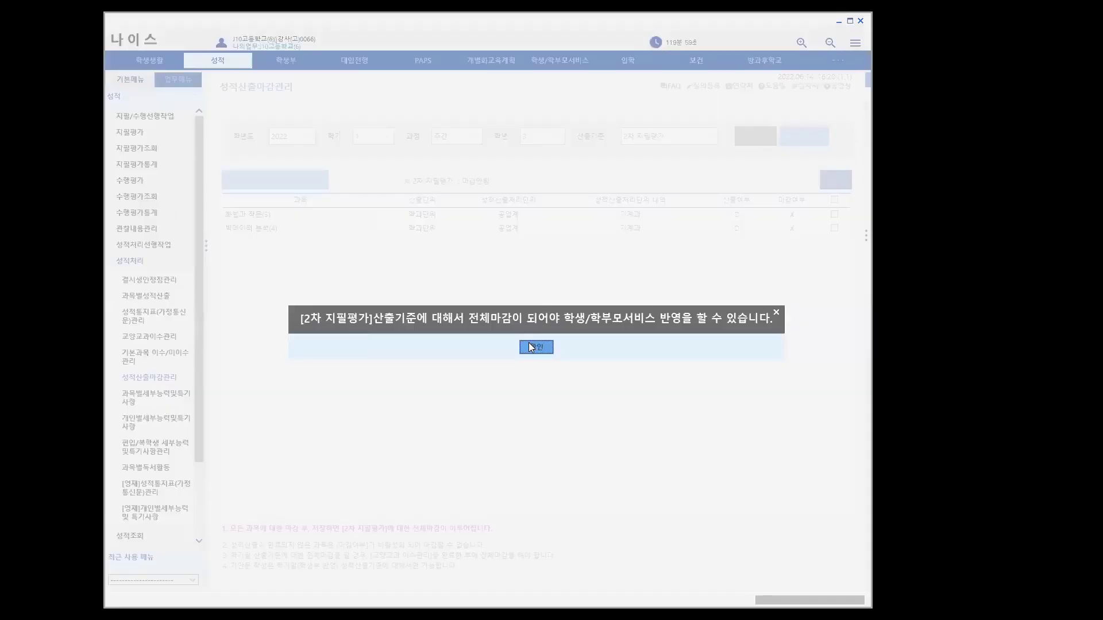
{"action": "left_click", "coordinate": [536, 347]}
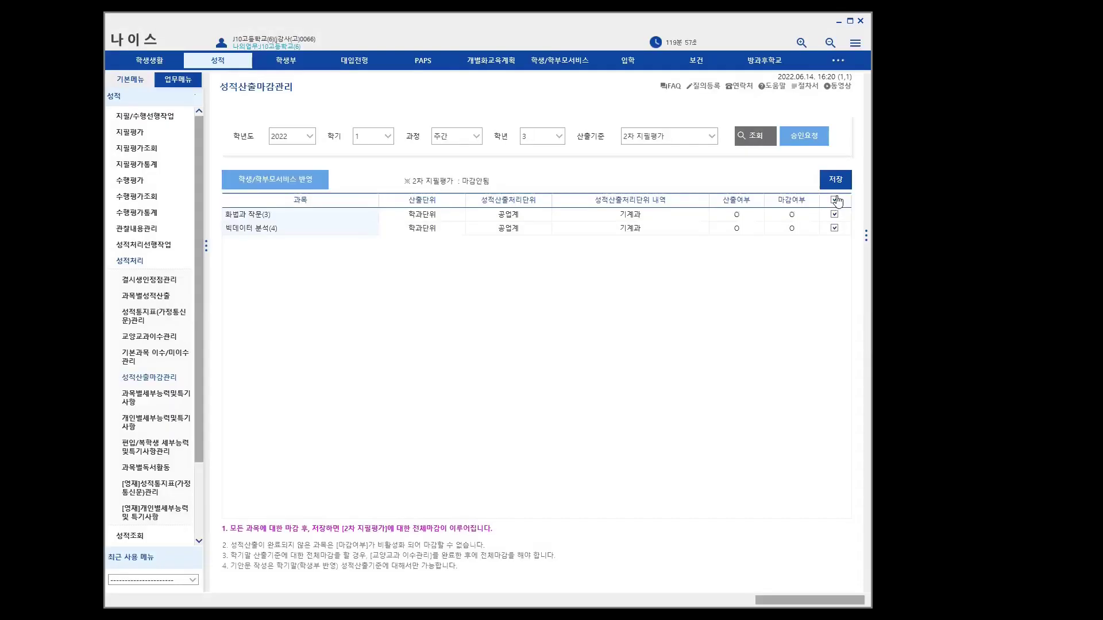
{"action": "left_click", "coordinate": [300, 181]}
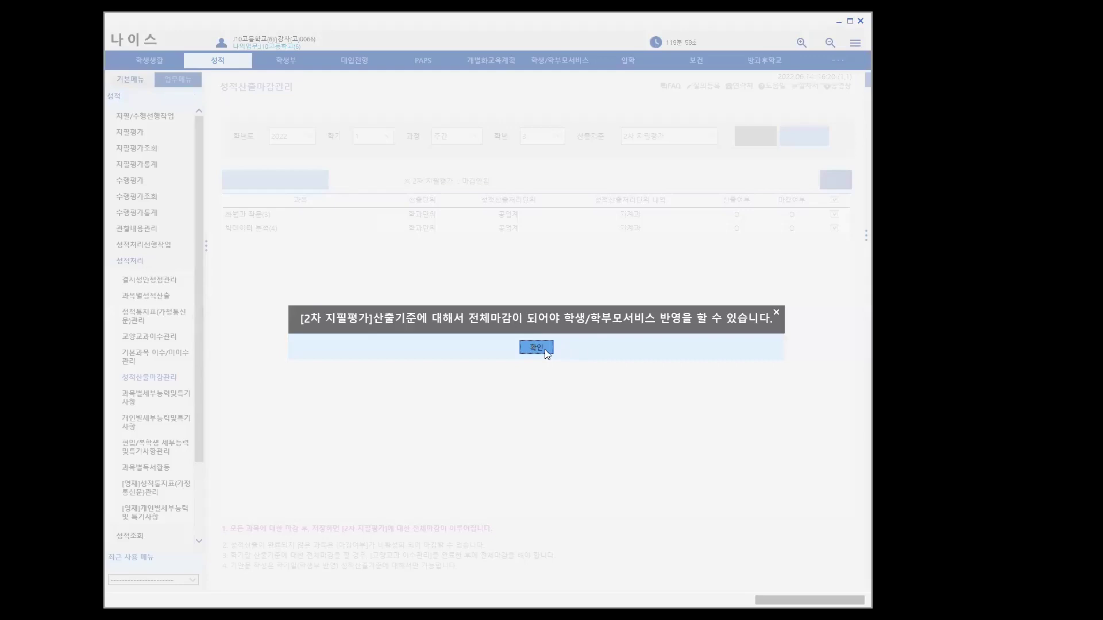
{"action": "left_click", "coordinate": [536, 347]}
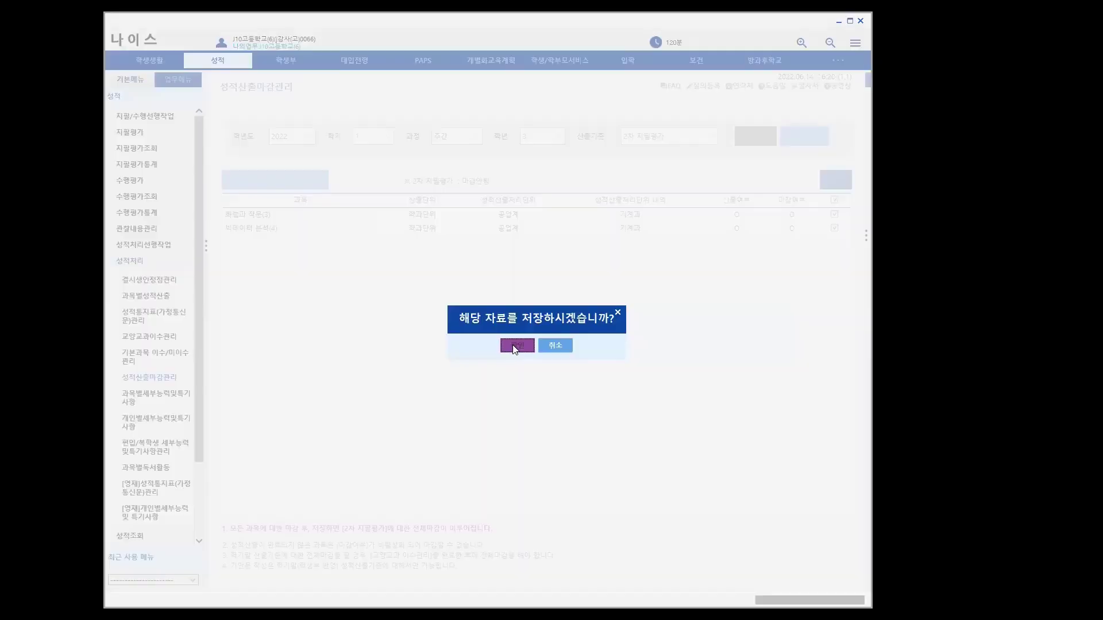
{"action": "left_click", "coordinate": [516, 347]}
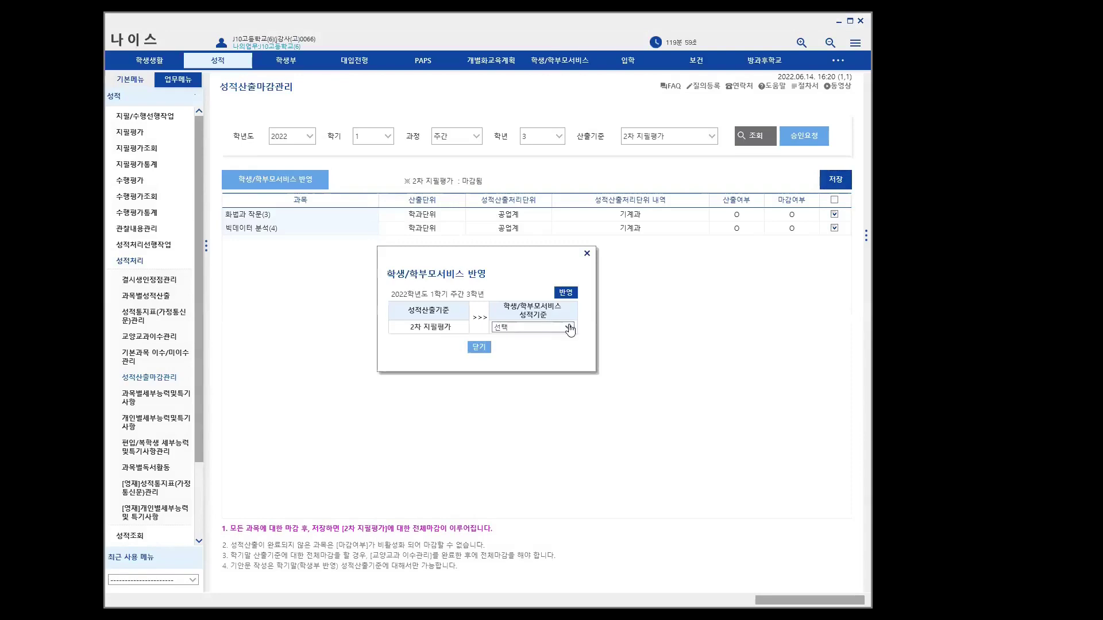
Step: Choose 기말 as the 학생/학부모서비스 성적기준 for 2차 지필평가 and close the dialog without applying it
{"action": "left_click", "coordinate": [568, 328]}
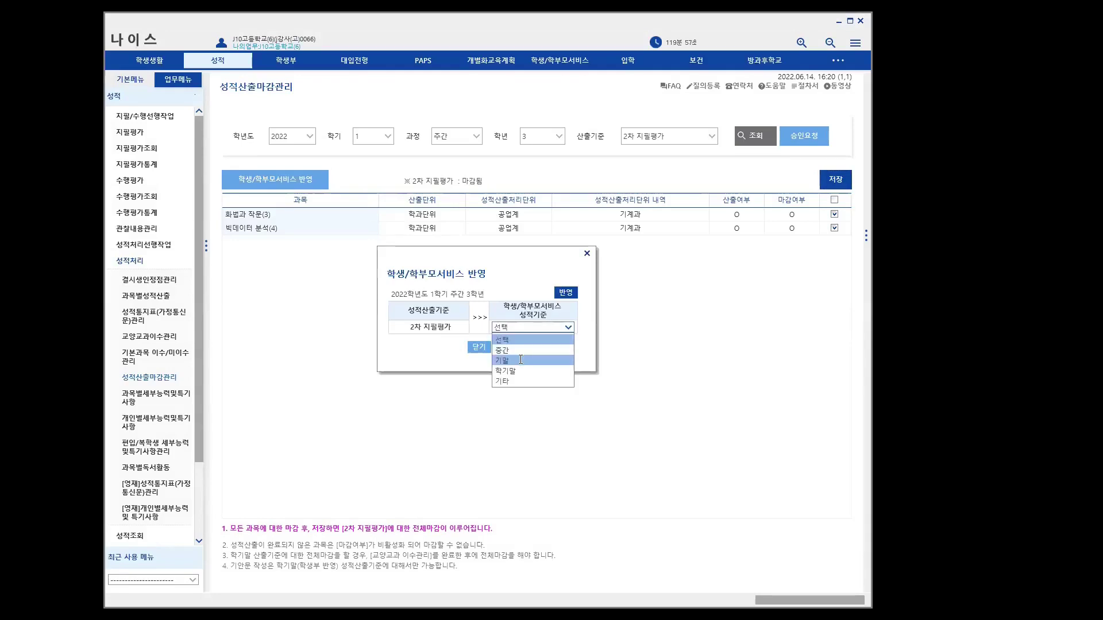
{"action": "left_click", "coordinate": [520, 360]}
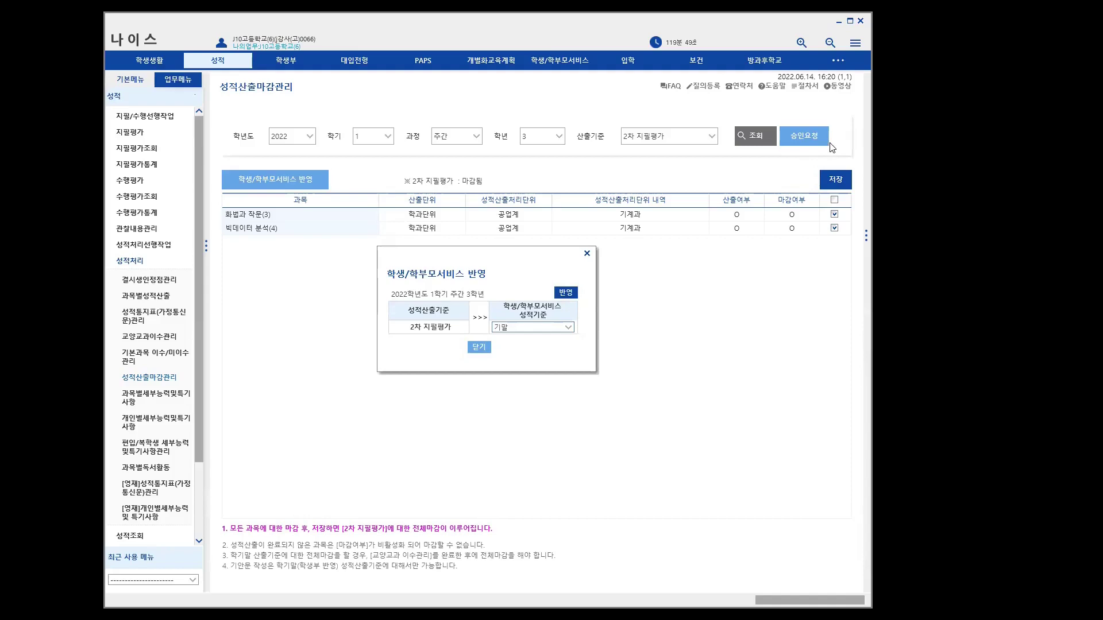
{"action": "left_click", "coordinate": [479, 347]}
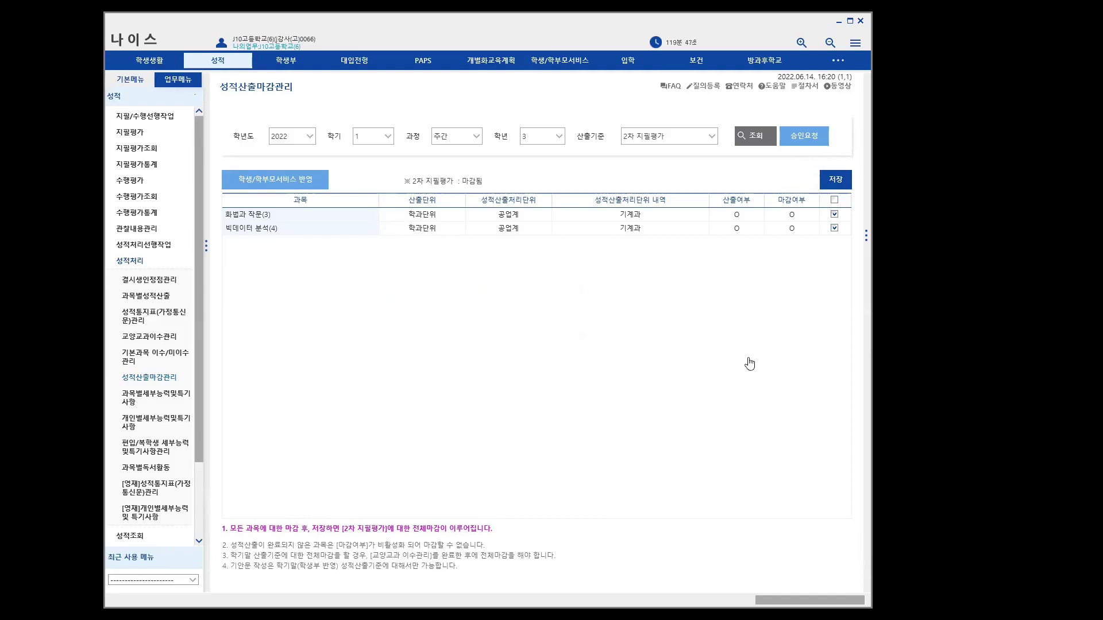
Step: Open the 학기말성적일람표 approval draft for 2차 지필평가 and add the school's own instructor account as approver
{"action": "left_click", "coordinate": [810, 140]}
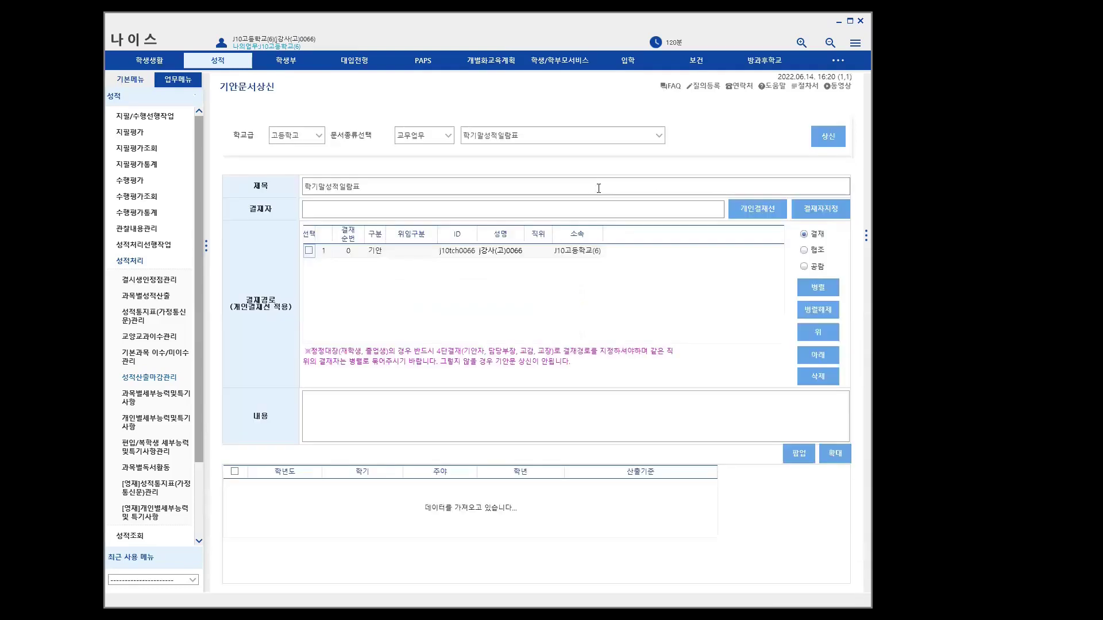
{"action": "left_click", "coordinate": [826, 214]}
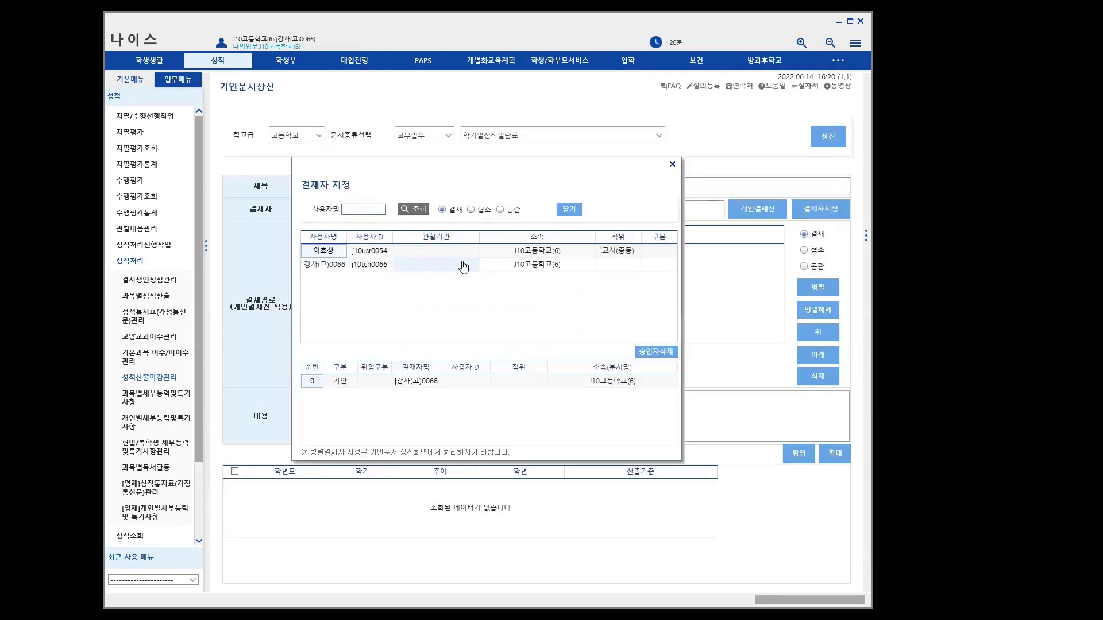
{"action": "double_click", "coordinate": [352, 266]}
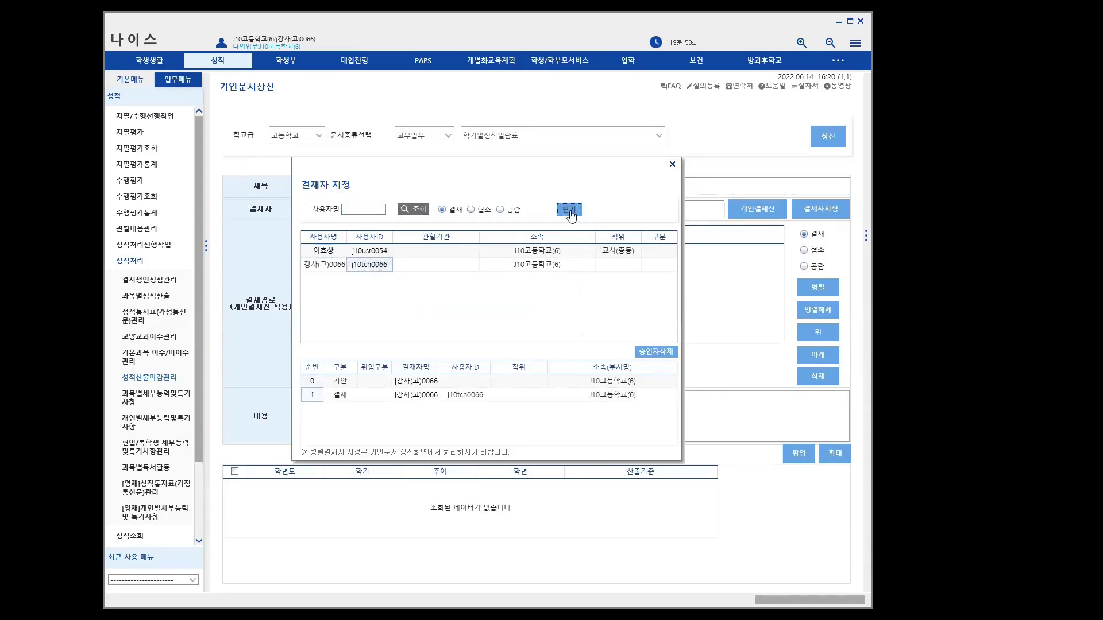
{"action": "left_click", "coordinate": [569, 210]}
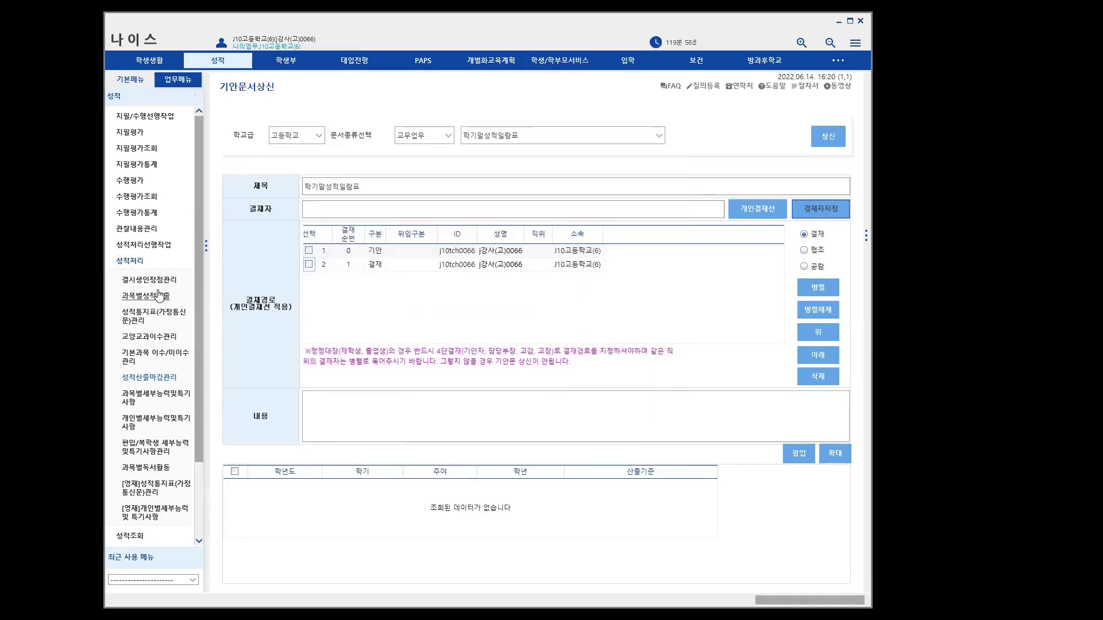
Step: Look up 학년 3, 2차 지필평가 in 성적산출마감관리 and save the closing of all its subjects again
{"action": "left_click", "coordinate": [159, 377]}
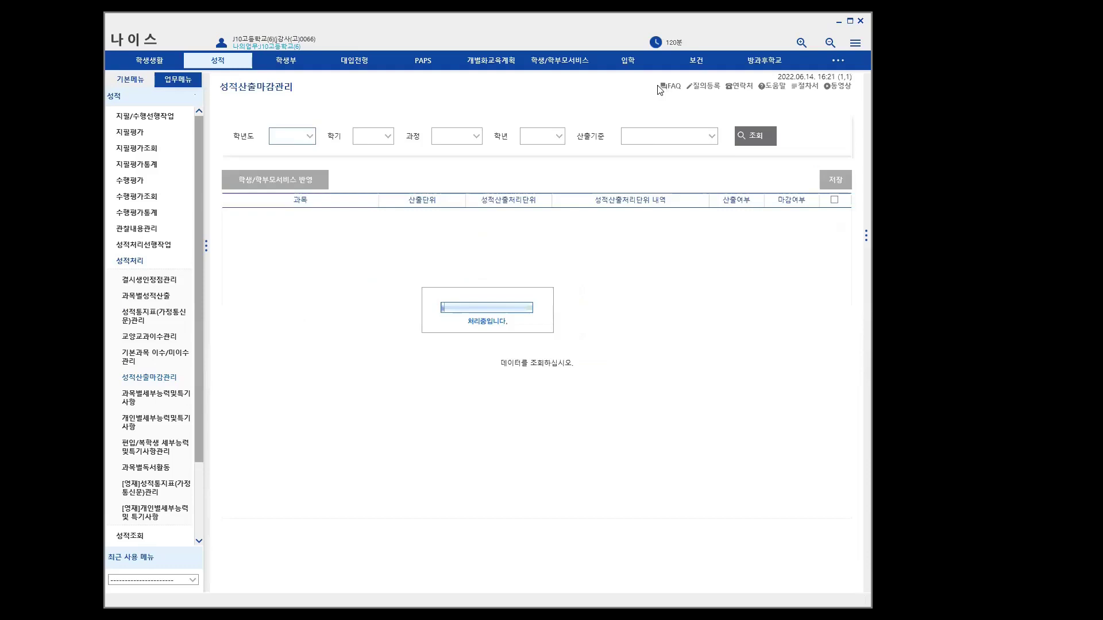
{"action": "left_click", "coordinate": [549, 144]}
{"action": "left_click", "coordinate": [540, 172]}
{"action": "left_click", "coordinate": [689, 137]}
{"action": "left_click", "coordinate": [671, 163]}
{"action": "left_click", "coordinate": [754, 137]}
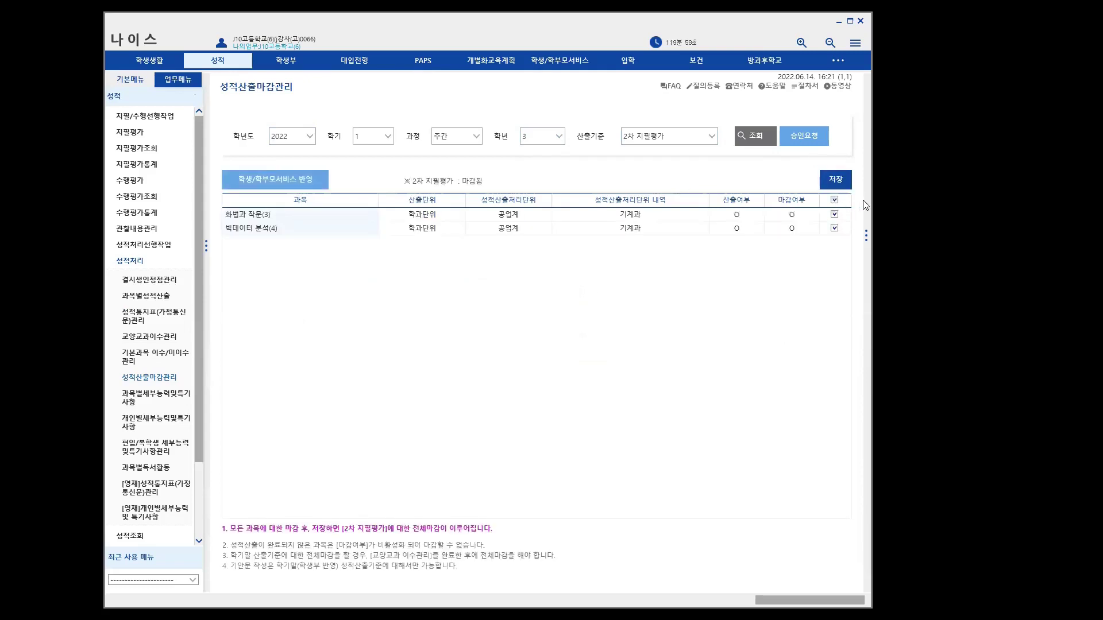
{"action": "left_click", "coordinate": [836, 179]}
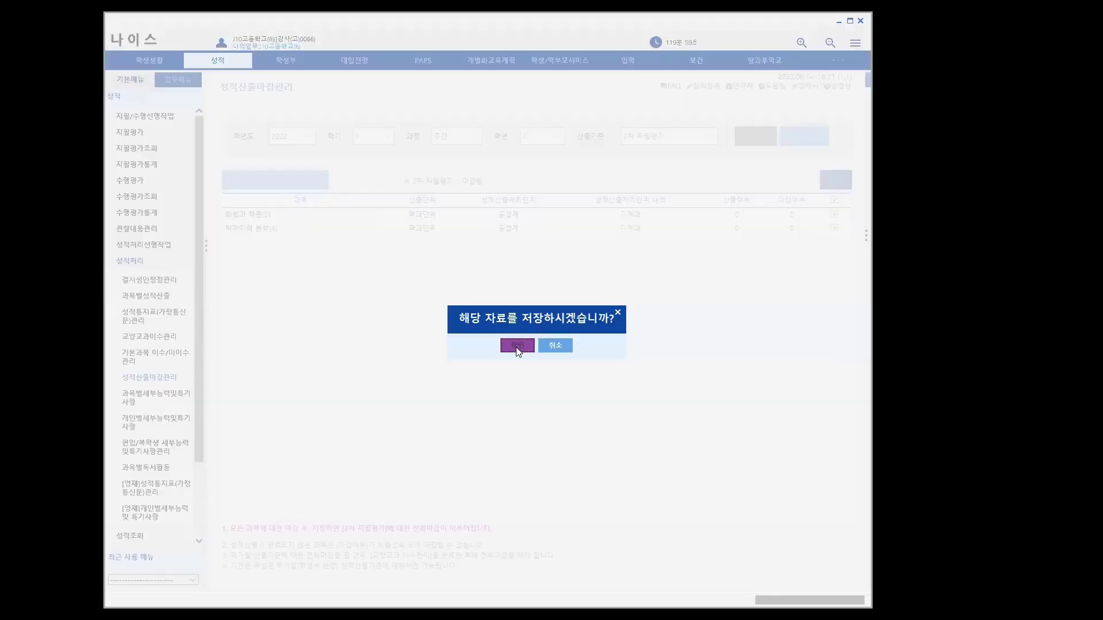
{"action": "left_click", "coordinate": [517, 345]}
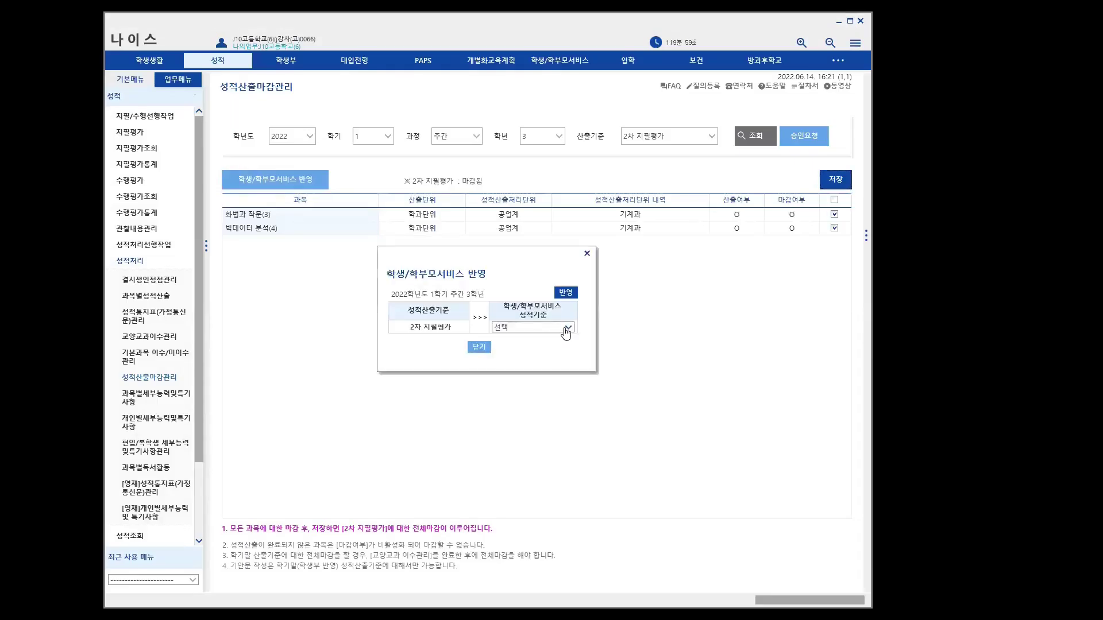
Step: Apply the 2차 지필평가 results to 학생/학부모서비스 with 기말 as the 성적기준 and close the dialog
{"action": "left_click", "coordinate": [566, 327]}
{"action": "left_click", "coordinate": [521, 354]}
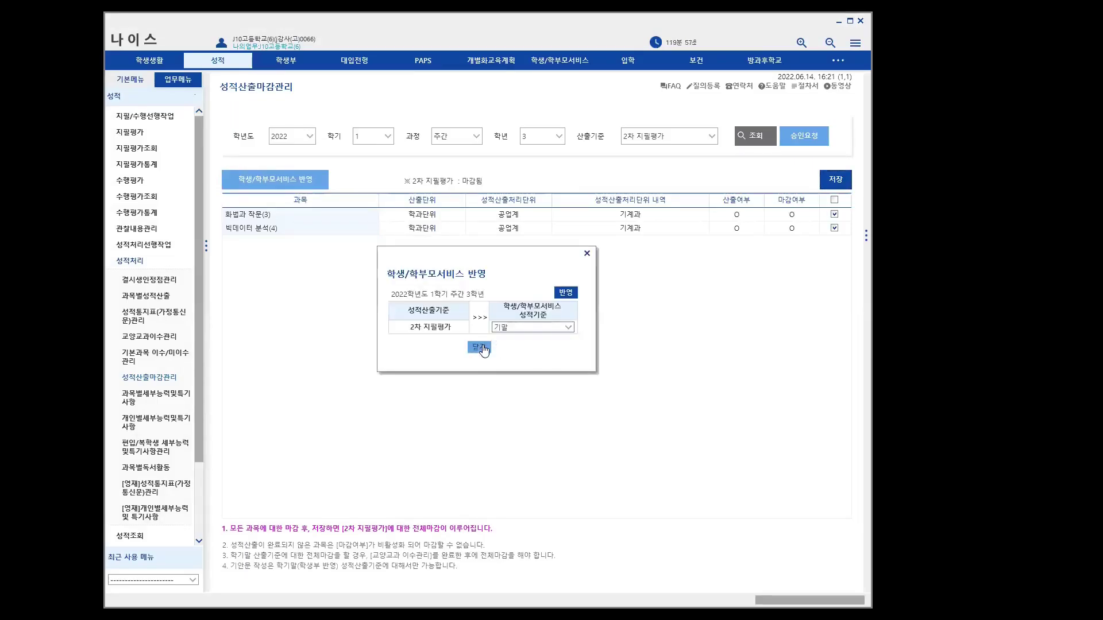
{"action": "left_click", "coordinate": [568, 296]}
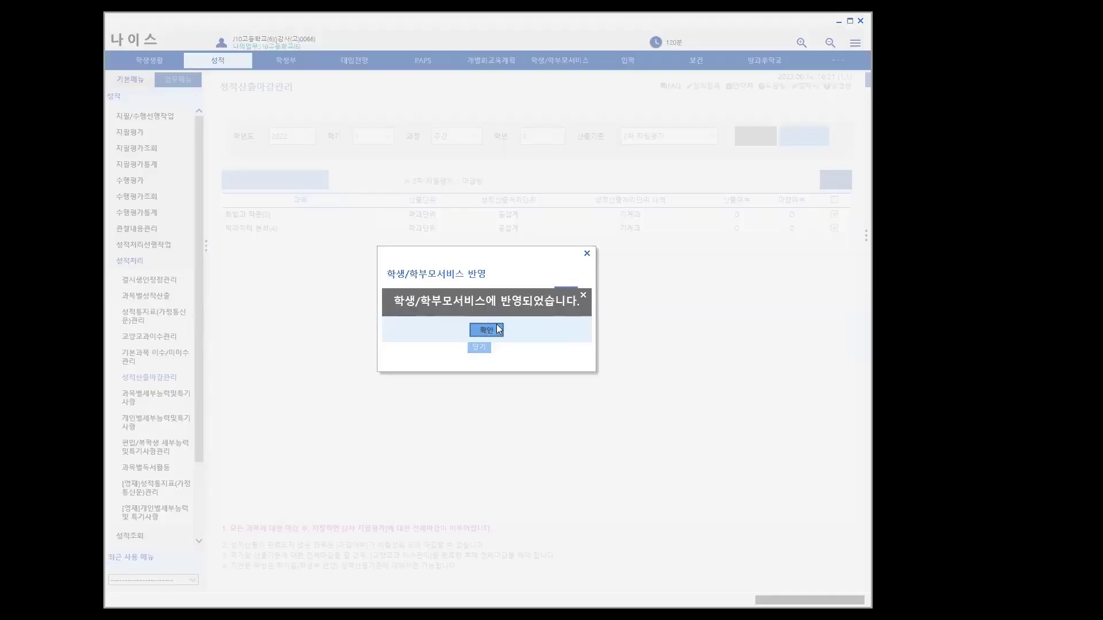
{"action": "left_click", "coordinate": [486, 331]}
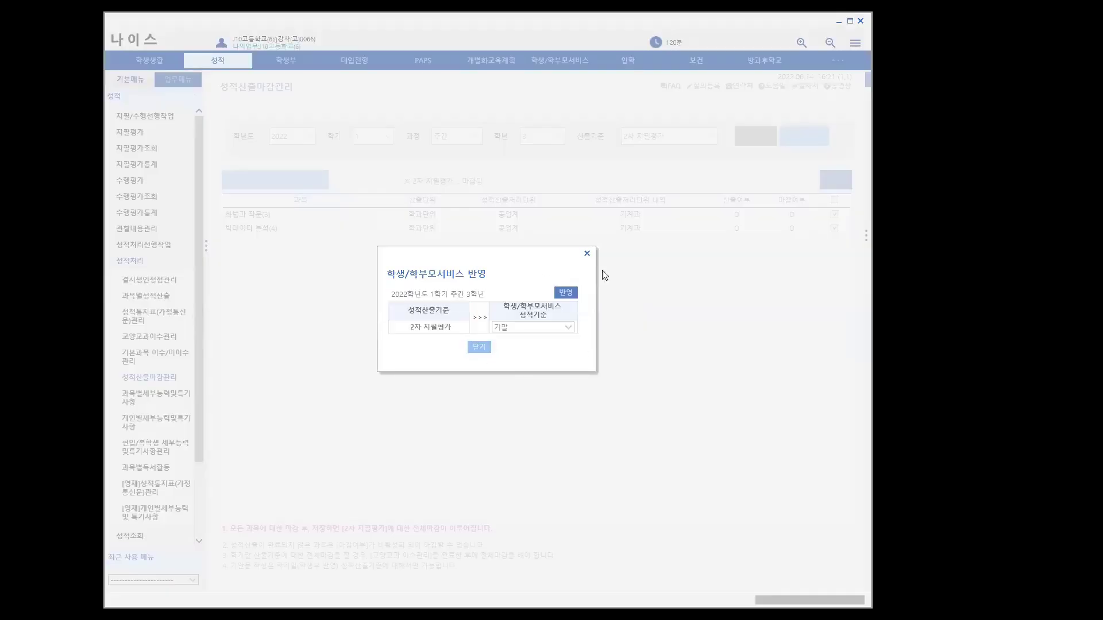
{"action": "left_click", "coordinate": [467, 348]}
Step: View the 학기말성적일람표 approval draft, return to 성적산출마감관리 and look up 2차 지필평가 for 학년 1
{"action": "left_click", "coordinate": [803, 136]}
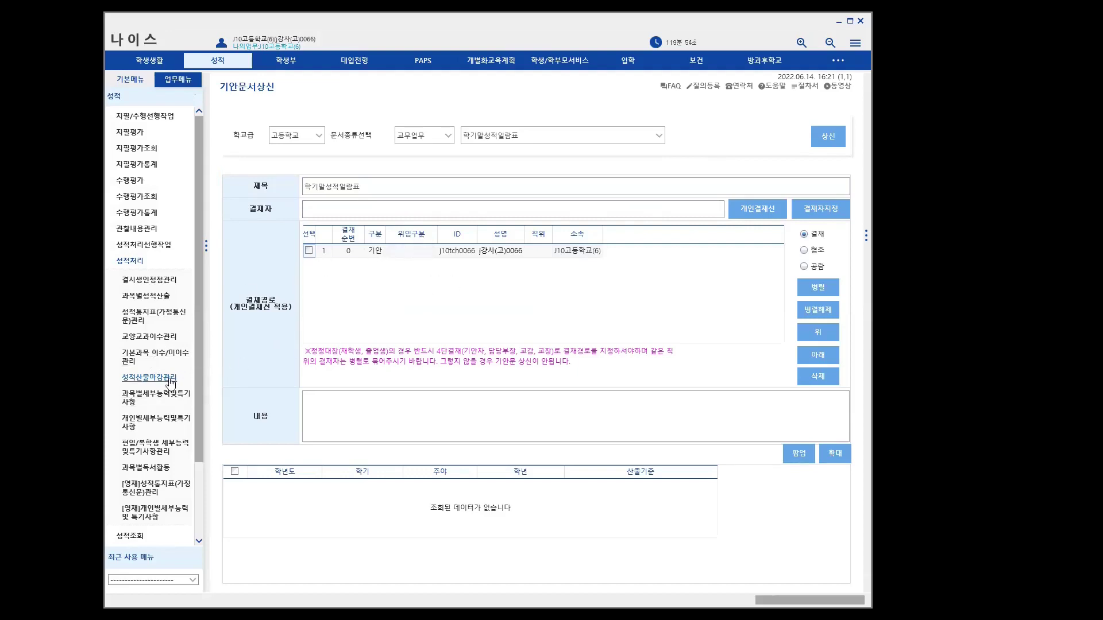
{"action": "left_click", "coordinate": [171, 380]}
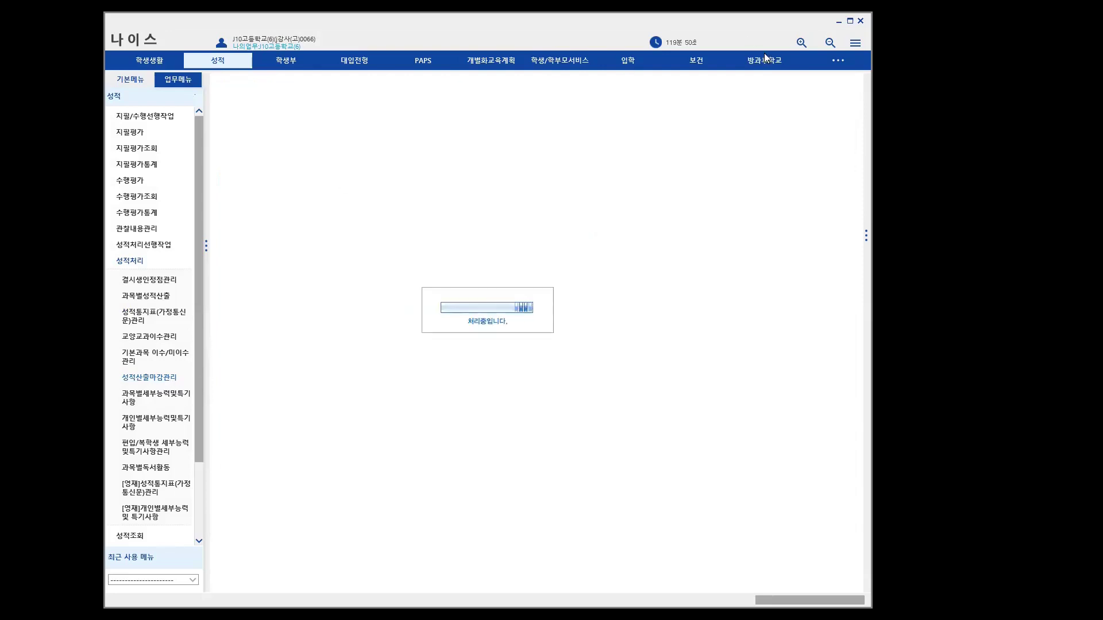
{"action": "left_click", "coordinate": [707, 136]}
{"action": "left_click", "coordinate": [689, 162]}
{"action": "left_click", "coordinate": [747, 138]}
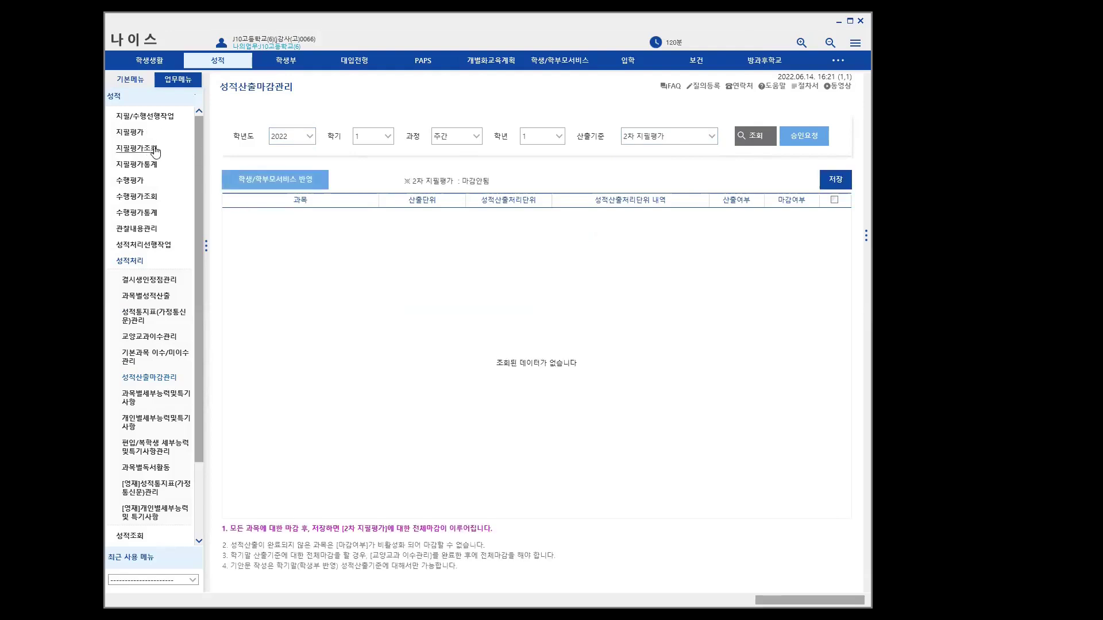
Step: Open 마감관리 under 지필평가 and look up the 2차 지필평가 closing for 공업계/3/기계과
{"action": "left_click", "coordinate": [141, 135]}
{"action": "left_click", "coordinate": [143, 232]}
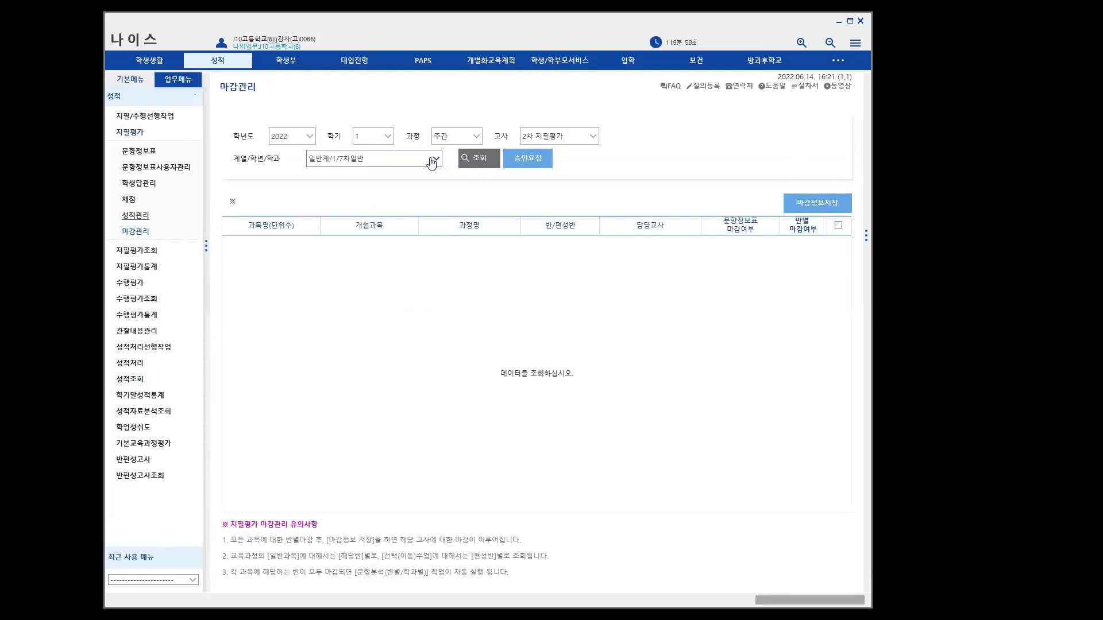
{"action": "left_click", "coordinate": [383, 159]}
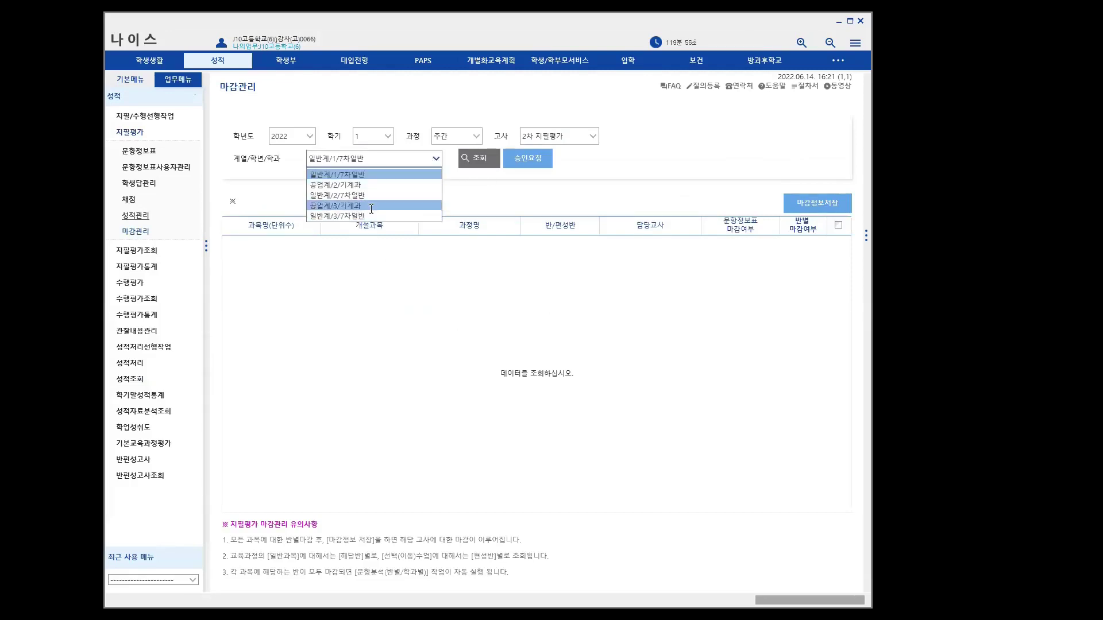
{"action": "left_click", "coordinate": [335, 205]}
{"action": "left_click", "coordinate": [479, 158]}
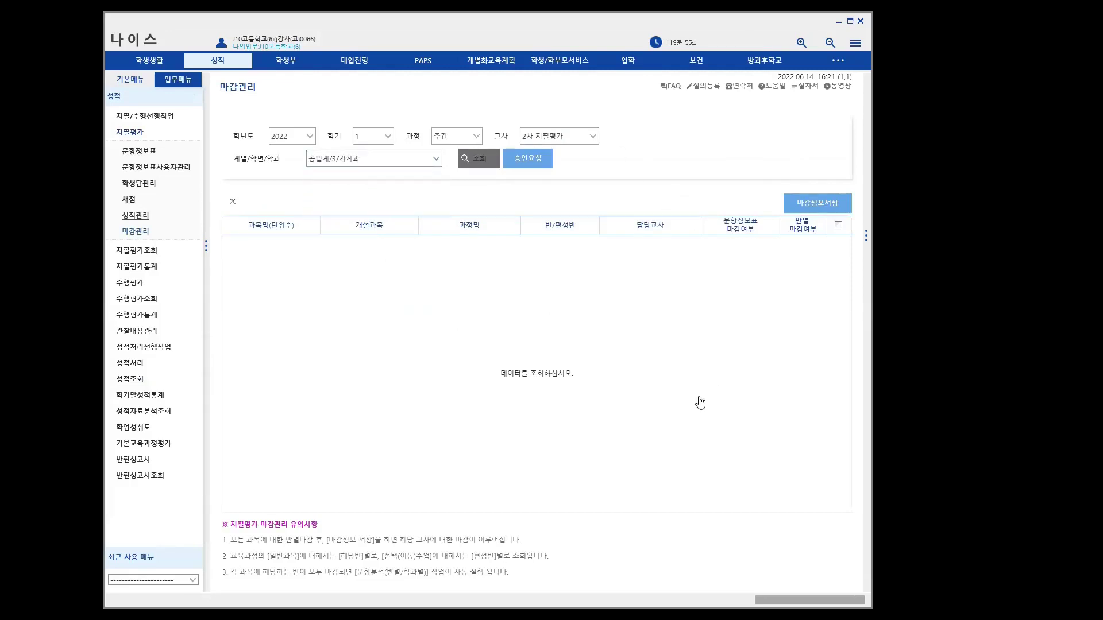
Step: Open the 지필평가일람표 approval draft, select both 1차 and 2차 지필평가 entries, and return to 마감관리 without submitting
{"action": "left_click", "coordinate": [526, 161]}
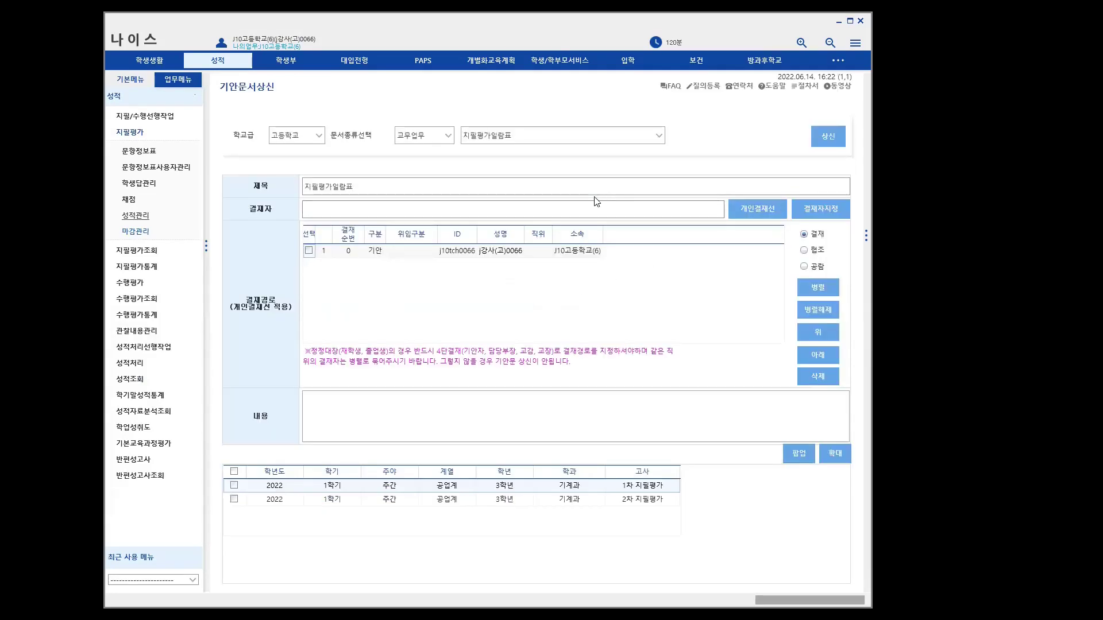
{"action": "left_click", "coordinate": [234, 471]}
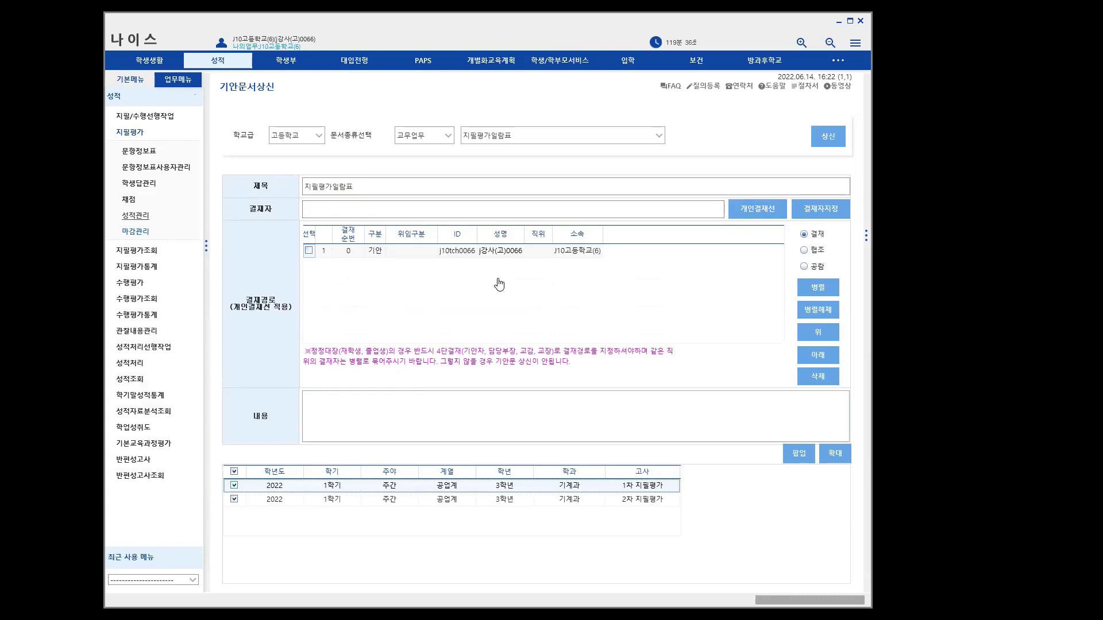
{"action": "left_click", "coordinate": [136, 231]}
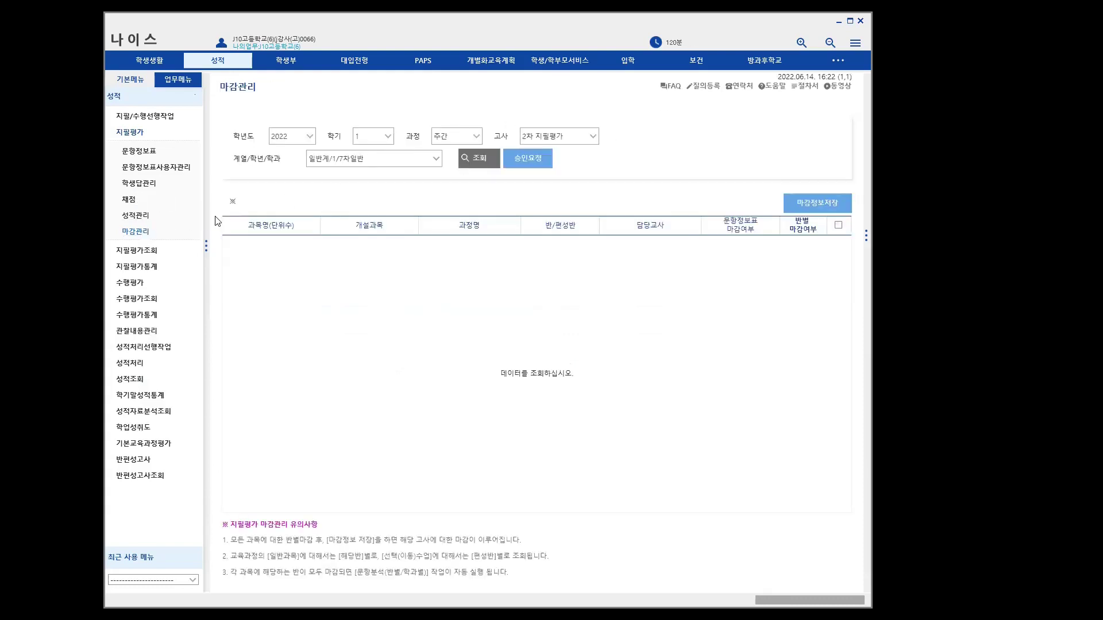
Step: Open 성적산출기준명관리 under 성적처리선행작업 and look up the 2022 학기 1 주간 calculation criteria
{"action": "left_click", "coordinate": [160, 349]}
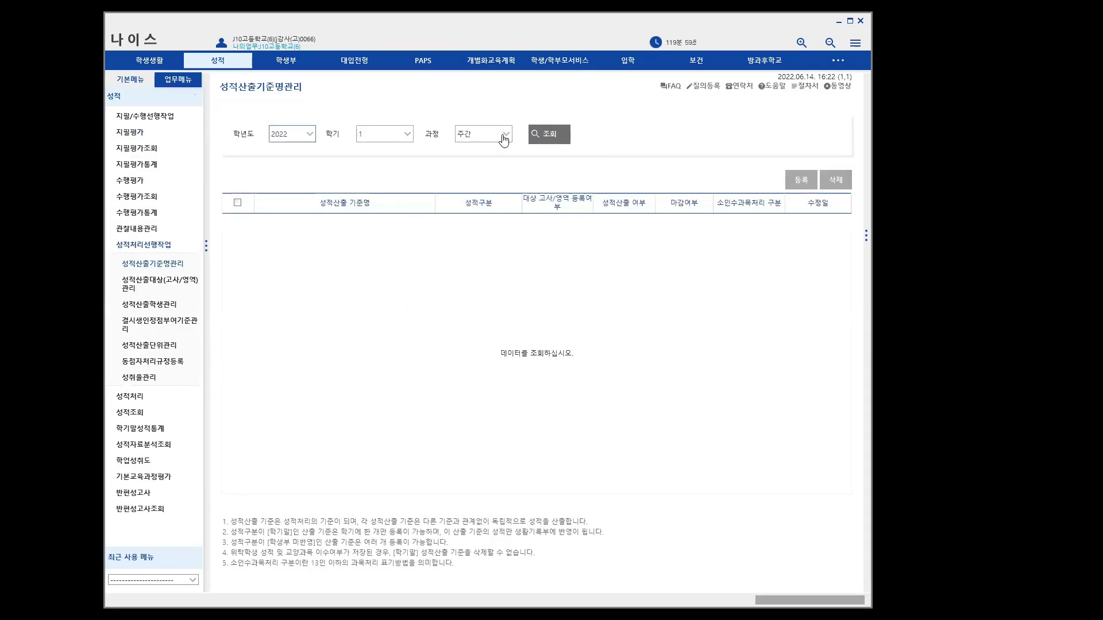
{"action": "left_click", "coordinate": [504, 138]}
{"action": "left_click", "coordinate": [546, 135]}
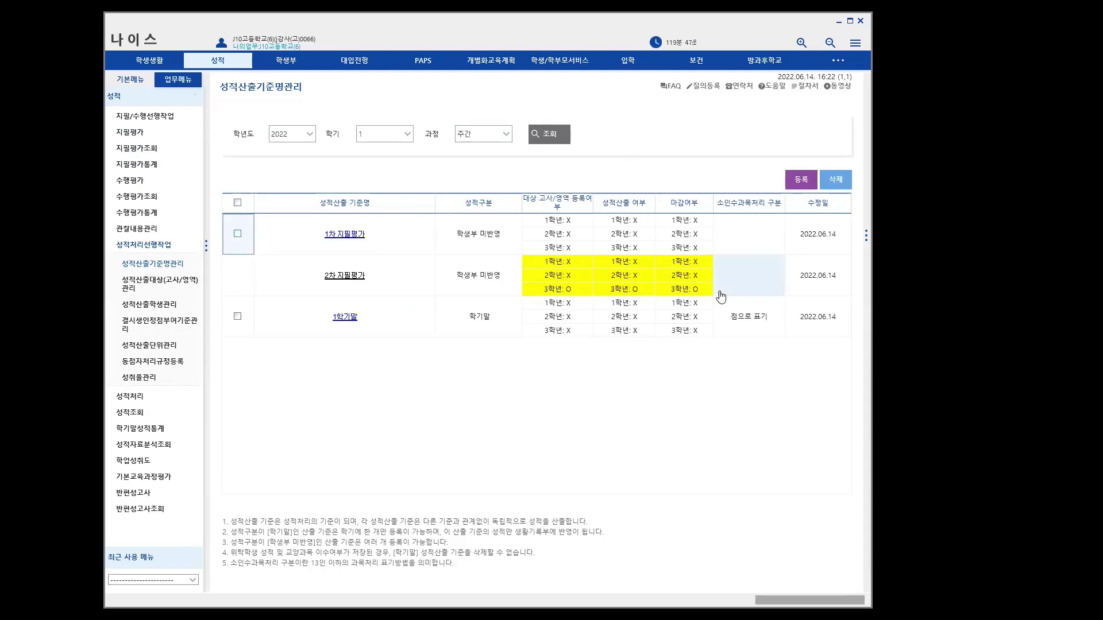
Step: Open 성적산출대상(고사/영역)관리 and look up 공업계/3/기계과 with 1학기말 as the 산출기준
{"action": "left_click", "coordinate": [161, 285]}
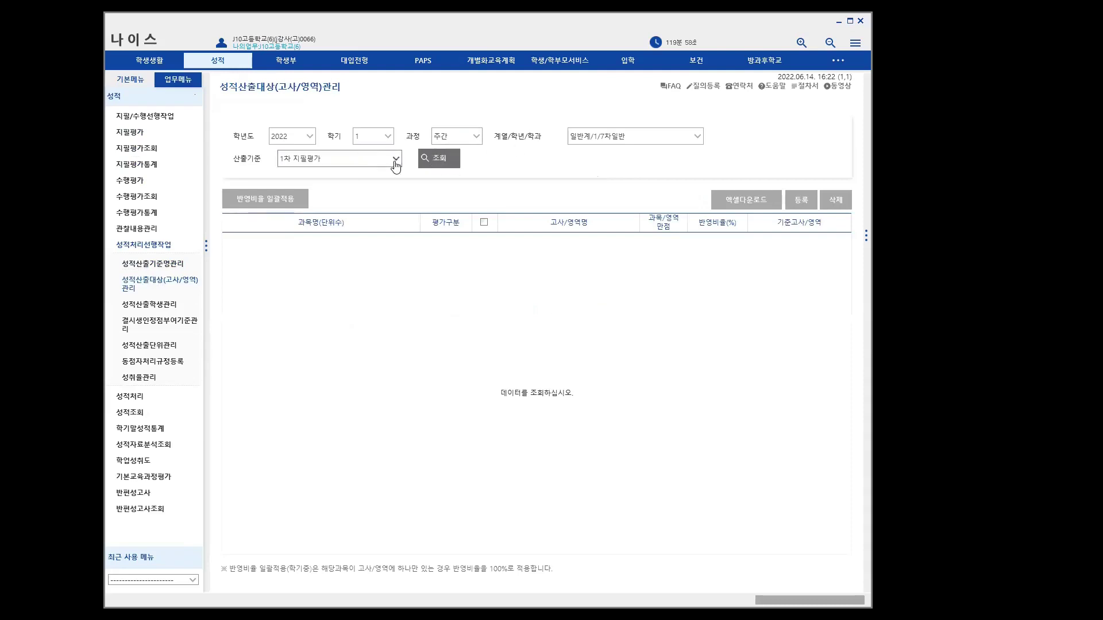
{"action": "left_click", "coordinate": [697, 136]}
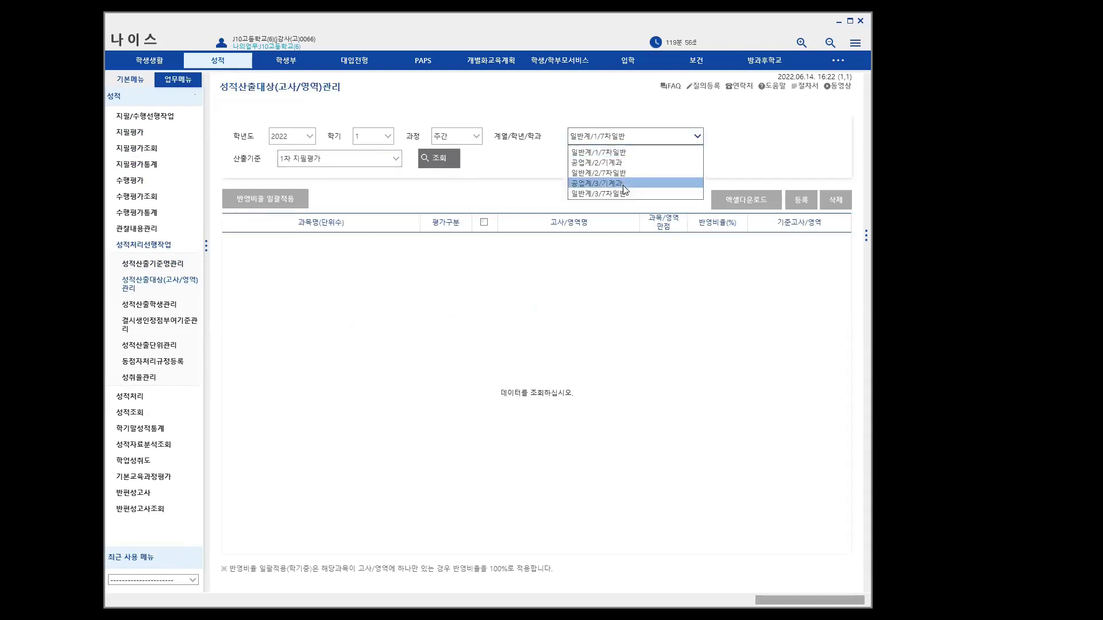
{"action": "left_click", "coordinate": [626, 182]}
{"action": "left_click", "coordinate": [391, 162]}
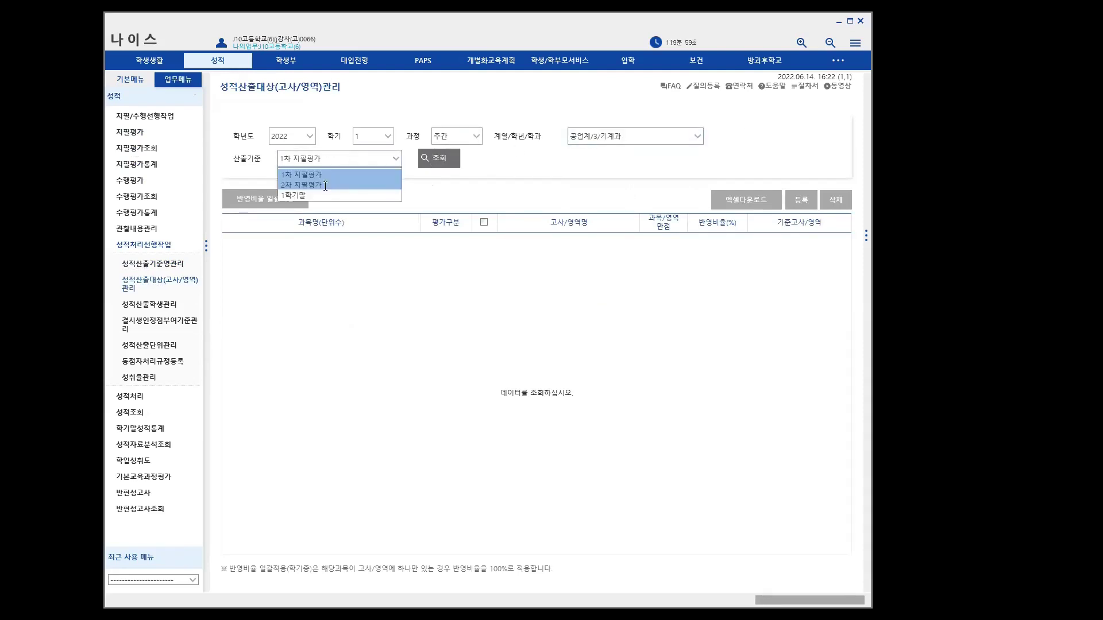
{"action": "left_click", "coordinate": [318, 192]}
{"action": "left_click", "coordinate": [438, 161]}
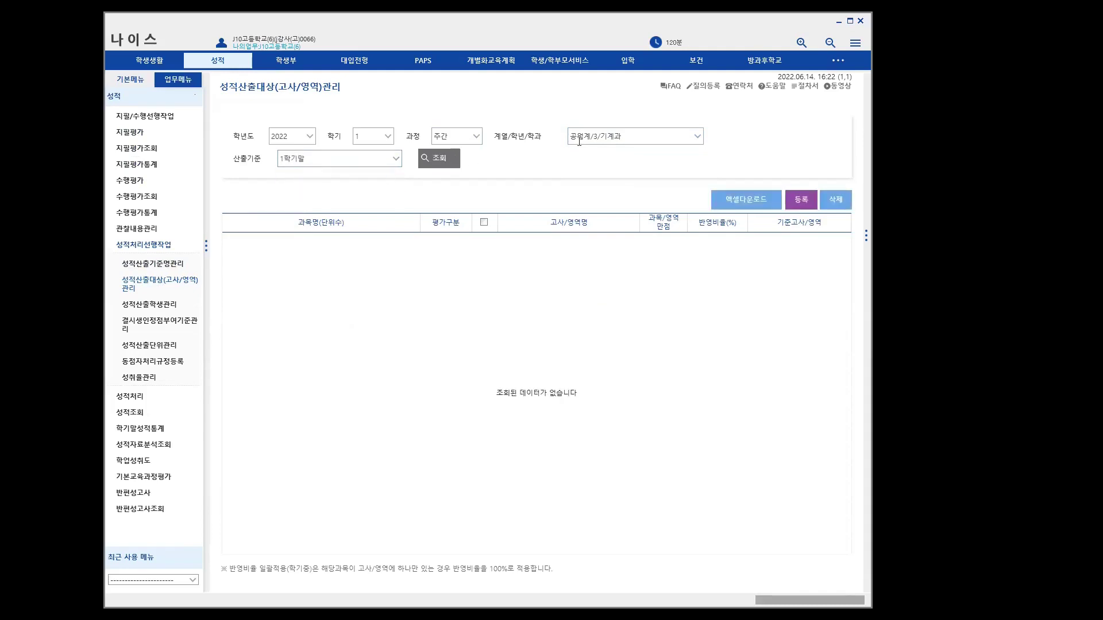
Step: Open the 성적산출 대상(고사/영역) registration, select all items to check each subject's 반영비율 합계, and clear the selection
{"action": "left_click", "coordinate": [806, 204]}
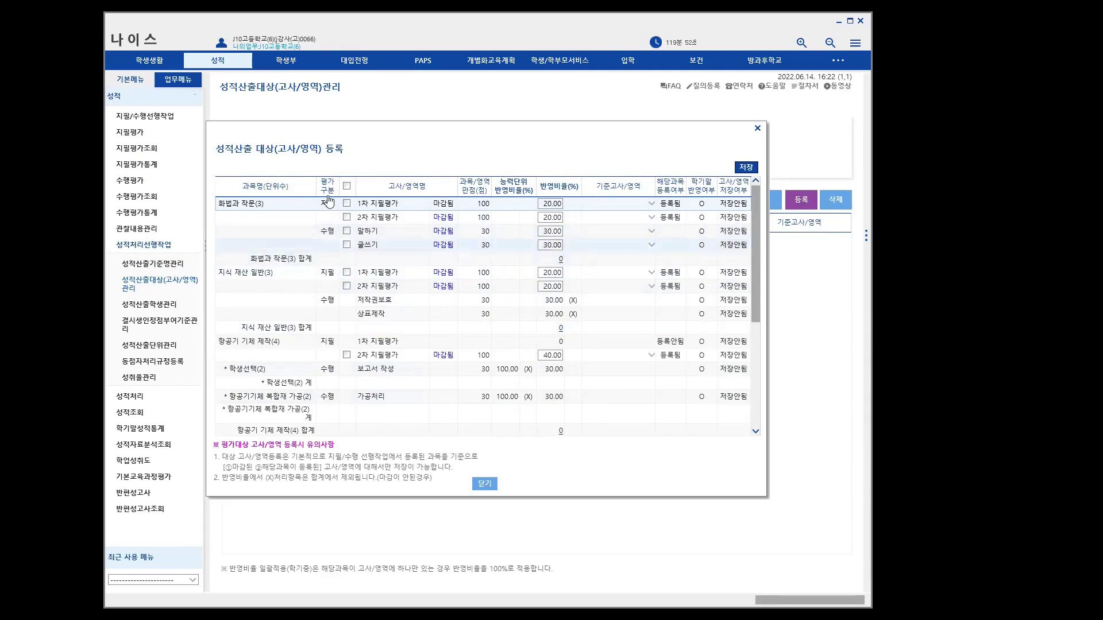
{"action": "left_click", "coordinate": [347, 188]}
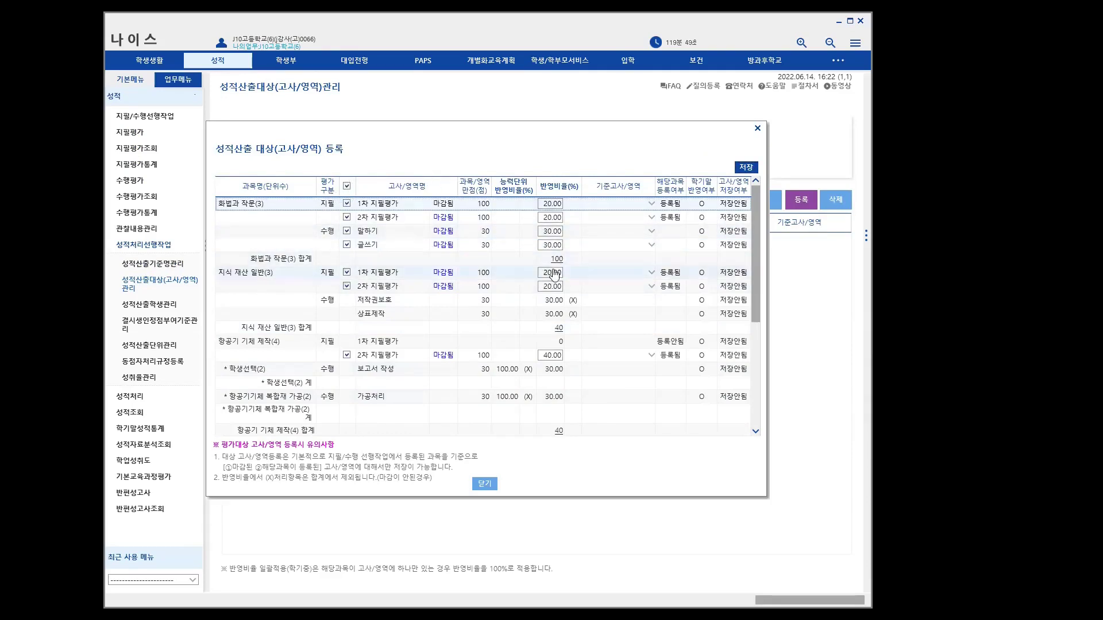
{"action": "left_click", "coordinate": [347, 186]}
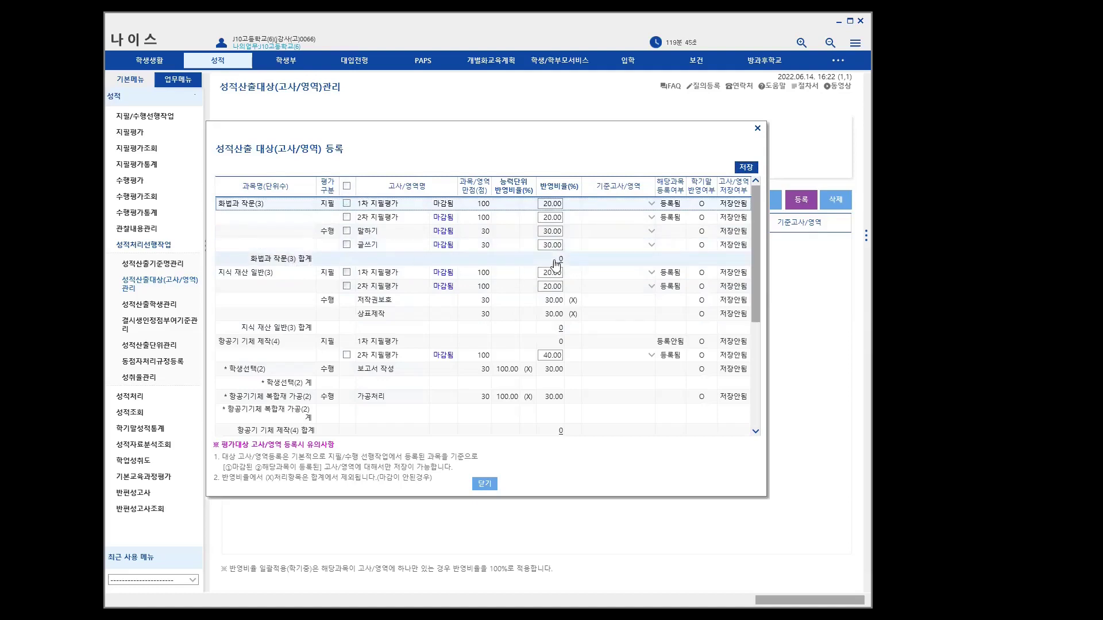
{"action": "left_click", "coordinate": [347, 187]}
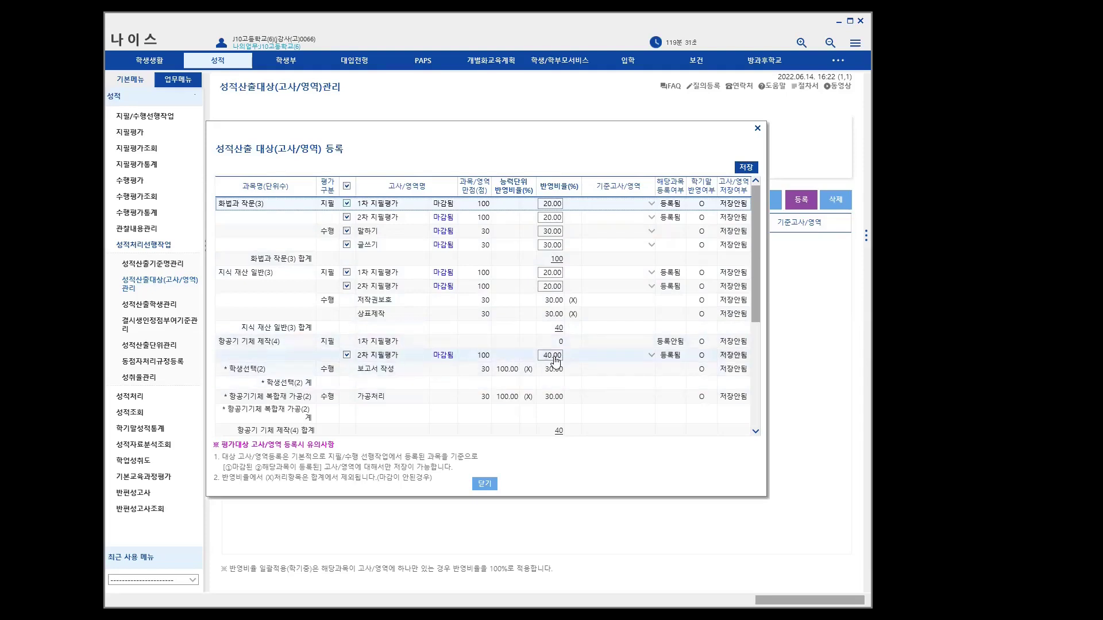
{"action": "left_click_drag", "start_coordinate": [757, 316], "coordinate": [554, 423]}
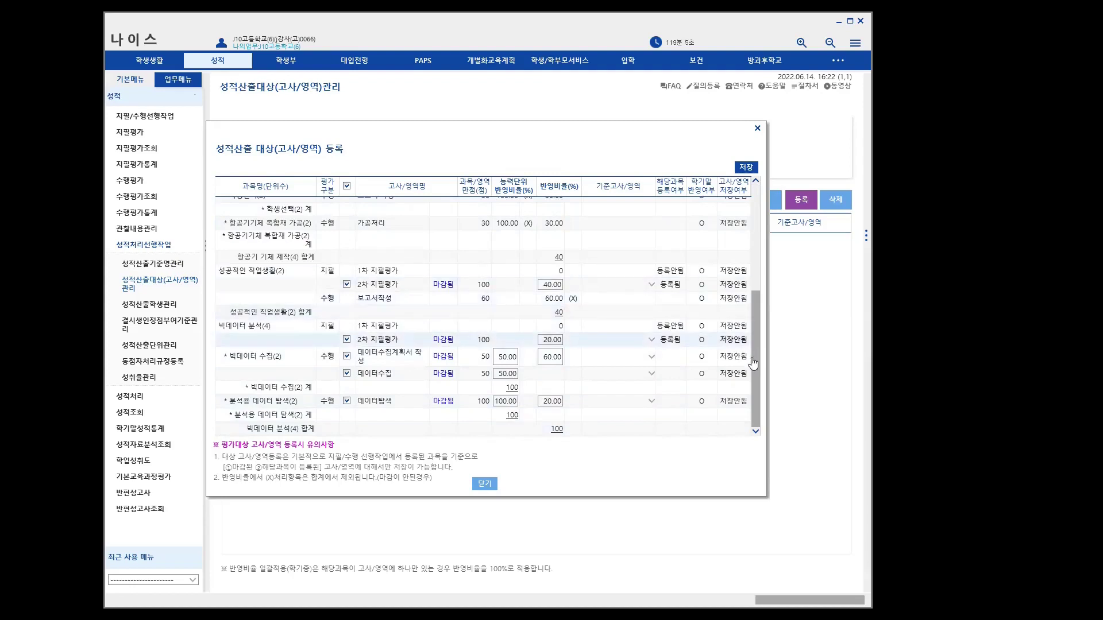
{"action": "left_click_drag", "start_coordinate": [756, 370], "coordinate": [775, 189]}
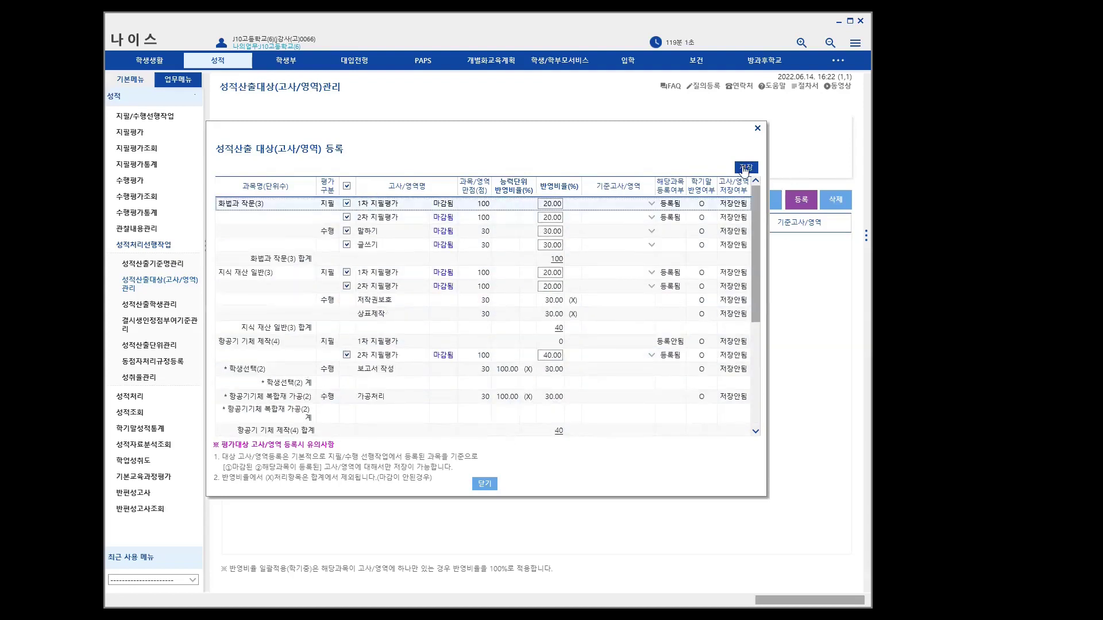
{"action": "left_click", "coordinate": [346, 185]}
Step: Select all four 화법과 작문(3) items and all selectable 빅데이터 분석(4) items, and save them as 1학기말 calculation targets
{"action": "left_click", "coordinate": [346, 203]}
{"action": "left_click", "coordinate": [347, 217]}
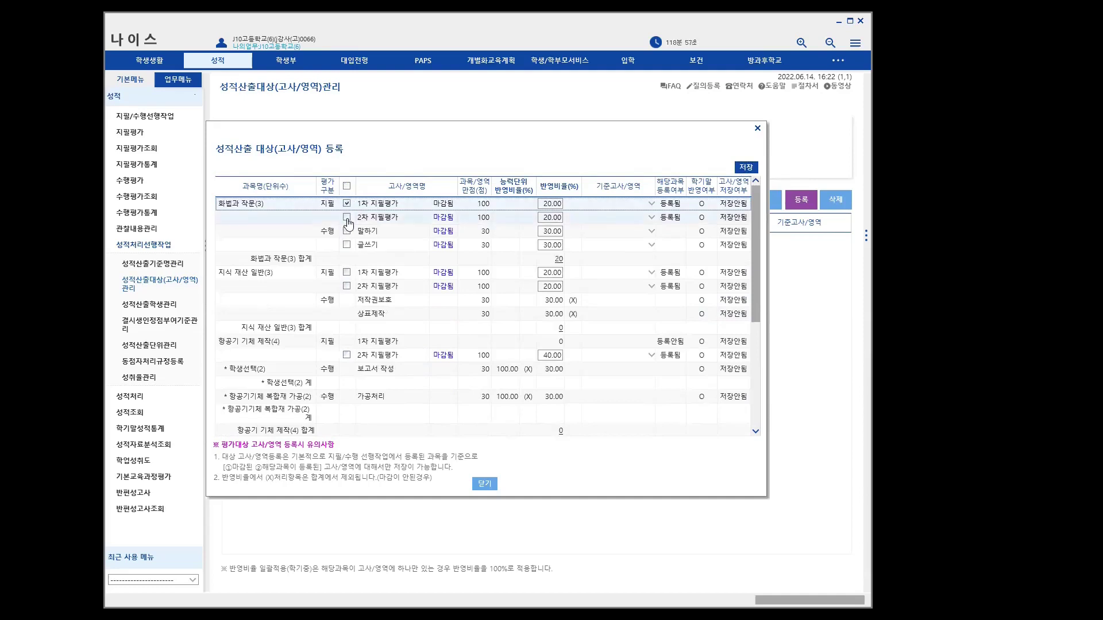
{"action": "left_click", "coordinate": [347, 231]}
{"action": "left_click", "coordinate": [347, 245]}
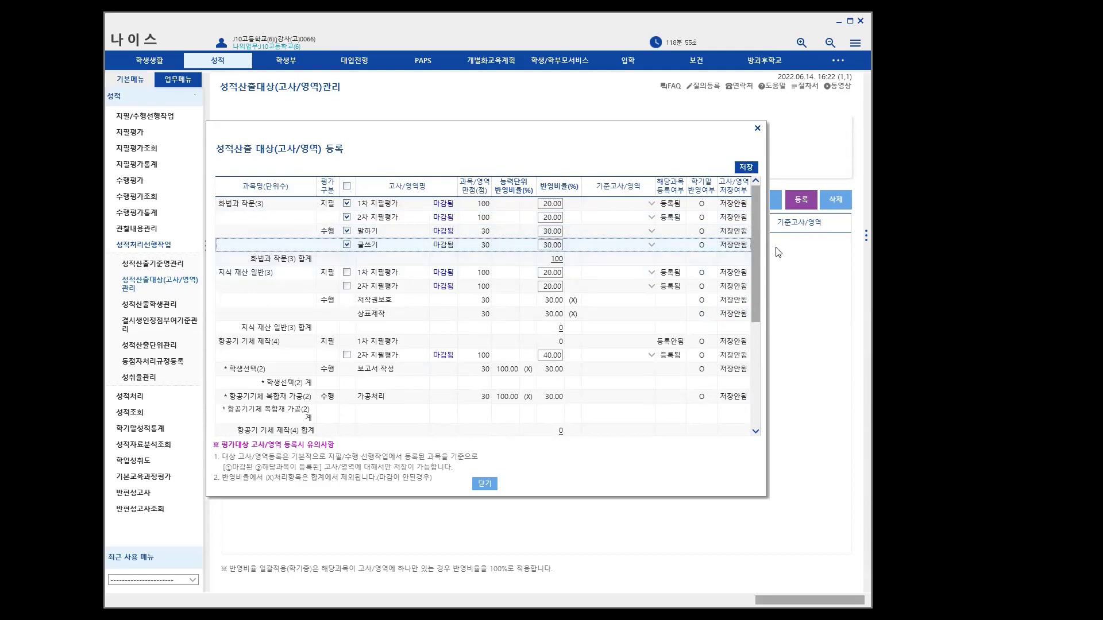
{"action": "left_click_drag", "start_coordinate": [756, 289], "coordinate": [756, 391]}
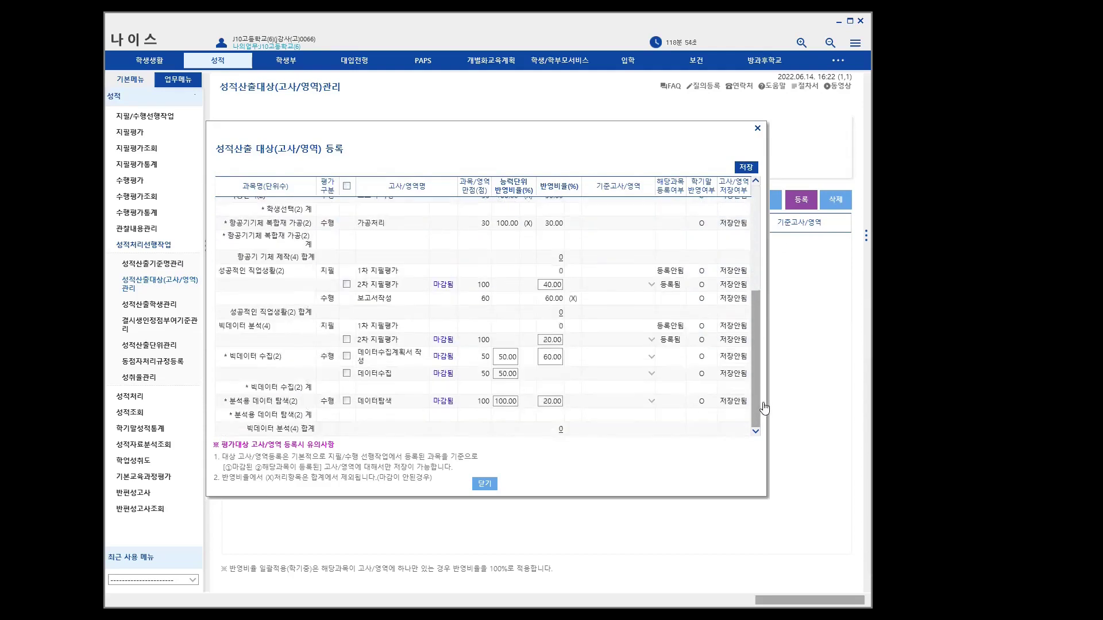
{"action": "left_click", "coordinate": [346, 339]}
{"action": "left_click", "coordinate": [346, 356]}
{"action": "left_click", "coordinate": [346, 373]}
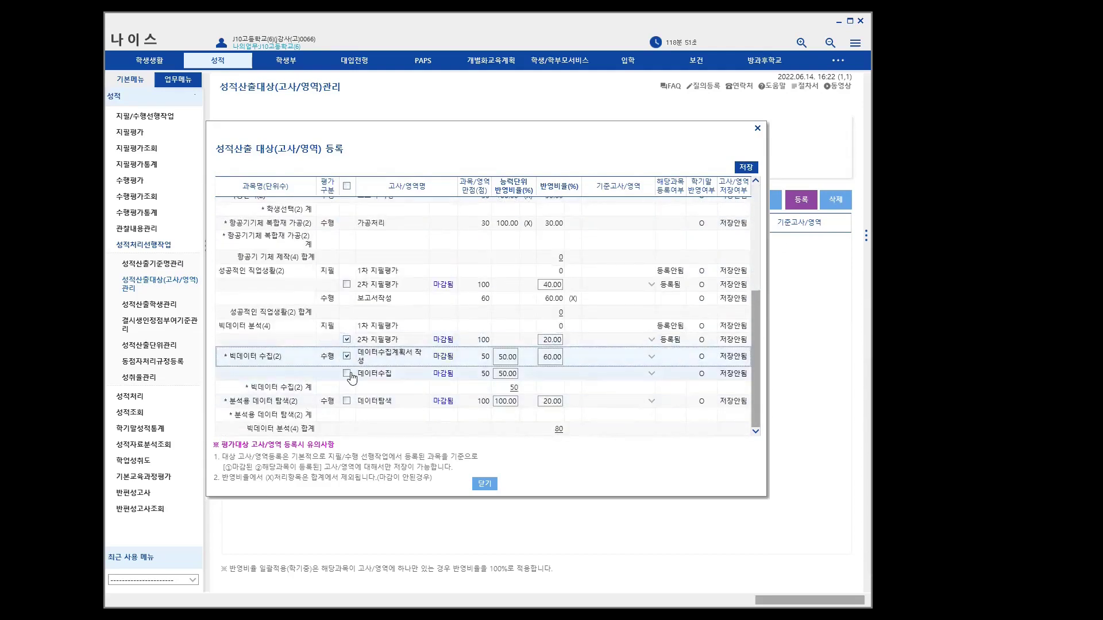
{"action": "left_click", "coordinate": [346, 401]}
{"action": "left_click_drag", "start_coordinate": [755, 377], "coordinate": [773, 218]}
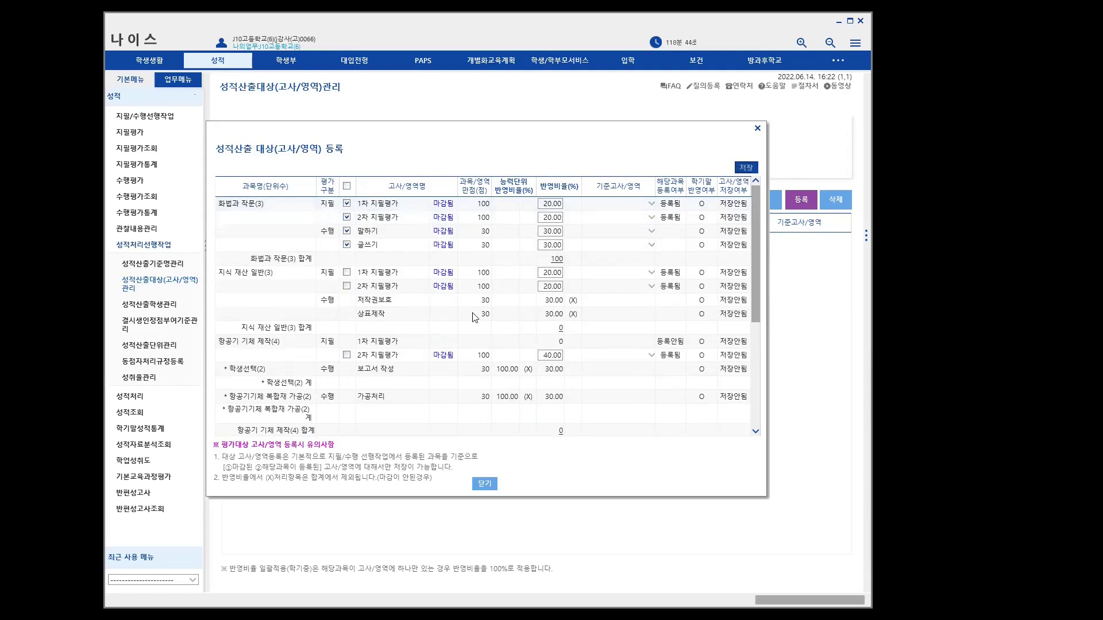
{"action": "left_click", "coordinate": [488, 327]}
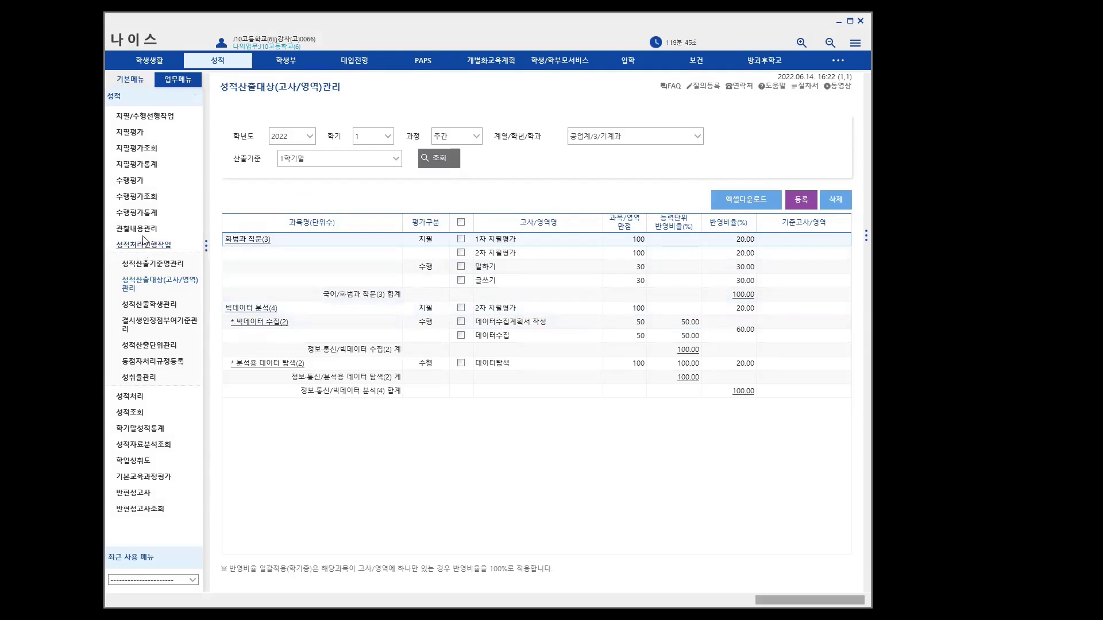
Step: Check the 결시생인정점부여기준관리 settings, and look up the 공업계/3/기계과 1학기말 targets in 성적산출대상(고사/영역)관리
{"action": "left_click", "coordinate": [166, 325]}
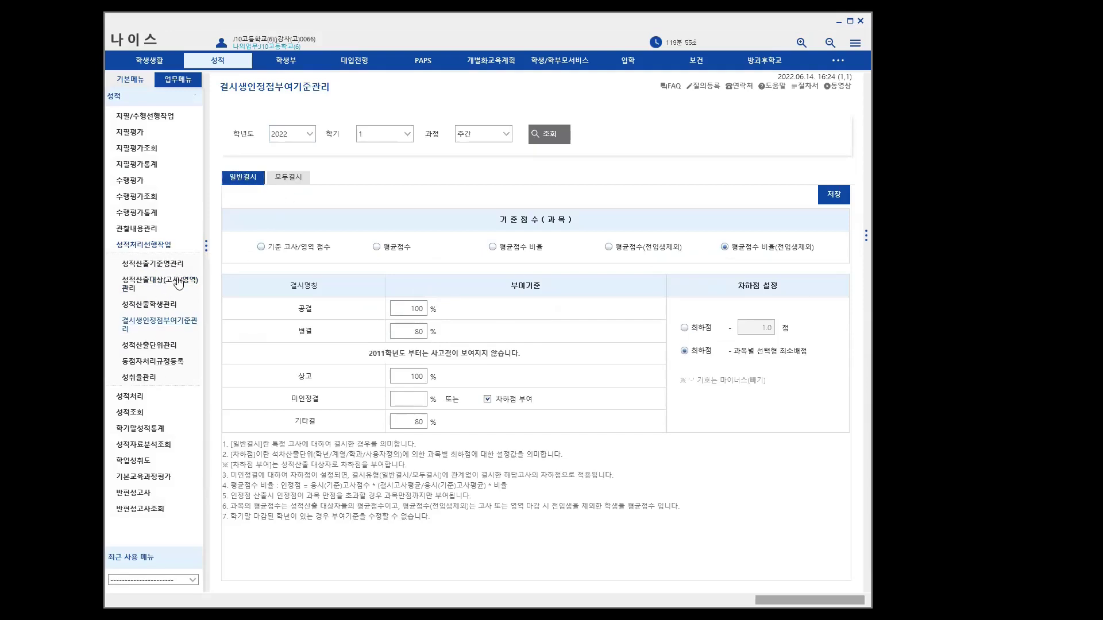
{"action": "left_click", "coordinate": [159, 281]}
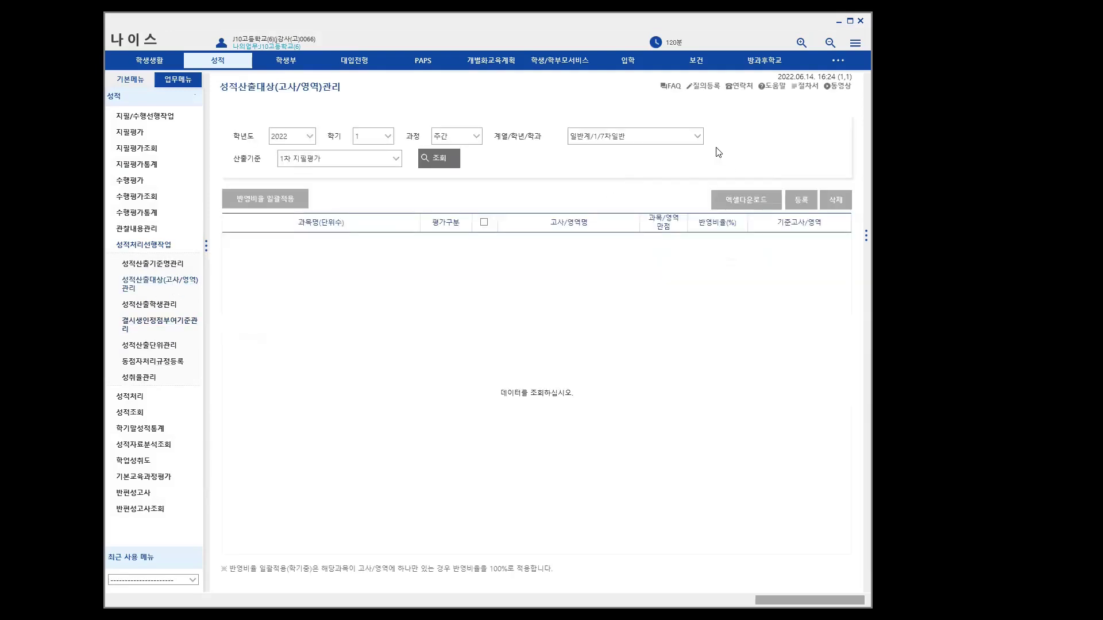
{"action": "left_click", "coordinate": [699, 138]}
{"action": "left_click", "coordinate": [631, 182]}
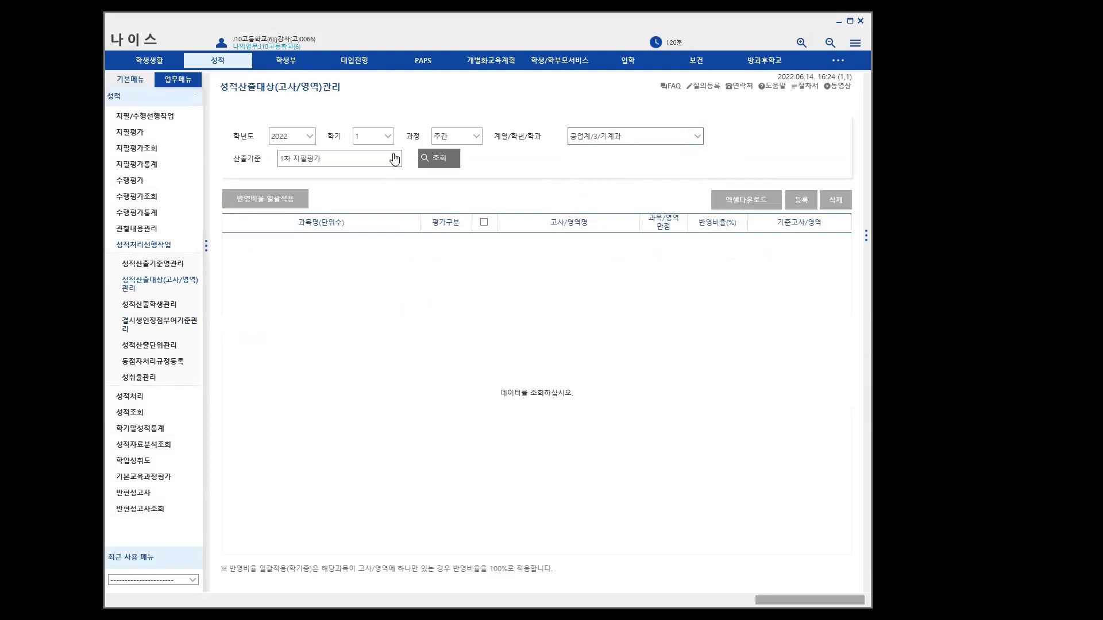
{"action": "left_click", "coordinate": [393, 162]}
{"action": "left_click", "coordinate": [339, 182]}
{"action": "left_click", "coordinate": [436, 159]}
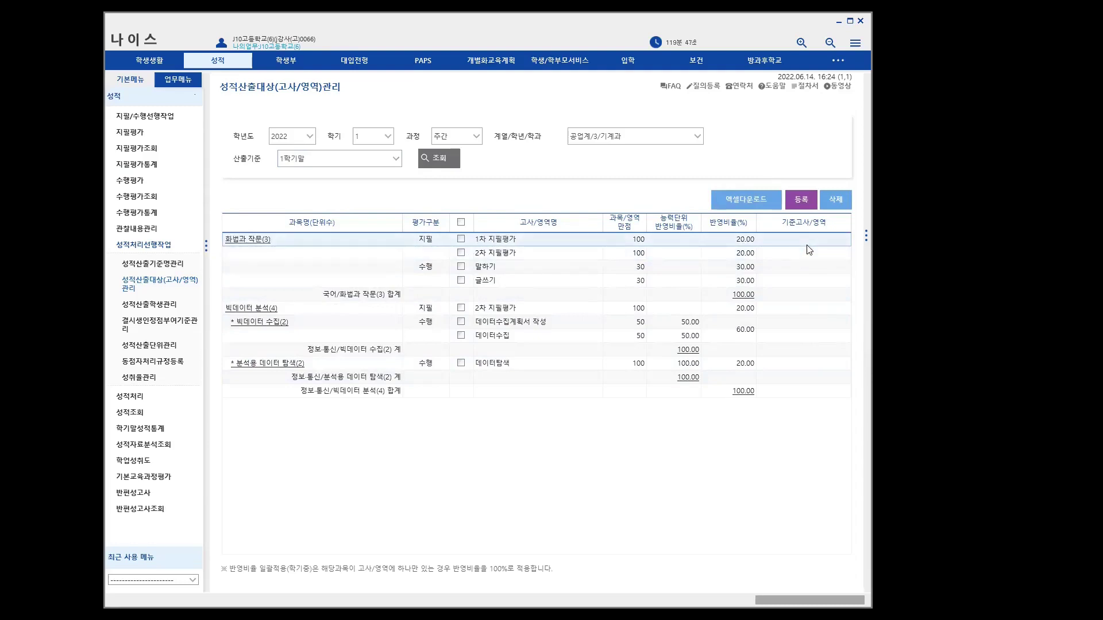
Step: Select all registered 1학기말 calculation targets for 공업계/3/기계과 and delete them
{"action": "left_click", "coordinate": [836, 201]}
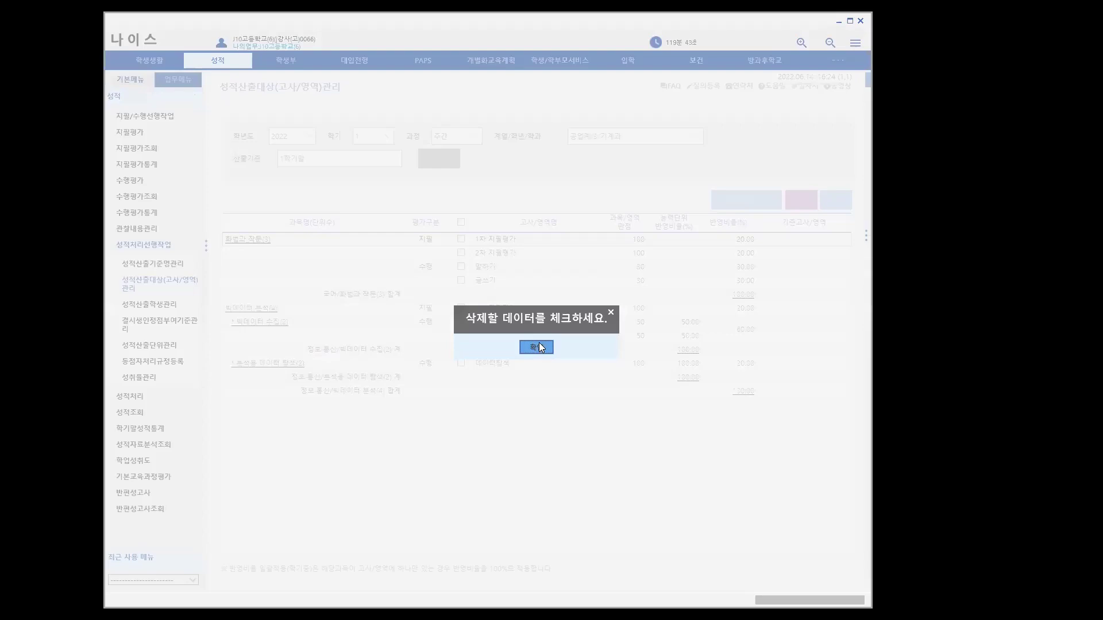
{"action": "left_click", "coordinate": [539, 347]}
{"action": "left_click", "coordinate": [462, 223]}
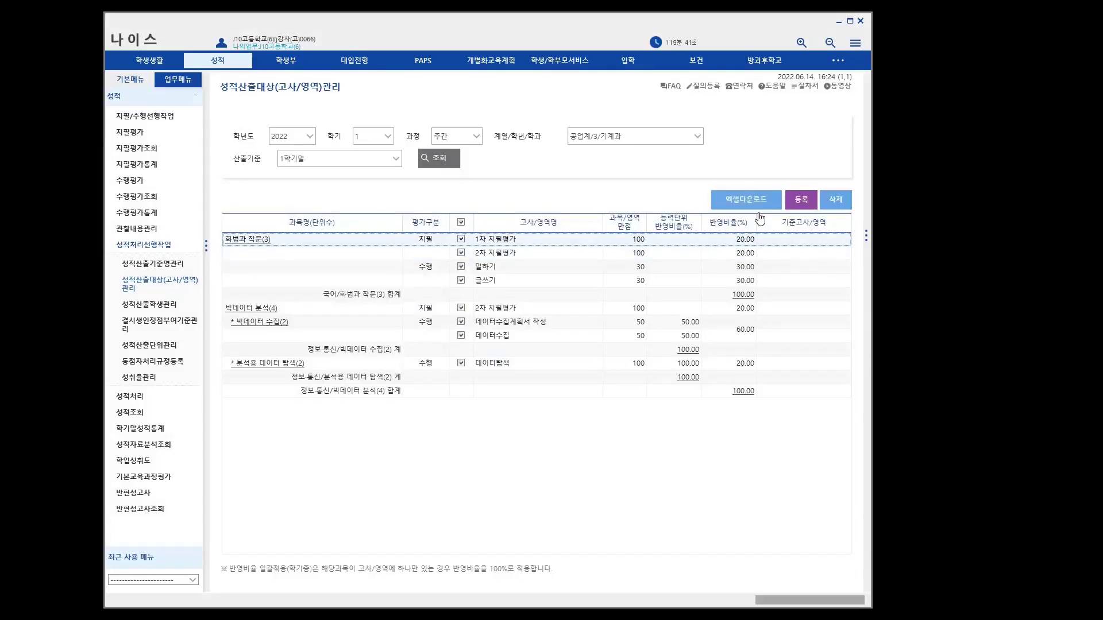
{"action": "left_click", "coordinate": [834, 201]}
{"action": "left_click", "coordinate": [517, 346]}
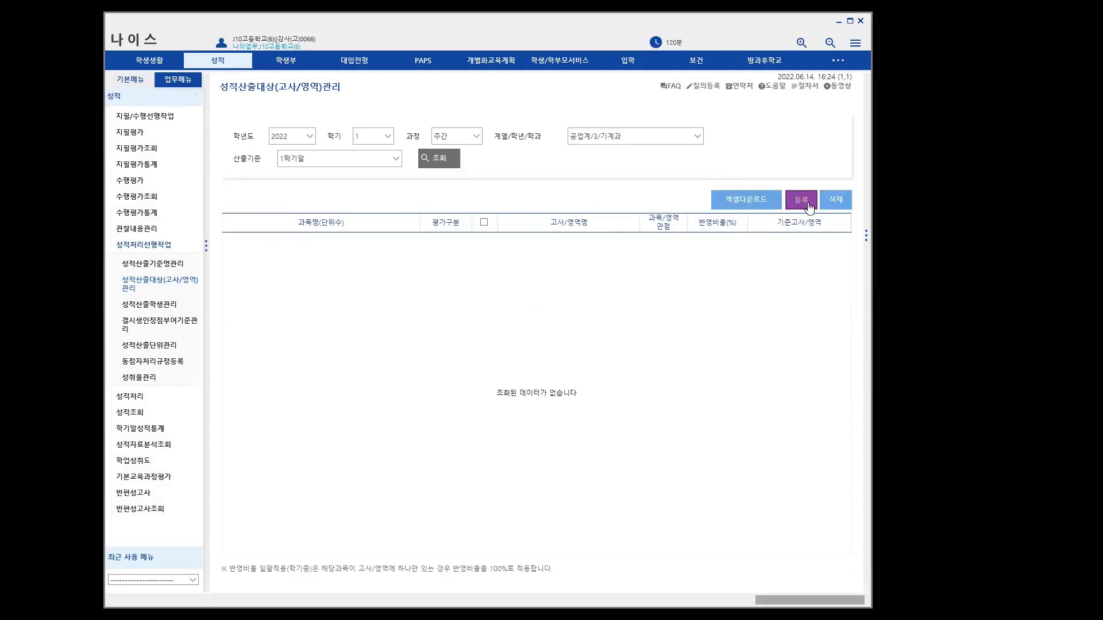
Step: In a new target registration, select all 화법과 작문(3) items and 빅데이터 분석(4)'s 2차 지필평가, 데이터수집계획서 작성 and 데이터수집
{"action": "left_click", "coordinate": [346, 204]}
{"action": "left_click", "coordinate": [347, 217]}
{"action": "left_click", "coordinate": [346, 231]}
{"action": "left_click", "coordinate": [346, 246]}
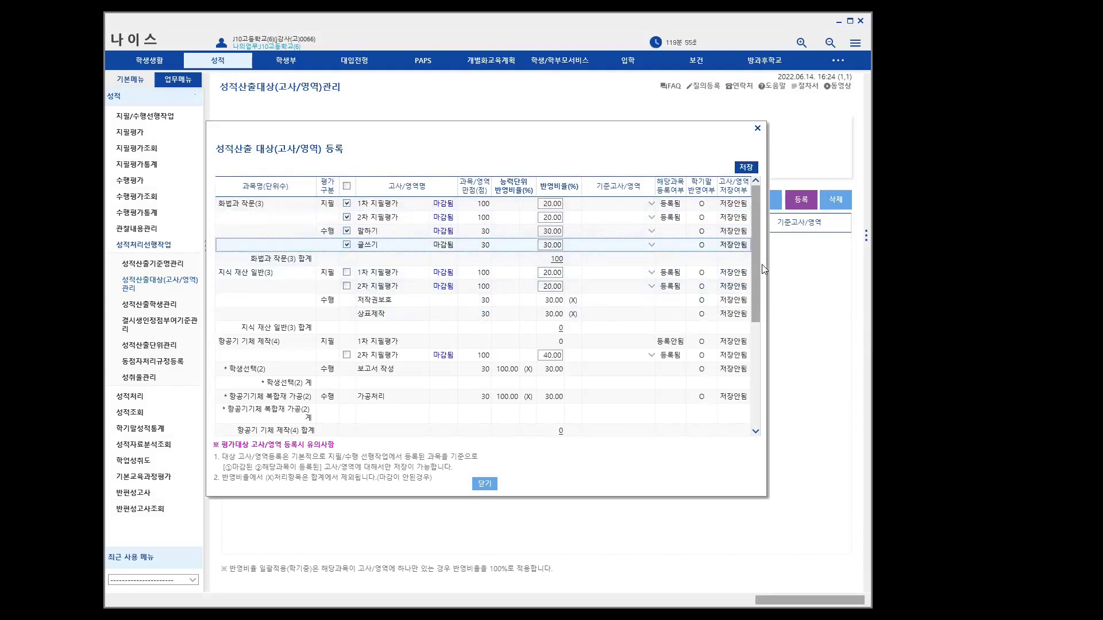
{"action": "scroll", "coordinate": [758, 281], "scroll_direction": "down", "scroll_amount": 3}
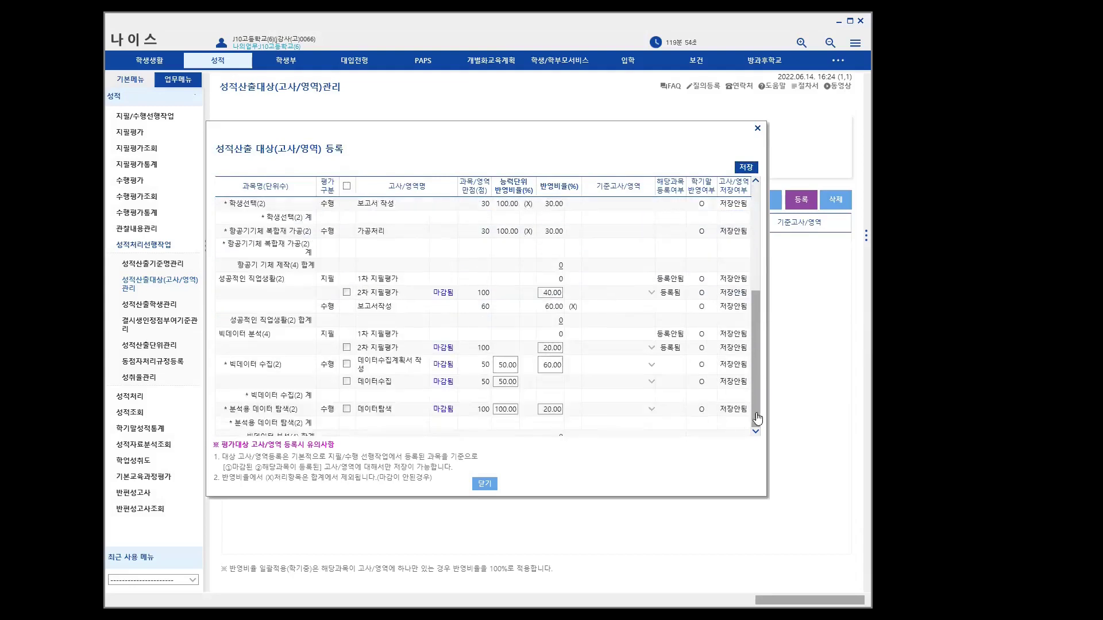
{"action": "left_click", "coordinate": [346, 340]}
{"action": "left_click", "coordinate": [347, 356]}
{"action": "left_click", "coordinate": [346, 374]}
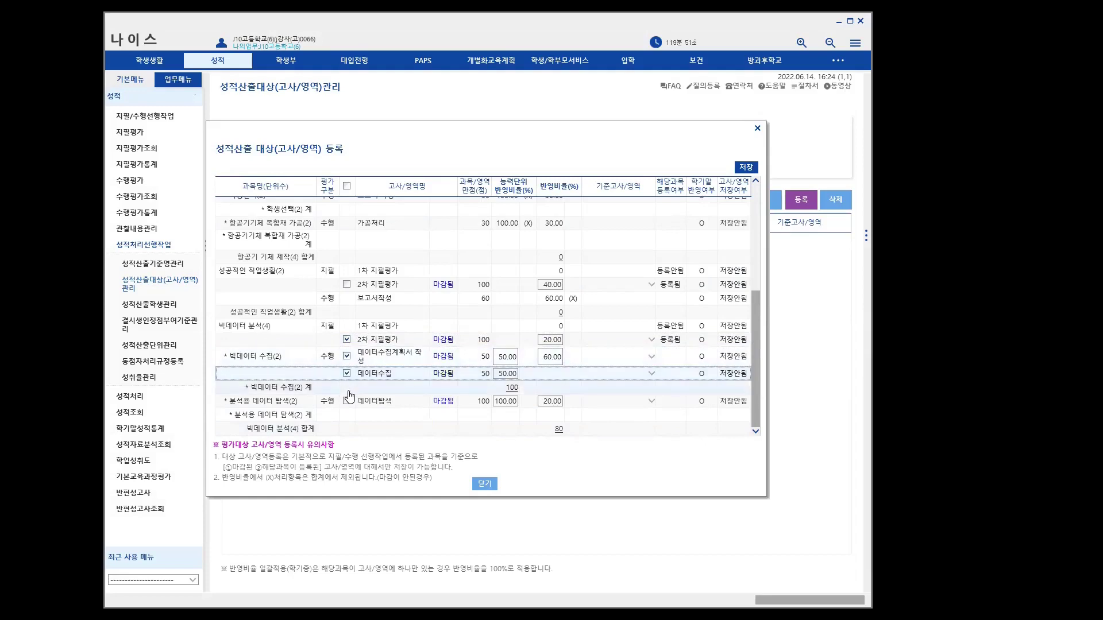
Step: Set 화법과 작문(3)'s 기준고사/영역 to 2차 지필평가 for the 1차 지필평가 and to 1차 지필평가 for the 2차 지필평가
{"action": "scroll", "coordinate": [756, 400], "scroll_direction": "up", "scroll_amount": 3}
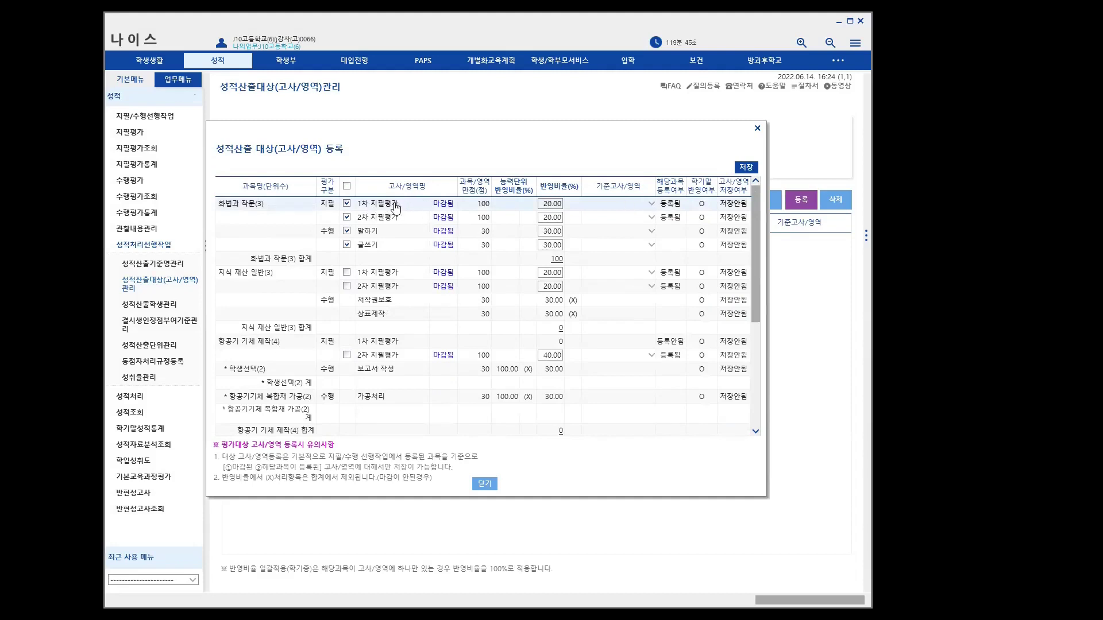
{"action": "left_click", "coordinate": [652, 204]}
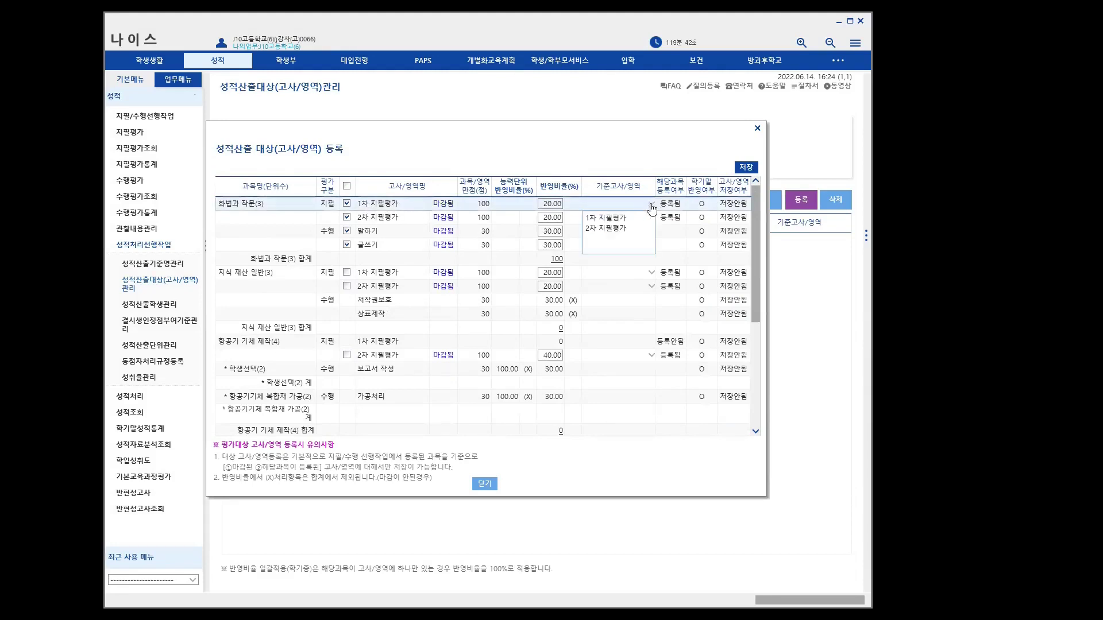
{"action": "left_click", "coordinate": [618, 233]}
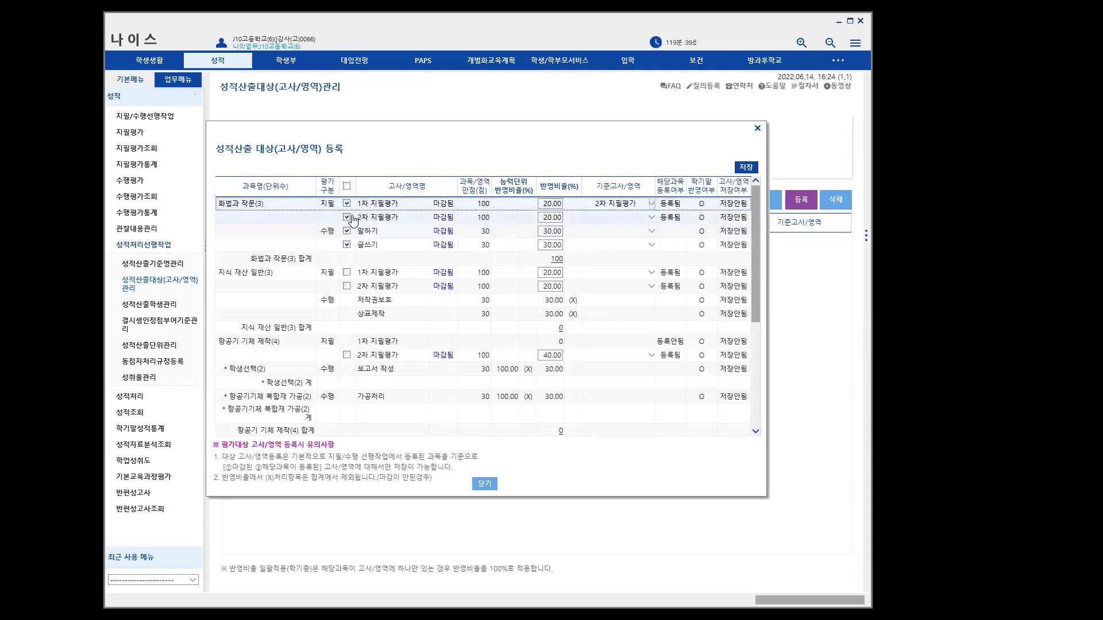
{"action": "left_click", "coordinate": [652, 218]}
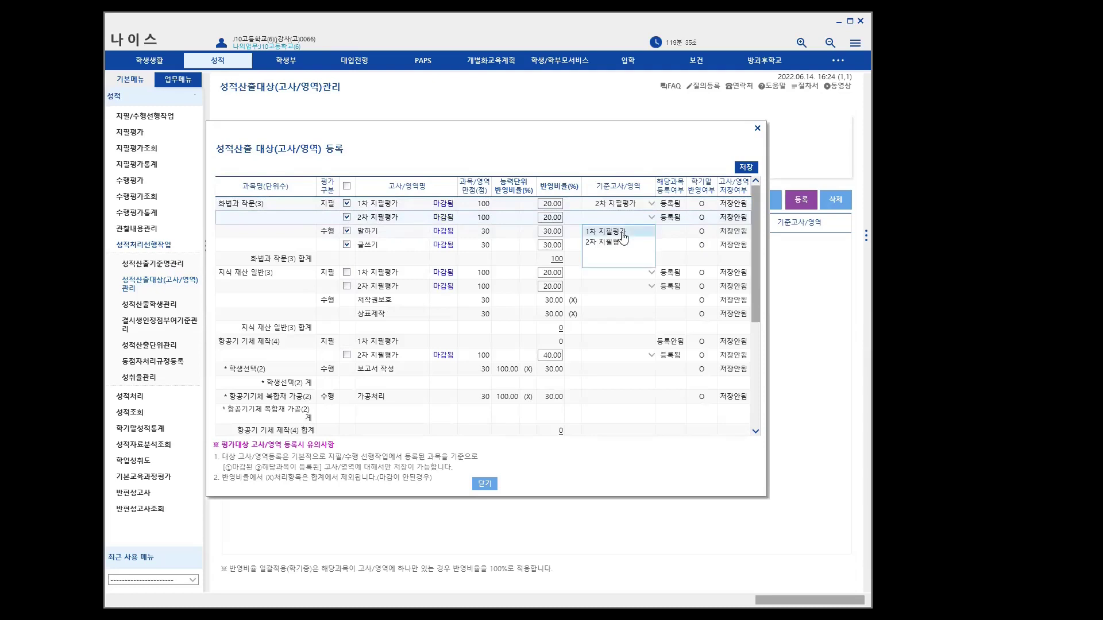
{"action": "left_click", "coordinate": [622, 232]}
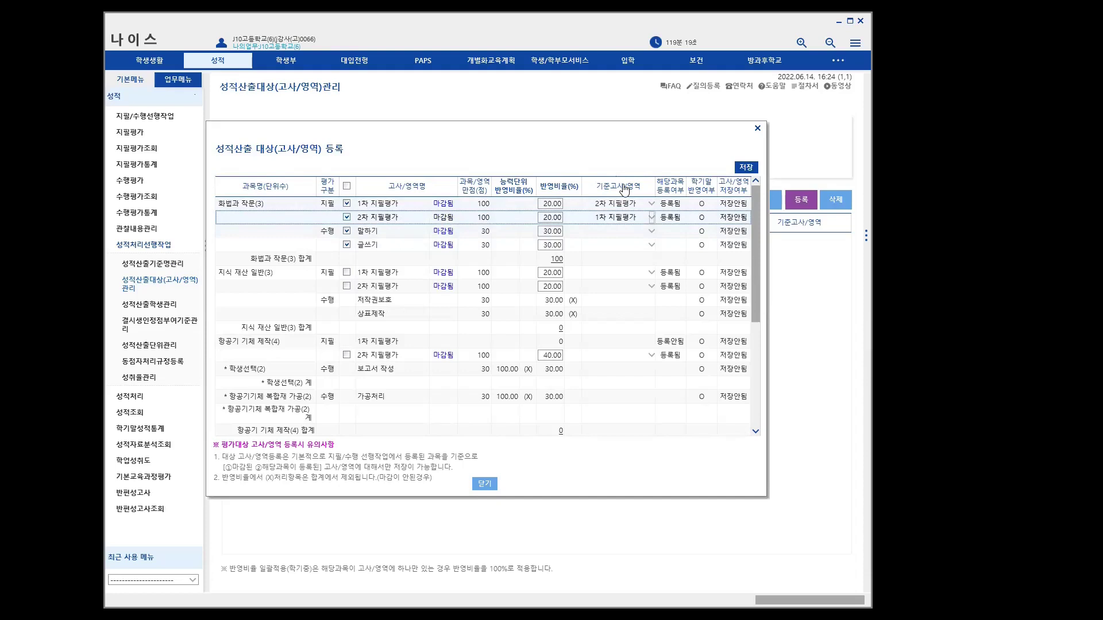
Step: Set the 기준고사/영역 of 빅데이터 분석(4)'s 2차 지필평가 to 2차 지필평가
{"action": "left_click_drag", "start_coordinate": [756, 304], "coordinate": [775, 411]}
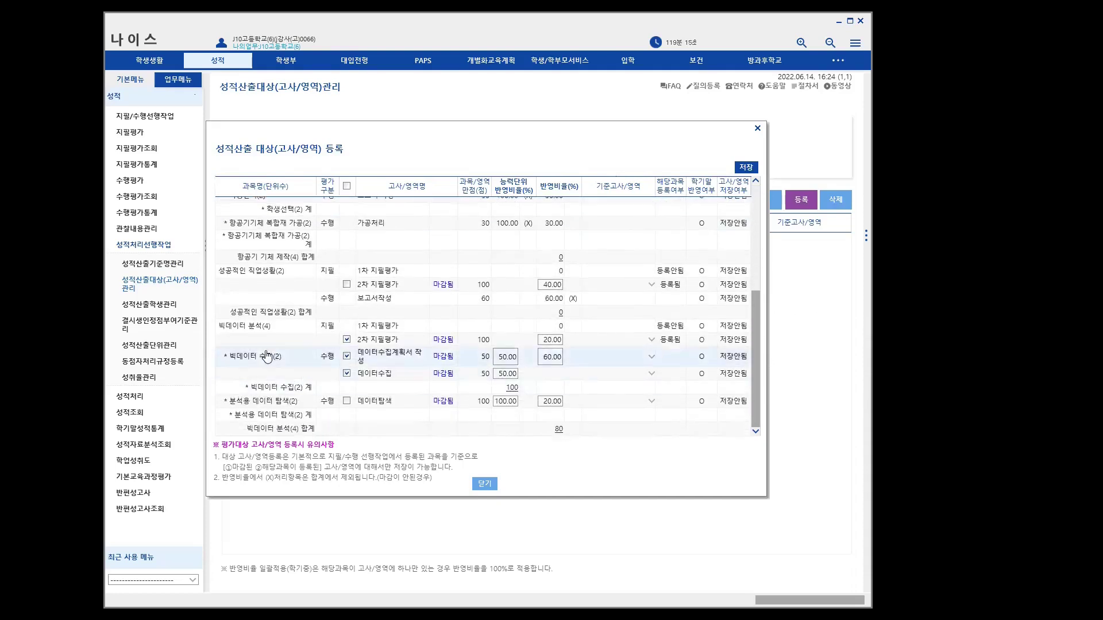
{"action": "left_click", "coordinate": [651, 340]}
{"action": "left_click", "coordinate": [635, 353]}
{"action": "left_click", "coordinate": [651, 340]}
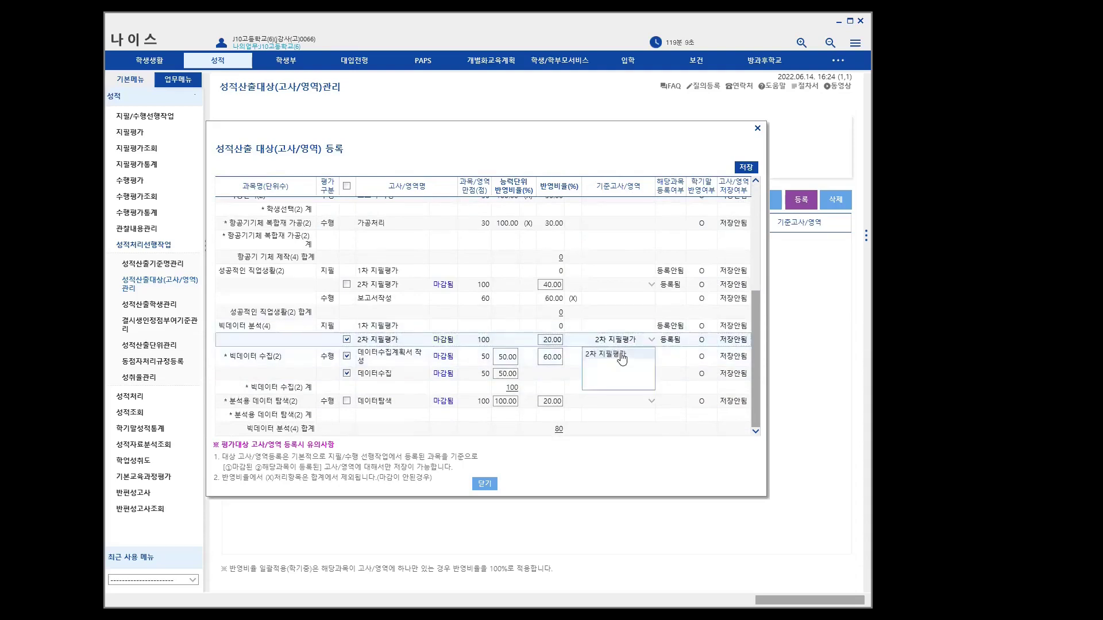
{"action": "left_click", "coordinate": [619, 355]}
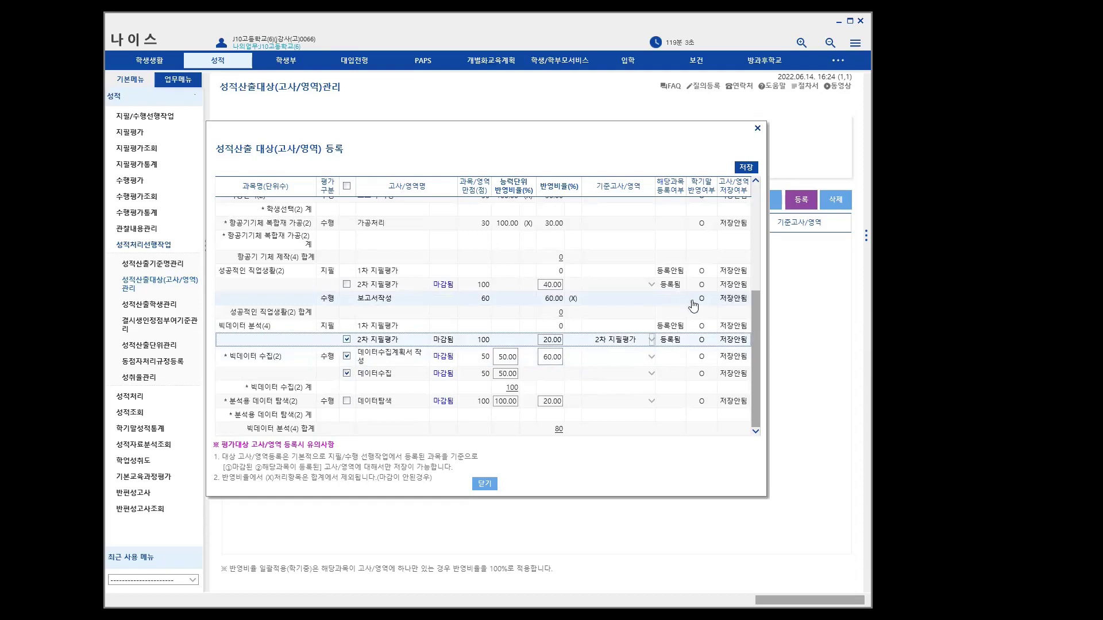
{"action": "left_click_drag", "start_coordinate": [759, 343], "coordinate": [756, 179]}
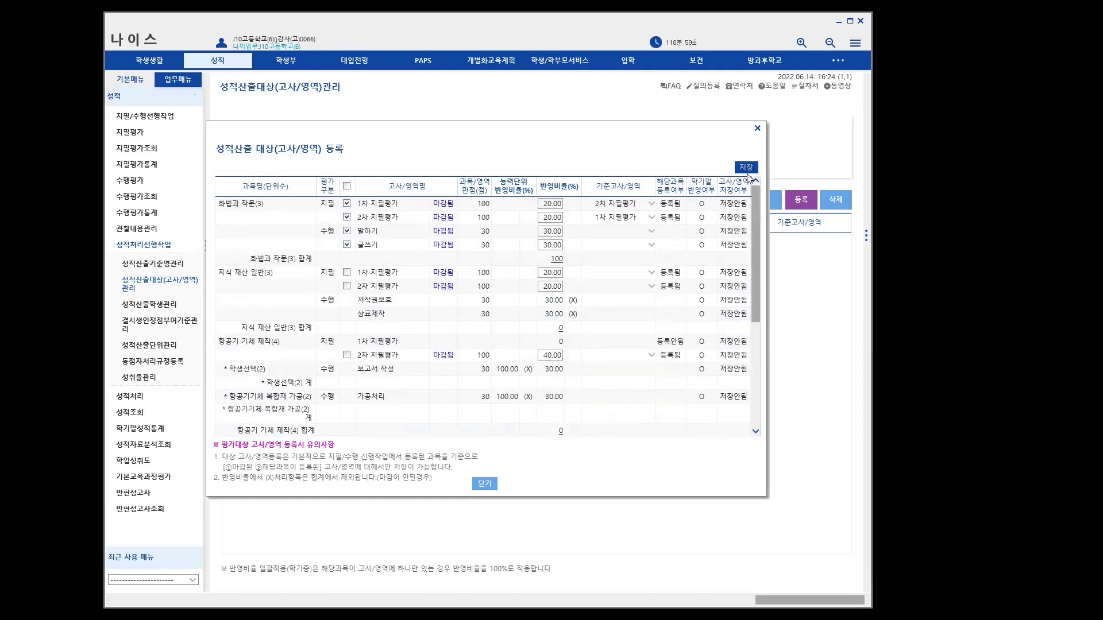
Step: Add 데이터탐색 under 분석용 데이터 탐색(2) to the selection and save the calculation target registration
{"action": "left_click_drag", "start_coordinate": [757, 225], "coordinate": [759, 387]}
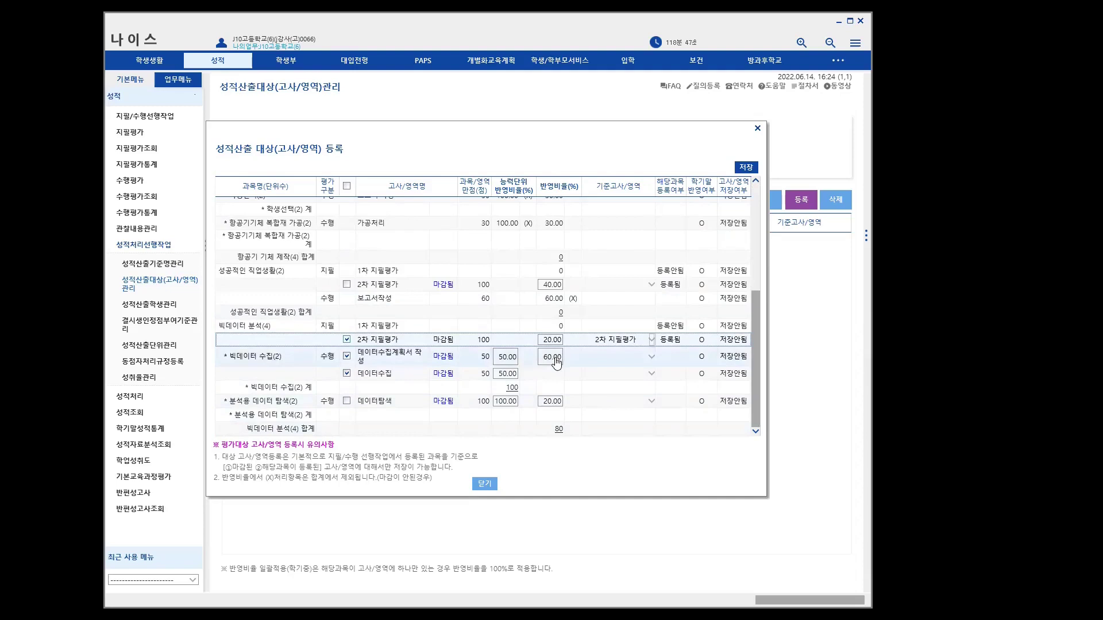
{"action": "left_click", "coordinate": [346, 401]}
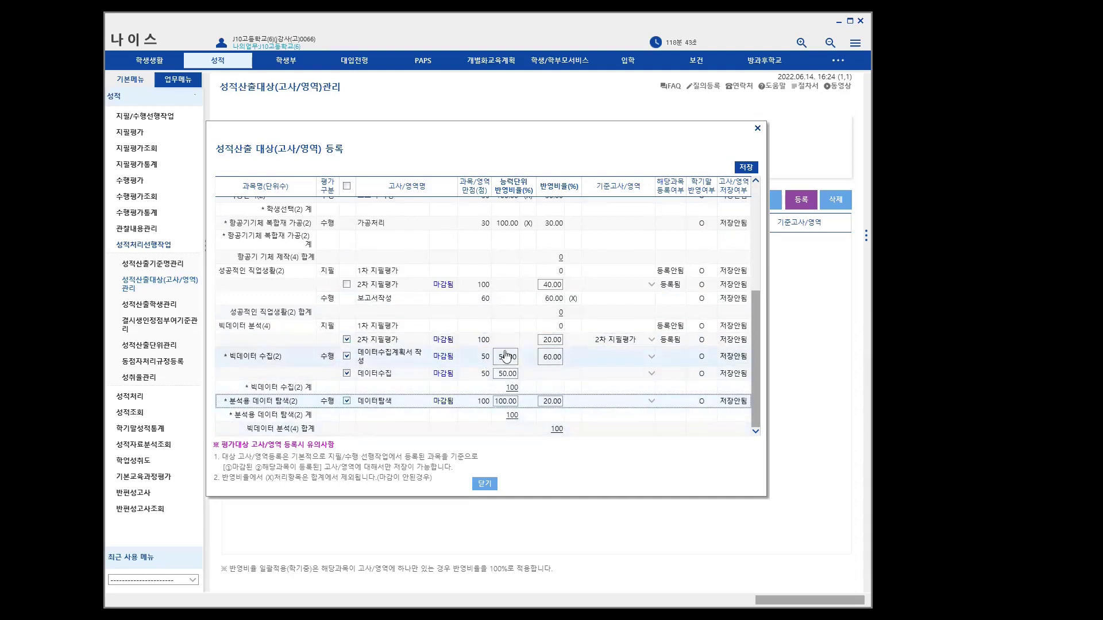
{"action": "left_click", "coordinate": [745, 167]}
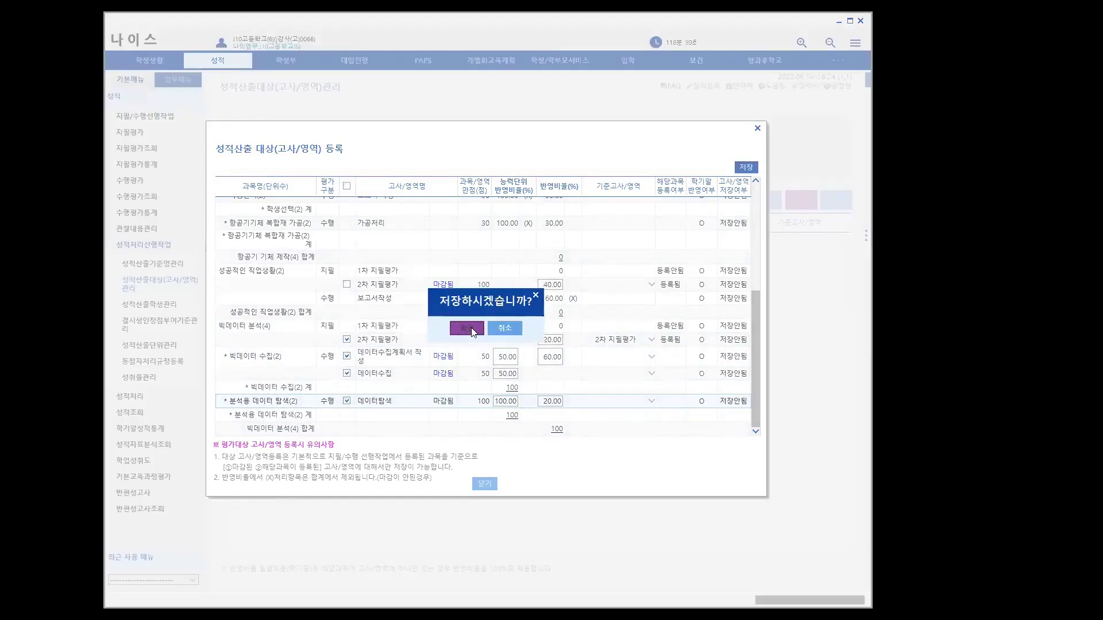
{"action": "left_click", "coordinate": [472, 332]}
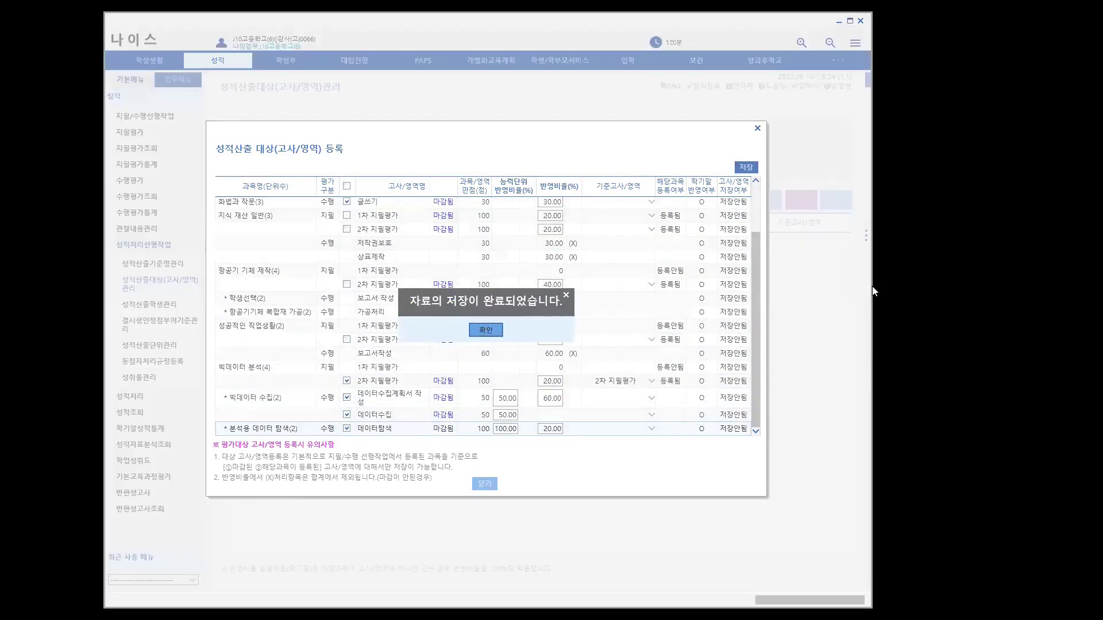
{"action": "key", "text": "Return"}
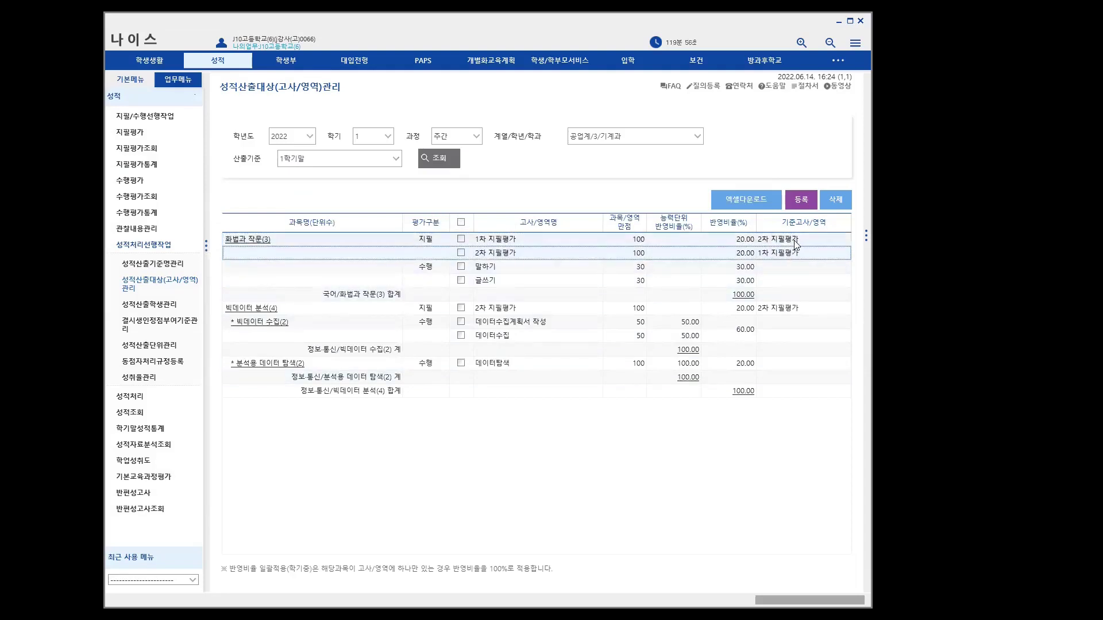
{"action": "left_click", "coordinate": [750, 300]}
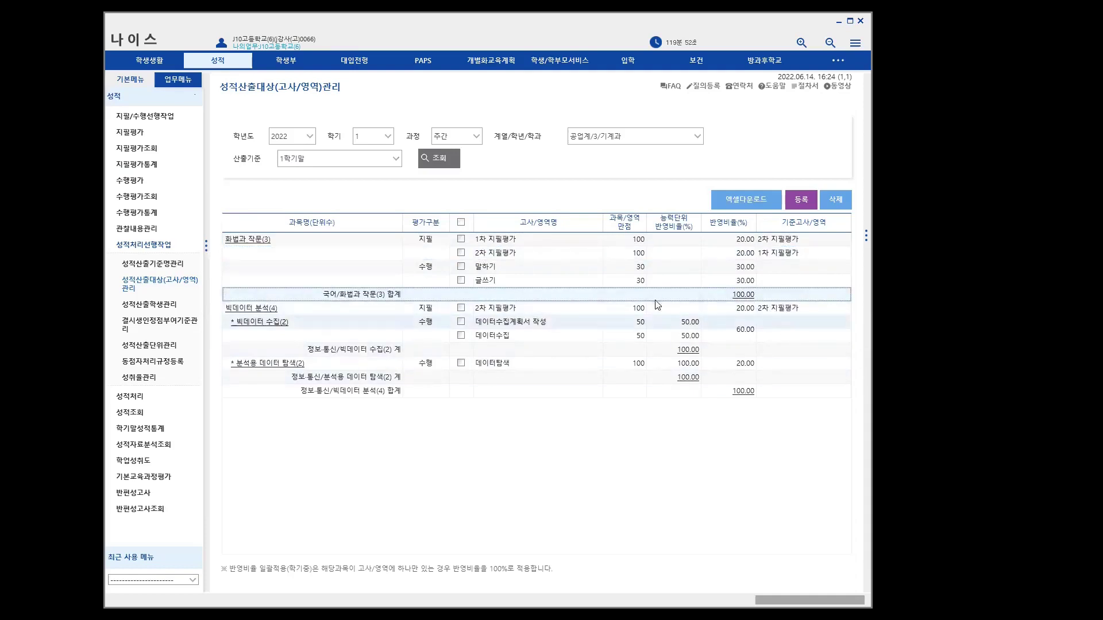
{"action": "left_click", "coordinate": [756, 309]}
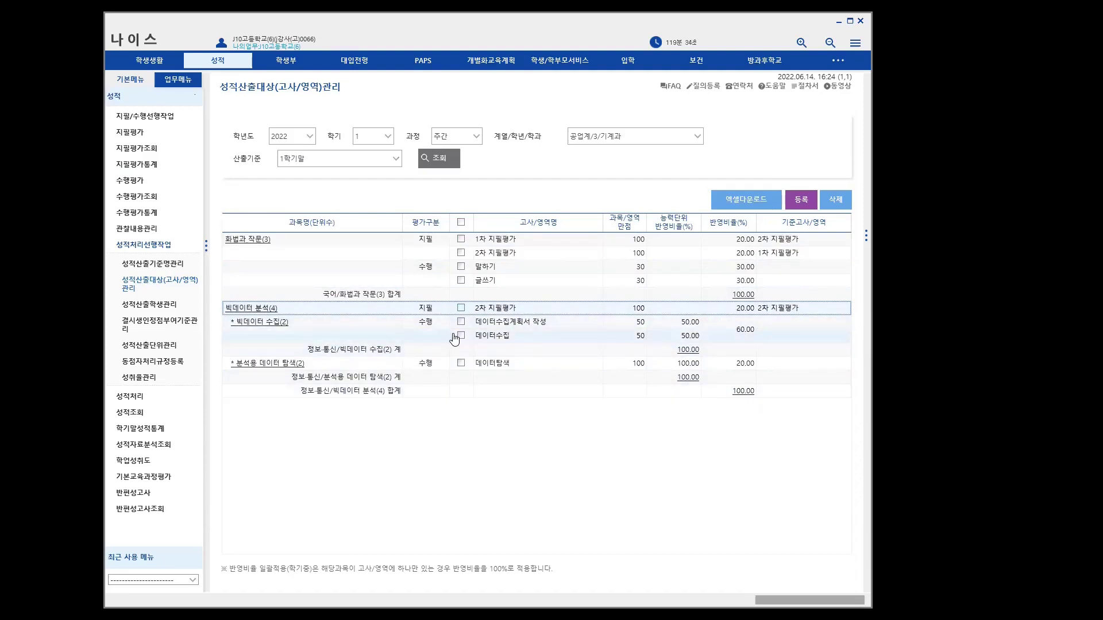
Step: Open 성적산출학생관리 and set the lookup conditions to 공업계/3/기계과 with 1학기말 as the 산출기준
{"action": "left_click", "coordinate": [150, 305]}
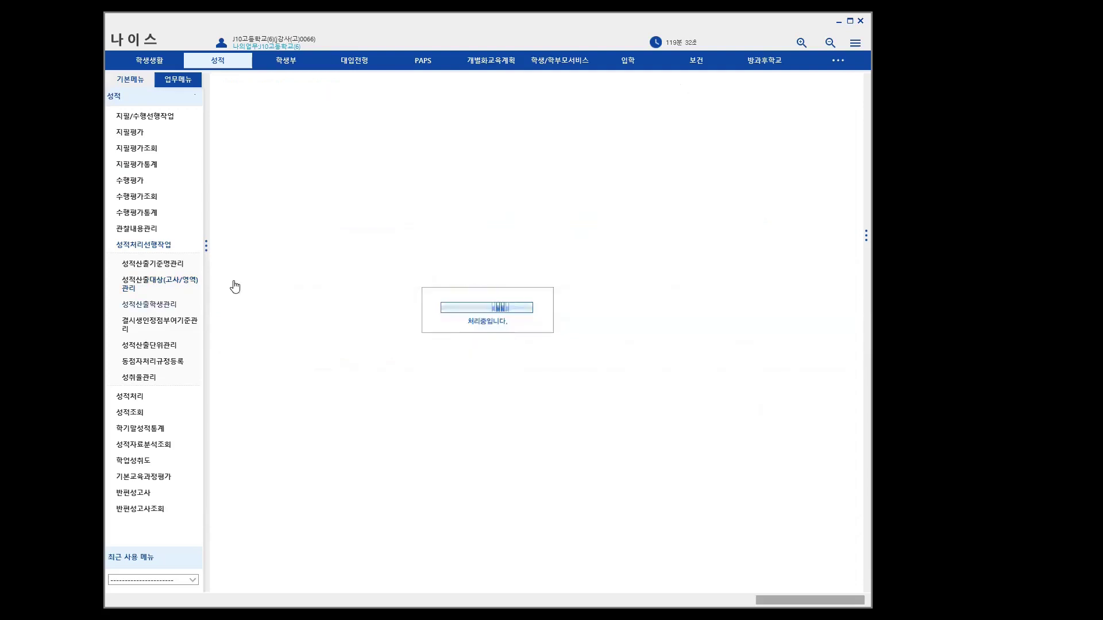
{"action": "left_click", "coordinate": [697, 138]}
{"action": "left_click", "coordinate": [632, 165]}
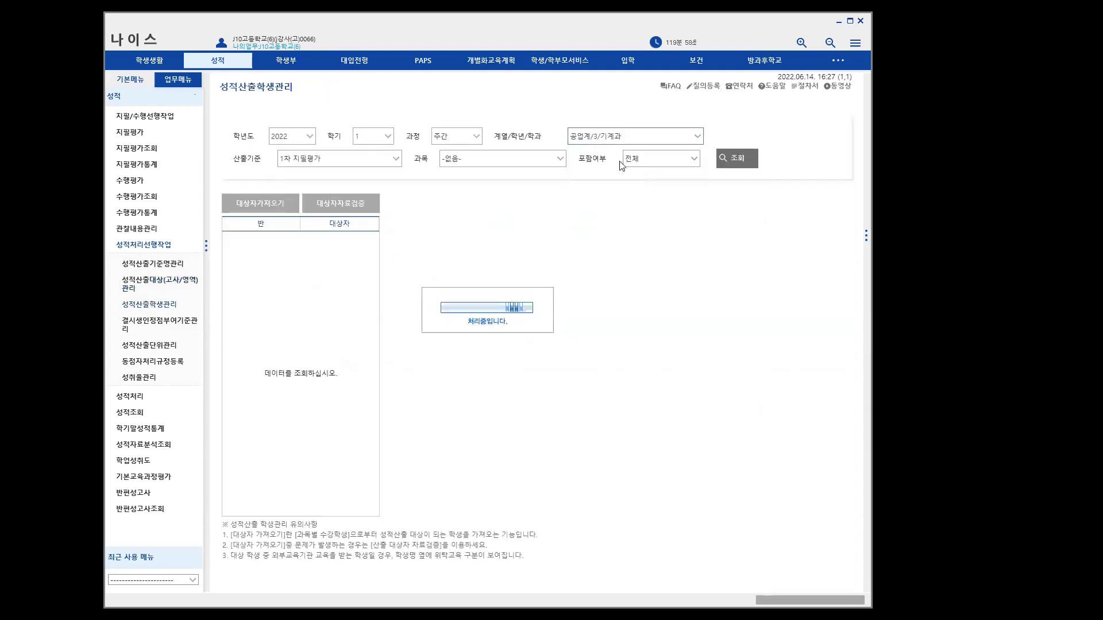
{"action": "left_click", "coordinate": [397, 165]}
{"action": "left_click", "coordinate": [344, 196]}
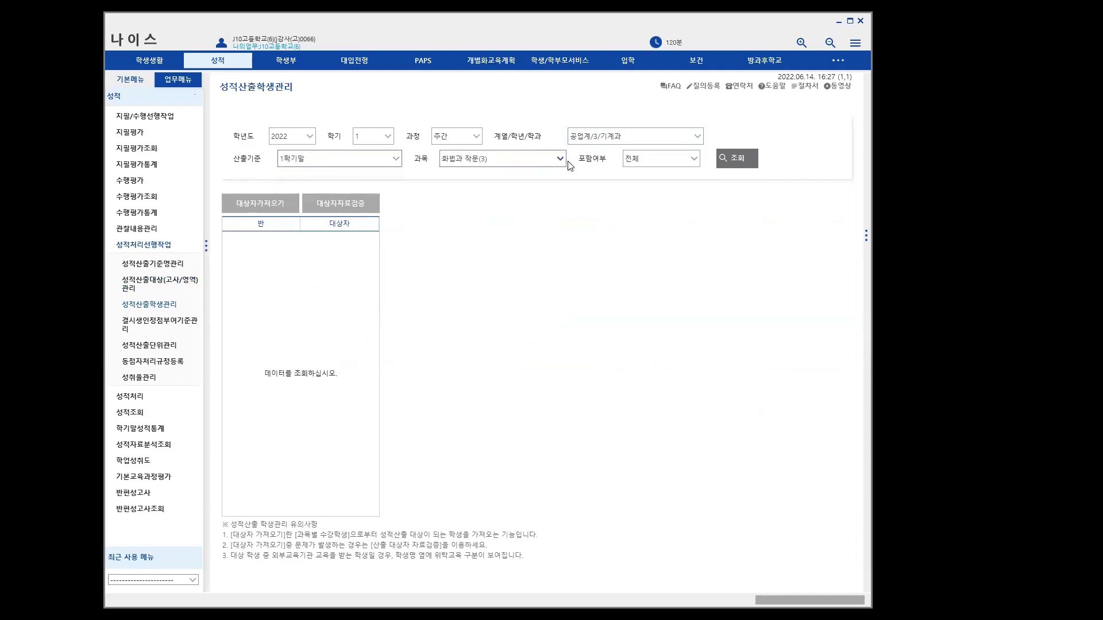
Step: Query the 1학기말 targets for 화법과 작문(3) and import the grade-calculation students from the subject enrolment list
{"action": "left_click", "coordinate": [734, 158]}
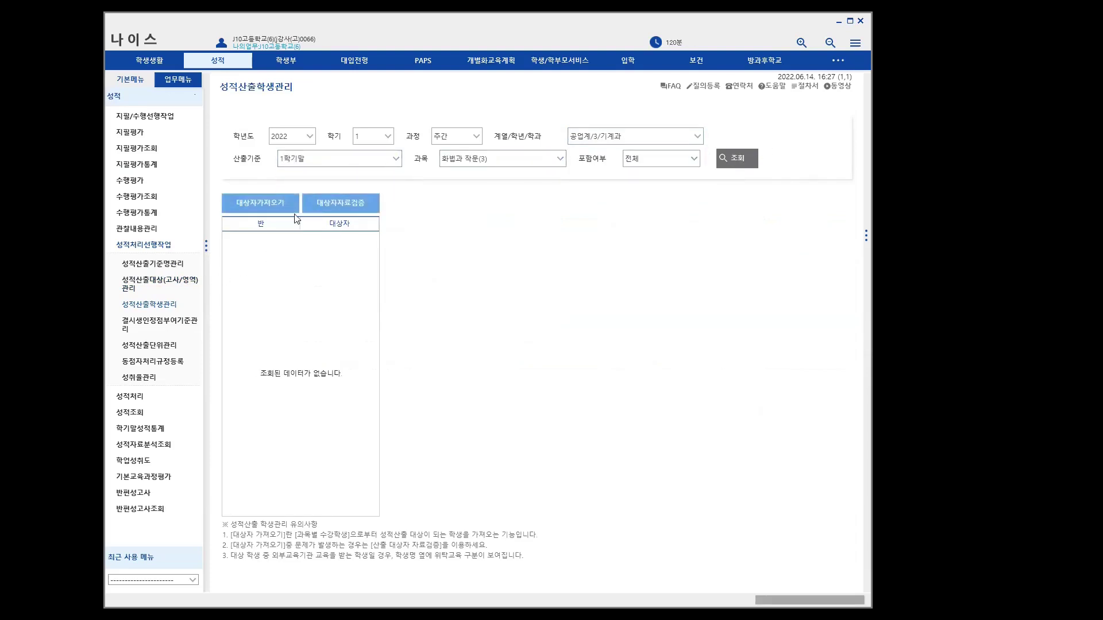
{"action": "left_click", "coordinate": [265, 210]}
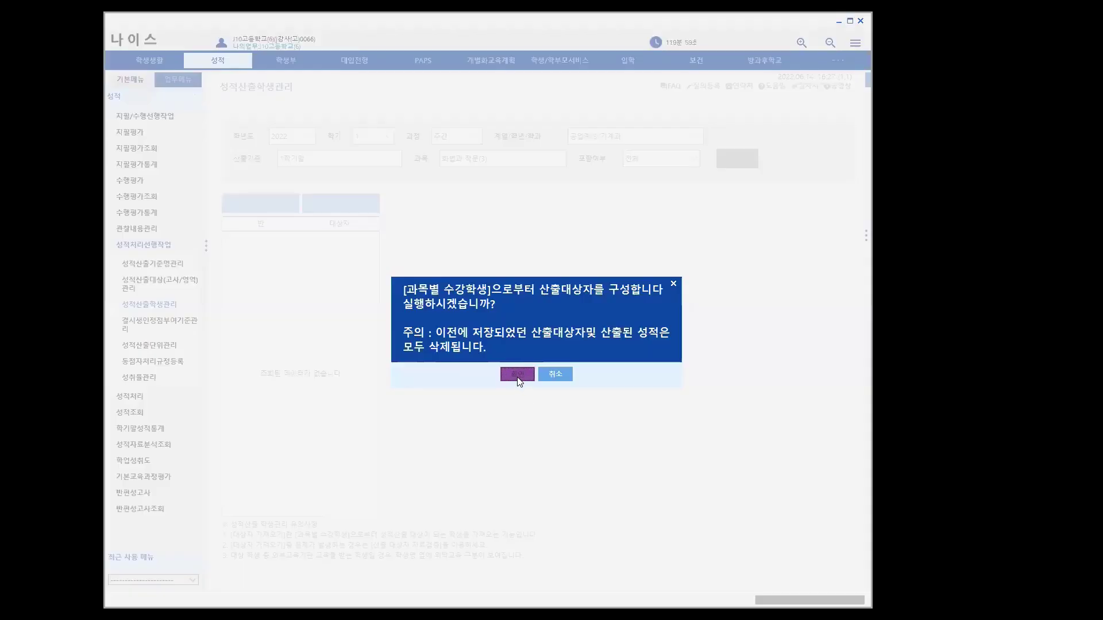
{"action": "left_click", "coordinate": [518, 375]}
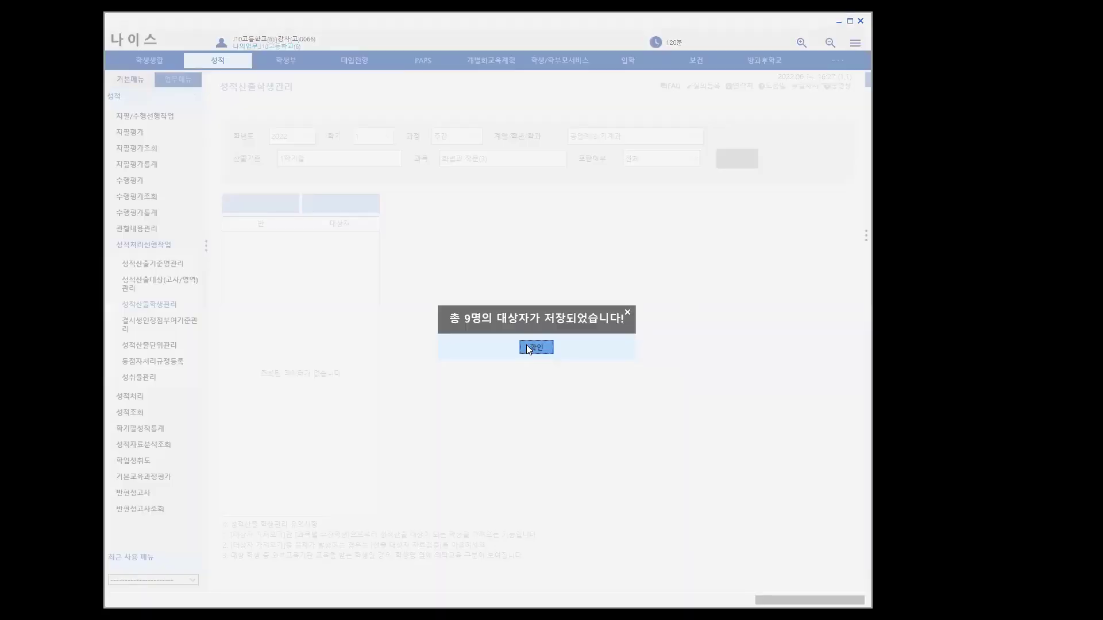
{"action": "left_click", "coordinate": [527, 347]}
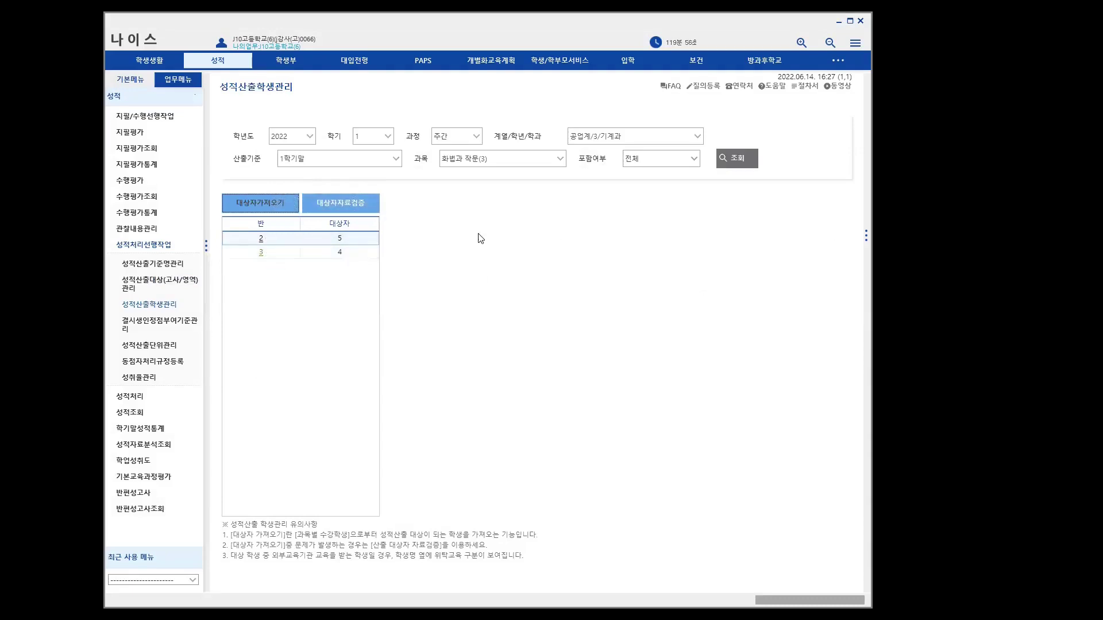
Step: Import the grade-calculation students for 빅데이터 분석(4) and open the student list of class 2
{"action": "left_click", "coordinate": [557, 166]}
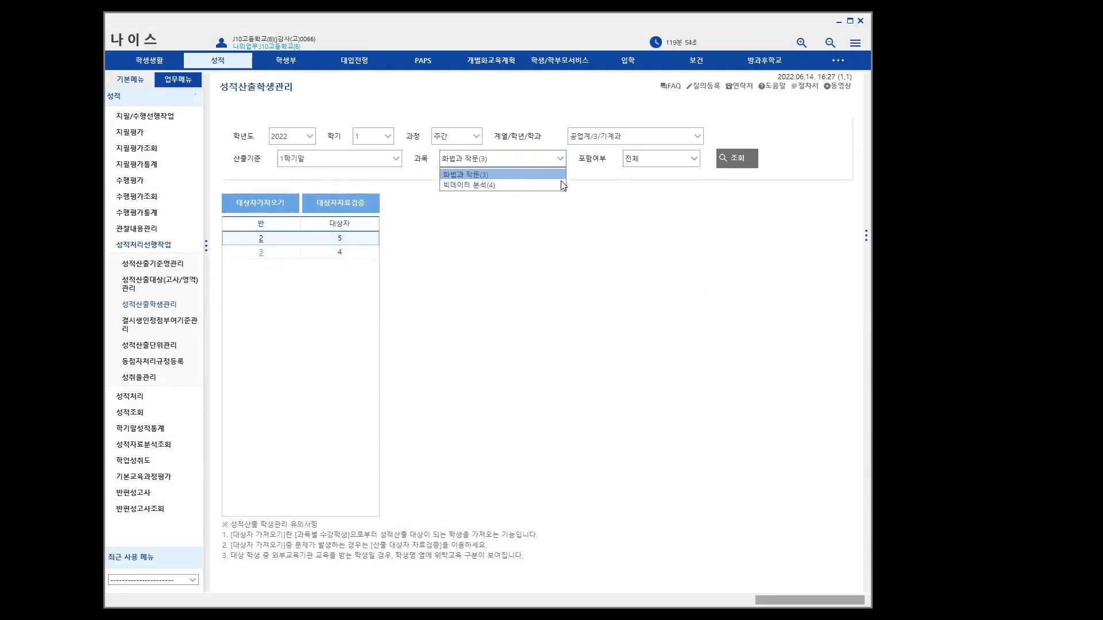
{"action": "left_click", "coordinate": [497, 183]}
{"action": "left_click", "coordinate": [732, 166]}
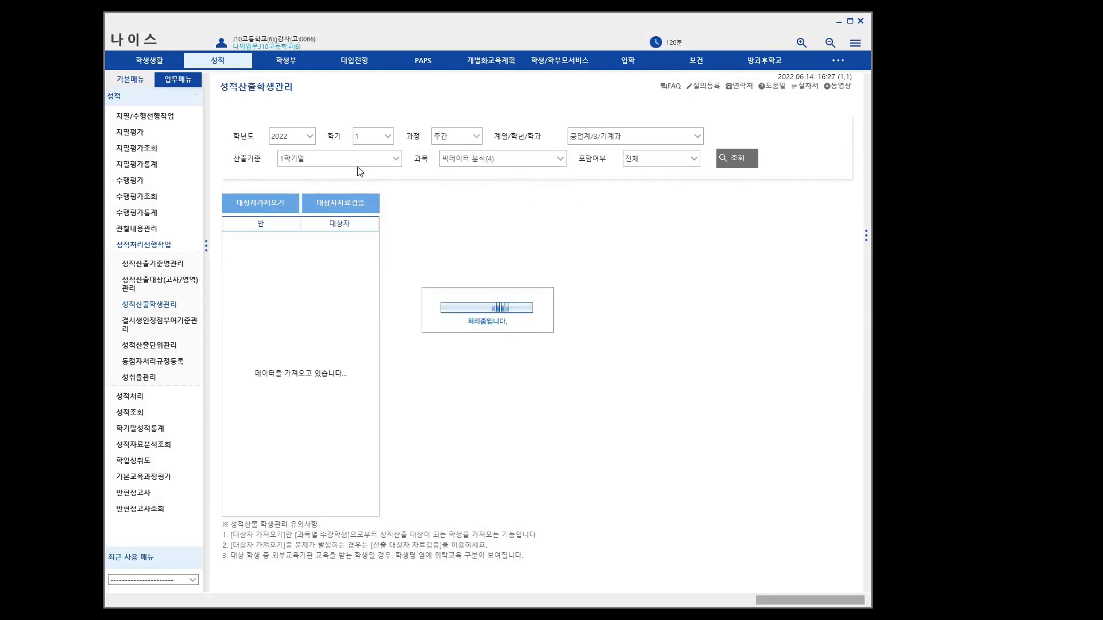
{"action": "left_click", "coordinate": [263, 204]}
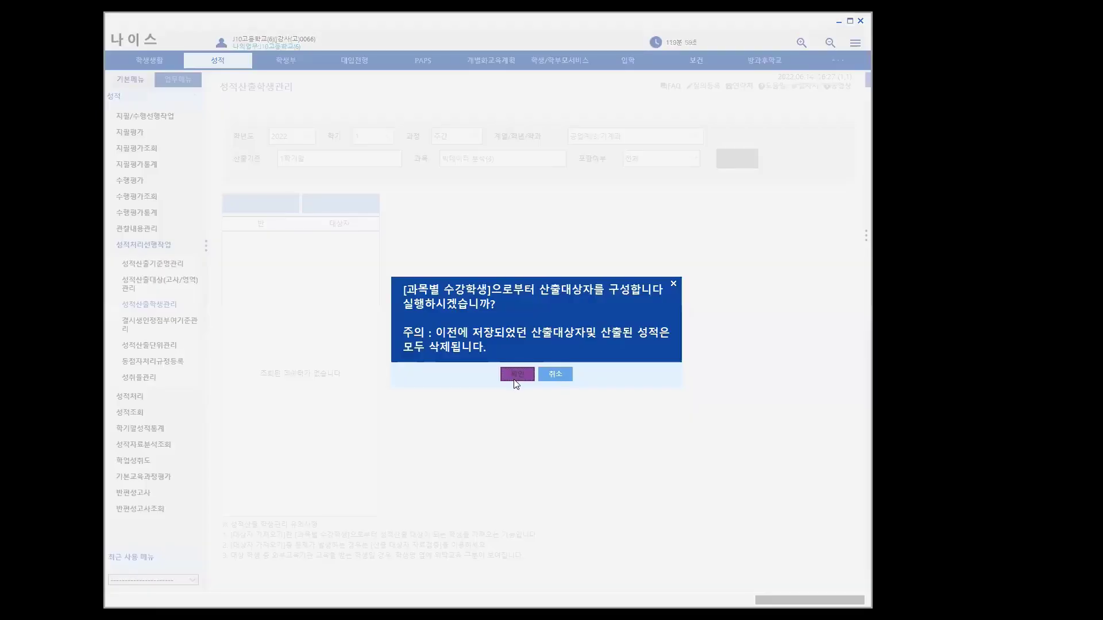
{"action": "left_click", "coordinate": [517, 374]}
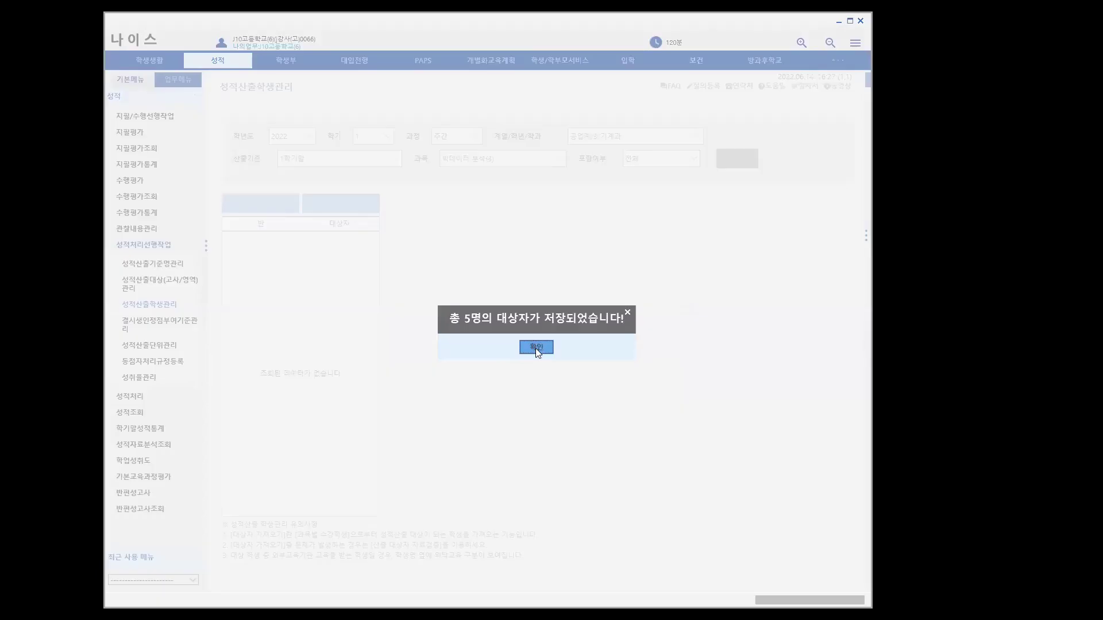
{"action": "left_click", "coordinate": [535, 348]}
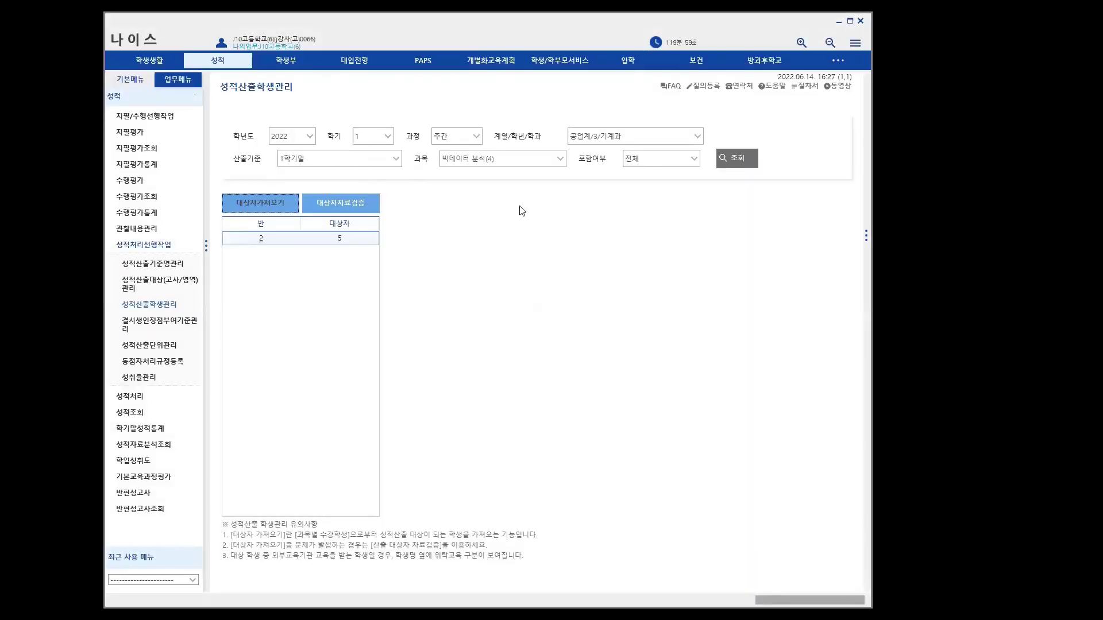
{"action": "left_click", "coordinate": [270, 239]}
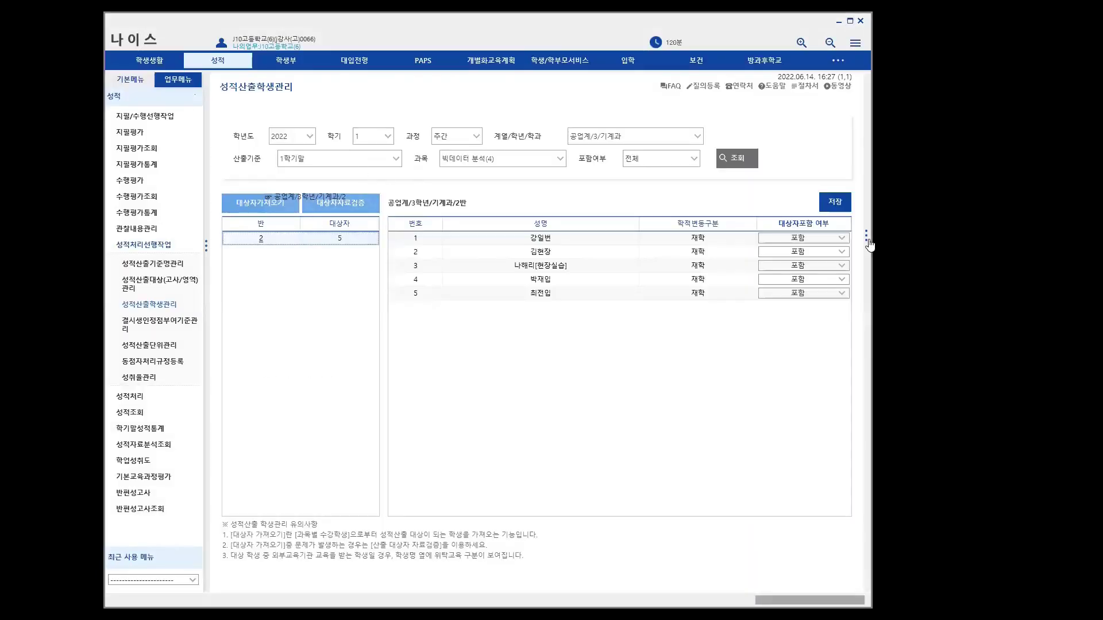
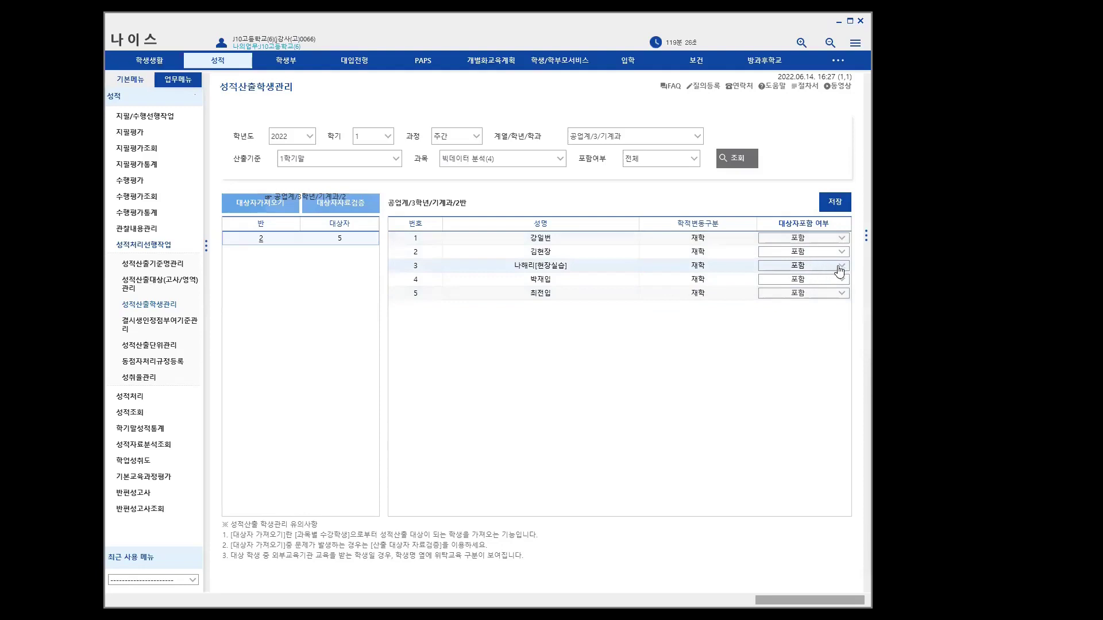
Step: Set the third student's inclusion status to 포함안함 and return it to 포함
{"action": "left_click", "coordinate": [842, 267]}
{"action": "left_click", "coordinate": [782, 291]}
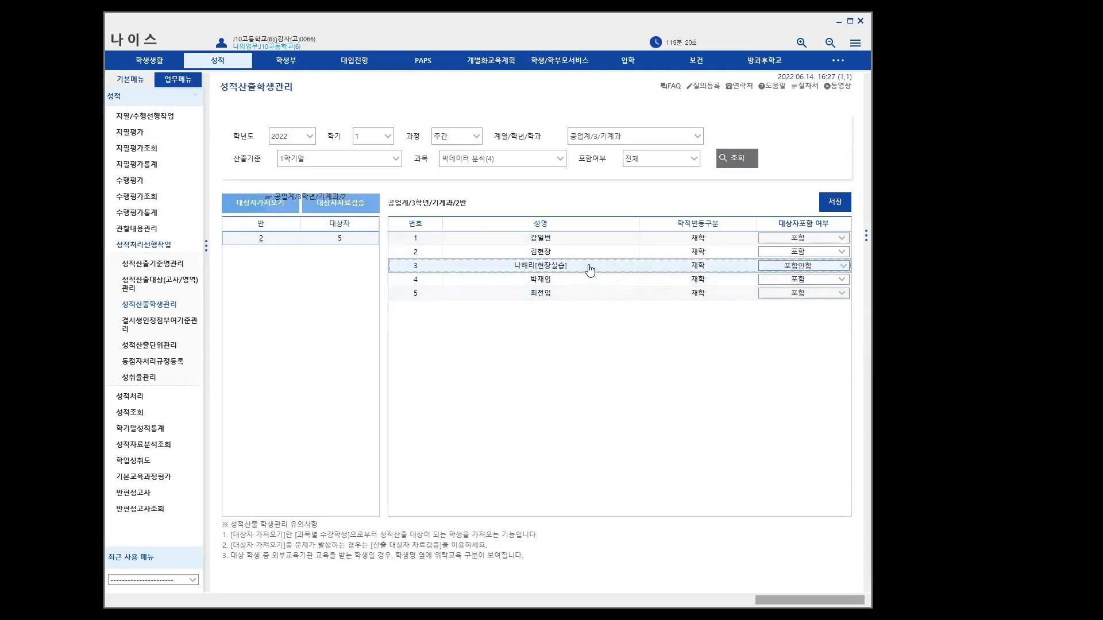
{"action": "left_click", "coordinate": [843, 268]}
{"action": "left_click", "coordinate": [830, 279]}
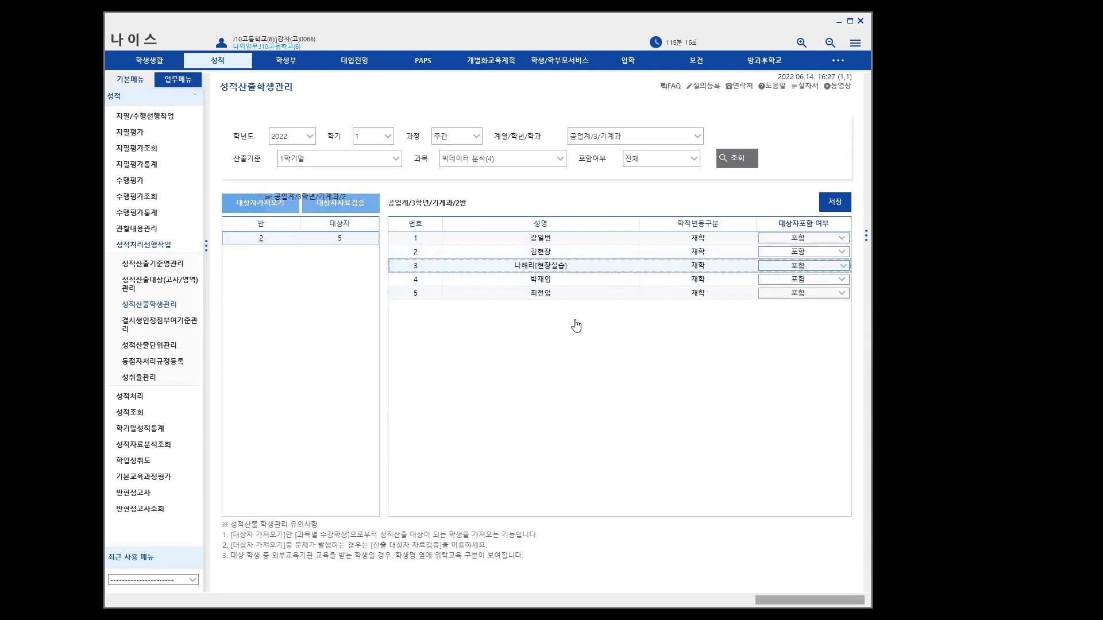
Step: Try 포함안함 as the first student's inclusion status, then restore 포함
{"action": "left_click", "coordinate": [844, 240]}
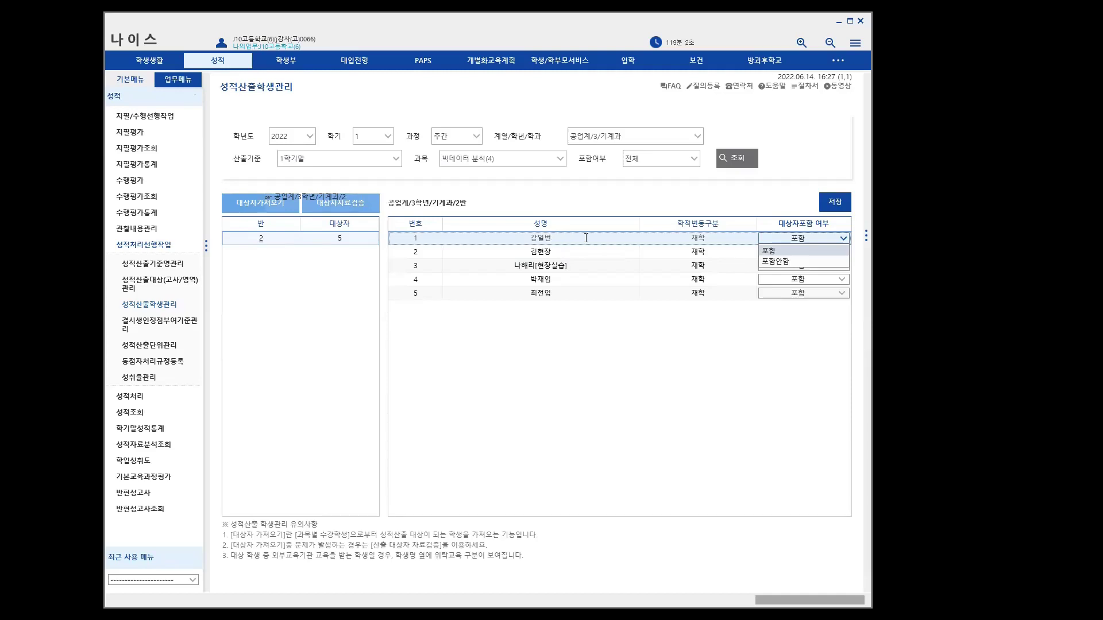
{"action": "left_click", "coordinate": [782, 262]}
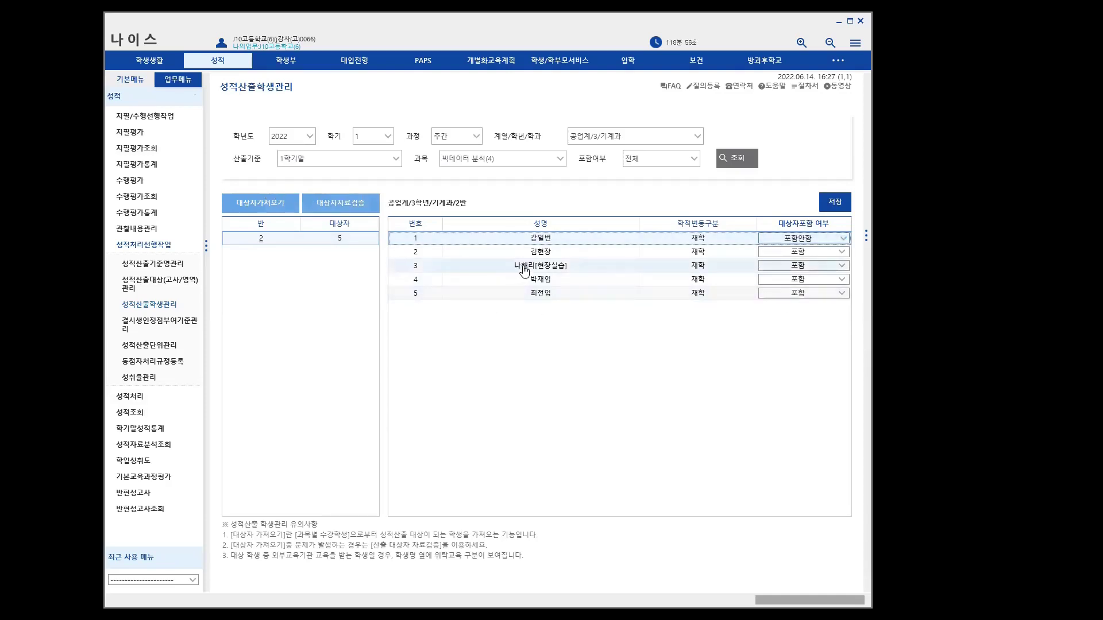
{"action": "left_click", "coordinate": [842, 238]}
{"action": "left_click", "coordinate": [804, 250]}
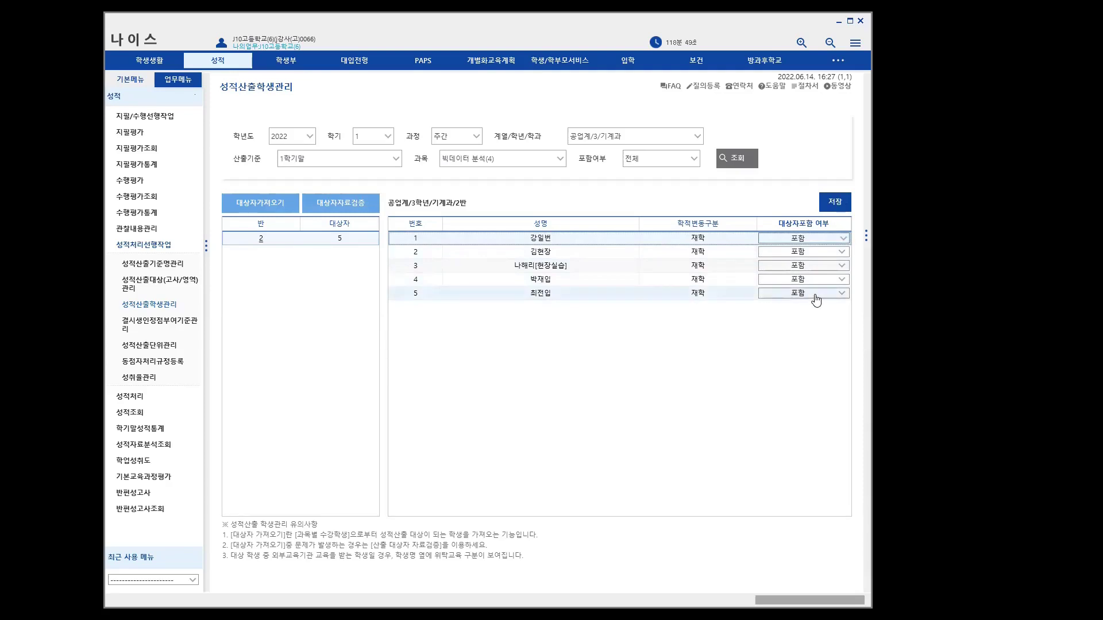
Step: Save the inclusion settings of class 2 for 빅데이터 분석(4)
{"action": "left_click", "coordinate": [834, 201]}
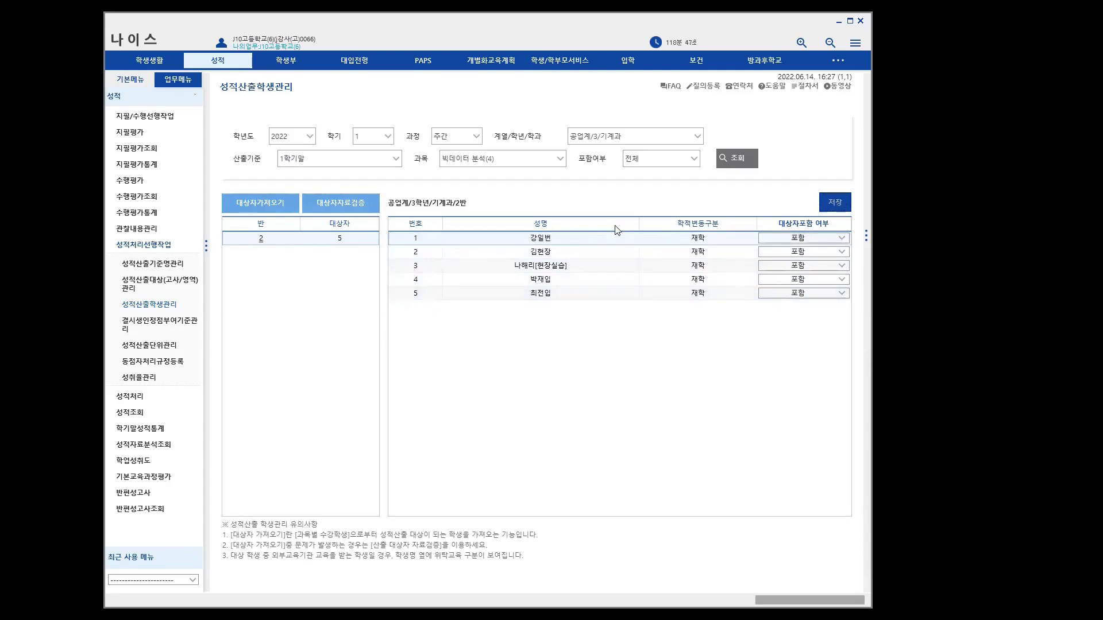
{"action": "left_click", "coordinate": [535, 347]}
Step: Open 결시생인정점부여기준관리 and review the criteria for 일반결시 and 모두결시
{"action": "left_click", "coordinate": [171, 326]}
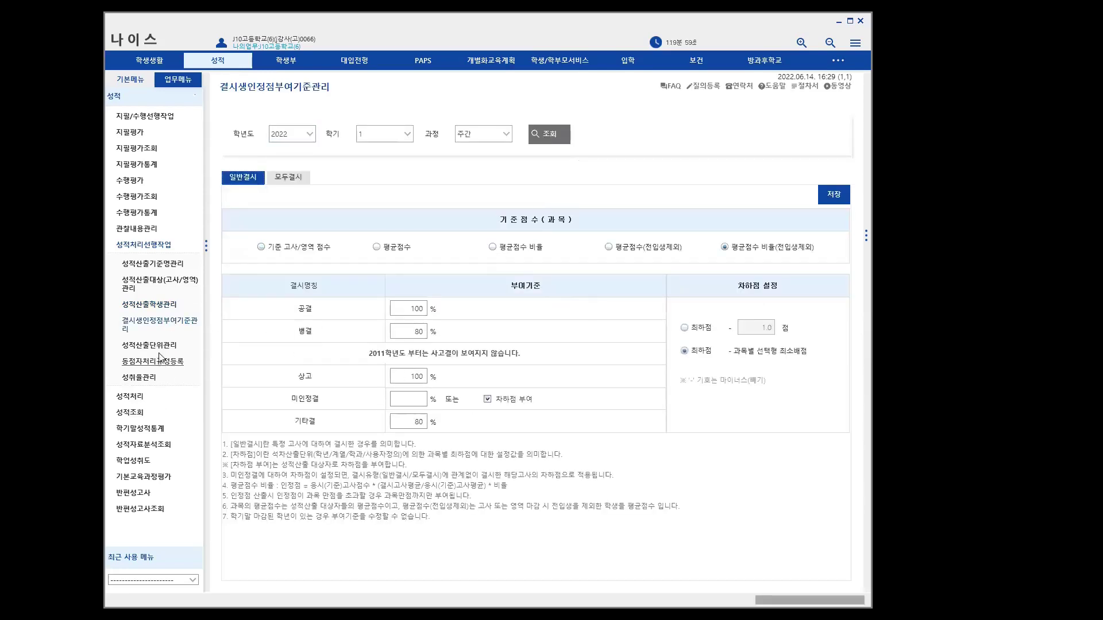
{"action": "left_click", "coordinate": [293, 178]}
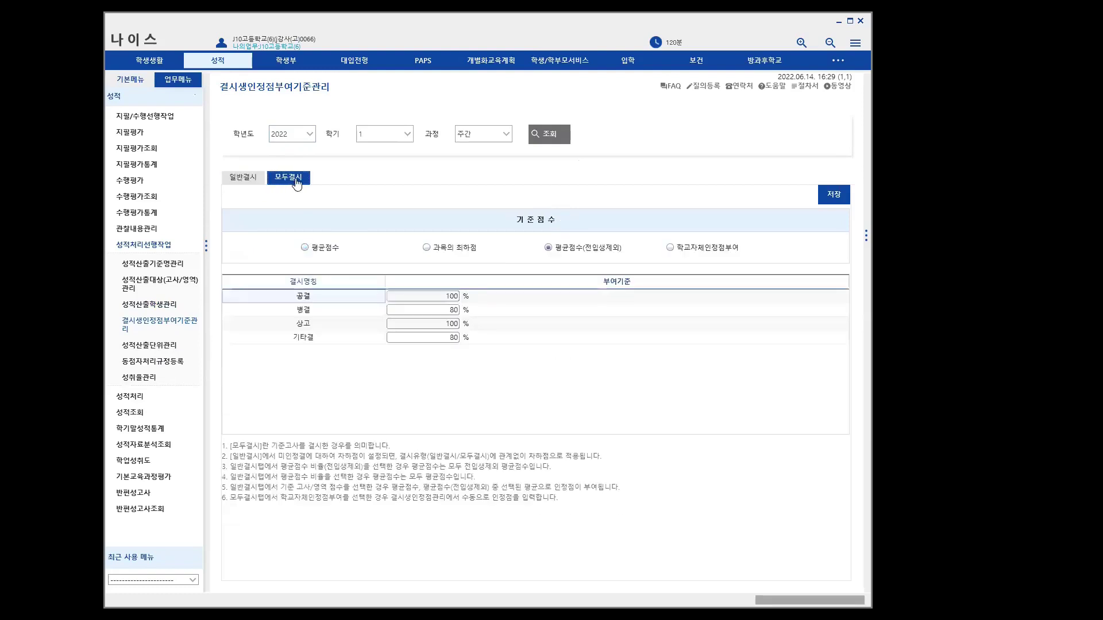
Step: Open 성적산출단위관리 and query the grade 3 subjects with 1학기말 as the calculation basis
{"action": "left_click", "coordinate": [161, 346]}
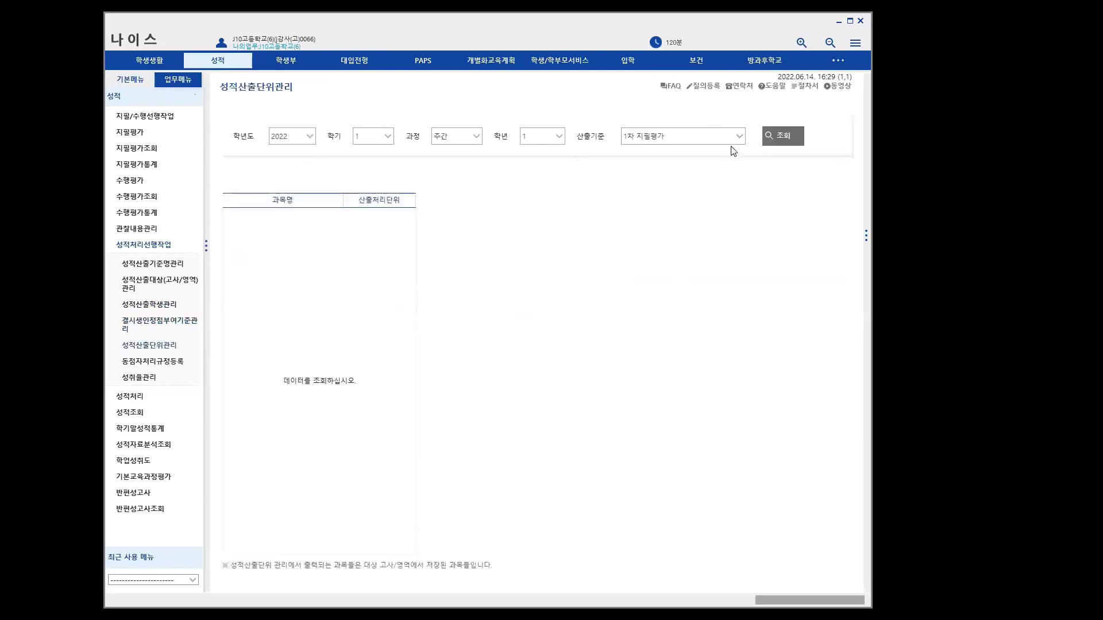
{"action": "left_click", "coordinate": [738, 138]}
{"action": "left_click", "coordinate": [660, 173]}
{"action": "left_click", "coordinate": [781, 137]}
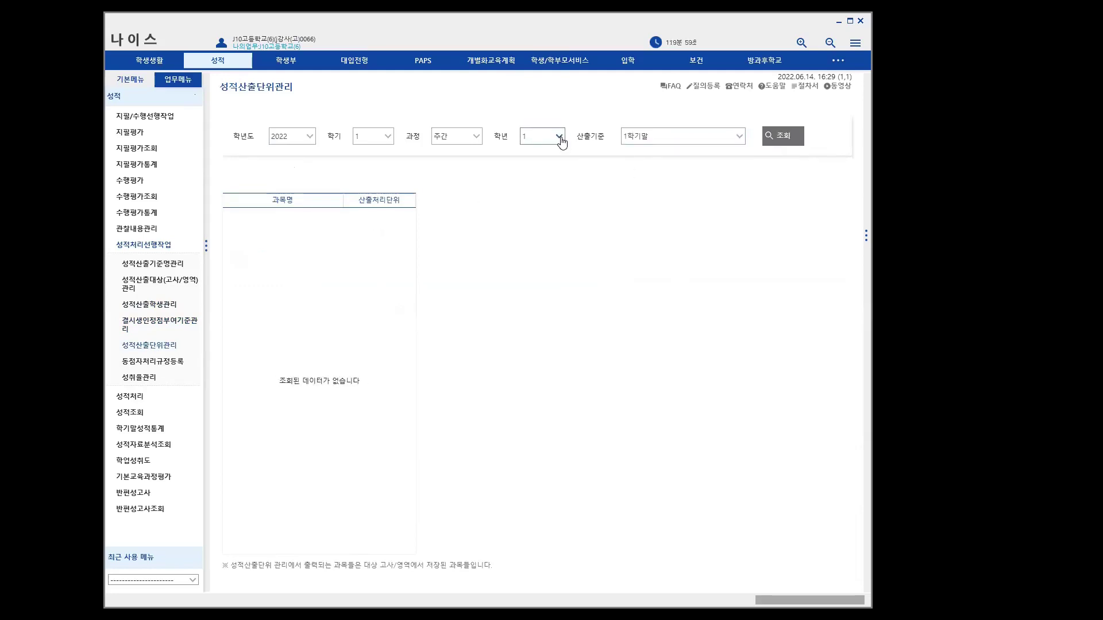
{"action": "left_click", "coordinate": [560, 138]}
{"action": "left_click", "coordinate": [540, 179]}
{"action": "left_click", "coordinate": [737, 142]}
{"action": "left_click", "coordinate": [661, 173]}
{"action": "left_click", "coordinate": [781, 137]}
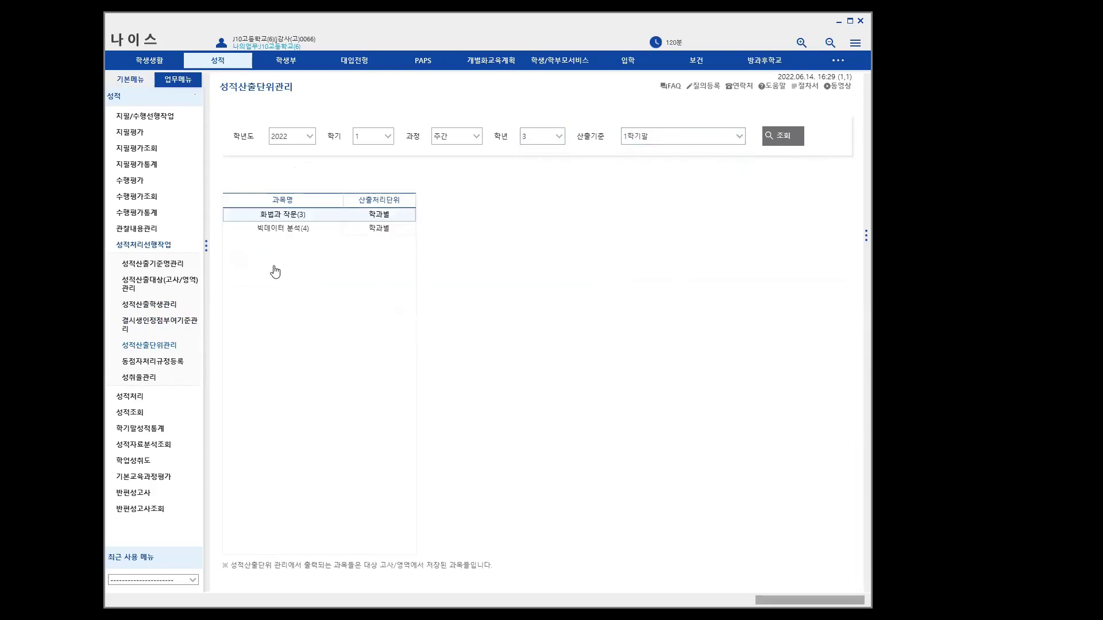
Step: Save the grade-calculation unit of 화법과 작문(3) as 학과별
{"action": "left_click", "coordinate": [271, 214]}
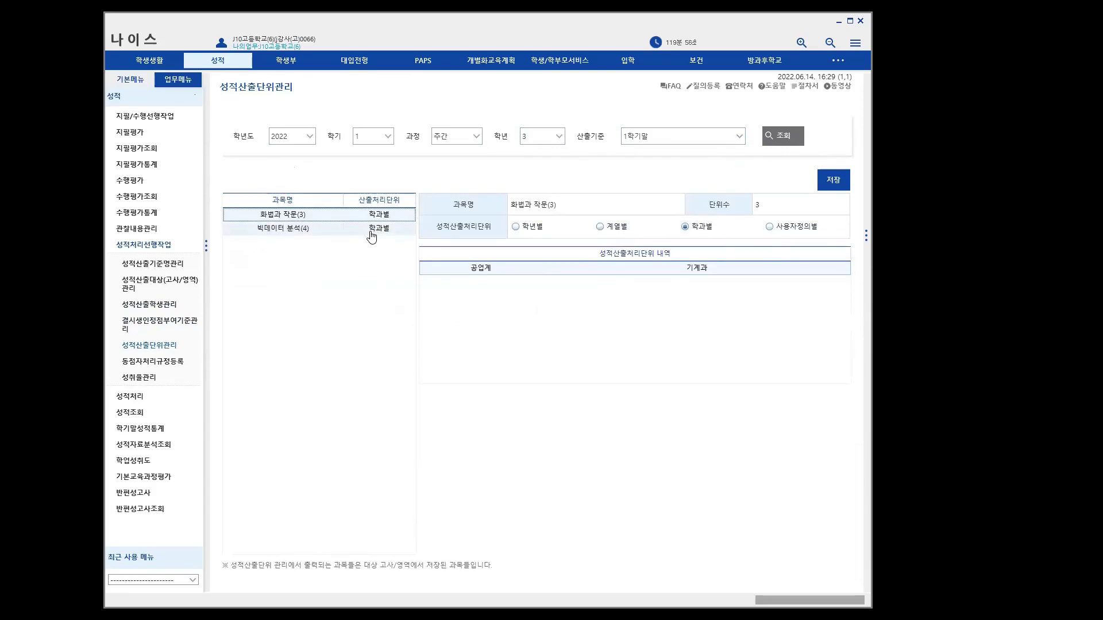
{"action": "left_click", "coordinate": [833, 180]}
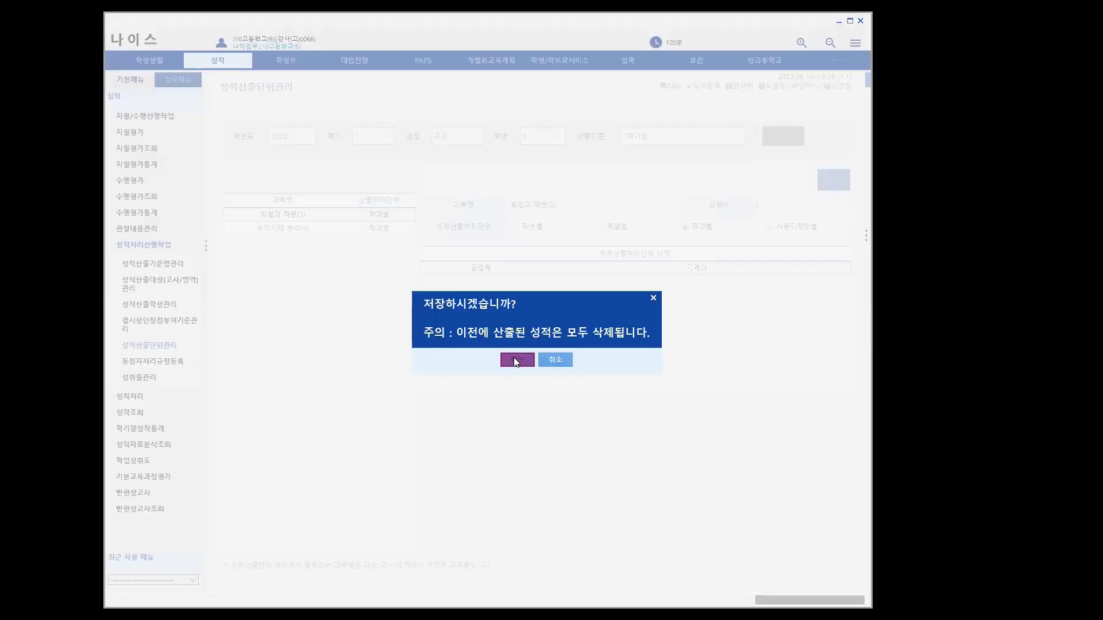
{"action": "left_click", "coordinate": [522, 356]}
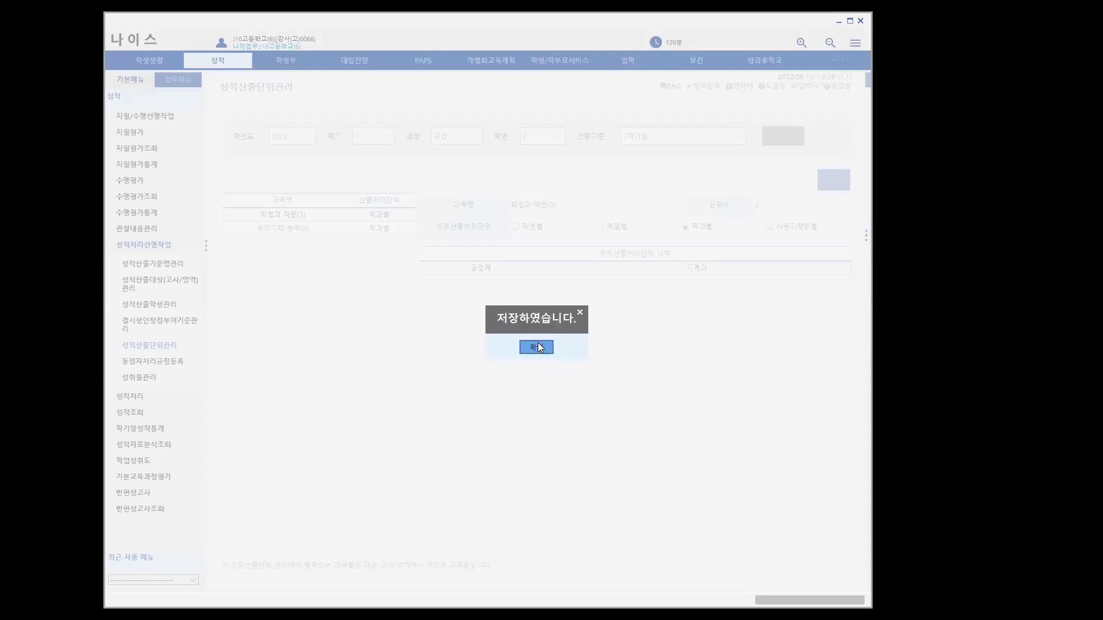
{"action": "left_click", "coordinate": [538, 345]}
Step: Save 학과별 as the grade-calculation unit for 빅데이터 분석(4)
{"action": "left_click", "coordinate": [377, 230]}
{"action": "left_click", "coordinate": [834, 185]}
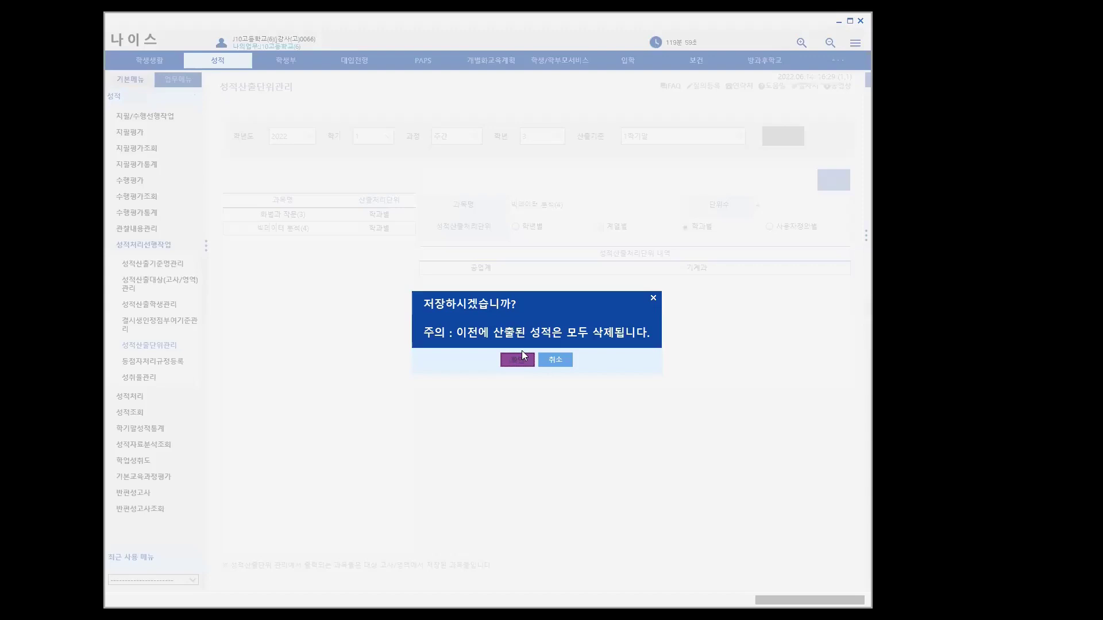
{"action": "left_click", "coordinate": [520, 358]}
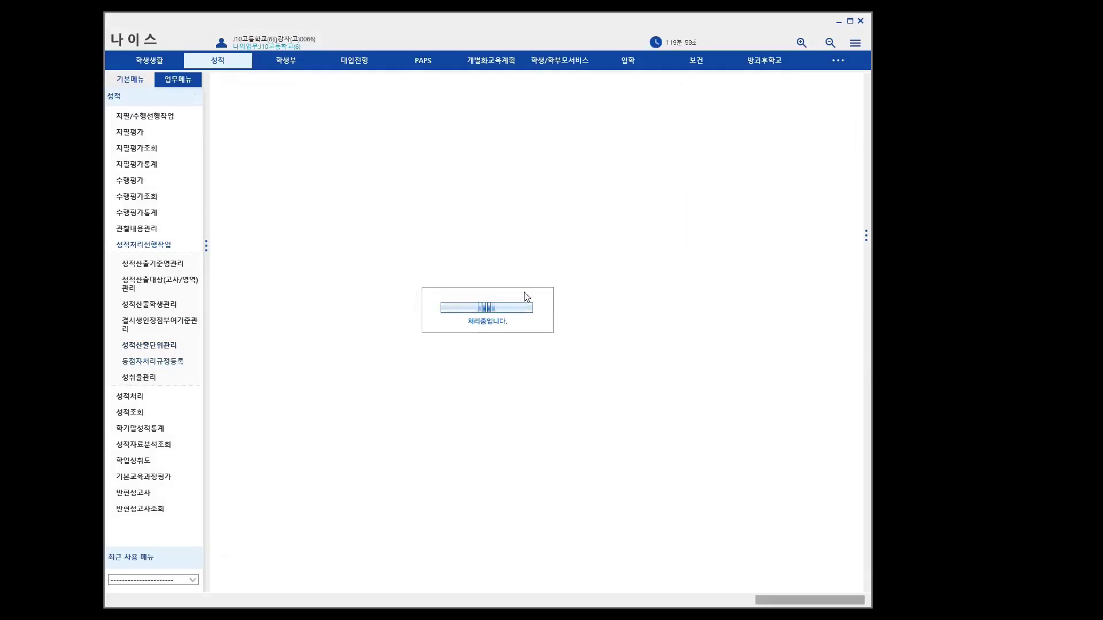
Step: In 동점자처리규정등록, query the tie-handling rules for 공업계/3/기계과 and the subject 화법과 작문(3)
{"action": "left_click", "coordinate": [695, 137]}
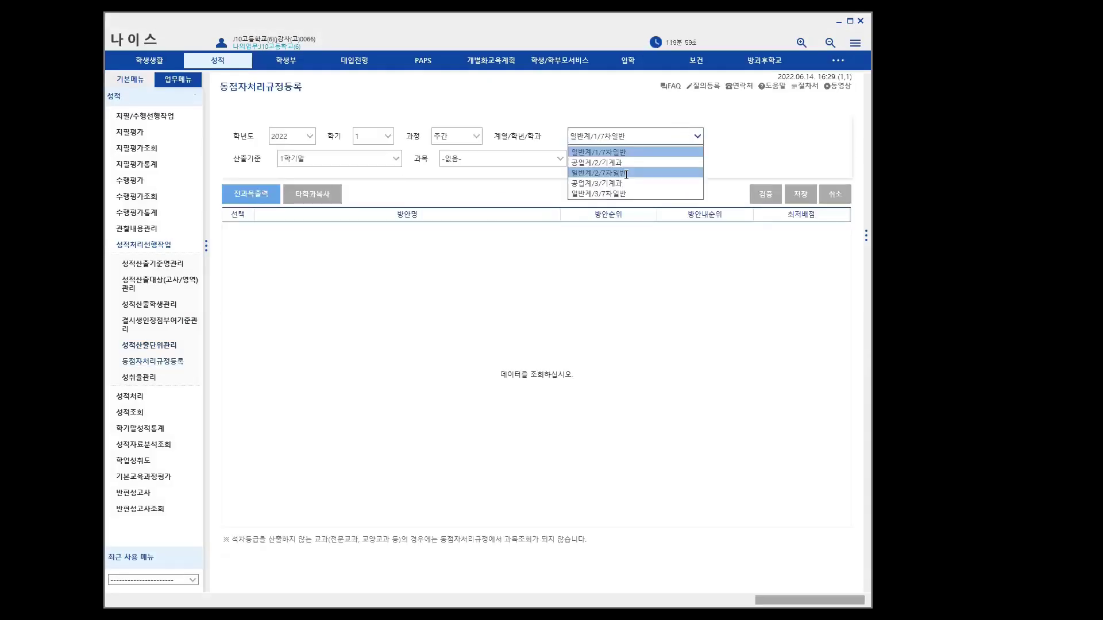
{"action": "left_click", "coordinate": [625, 194]}
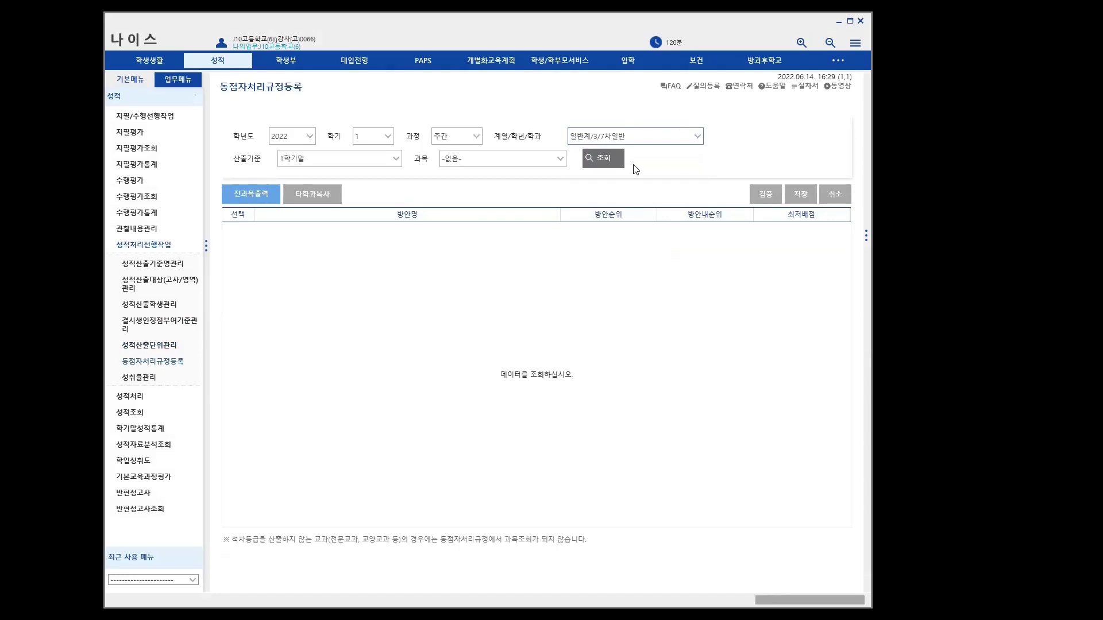
{"action": "left_click", "coordinate": [697, 138]}
{"action": "left_click", "coordinate": [661, 182]}
{"action": "left_click", "coordinate": [559, 160]}
{"action": "left_click", "coordinate": [560, 161]}
{"action": "left_click", "coordinate": [561, 162]}
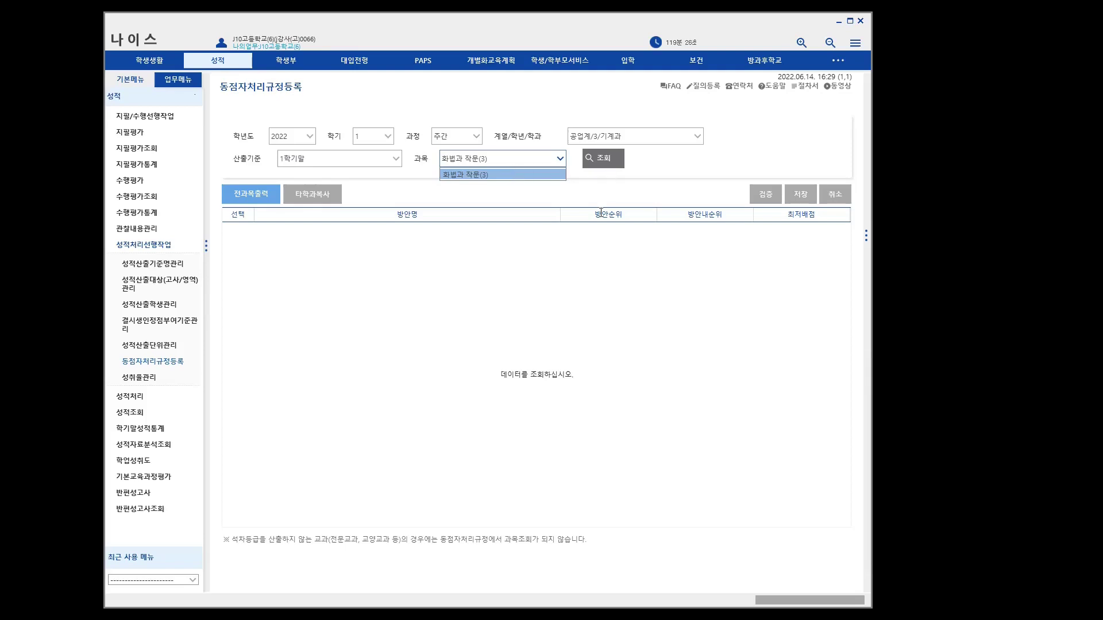
{"action": "left_click", "coordinate": [601, 156]}
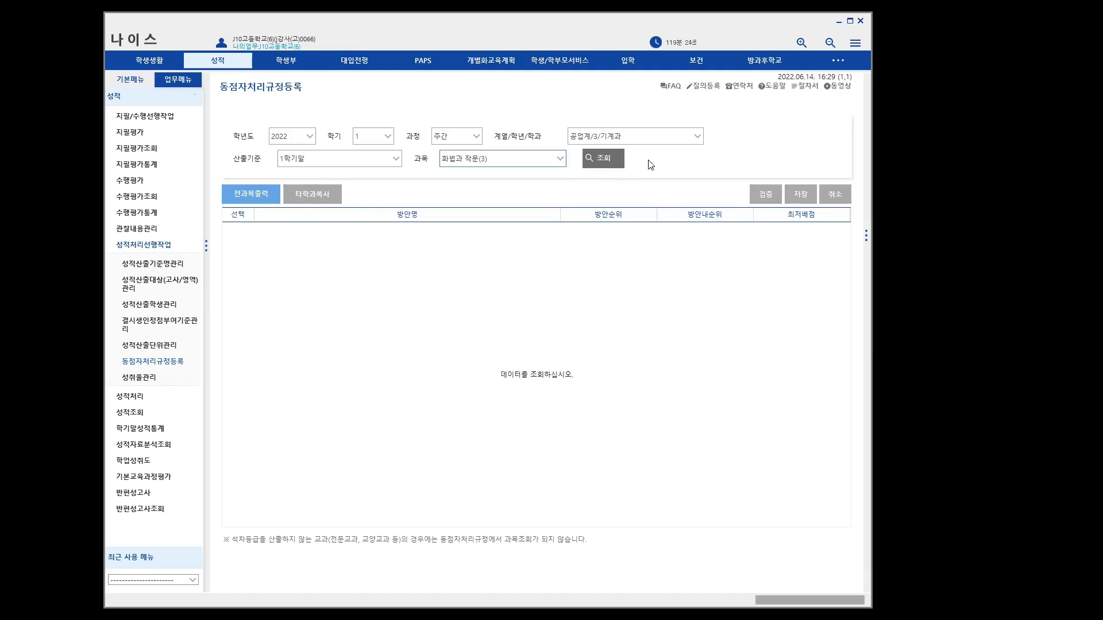
{"action": "left_click", "coordinate": [601, 161]}
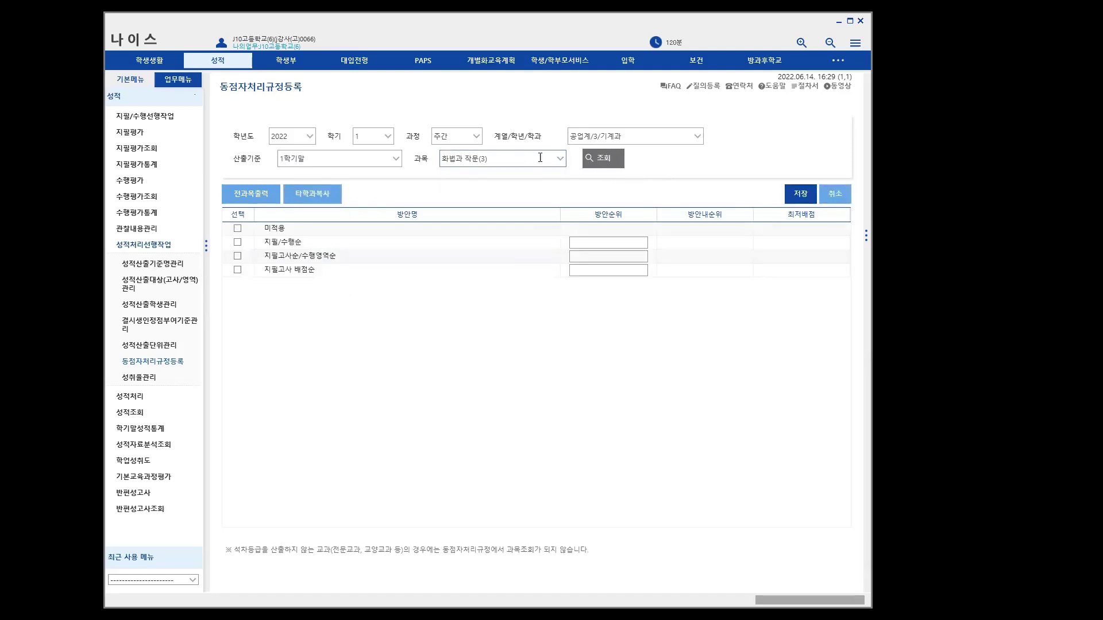
Step: Enable the 지필/수행순 tie rule with 방안순위 1, ranking 지필고사 as 1 and 수행영역 as 2 within it
{"action": "left_click", "coordinate": [237, 230]}
{"action": "left_click", "coordinate": [238, 230]}
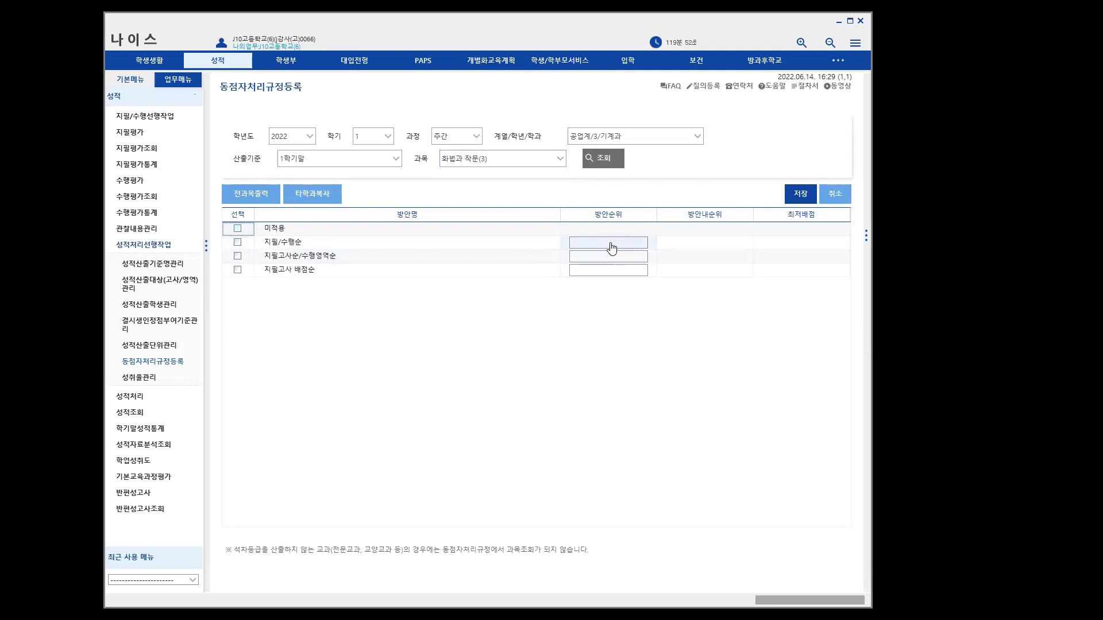
{"action": "left_click", "coordinate": [247, 243]}
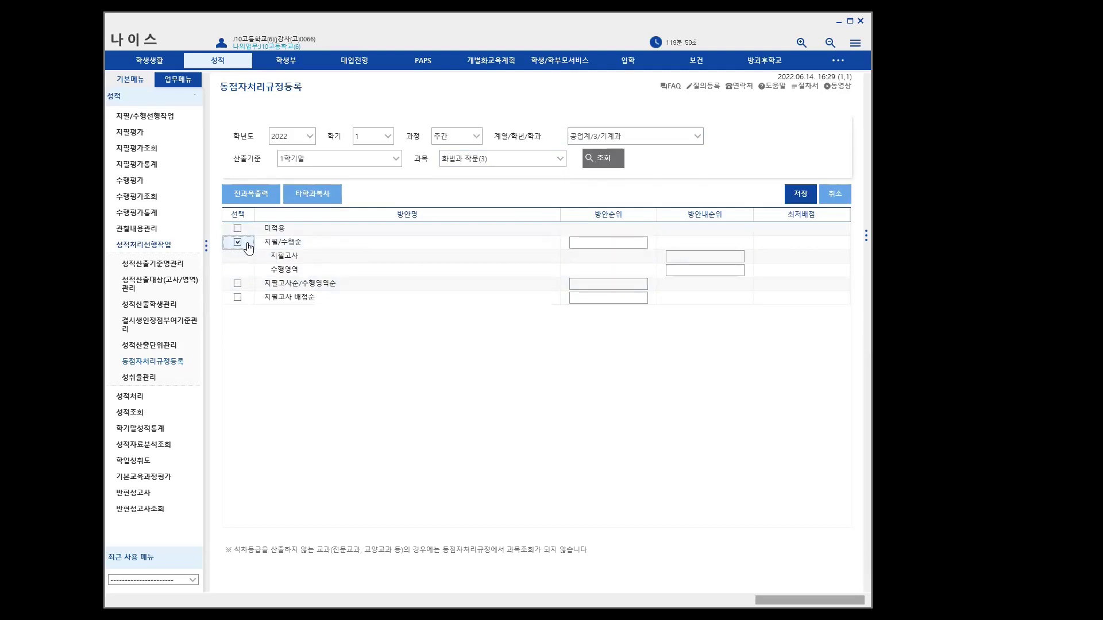
{"action": "left_click", "coordinate": [619, 242]}
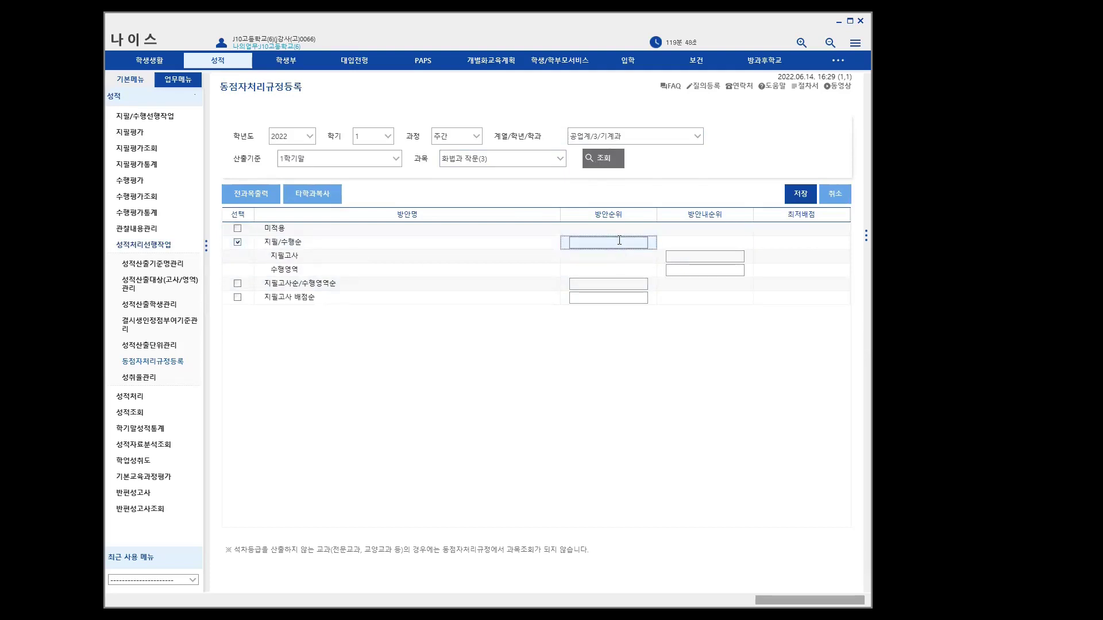
{"action": "type", "text": "1"}
{"action": "left_click", "coordinate": [732, 260]}
{"action": "type", "text": "1"}
{"action": "left_click", "coordinate": [711, 271]}
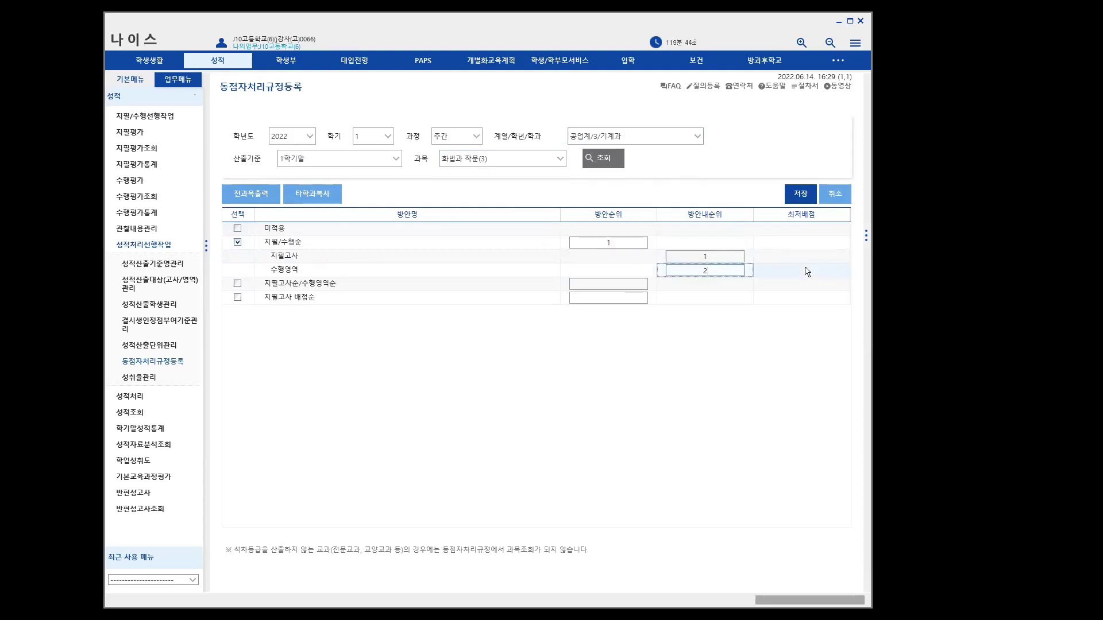
Step: Enable the 지필고사순/수행영역순 rule, ranking 2차 지필평가 as 1 and 1차 지필평가 as 2 within it
{"action": "left_click", "coordinate": [238, 284]}
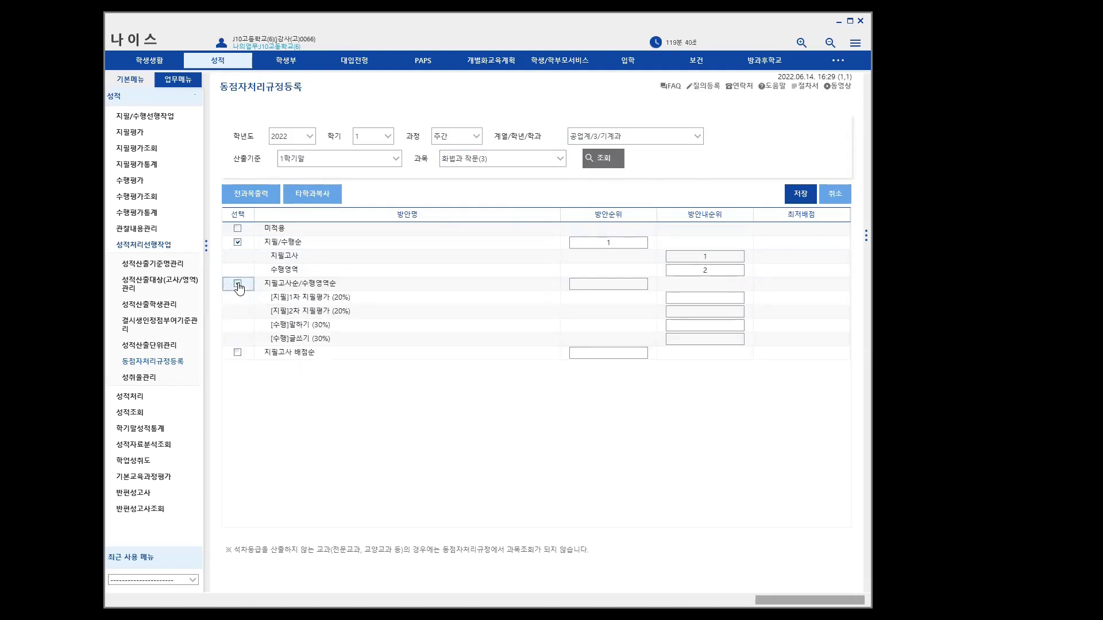
{"action": "left_click", "coordinate": [239, 286]}
{"action": "left_click", "coordinate": [698, 313]}
{"action": "type", "text": "1"}
{"action": "left_click", "coordinate": [716, 298]}
{"action": "type", "text": "2"}
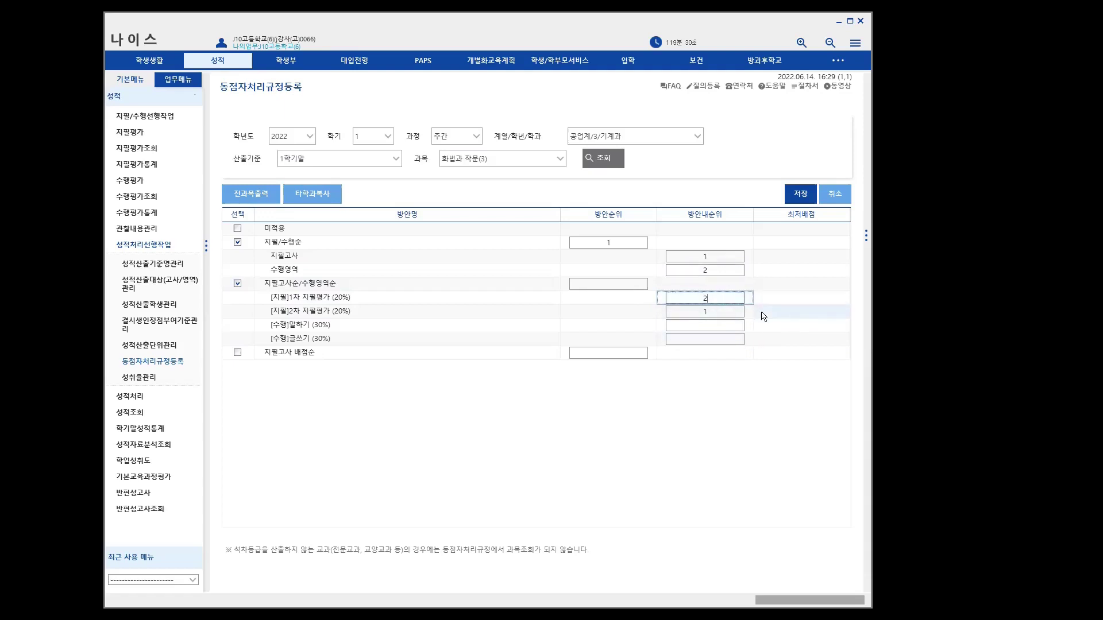
Step: Rank [수행]말하기 as 3 and [수행]글쓰기 as 4 within the 지필고사순/수행영역순 rule
{"action": "left_click", "coordinate": [710, 327]}
{"action": "type", "text": "3"}
{"action": "left_click", "coordinate": [712, 340]}
{"action": "type", "text": "4"}
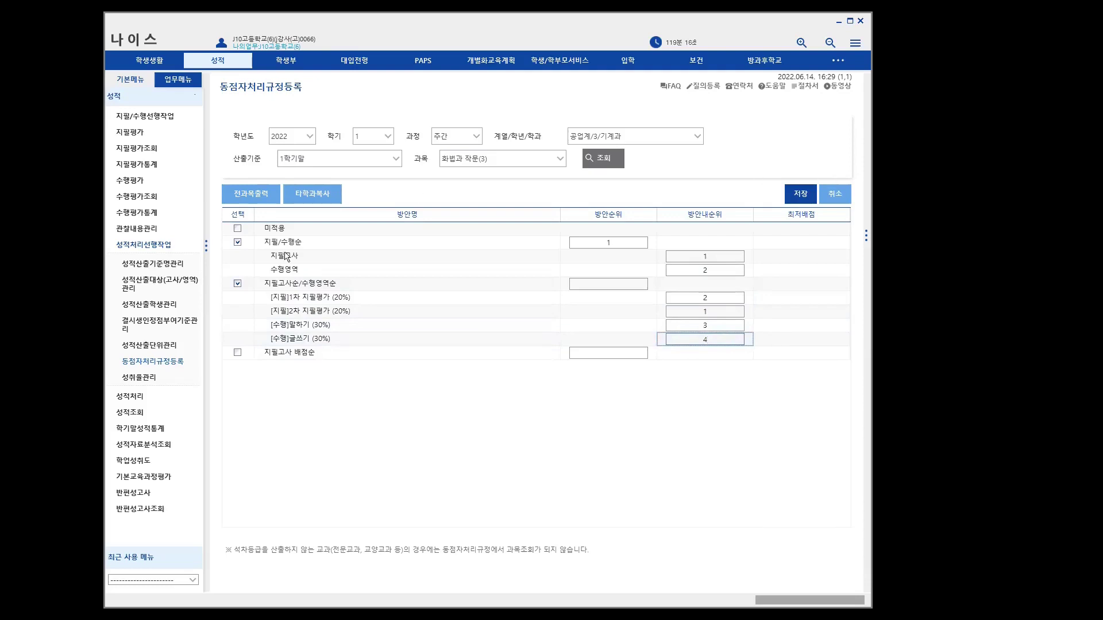
Step: Try the 지필고사 배점순 rule, and clear the ranks of [수행]말하기 and [수행]글쓰기
{"action": "left_click", "coordinate": [237, 354]}
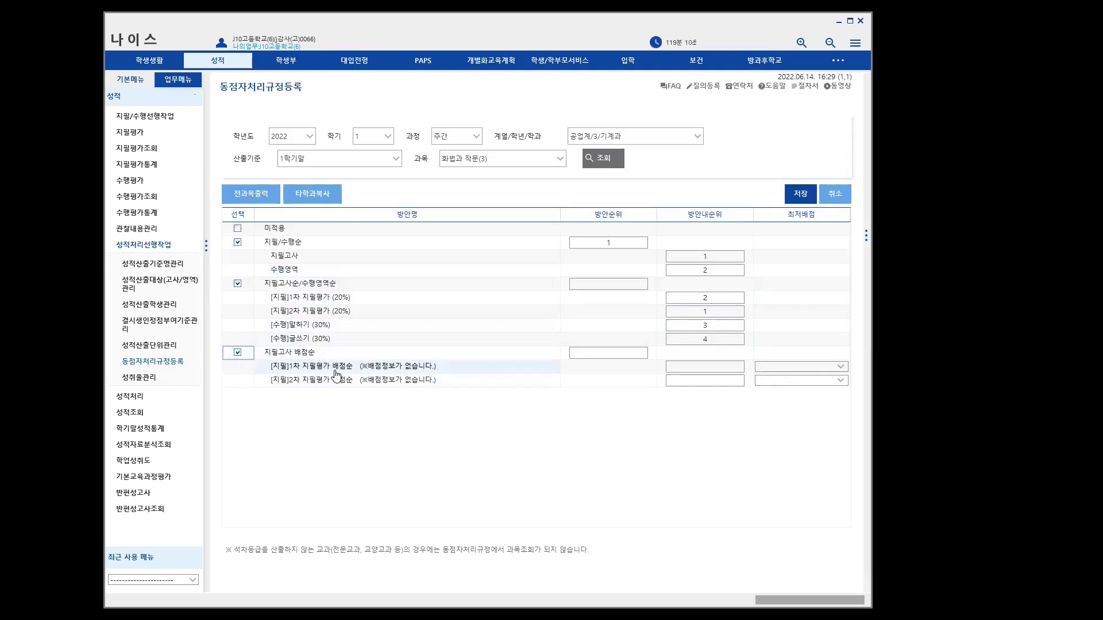
{"action": "left_click", "coordinate": [239, 354]}
{"action": "left_click", "coordinate": [712, 325]}
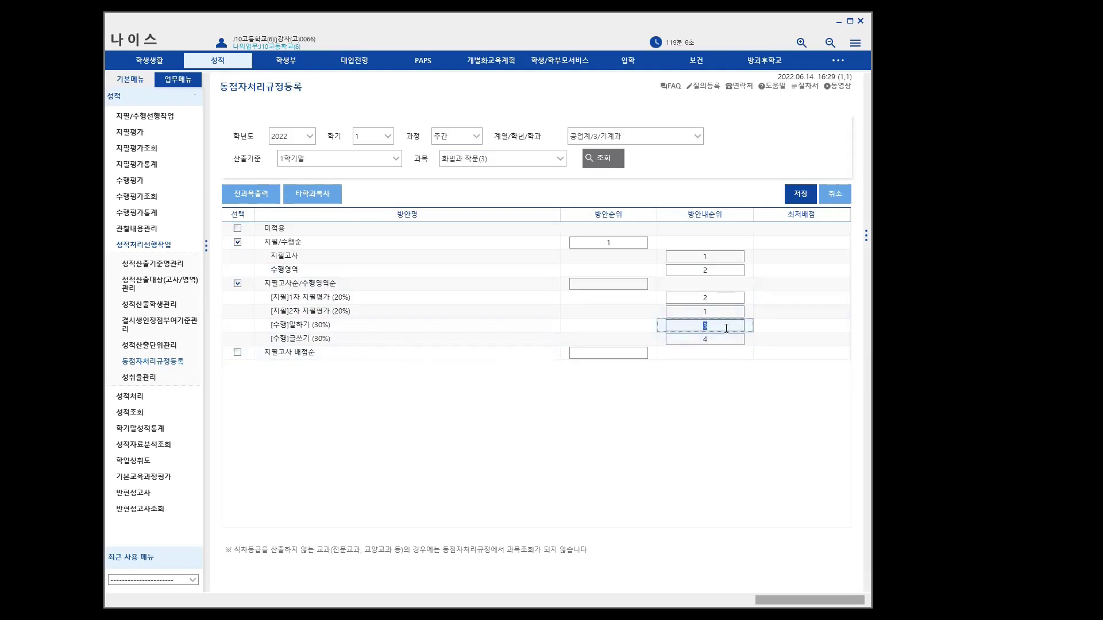
{"action": "key", "text": "BackSpace"}
{"action": "left_click", "coordinate": [712, 339]}
{"action": "key", "text": "BackSpace"}
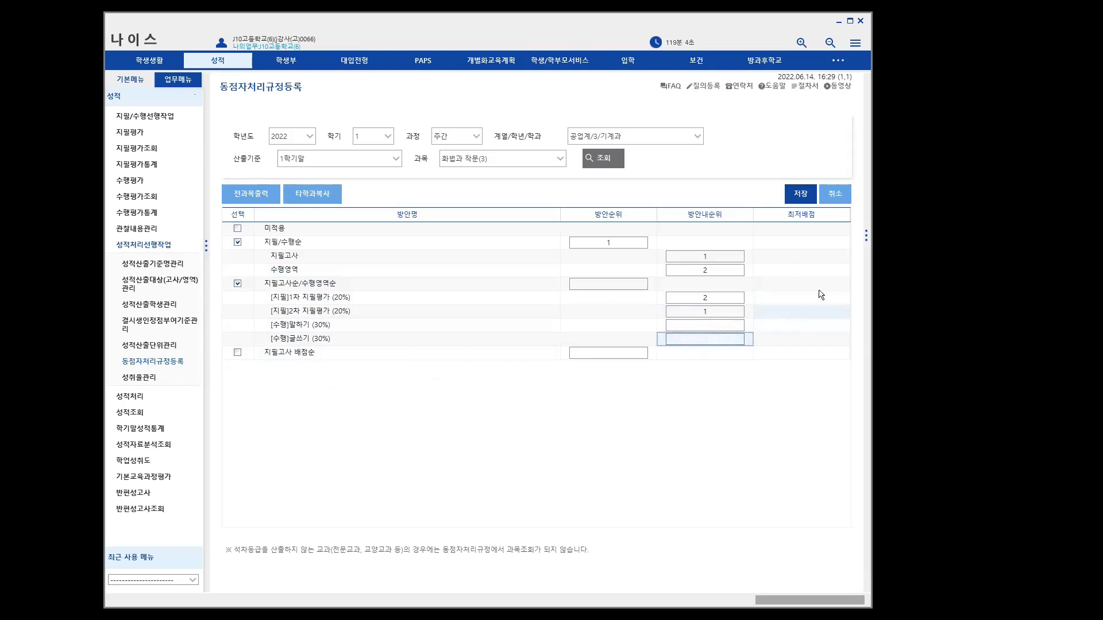
Step: Set the 방안순위 of 지필고사순/수행영역순 to 2 and save the tie-handling rules for 화법과 작문(3)
{"action": "left_click", "coordinate": [801, 197]}
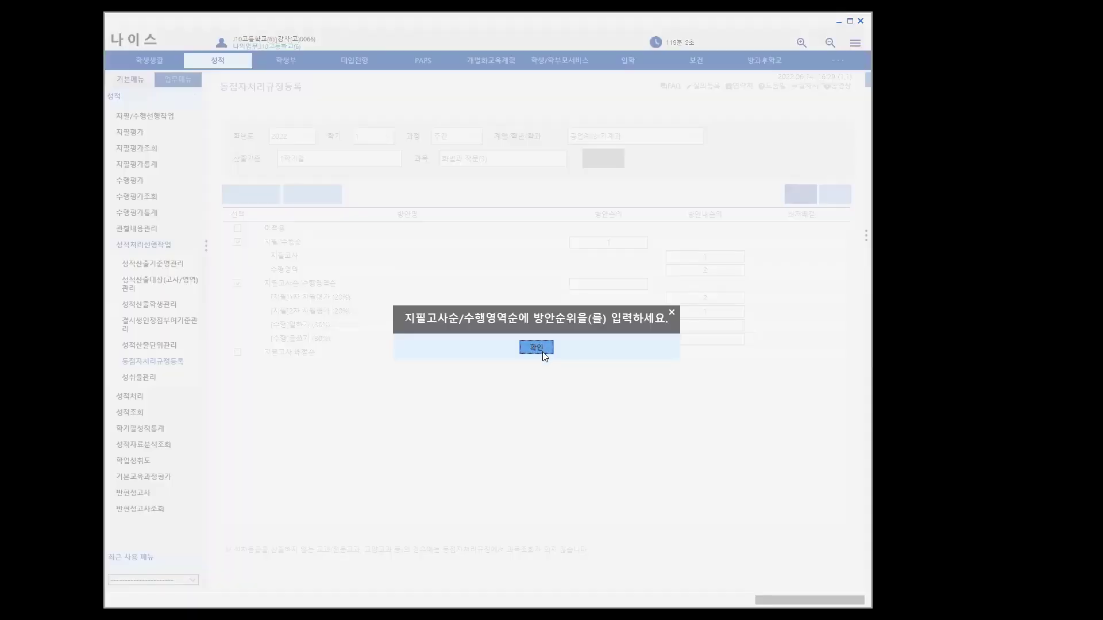
{"action": "left_click", "coordinate": [536, 347]}
{"action": "type", "text": "2"}
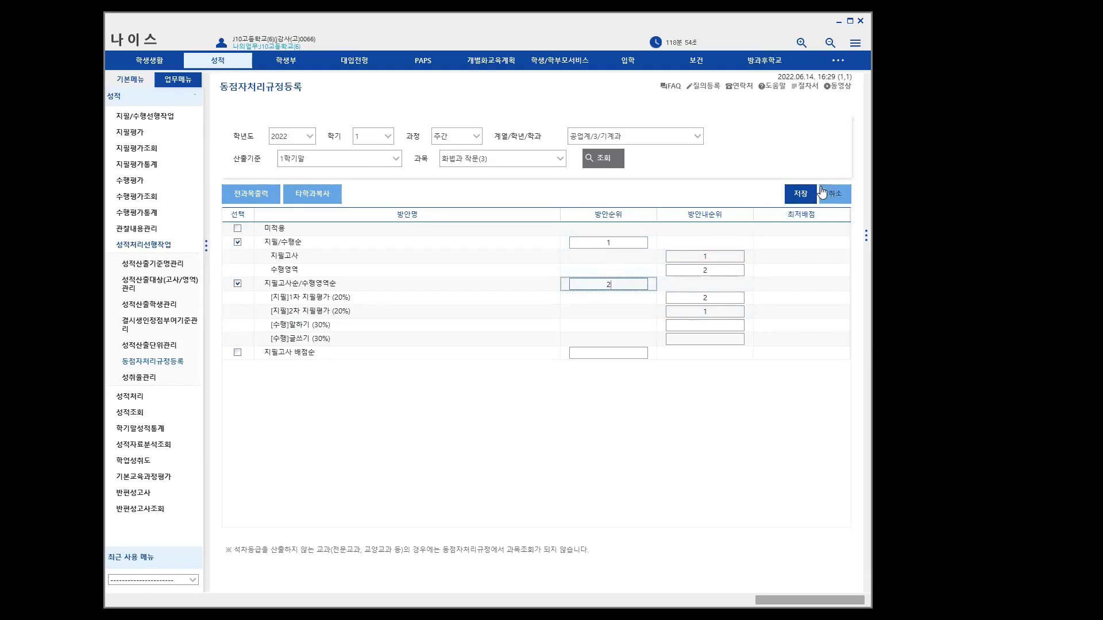
{"action": "left_click", "coordinate": [802, 196]}
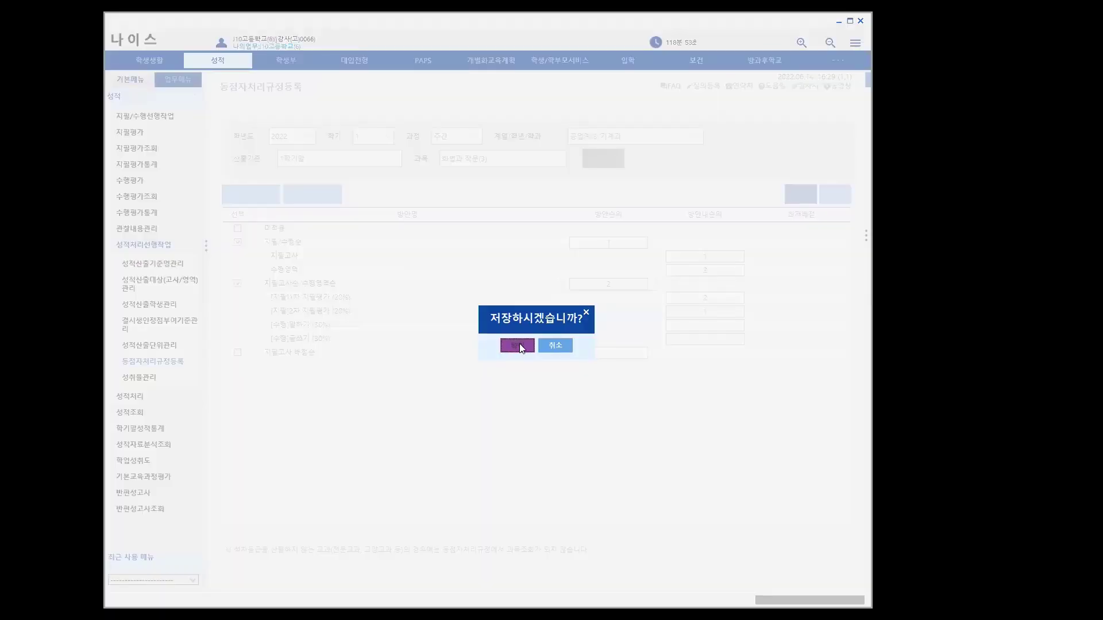
{"action": "left_click", "coordinate": [519, 345]}
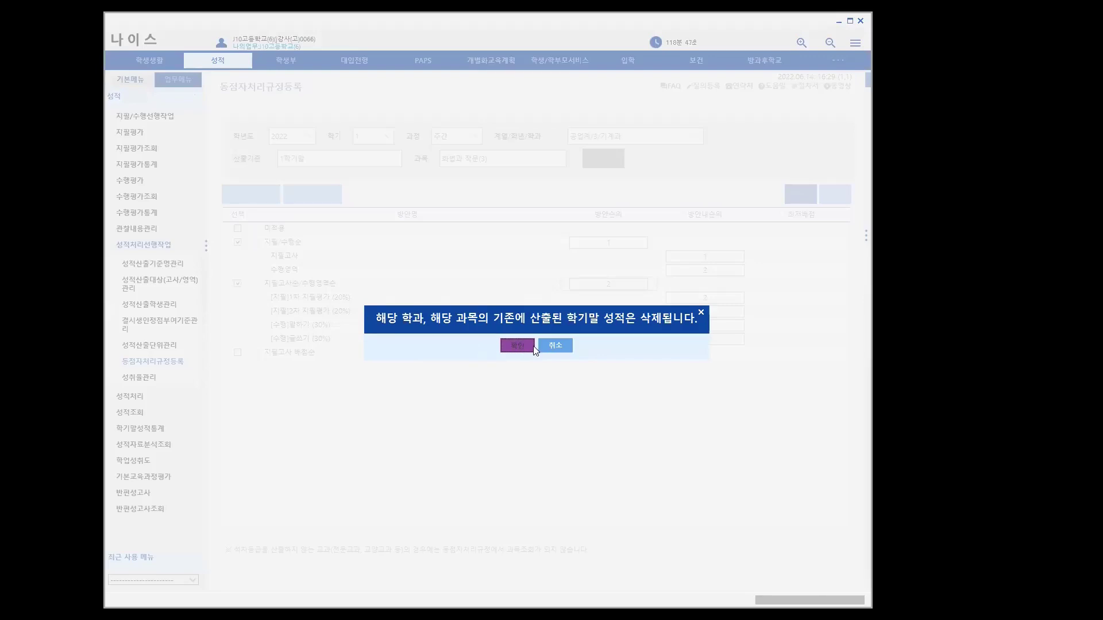
{"action": "left_click", "coordinate": [519, 344]}
{"action": "left_click", "coordinate": [533, 346]}
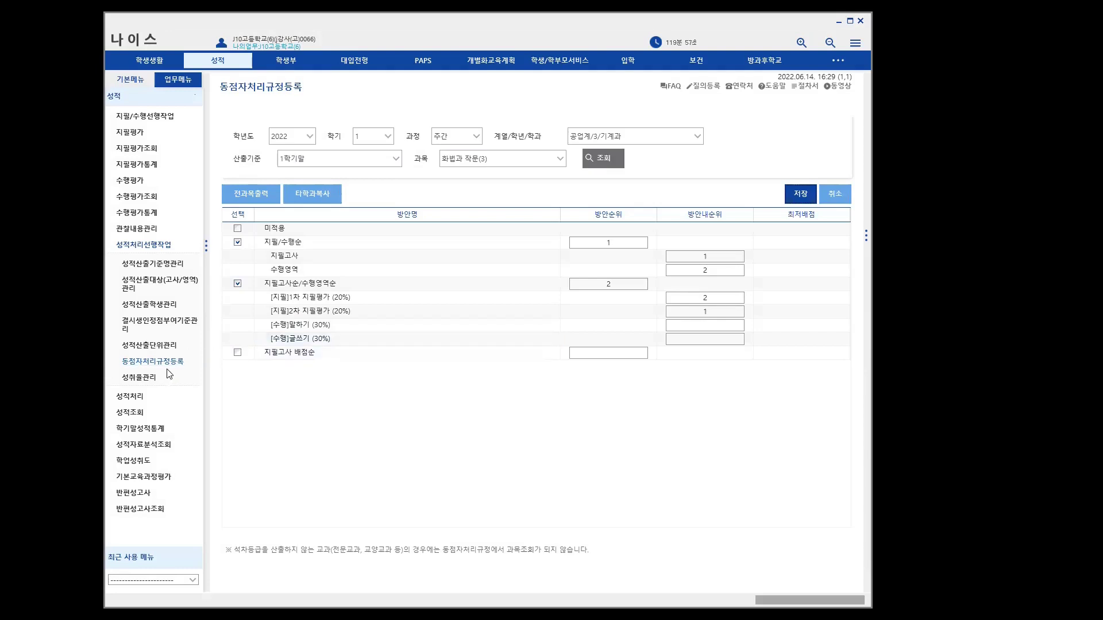
Step: Open 성취율관리 and query the subjects of 공업계/3/기계과 with 1학기말 as the calculation basis
{"action": "left_click", "coordinate": [139, 378]}
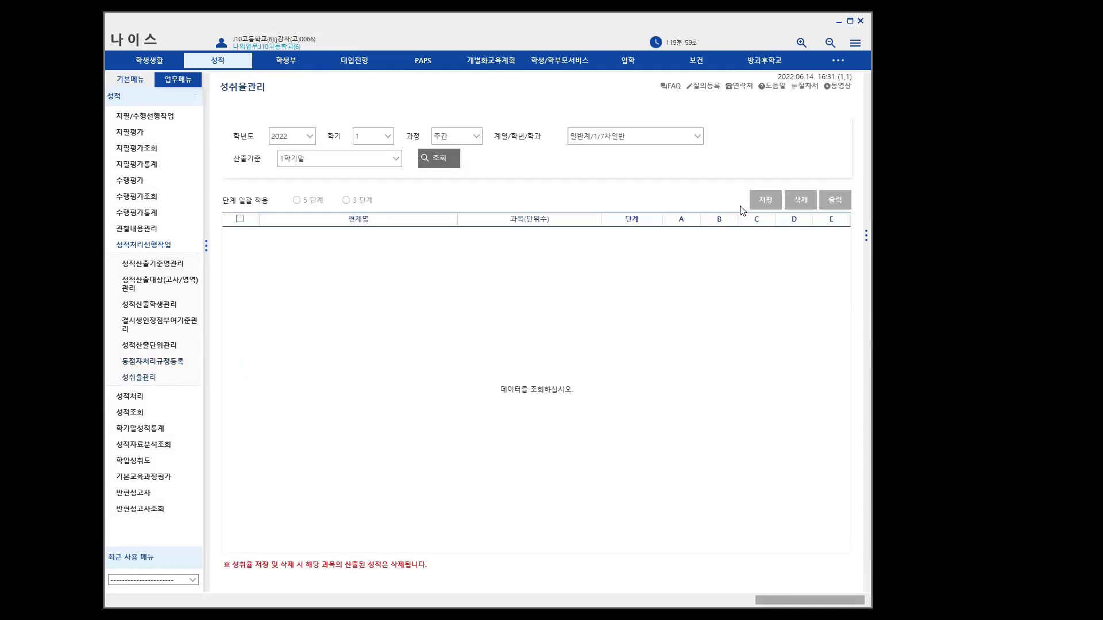
{"action": "left_click", "coordinate": [697, 138]}
{"action": "left_click", "coordinate": [614, 179]}
{"action": "left_click", "coordinate": [426, 160]}
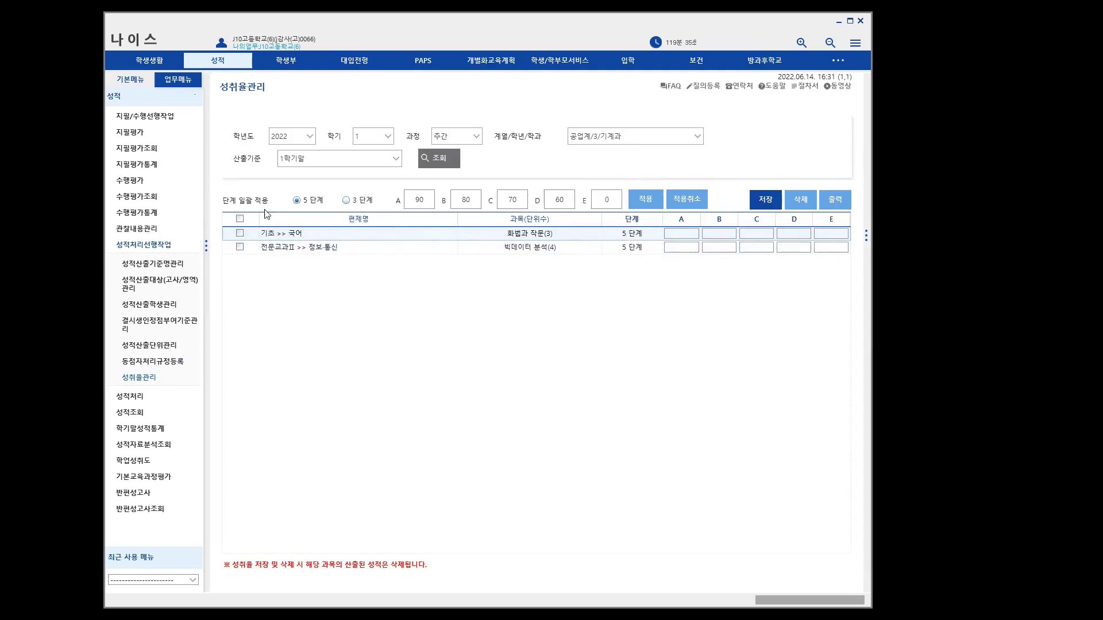
Step: Apply the 5단계 achievement cutoffs A 90, B 80, C 70, D 60, E 0 to all listed subjects and save them
{"action": "left_click", "coordinate": [241, 220]}
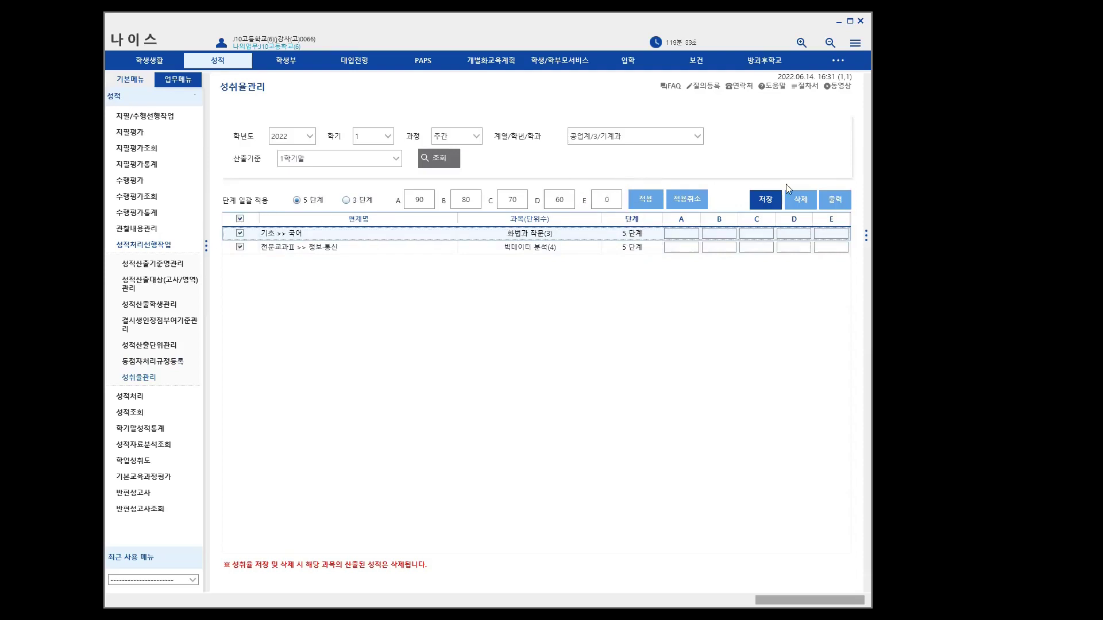
{"action": "left_click", "coordinate": [645, 200]}
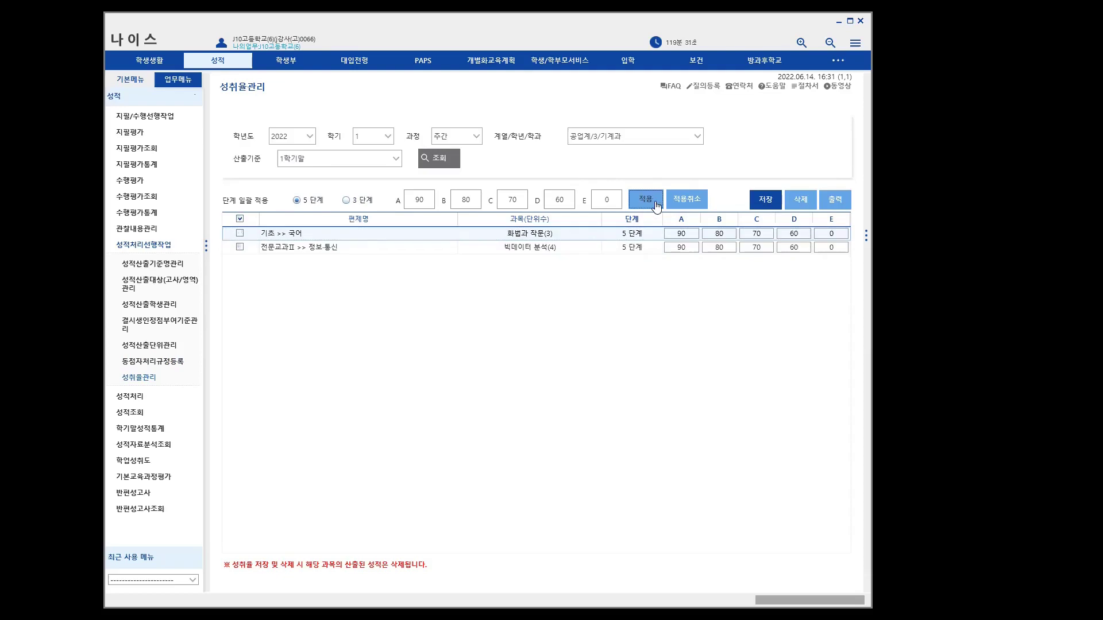
{"action": "left_click", "coordinate": [767, 201]}
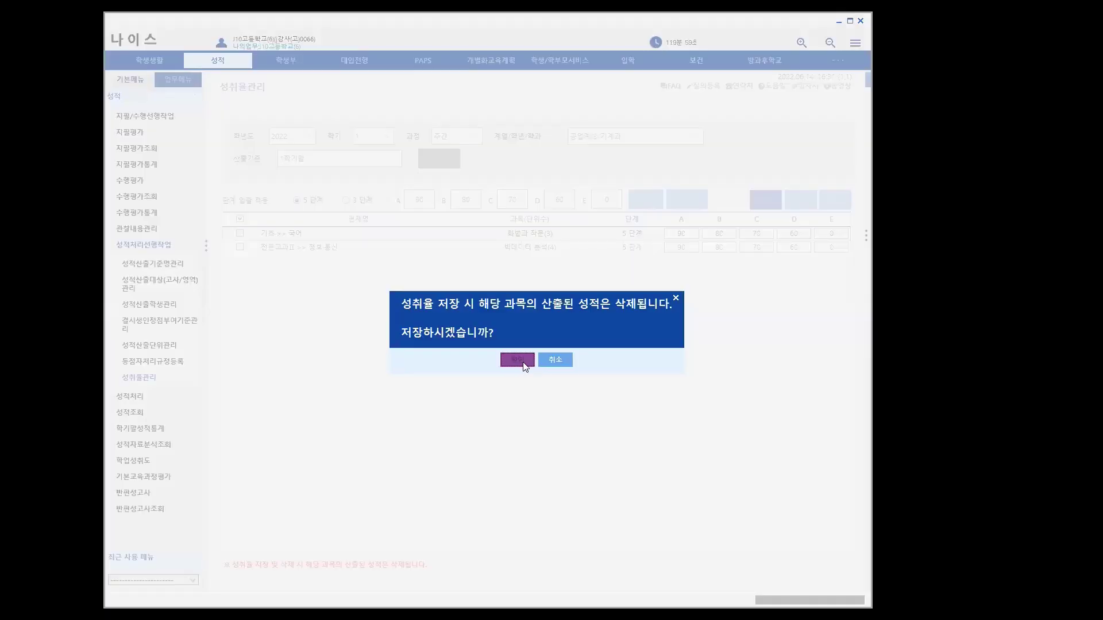
{"action": "left_click", "coordinate": [523, 362]}
{"action": "left_click", "coordinate": [347, 200]}
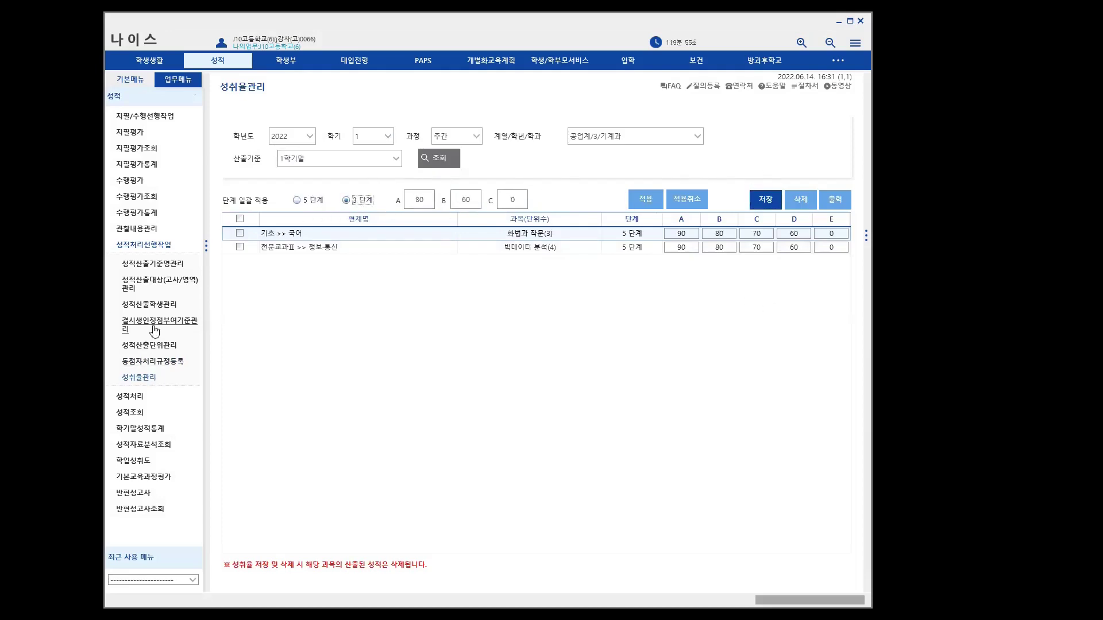
Step: Open 결시생인정점관리 under 성적처리 and query the absent students of 공업계/3/기계과 for 화법과 작문(3)
{"action": "left_click", "coordinate": [137, 396]}
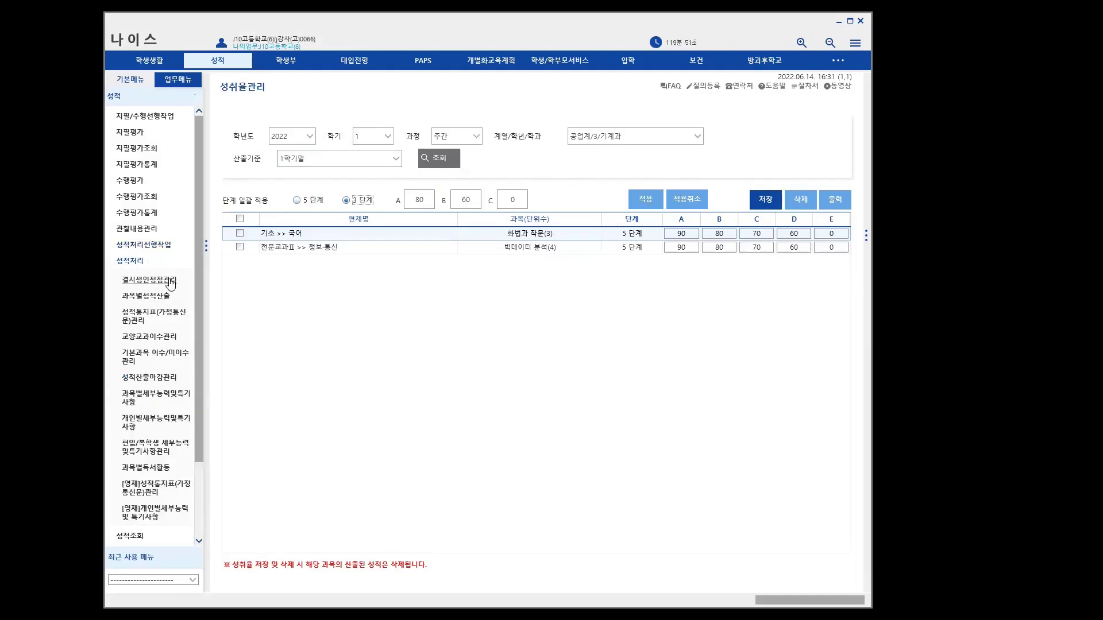
{"action": "left_click", "coordinate": [149, 279]}
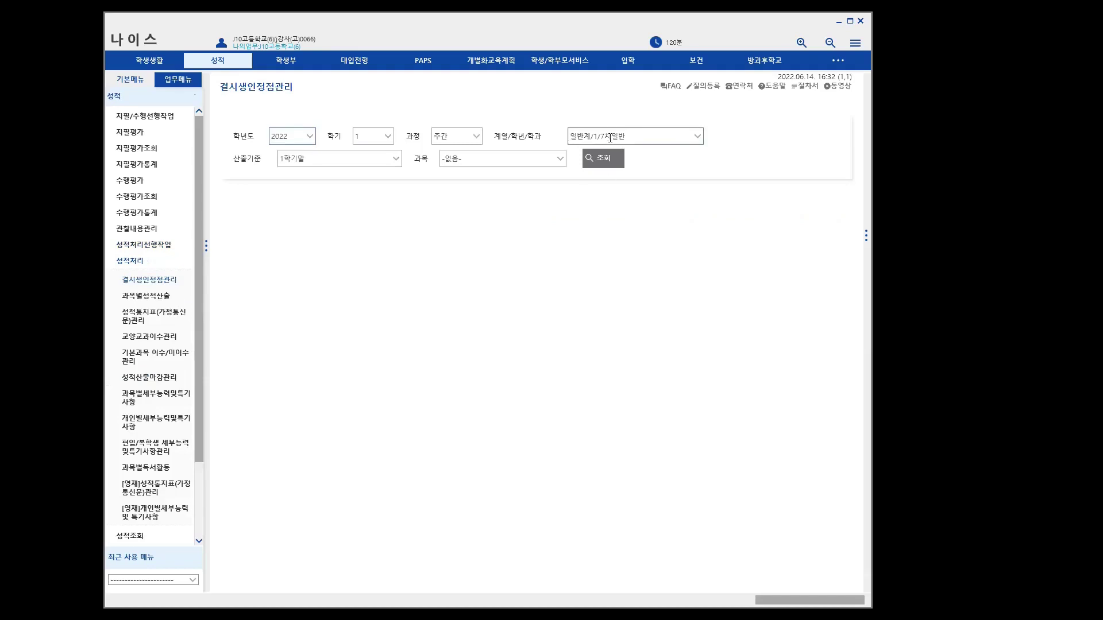
{"action": "left_click", "coordinate": [699, 140]}
{"action": "left_click", "coordinate": [617, 189]}
{"action": "left_click", "coordinate": [600, 159]}
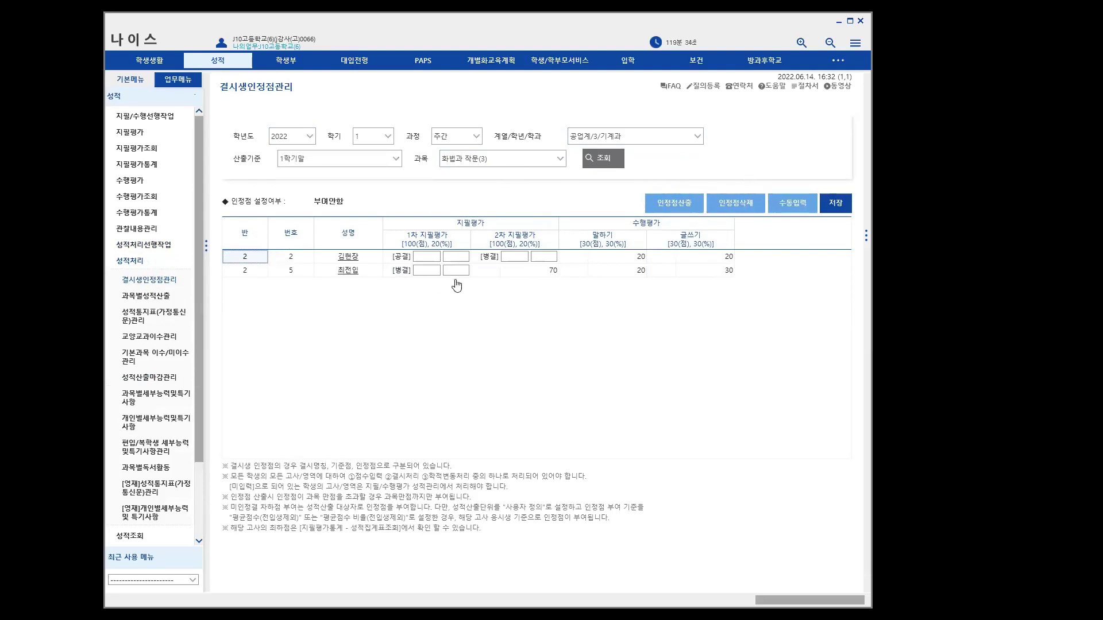
Step: Calculate the recognised scores (인정점산출) of the absent students in 화법과 작문(3)
{"action": "left_click", "coordinate": [676, 205]}
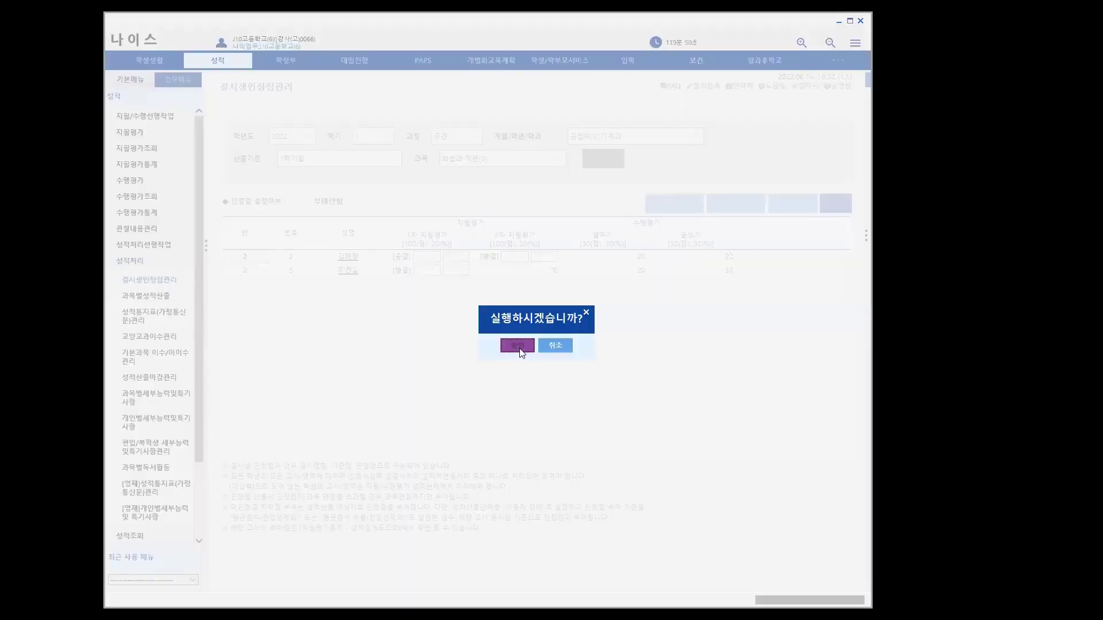
{"action": "left_click", "coordinate": [532, 348]}
{"action": "left_click", "coordinate": [536, 362]}
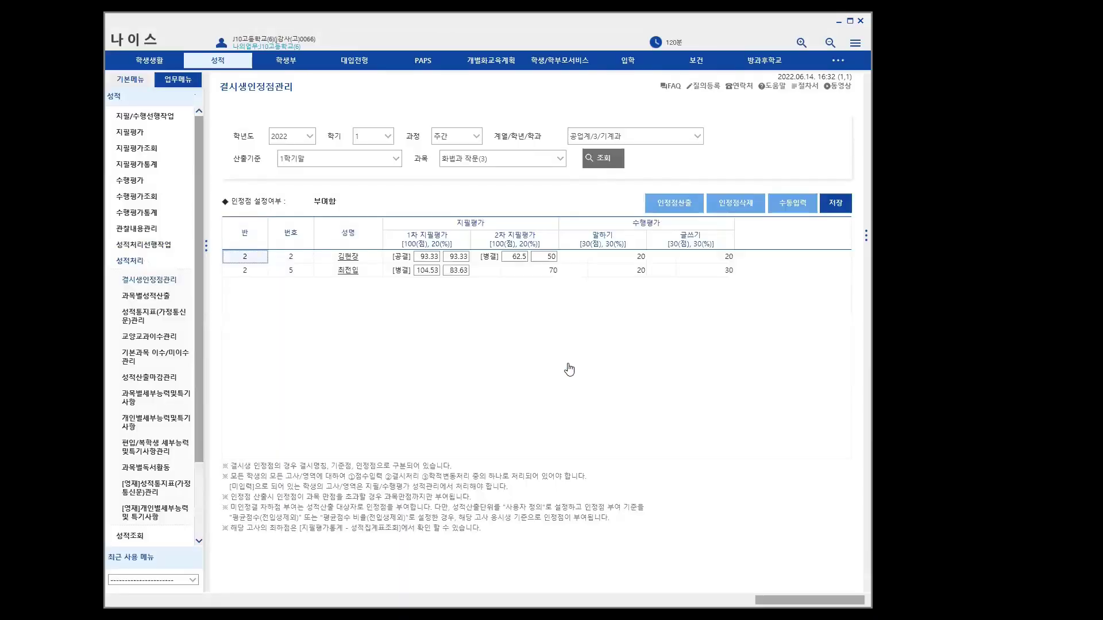
Step: Query the absent students for 빅데이터 분석(4) and calculate their recognised scores
{"action": "left_click", "coordinate": [556, 167]}
{"action": "left_click", "coordinate": [499, 182]}
{"action": "left_click", "coordinate": [604, 160]}
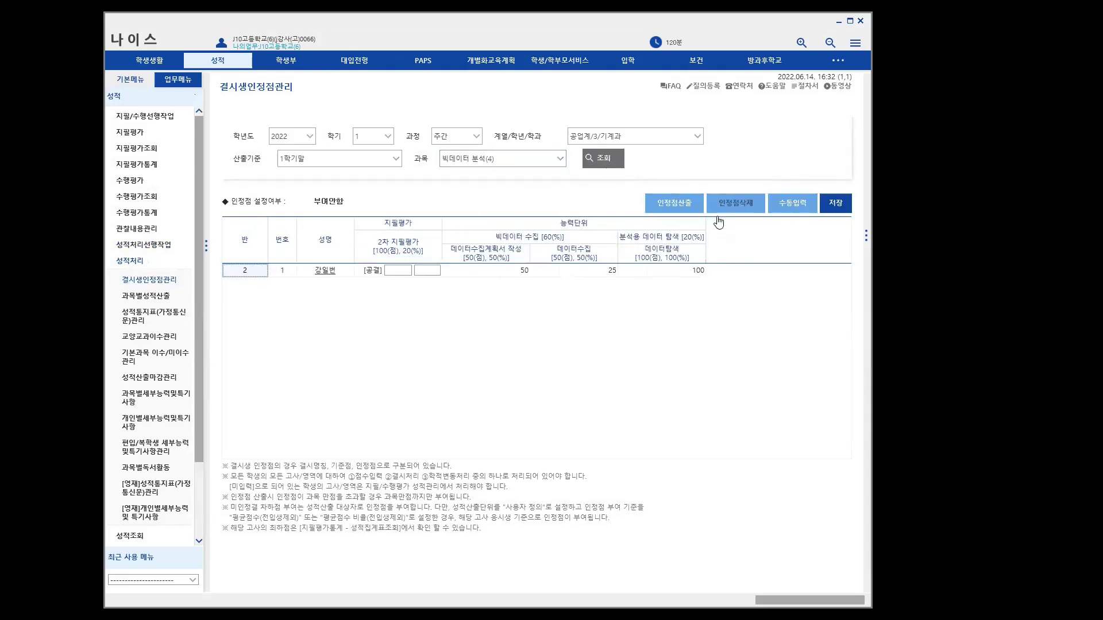
{"action": "left_click", "coordinate": [678, 203]}
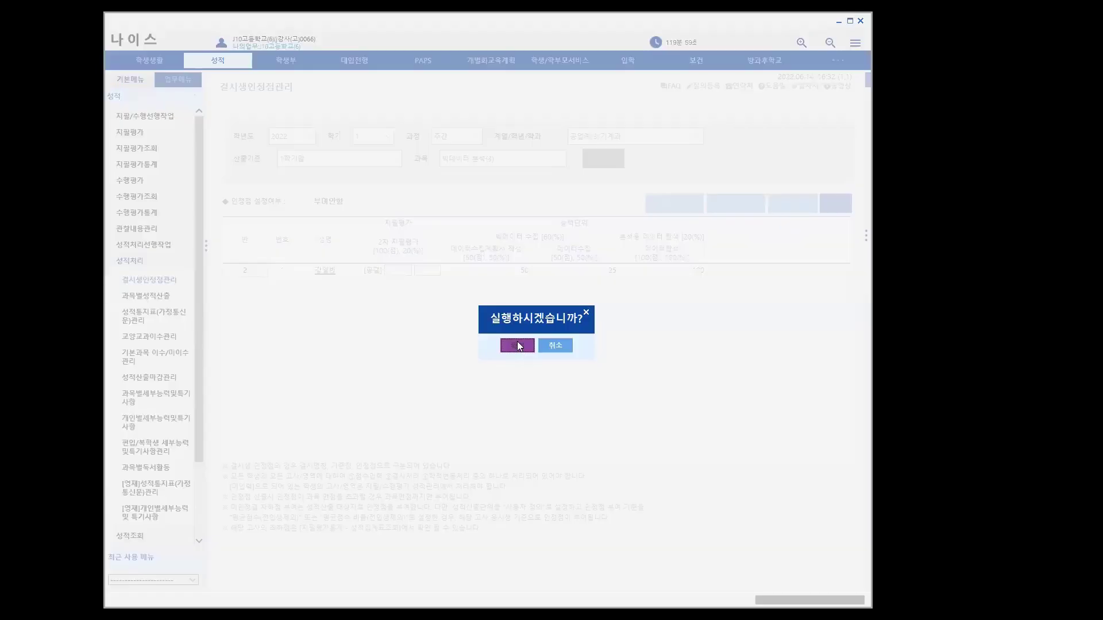
{"action": "left_click", "coordinate": [517, 345]}
{"action": "left_click", "coordinate": [536, 412]}
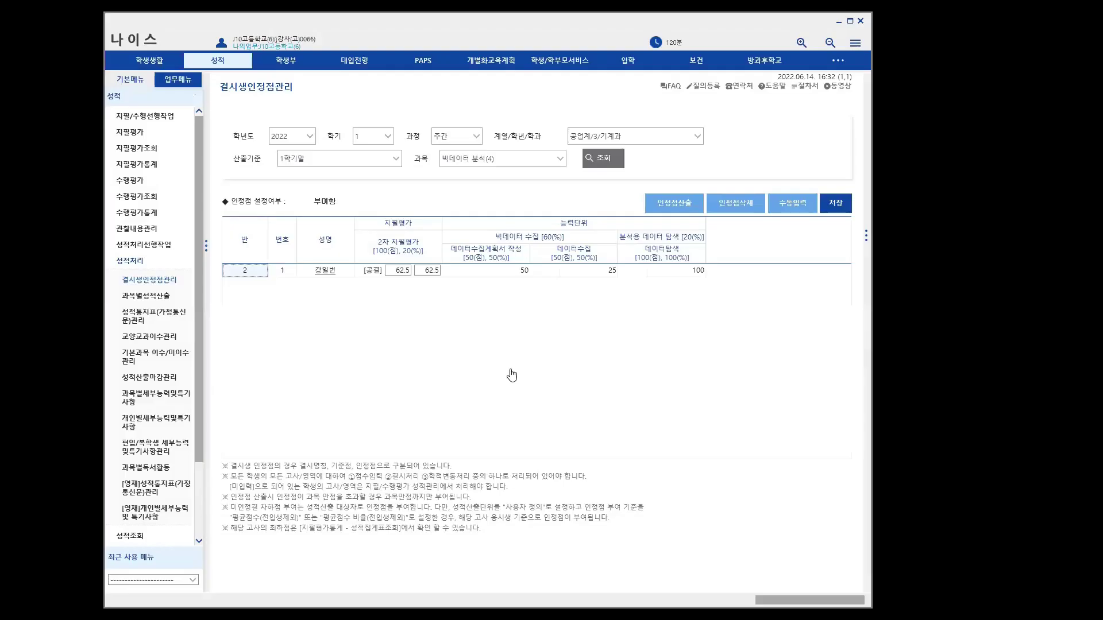
Step: Run 인정점산출 again for 빅데이터 분석(4)
{"action": "left_click", "coordinate": [677, 204]}
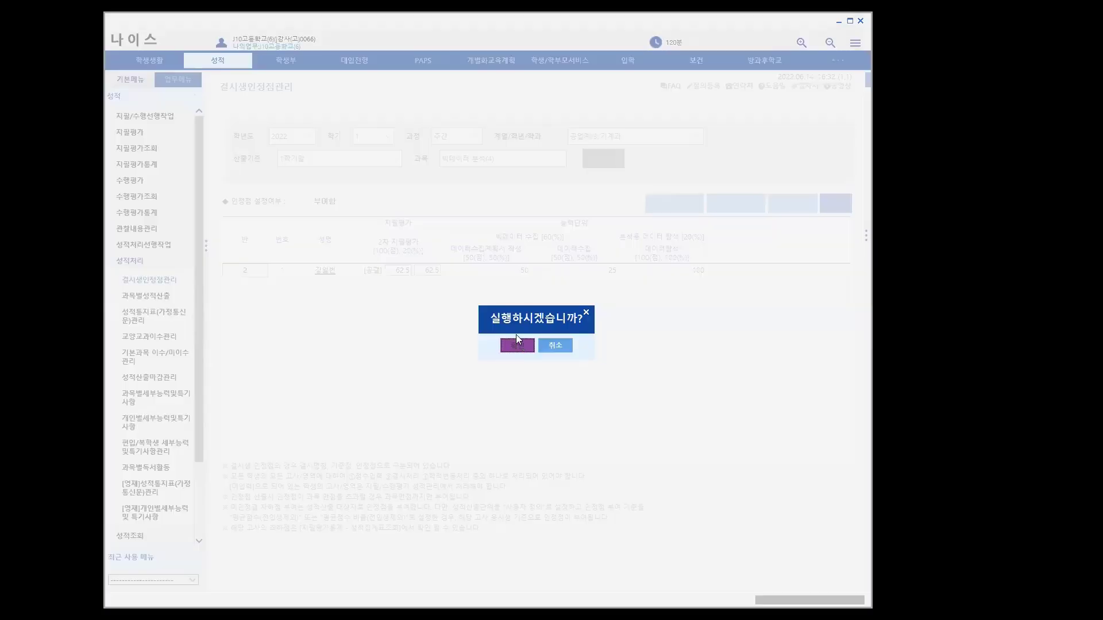
{"action": "left_click", "coordinate": [517, 345]}
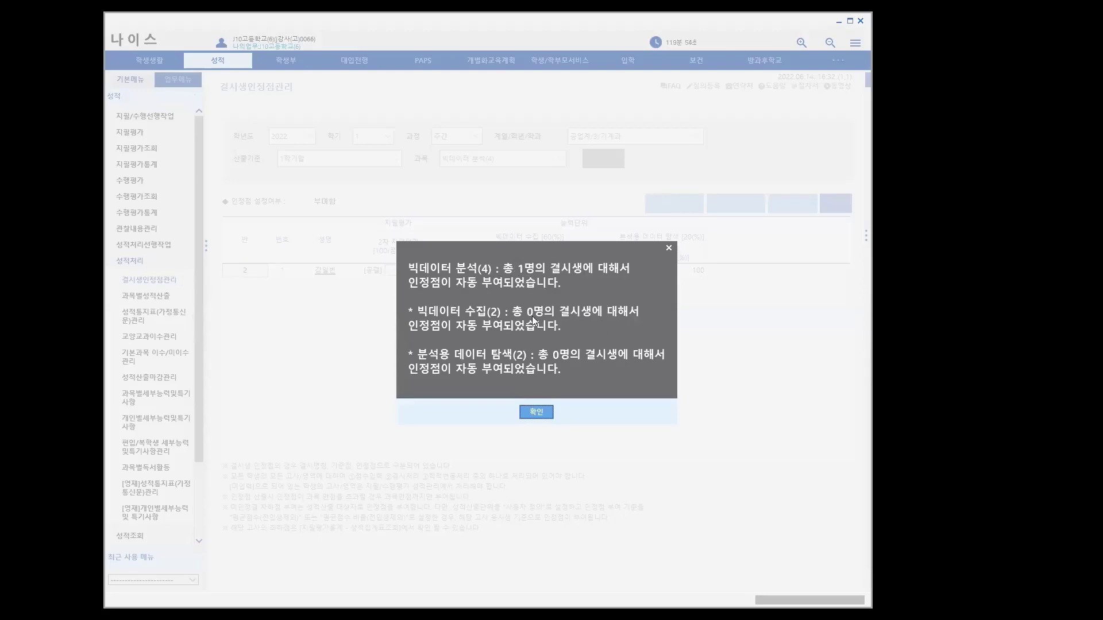
{"action": "left_click", "coordinate": [536, 412]}
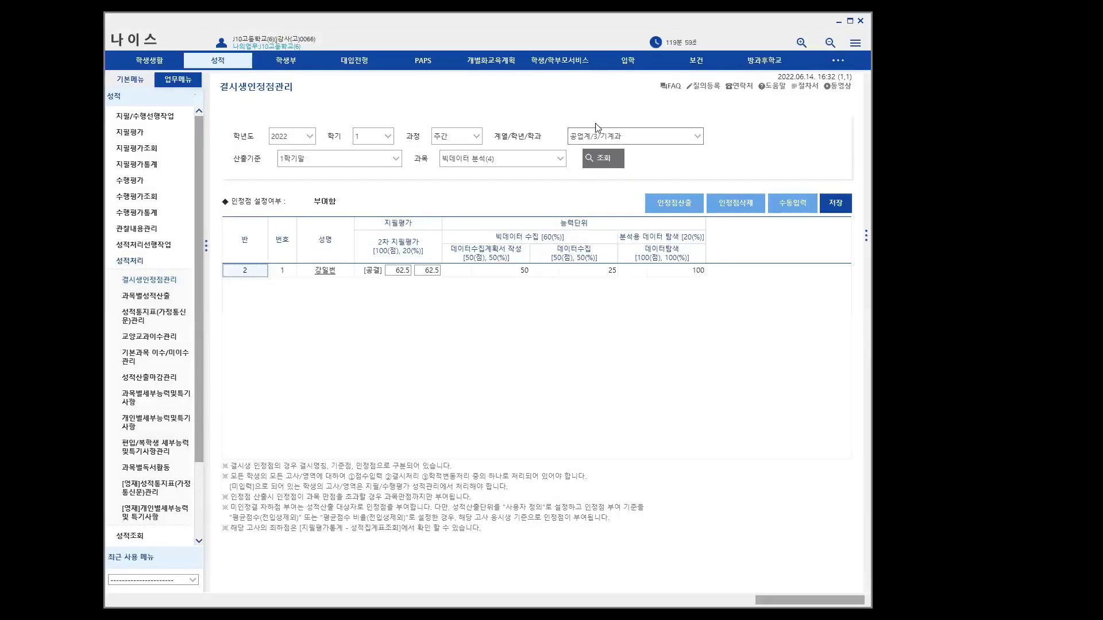
Step: Query 화법과 작문(3) again and open the recognised-score details of the absent student in class 2, number 2
{"action": "left_click", "coordinate": [550, 160]}
{"action": "left_click", "coordinate": [503, 174]}
{"action": "left_click", "coordinate": [600, 162]}
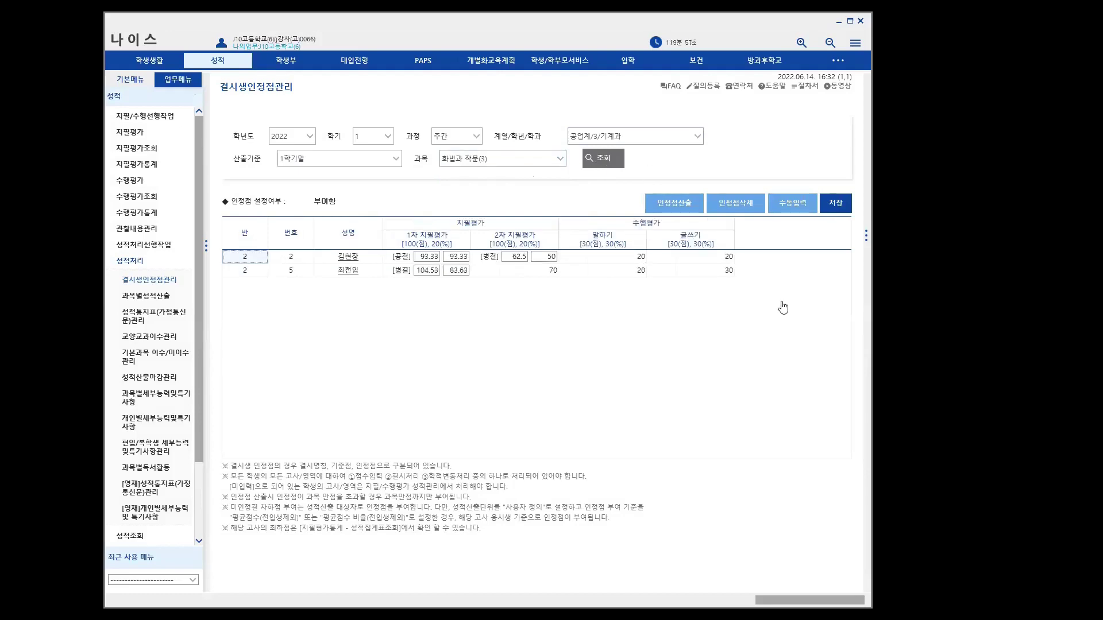
{"action": "left_click", "coordinate": [349, 259]}
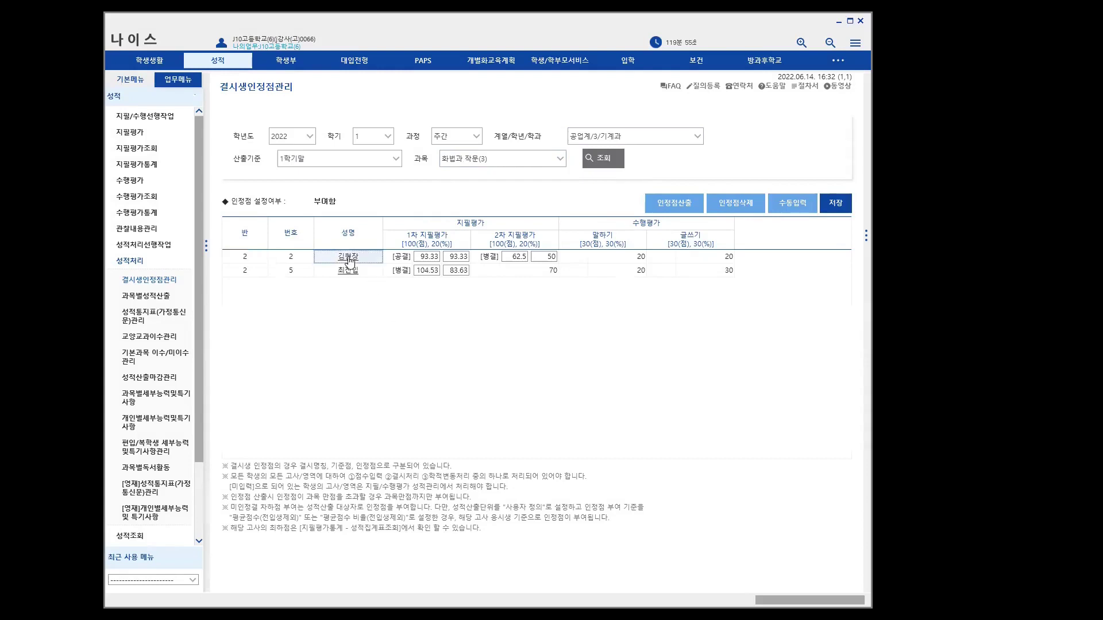
{"action": "double_click", "coordinate": [349, 259]}
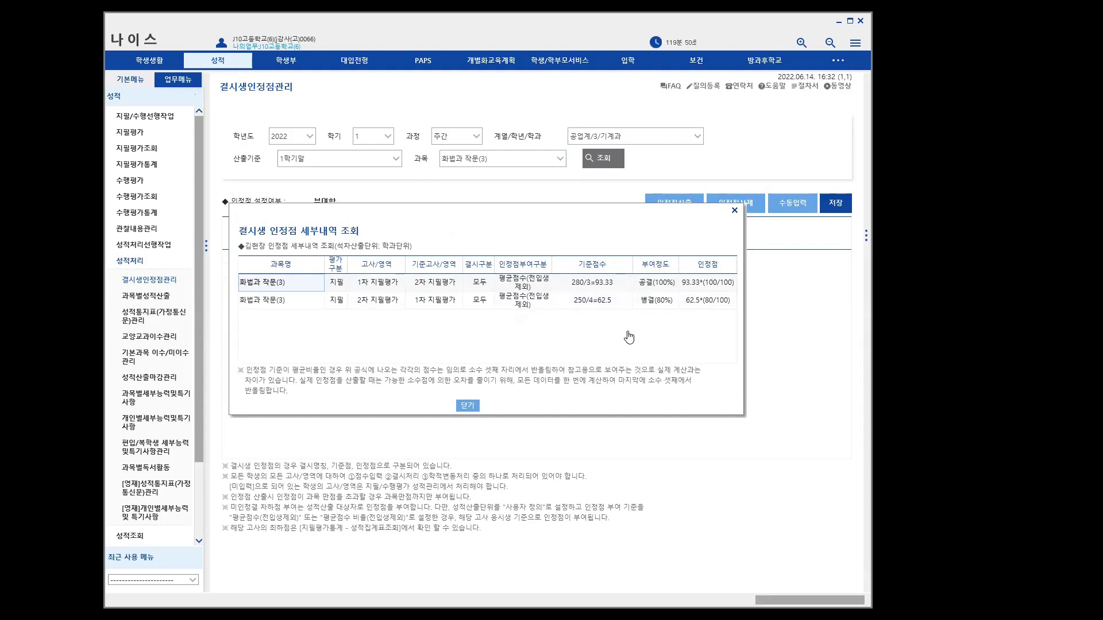
Step: Review the recognised-score details of the absent student in class 2, number 5, for 화법과 작문(3)
{"action": "left_click", "coordinate": [468, 407]}
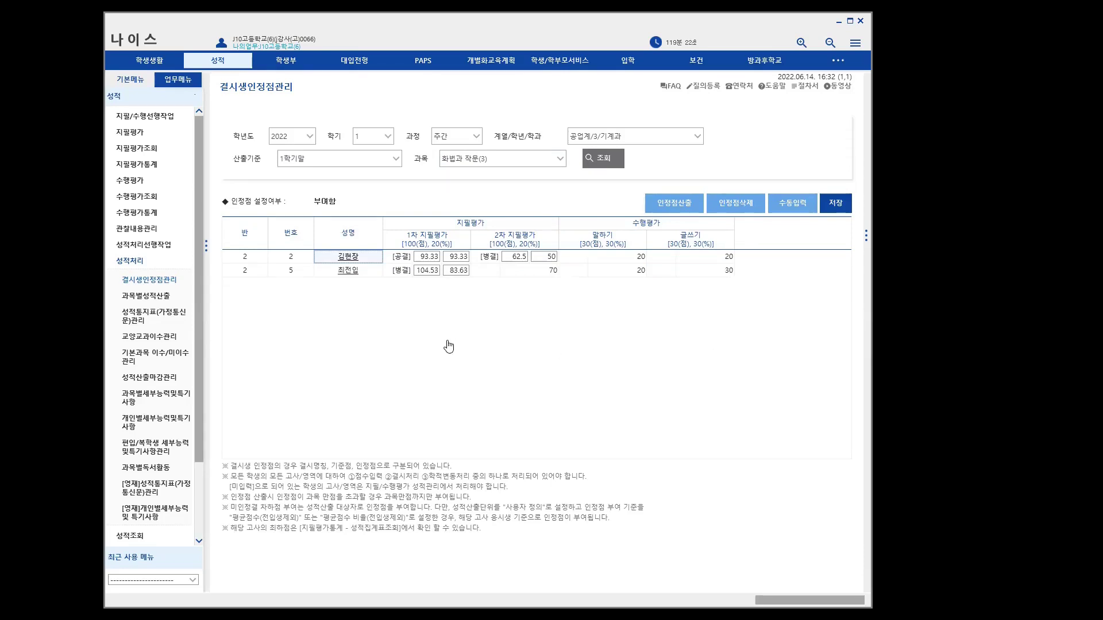
{"action": "left_click", "coordinate": [350, 273]}
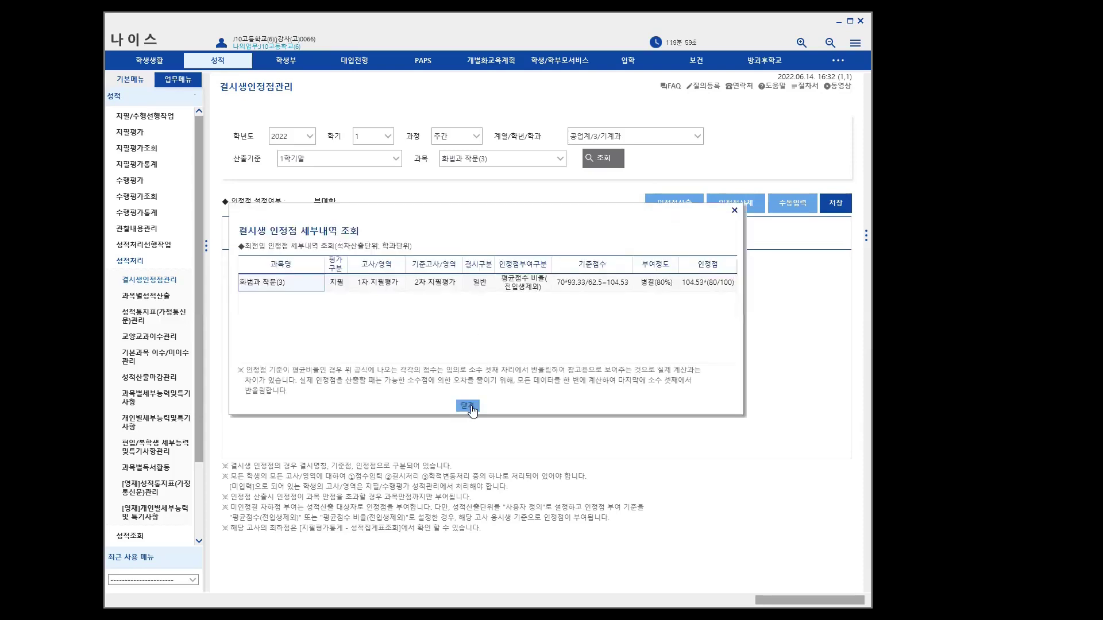
{"action": "left_click", "coordinate": [470, 407]}
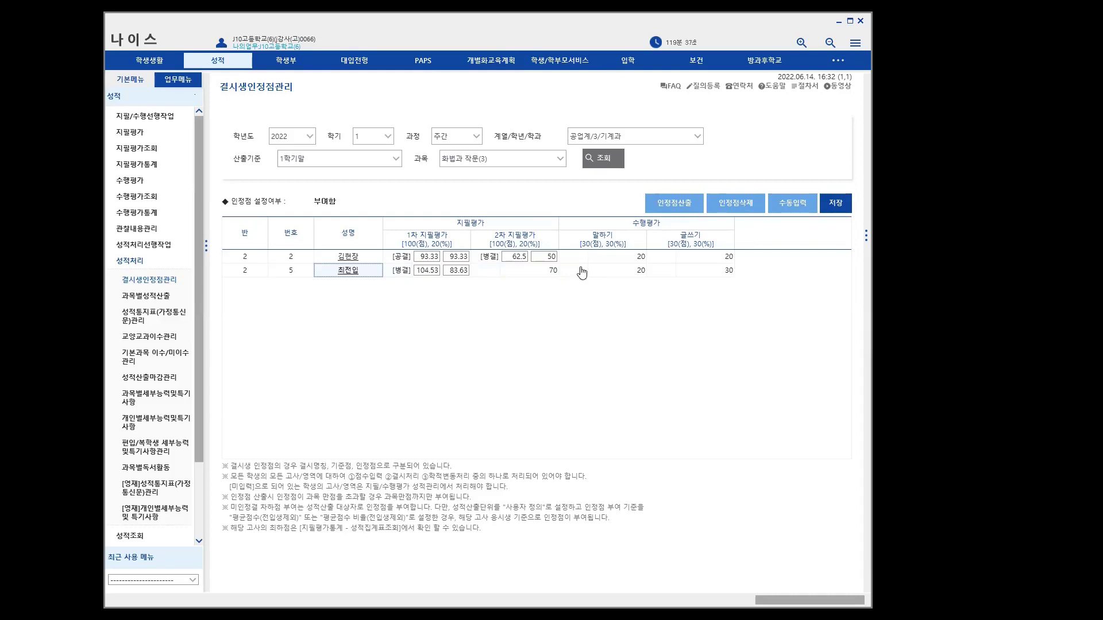
Step: Open 과목별성적산출 and set the calculation target to 공업계/3/기계과 with 1학기말 as the basis
{"action": "left_click", "coordinate": [156, 302]}
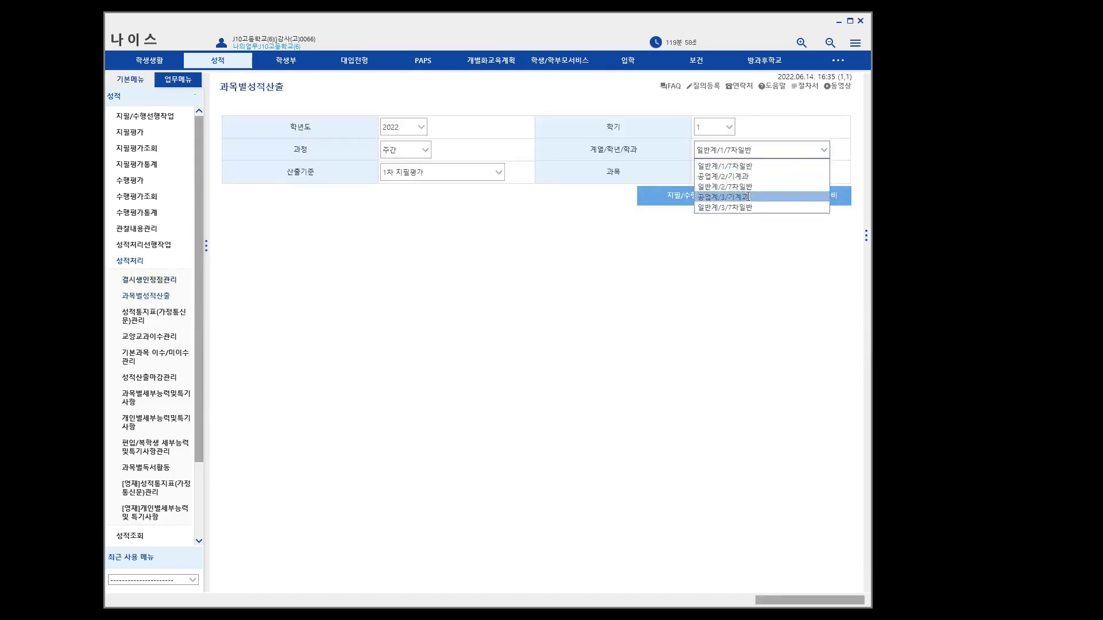
{"action": "left_click", "coordinate": [749, 197]}
{"action": "left_click", "coordinate": [498, 180]}
{"action": "left_click", "coordinate": [431, 212]}
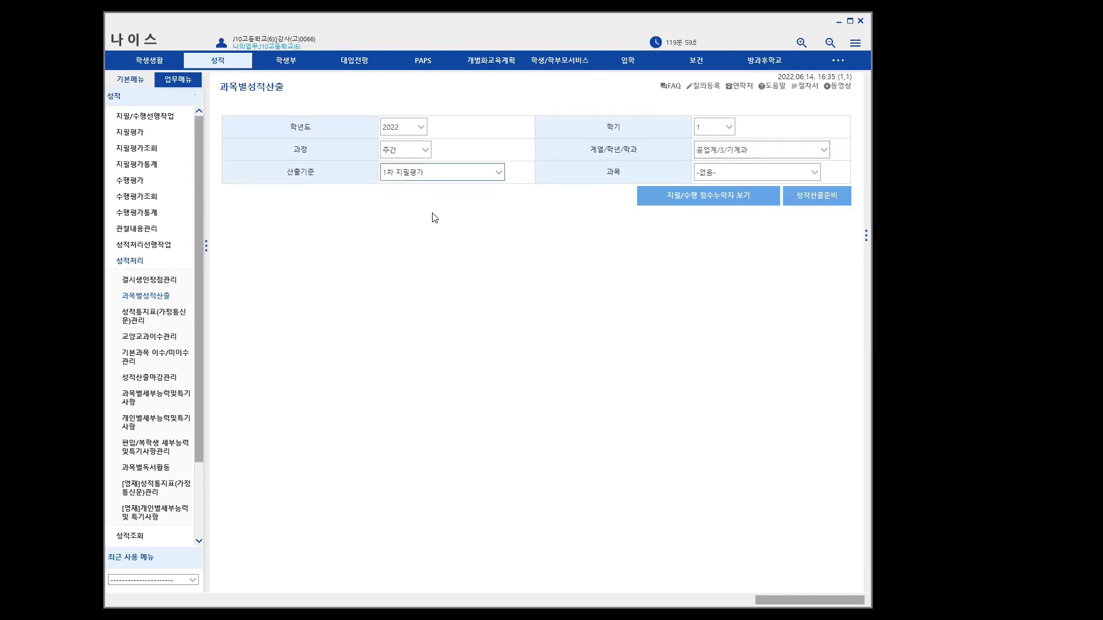
Step: Review the report of students with missing written or performance scores for 화법과 작문(3) through to its end
{"action": "left_click", "coordinate": [720, 198]}
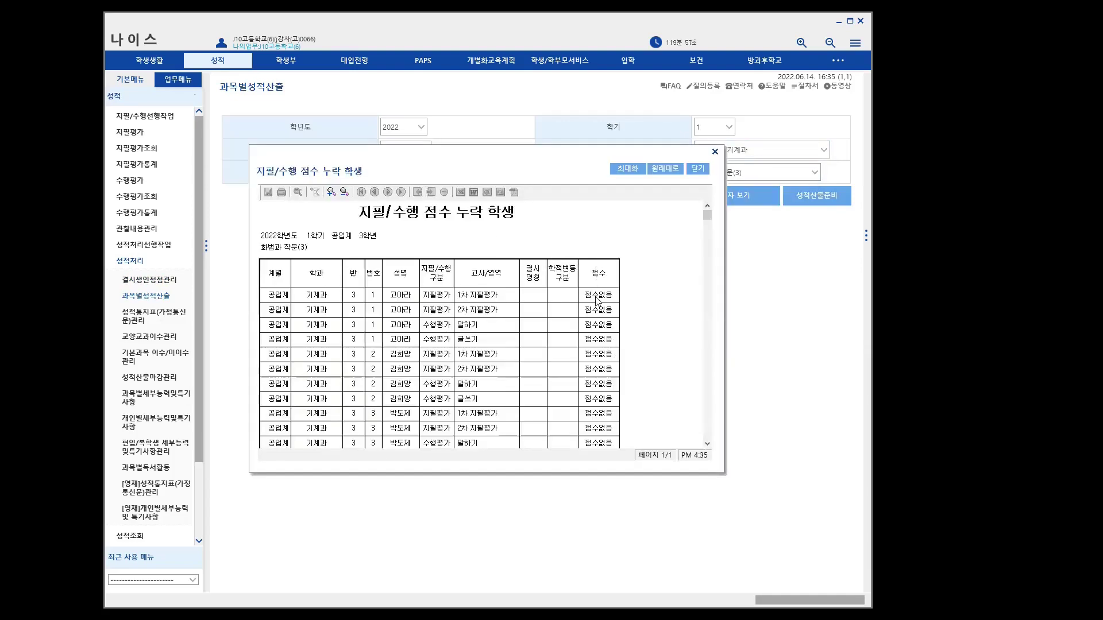
{"action": "scroll", "coordinate": [478, 338], "scroll_direction": "down", "scroll_amount": 3}
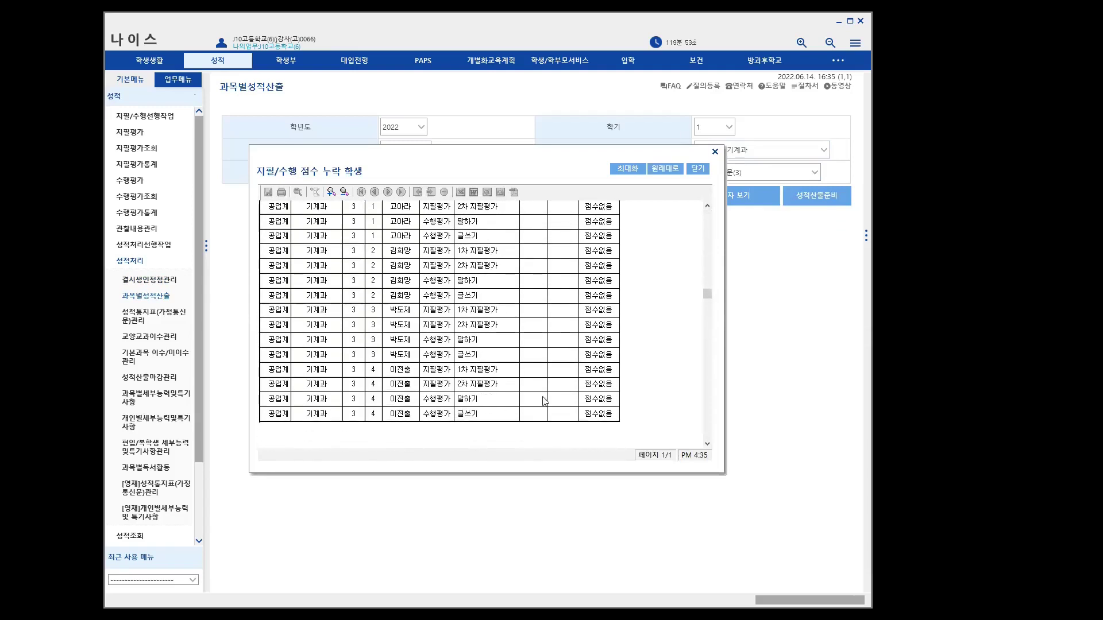
{"action": "scroll", "coordinate": [536, 402], "scroll_direction": "up", "scroll_amount": 5}
{"action": "scroll", "coordinate": [598, 298], "scroll_direction": "down", "scroll_amount": 9}
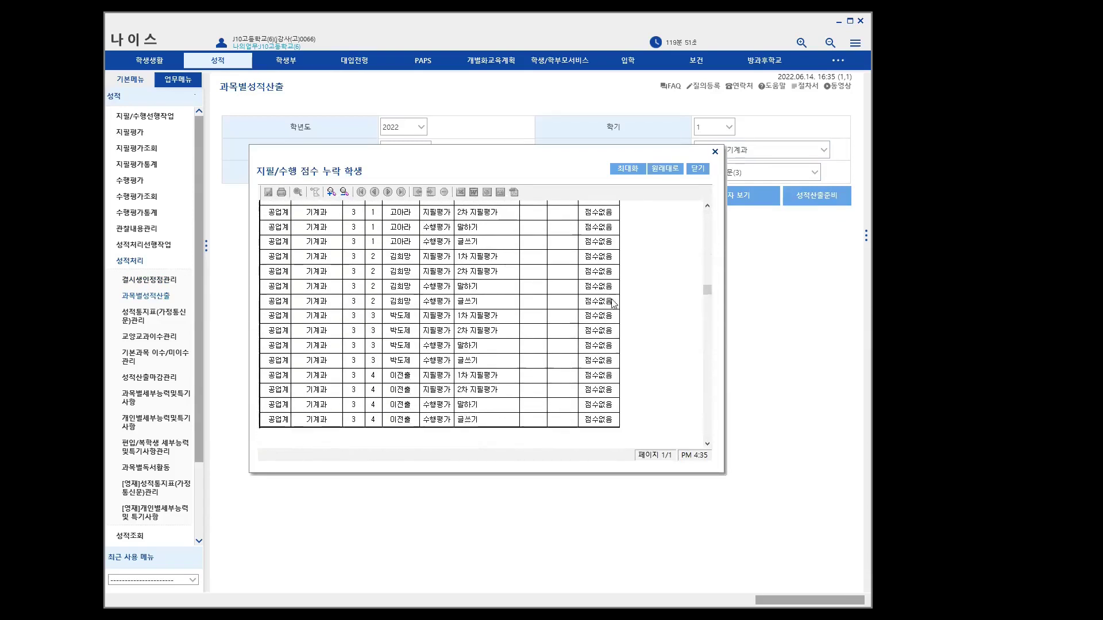
{"action": "scroll", "coordinate": [646, 279], "scroll_direction": "up", "scroll_amount": 8}
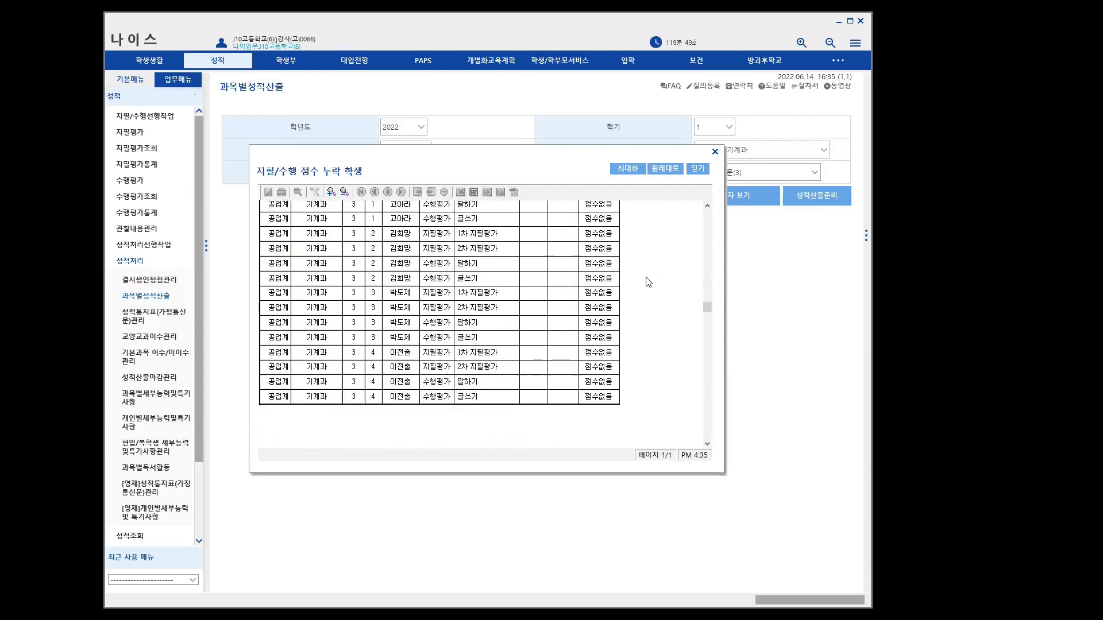
{"action": "left_click", "coordinate": [698, 170]}
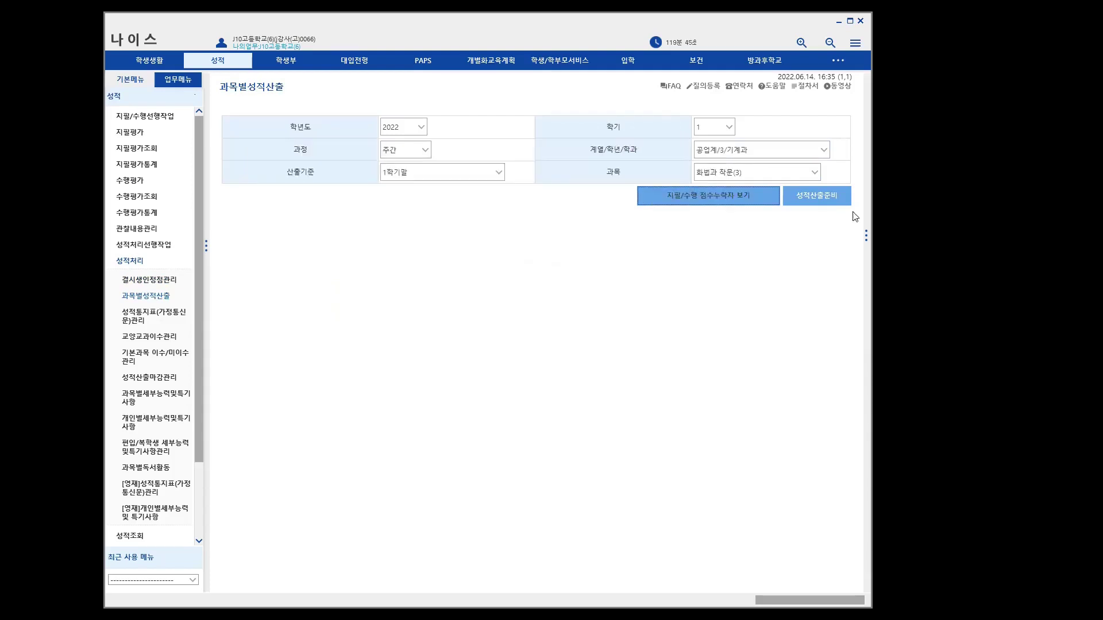
Step: Prepare the 1학기말 grade calculation for 화법과 작문(3) and try to run it despite the missing scores
{"action": "left_click", "coordinate": [817, 195]}
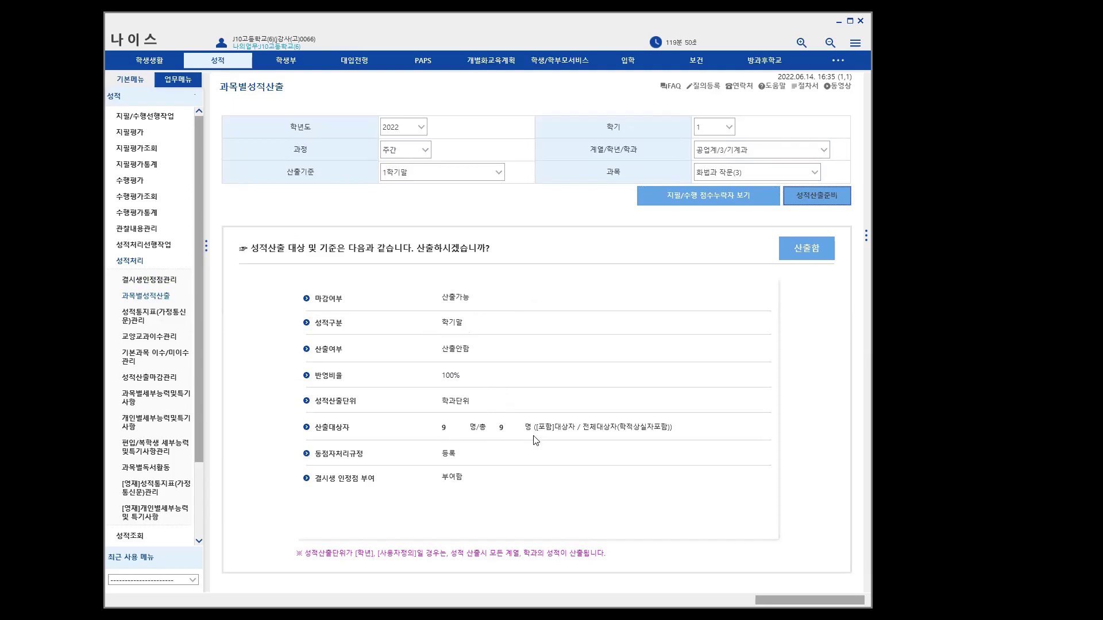
{"action": "left_click", "coordinate": [811, 254]}
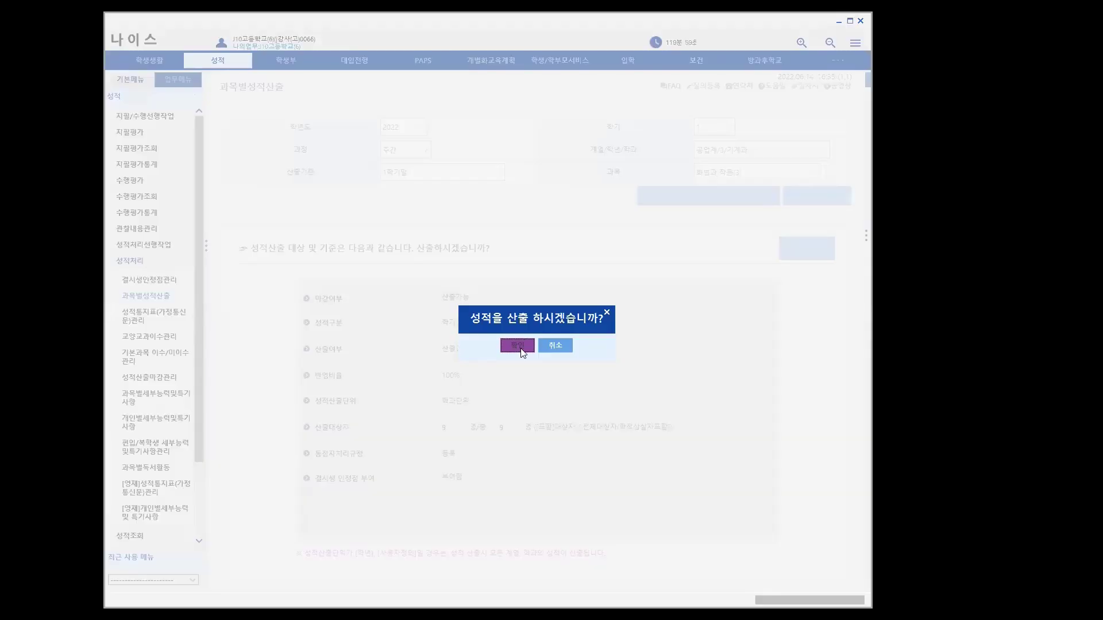
{"action": "left_click", "coordinate": [523, 352]}
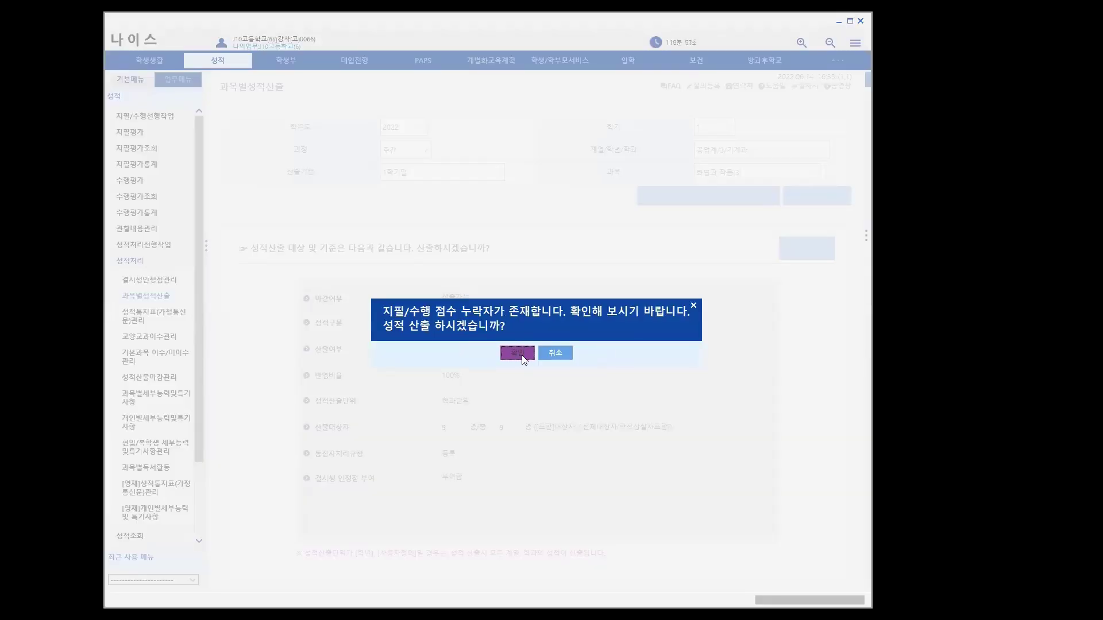
{"action": "left_click", "coordinate": [518, 352]}
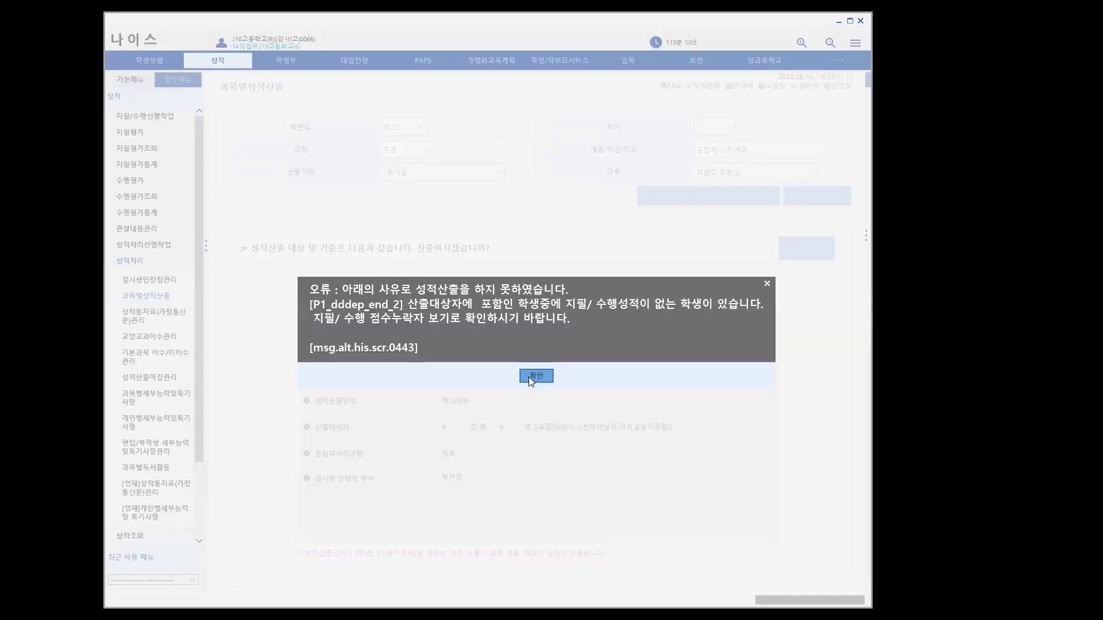
{"action": "left_click", "coordinate": [536, 376]}
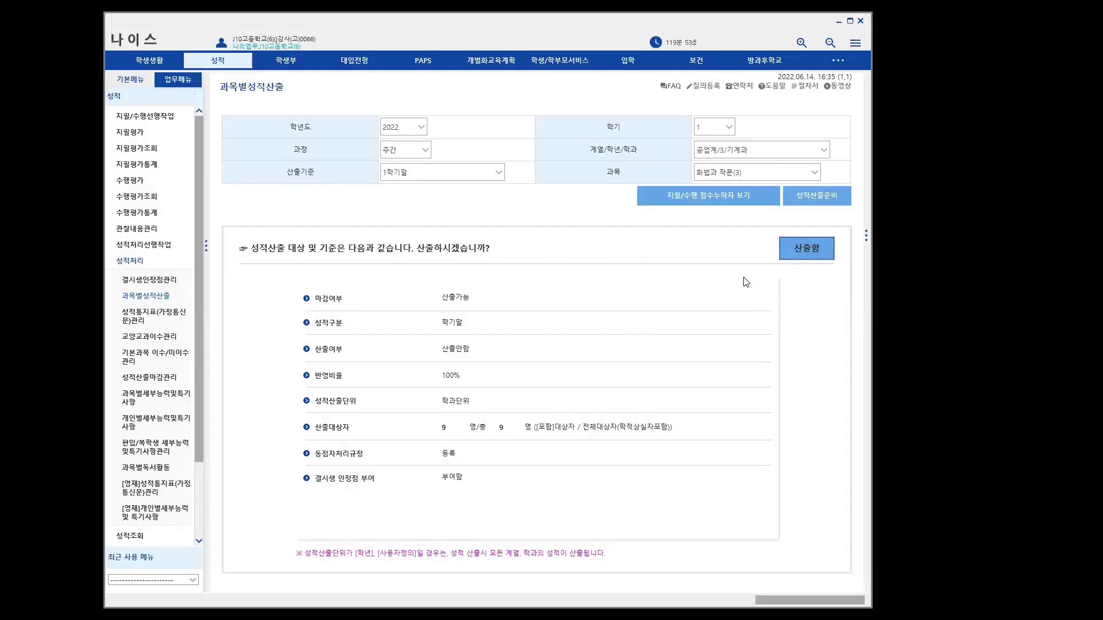
Step: Switch the subject to 빅데이터 분석(4) and check its report of students with missing written or performance scores
{"action": "left_click", "coordinate": [812, 173]}
{"action": "left_click", "coordinate": [745, 200]}
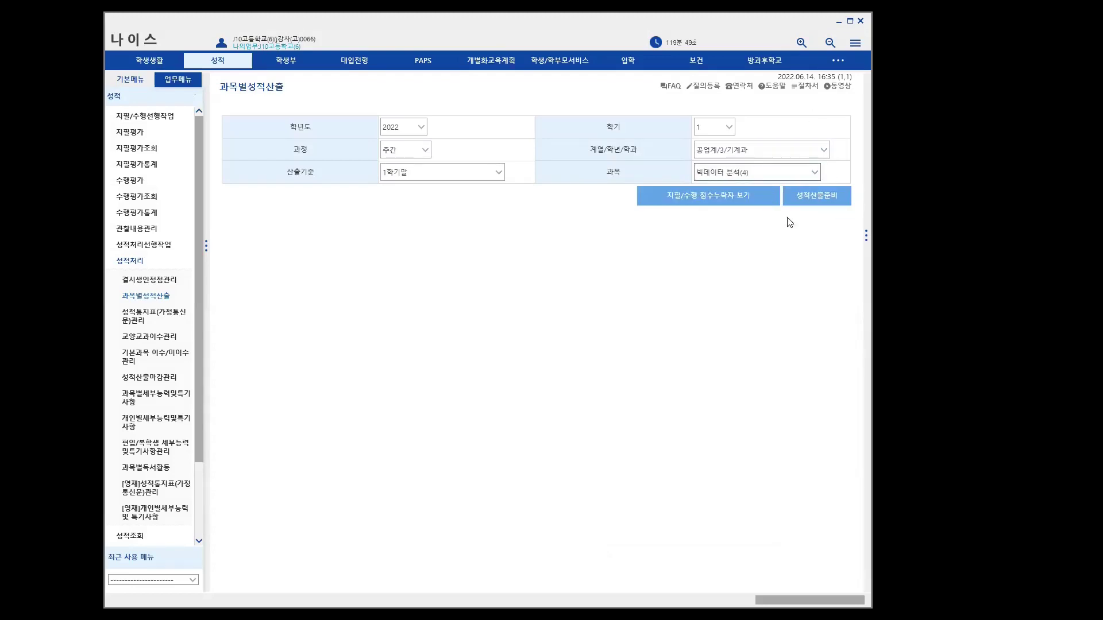
{"action": "left_click", "coordinate": [704, 199]}
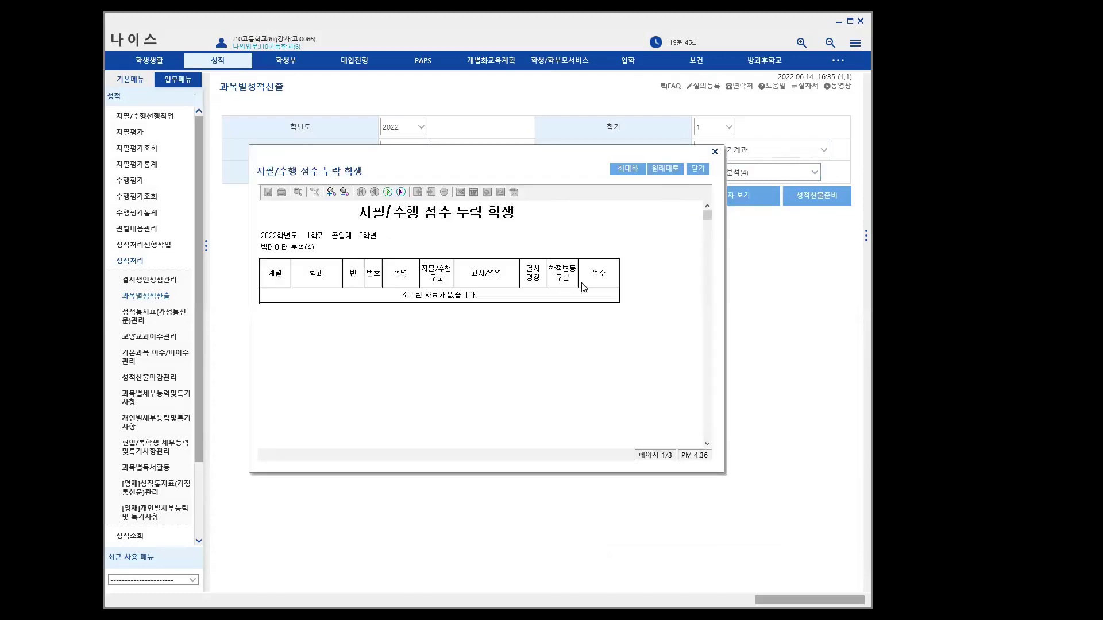
{"action": "left_click", "coordinate": [698, 168]}
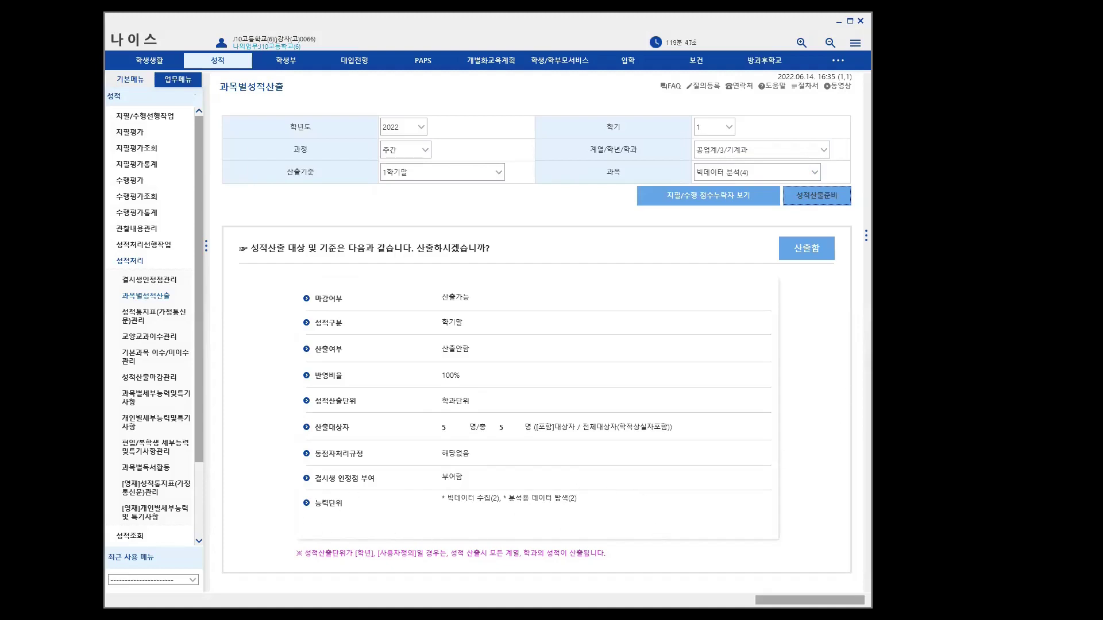
Step: Run the prepared 1학기말 grade calculation for 빅데이터 분석(4)
{"action": "left_click", "coordinate": [816, 247]}
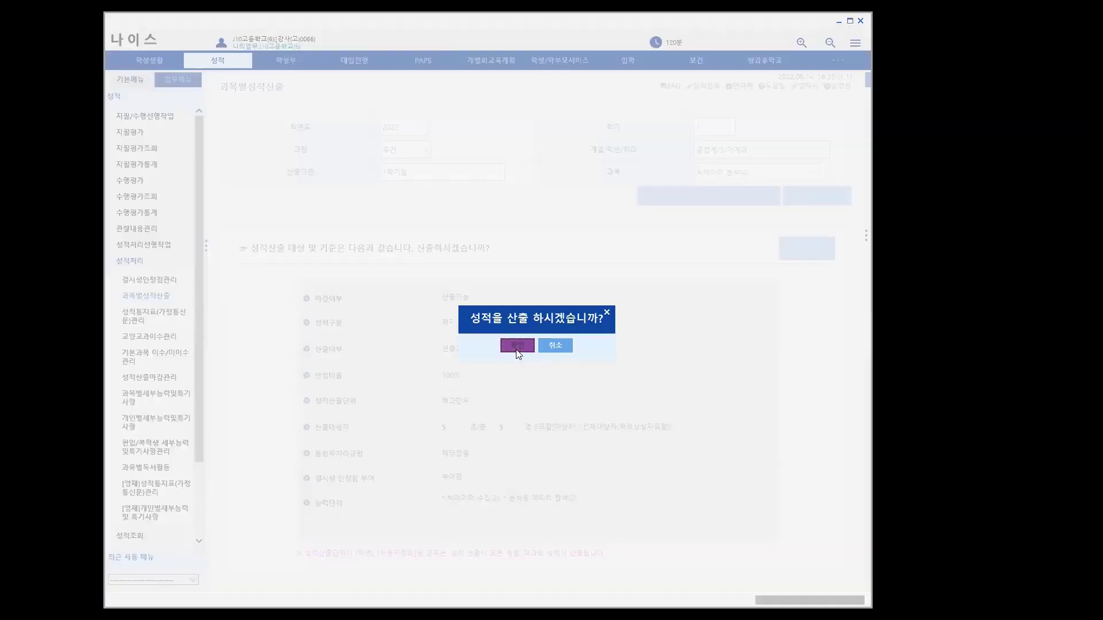
{"action": "left_click", "coordinate": [517, 348]}
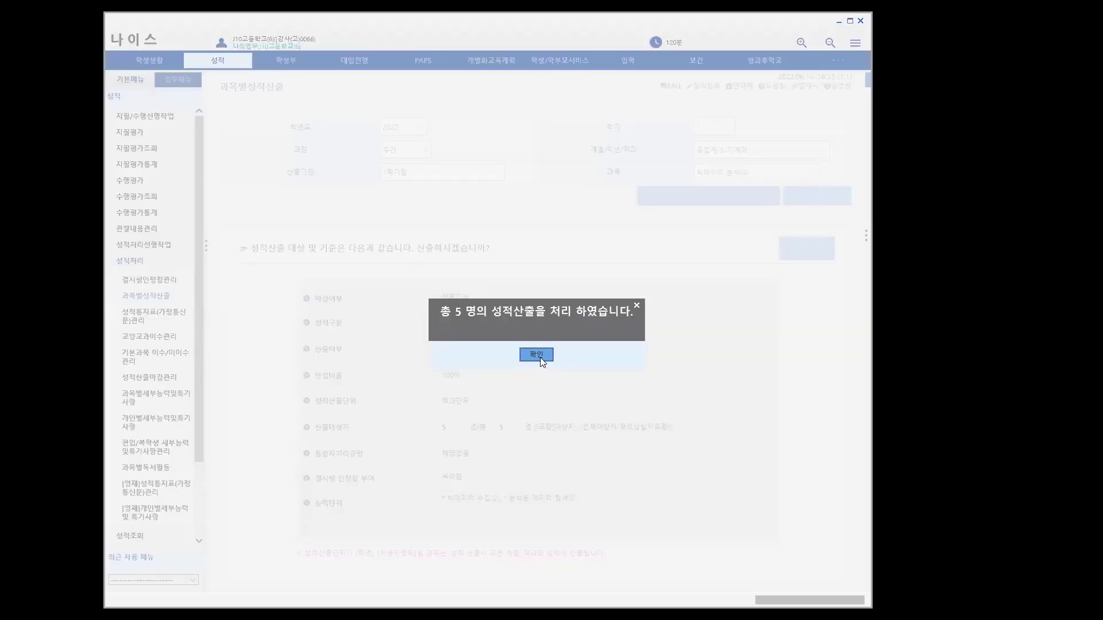
{"action": "left_click", "coordinate": [541, 354]}
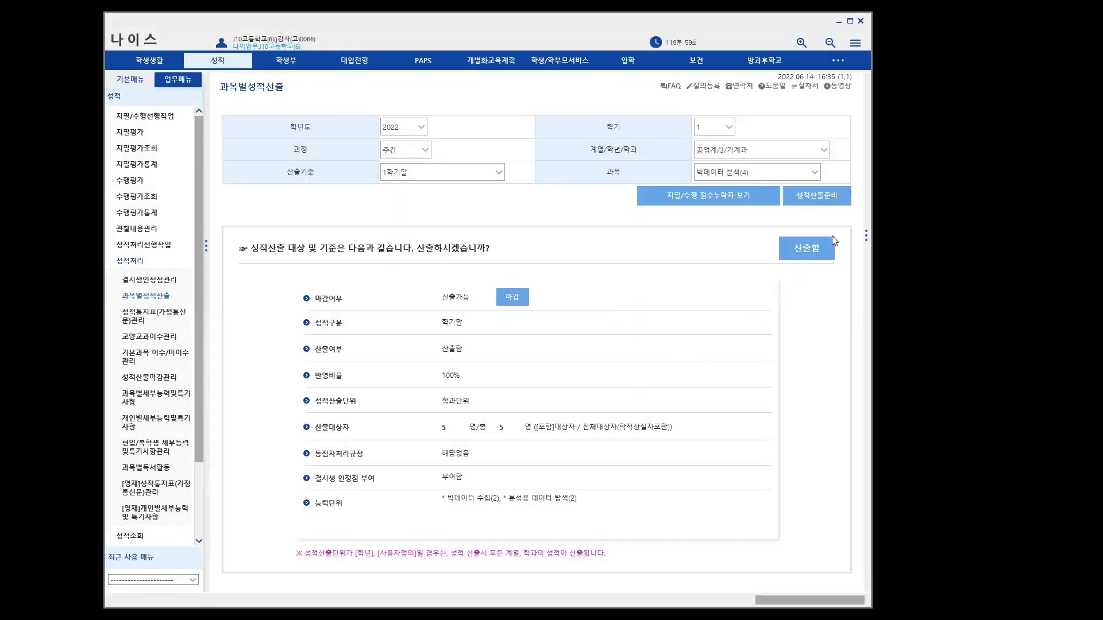
Step: Switch back to 화법과 작문(3) and recheck its report of students with missing scores
{"action": "left_click", "coordinate": [812, 173]}
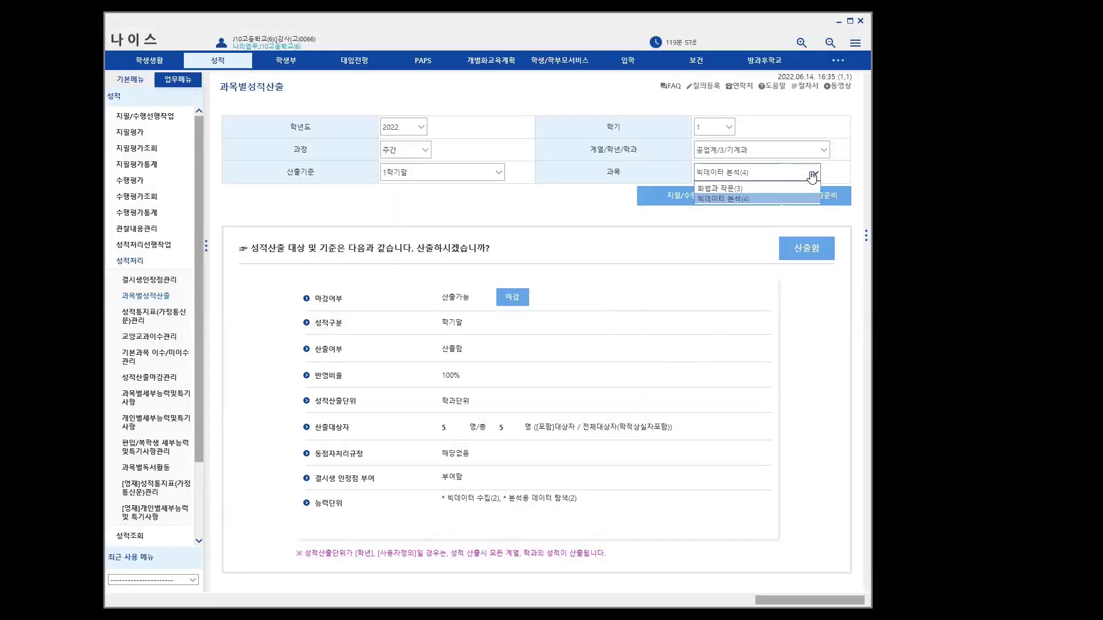
{"action": "left_click", "coordinate": [720, 188]}
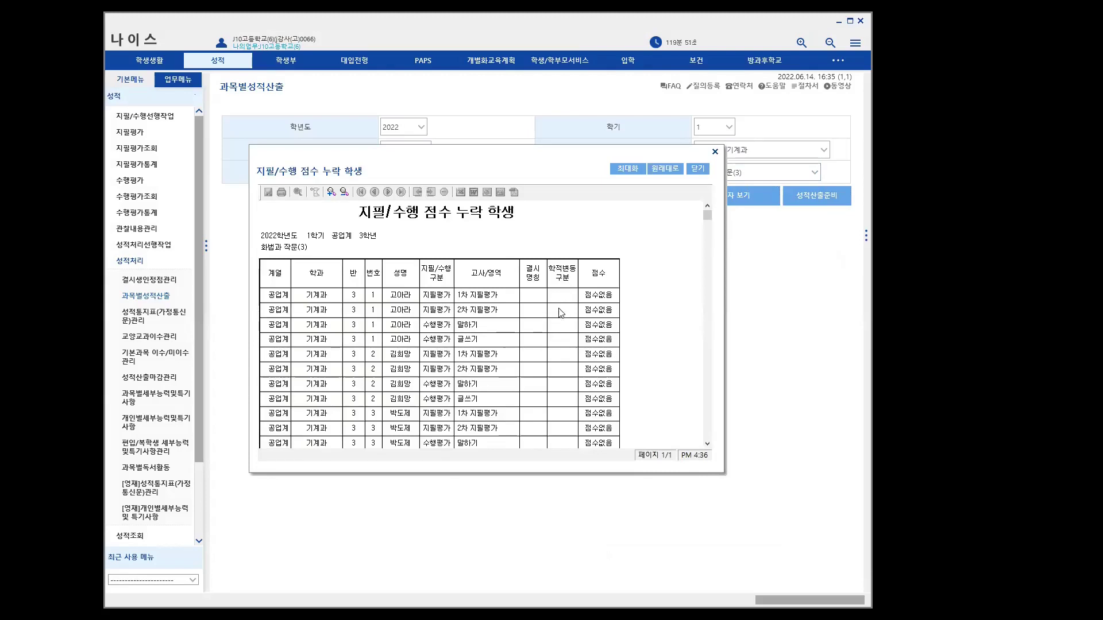
{"action": "scroll", "coordinate": [486, 316], "scroll_direction": "down", "scroll_amount": 3}
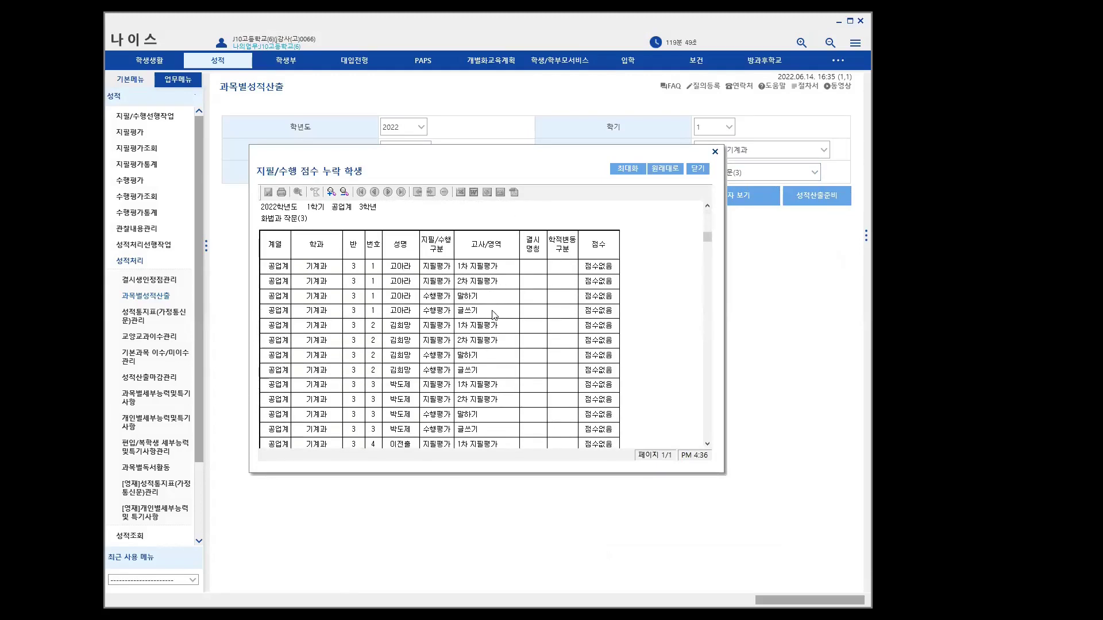
{"action": "scroll", "coordinate": [491, 363], "scroll_direction": "down", "scroll_amount": 4}
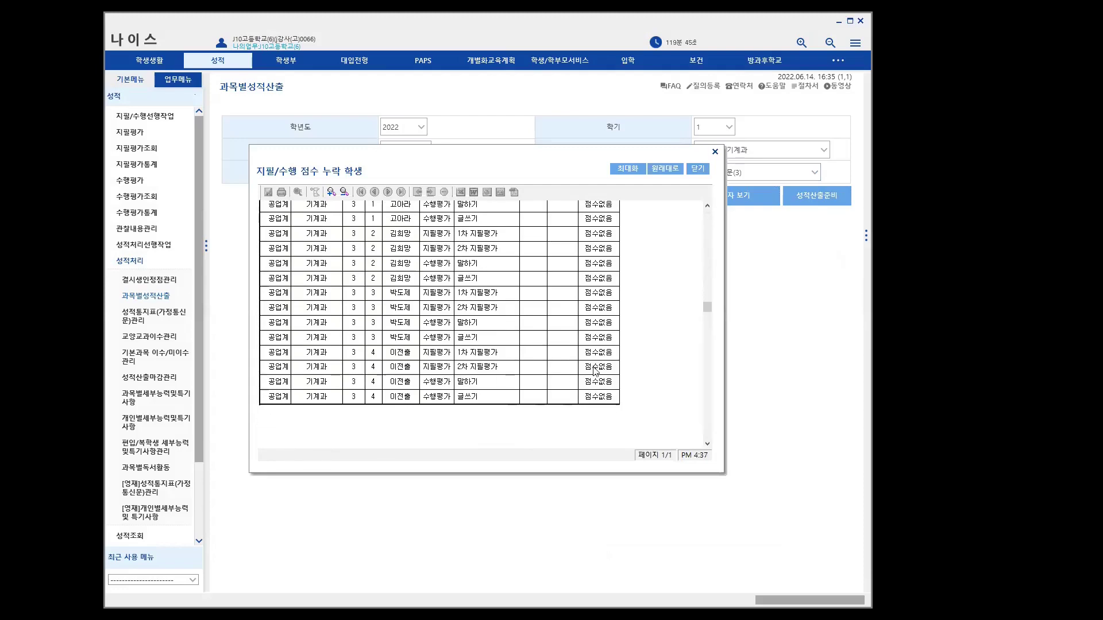
{"action": "scroll", "coordinate": [635, 364], "scroll_direction": "up", "scroll_amount": 5}
{"action": "scroll", "coordinate": [649, 358], "scroll_direction": "up", "scroll_amount": 3}
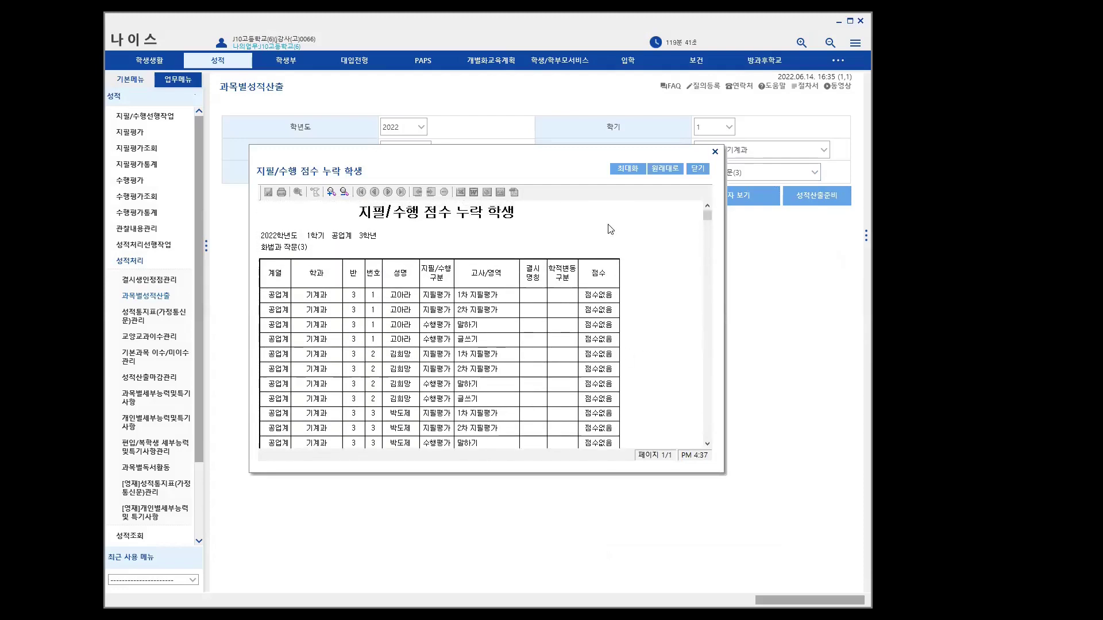
{"action": "left_click", "coordinate": [699, 168]}
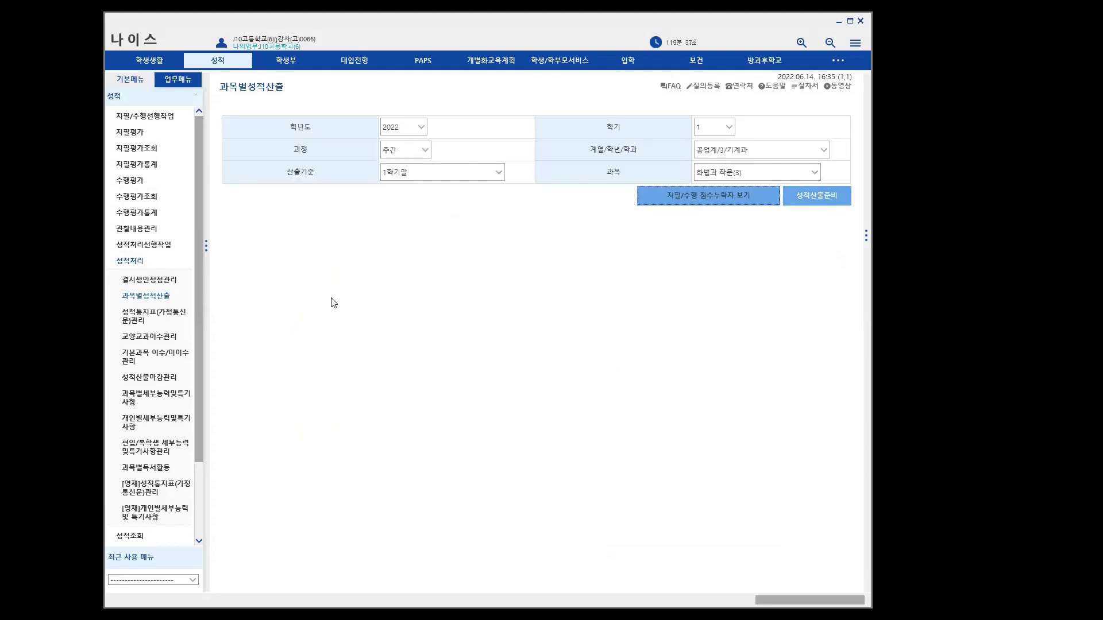
Step: Open 성적통지표(가정통신문)관리 and query the class 2 students of 공업계/3/기계과 for 2차 지필평가
{"action": "left_click", "coordinate": [158, 316]}
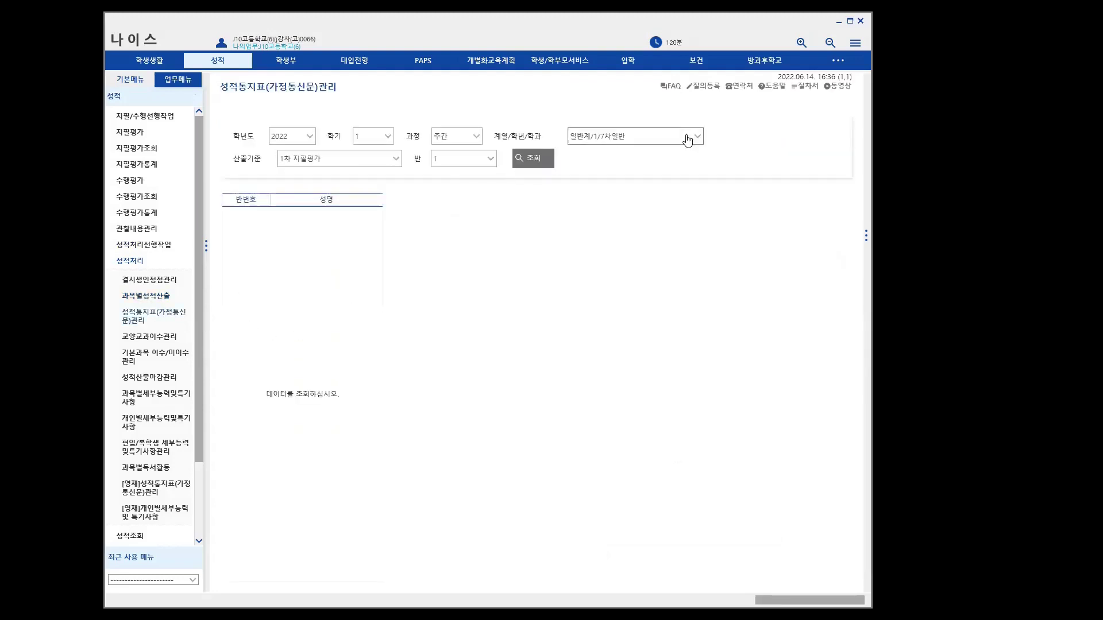
{"action": "left_click", "coordinate": [699, 143]}
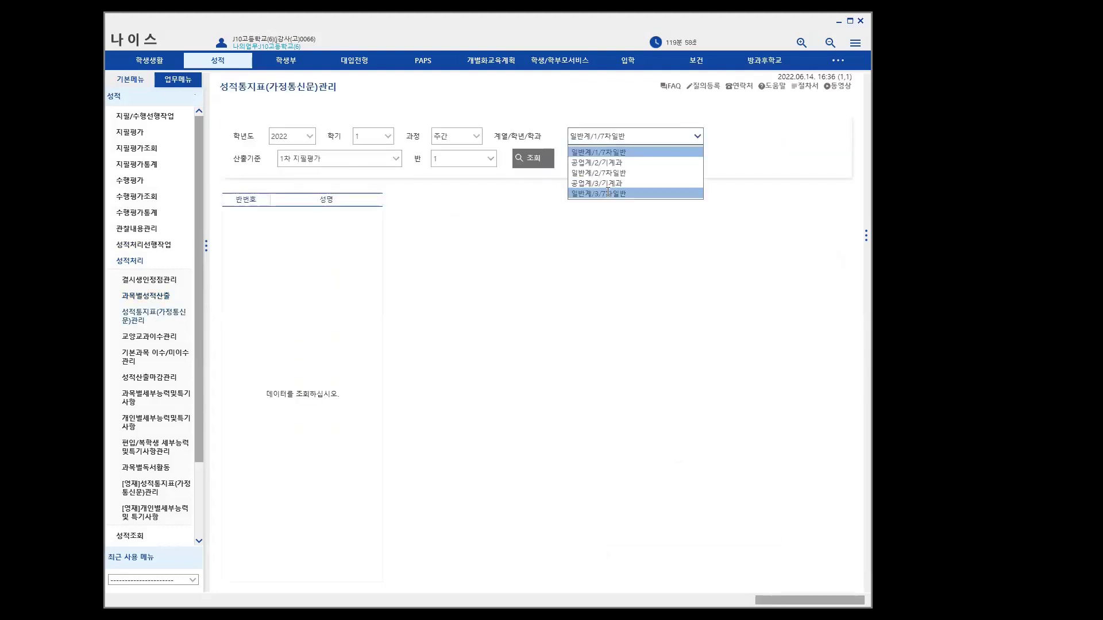
{"action": "left_click", "coordinate": [609, 183]}
{"action": "left_click", "coordinate": [394, 165]}
{"action": "left_click", "coordinate": [305, 184]}
{"action": "left_click", "coordinate": [534, 160]}
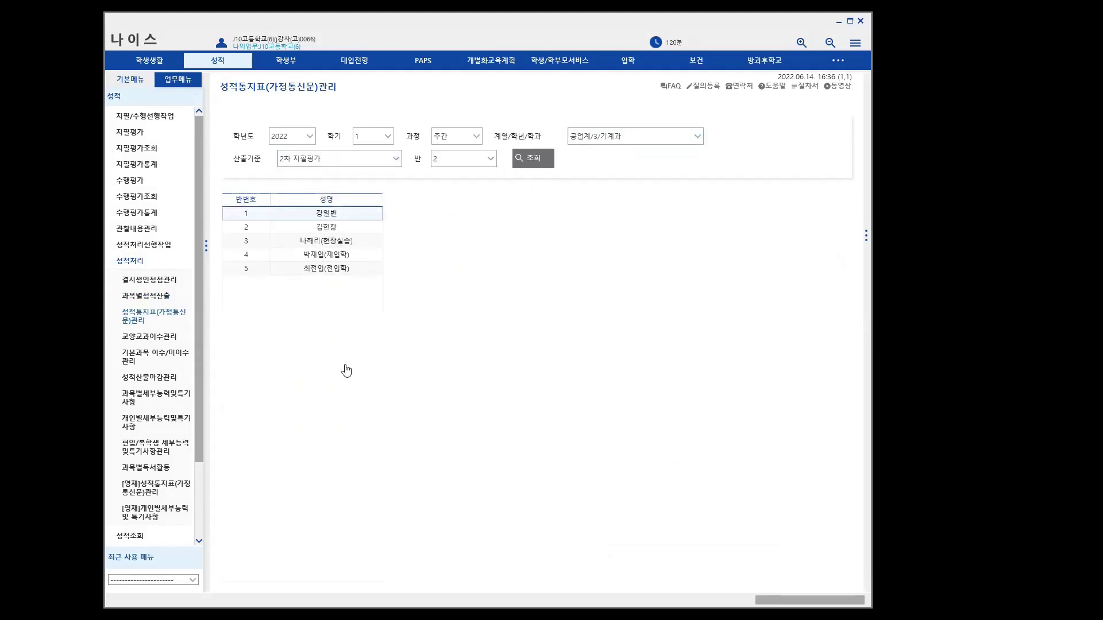
Step: View student number 1's report-card rows for 화법과 작문(3) and 빅데이터 분석(4)
{"action": "left_click", "coordinate": [330, 216]}
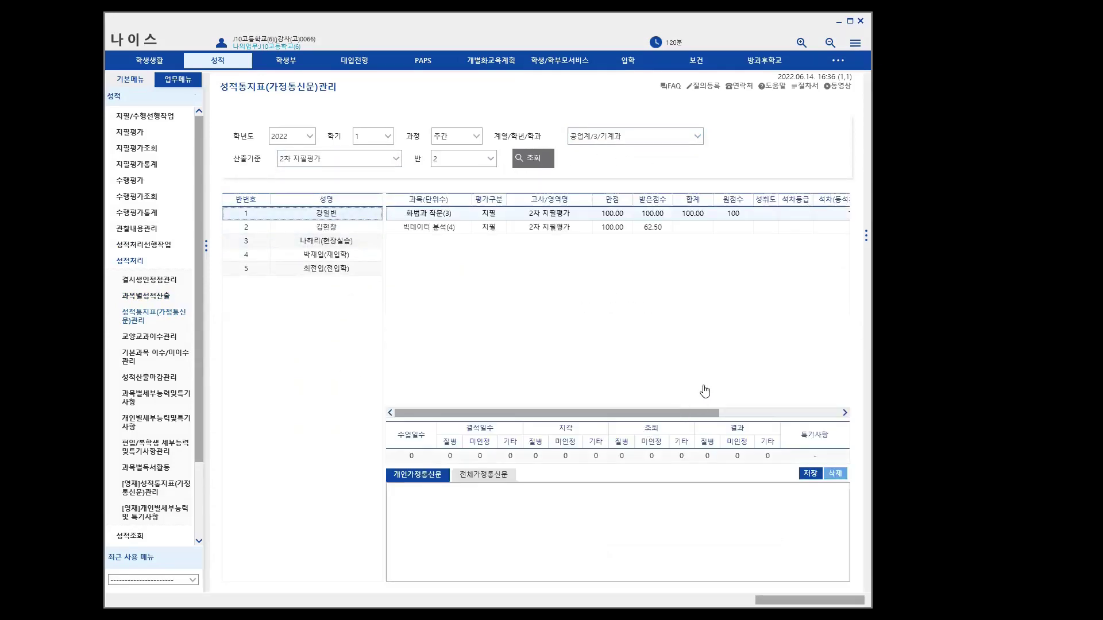
{"action": "left_click", "coordinate": [566, 216]}
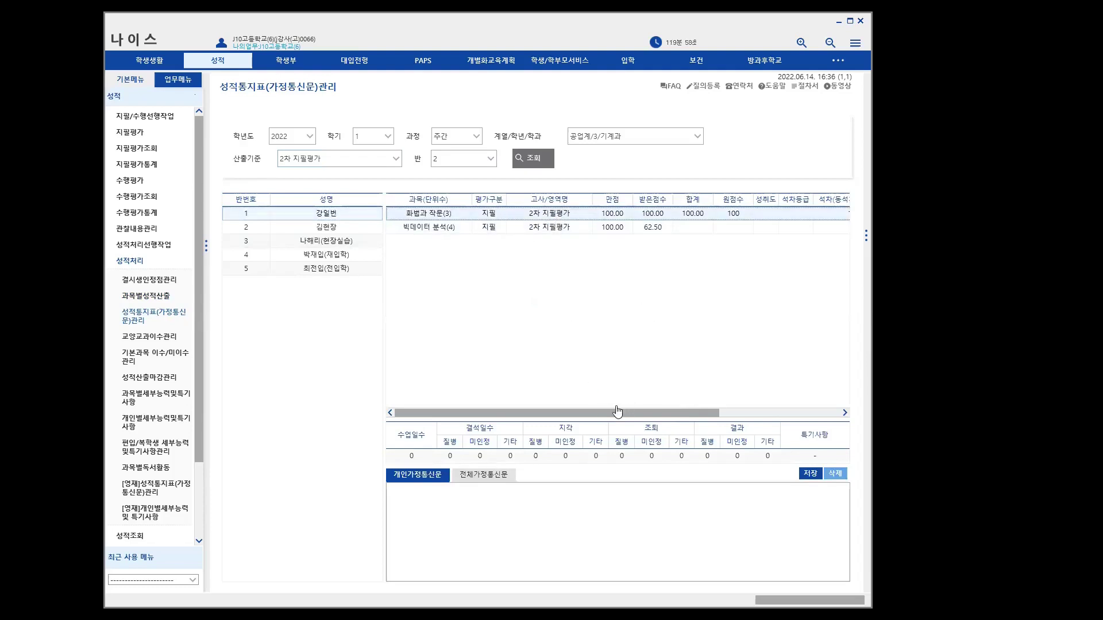
{"action": "left_click", "coordinate": [522, 234]}
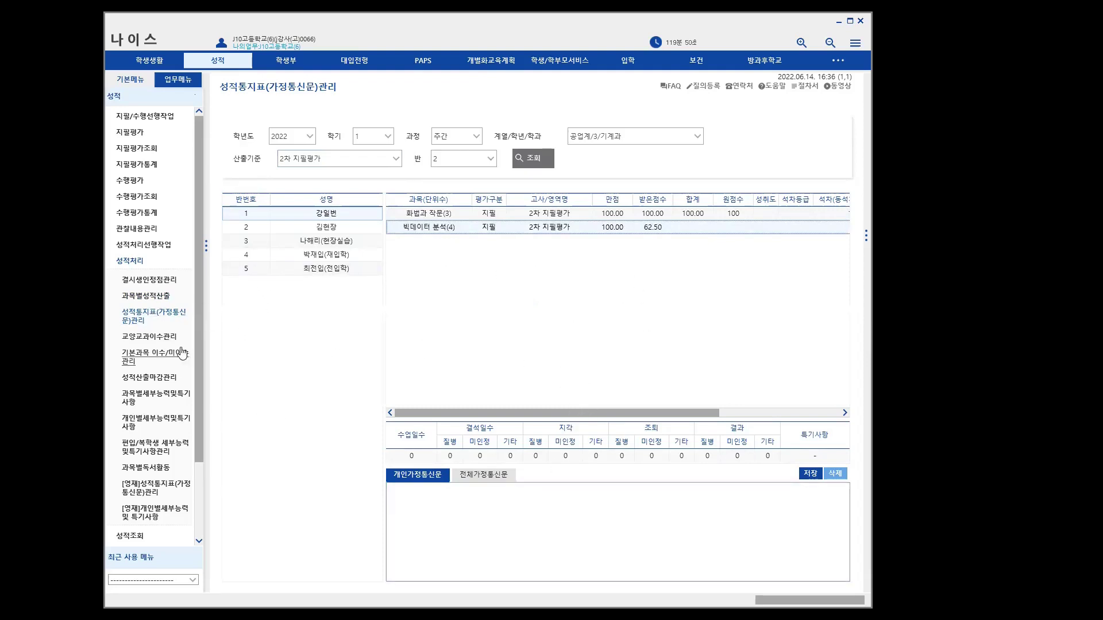
Step: Open the 성적통지표조회 page under 성적조회
{"action": "left_click_drag", "start_coordinate": [200, 368], "coordinate": [207, 430]}
{"action": "left_click", "coordinate": [144, 460]}
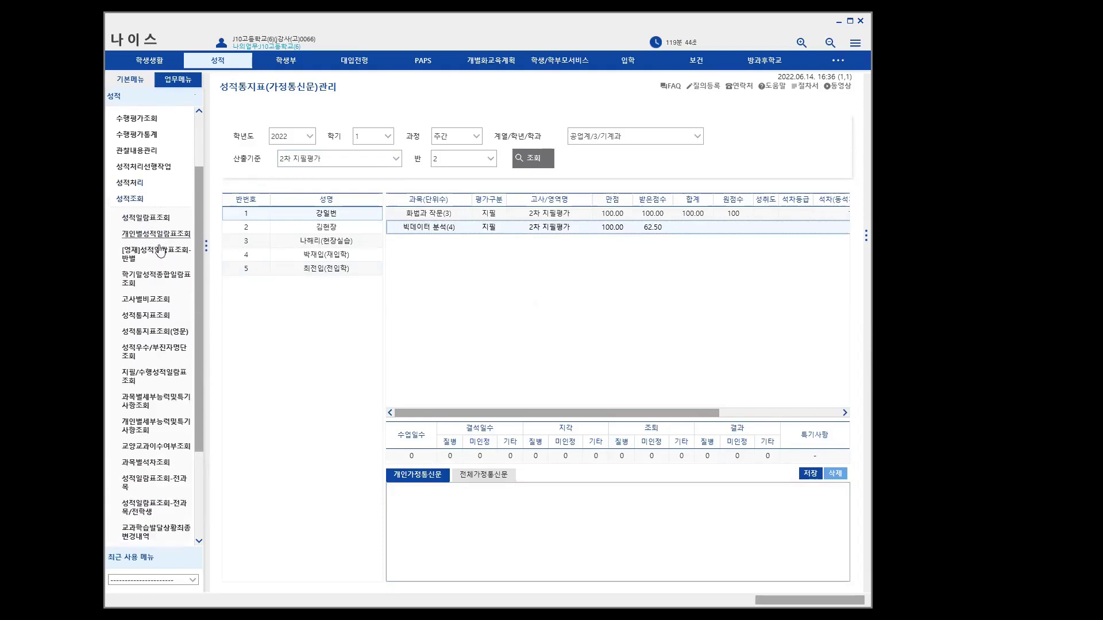
{"action": "left_click", "coordinate": [151, 316]}
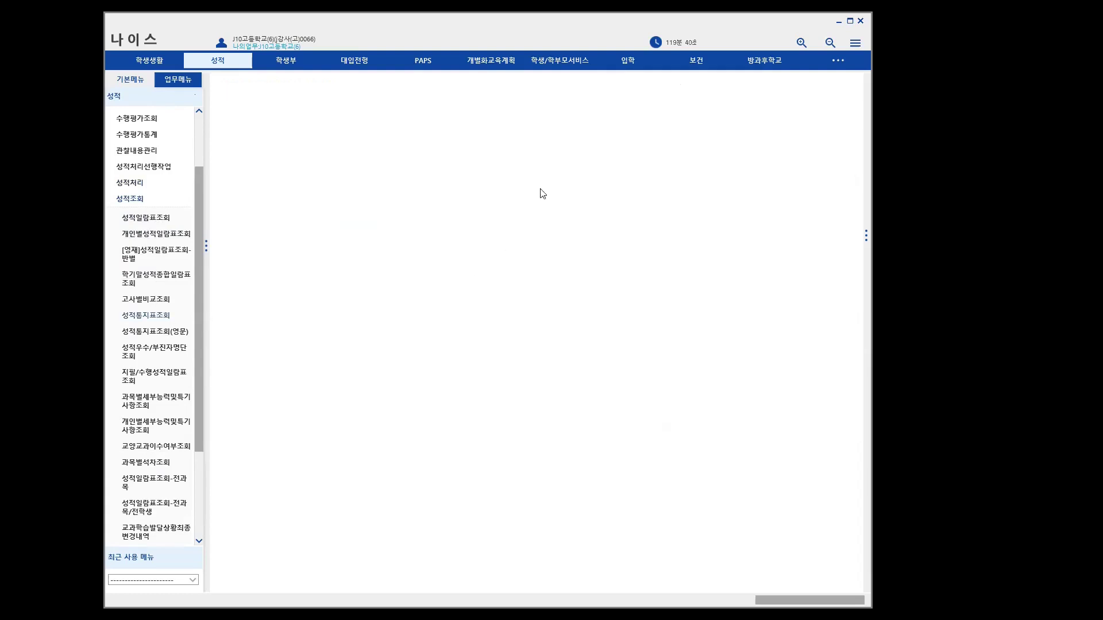
Step: Query the class 2 students of 공업계/3/기계과 for 2차 지필평가 and view student number 1's report card
{"action": "left_click", "coordinate": [698, 139]}
{"action": "left_click", "coordinate": [632, 178]}
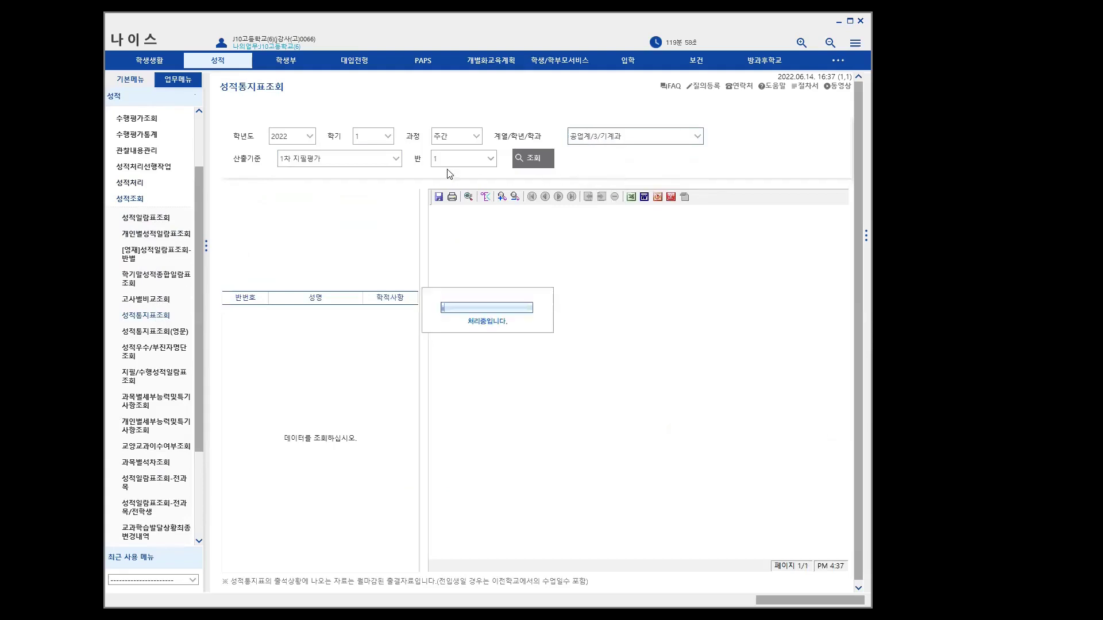
{"action": "left_click", "coordinate": [394, 159]}
{"action": "left_click", "coordinate": [342, 184]}
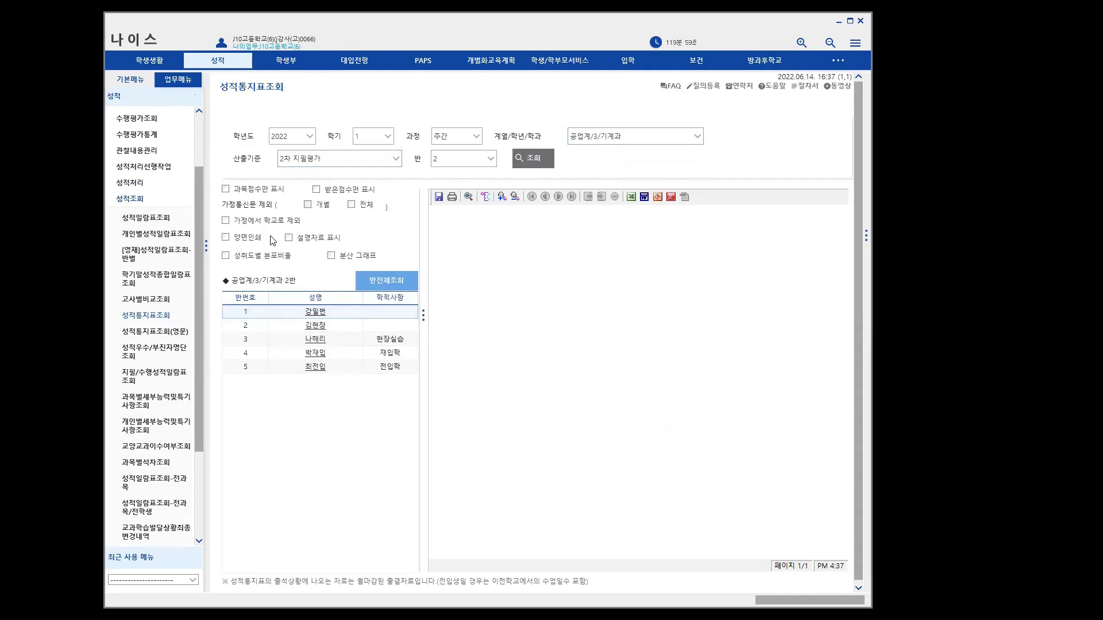
{"action": "left_click", "coordinate": [314, 313]}
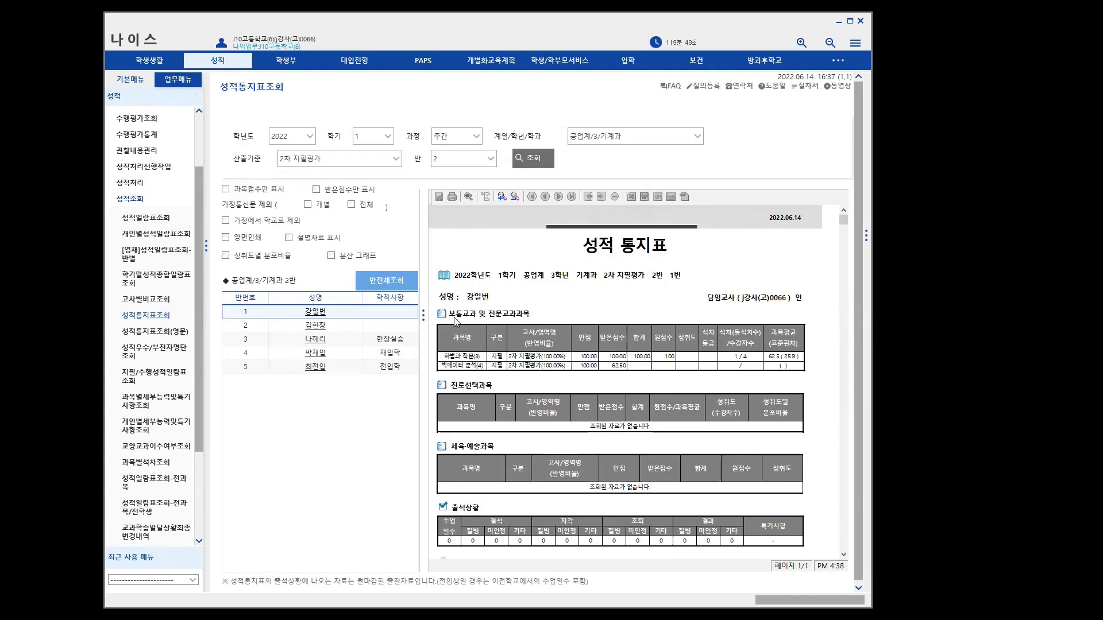
Step: Switch the 산출기준 to 1학기말, query again and read through both pages of student number 1's report card
{"action": "left_click", "coordinate": [397, 165]}
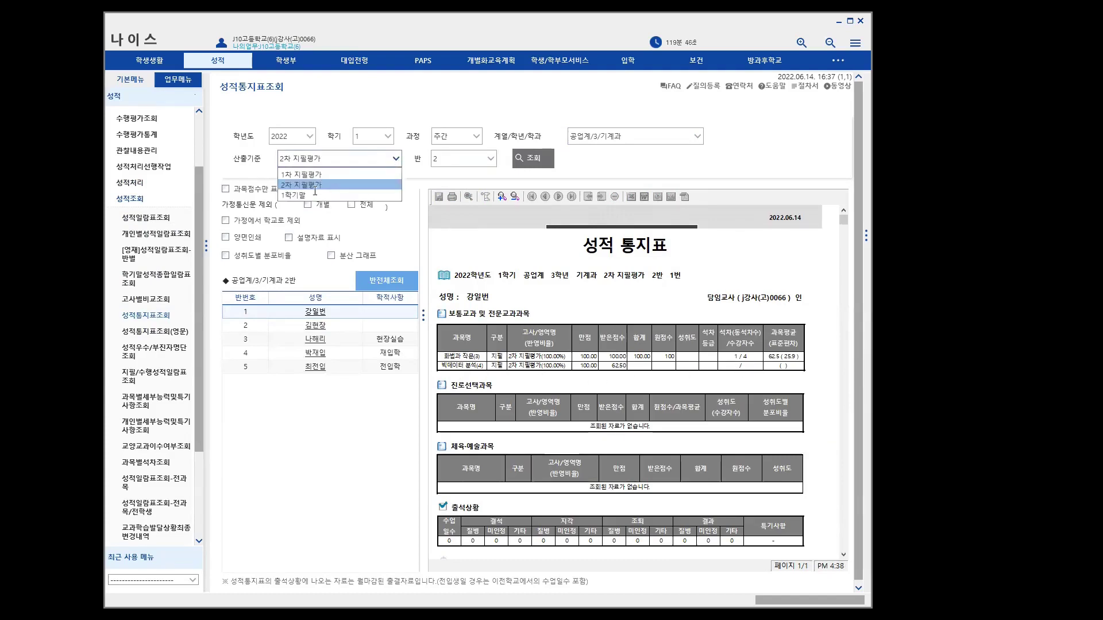
{"action": "left_click", "coordinate": [318, 194]}
{"action": "left_click", "coordinate": [529, 163]}
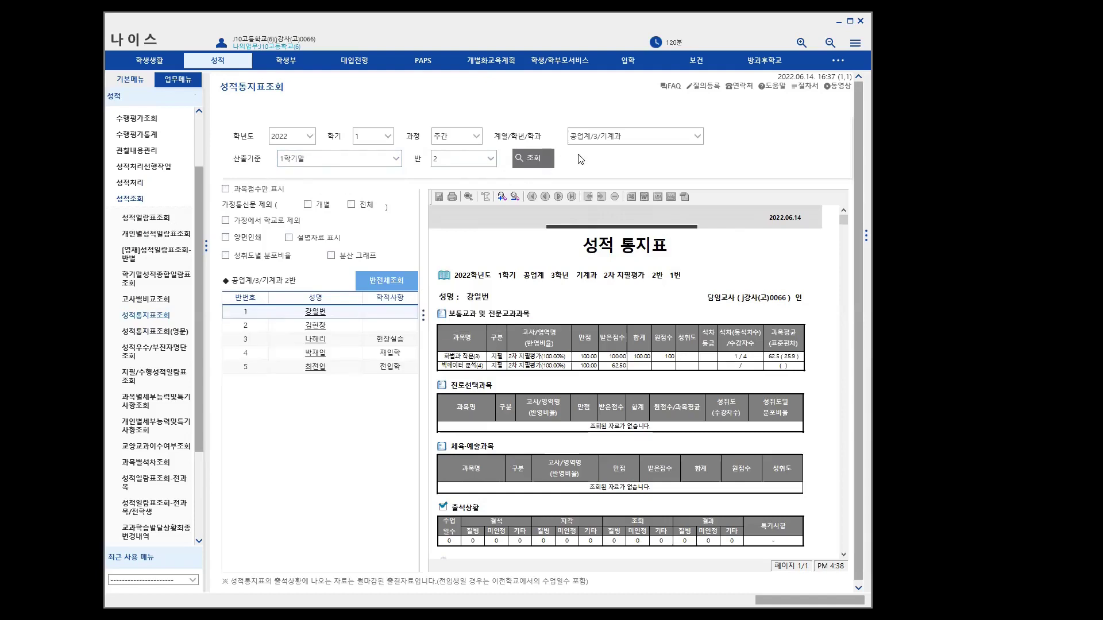
{"action": "left_click", "coordinate": [315, 312]}
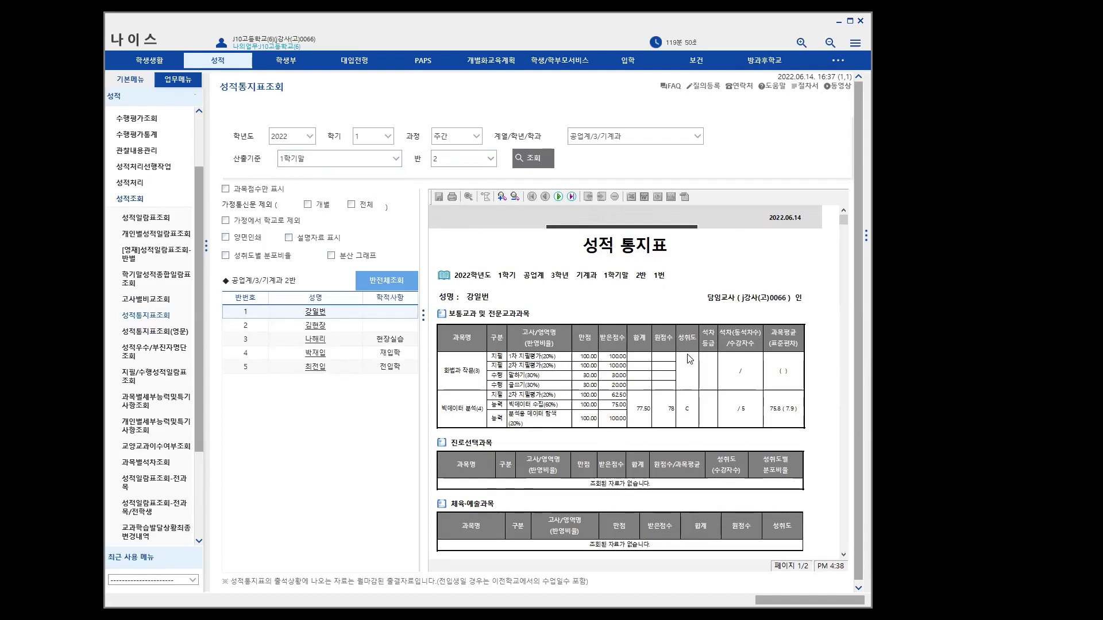
{"action": "scroll", "coordinate": [760, 354], "scroll_direction": "down", "scroll_amount": 3}
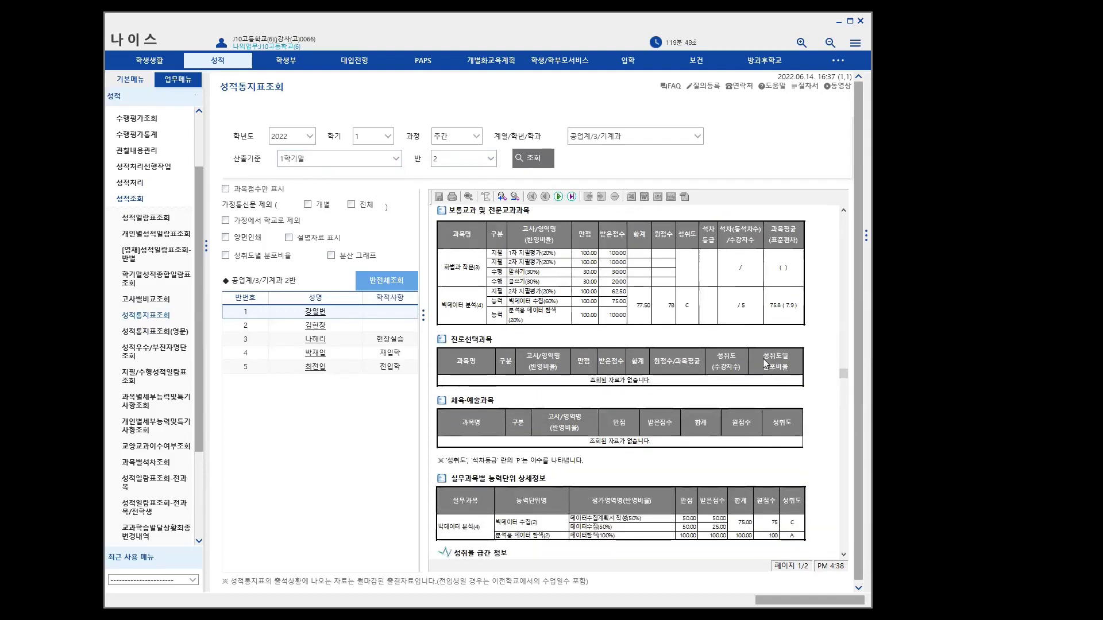
{"action": "scroll", "coordinate": [768, 369], "scroll_direction": "down", "scroll_amount": 8}
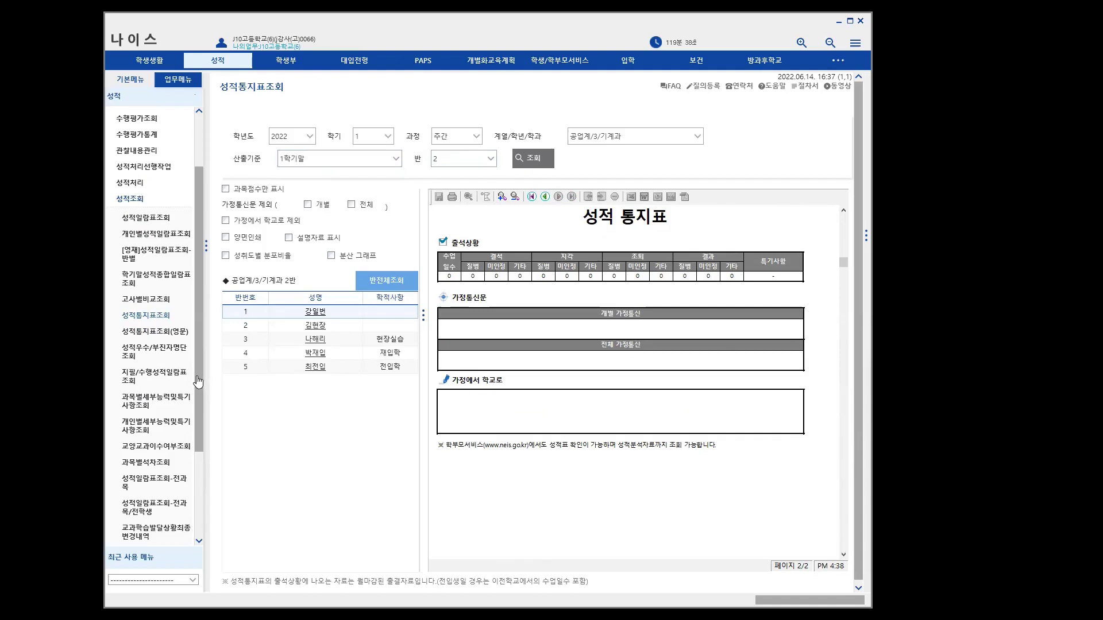
Step: Open the 과목별성적산출 page under 성적처리
{"action": "left_click_drag", "start_coordinate": [198, 384], "coordinate": [198, 322]}
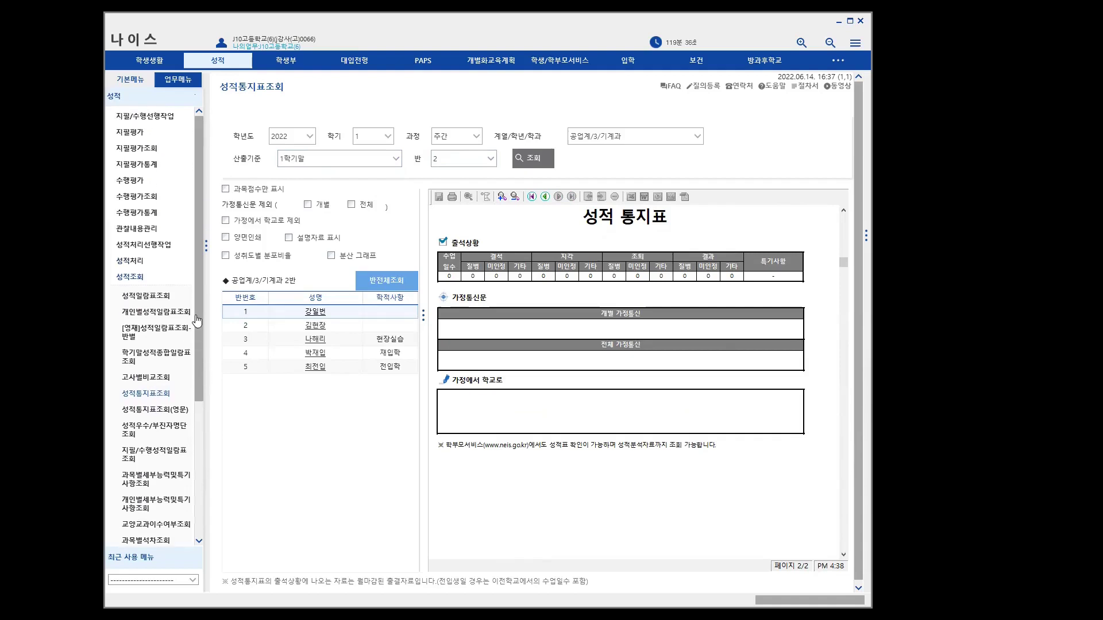
{"action": "left_click", "coordinate": [153, 253]}
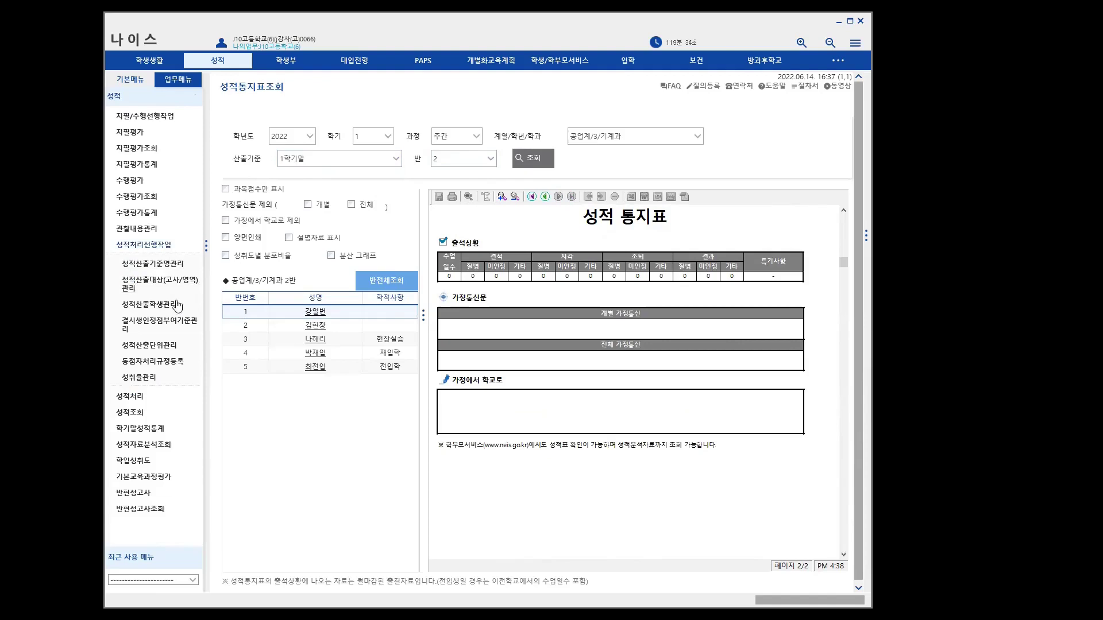
{"action": "left_click", "coordinate": [144, 247]}
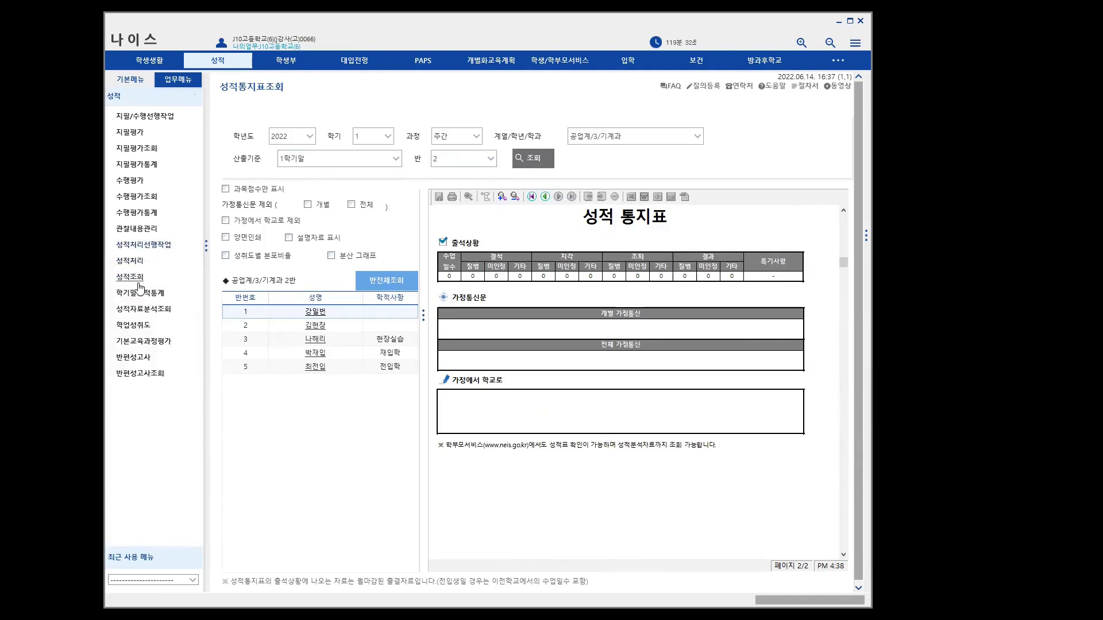
{"action": "left_click", "coordinate": [153, 264]}
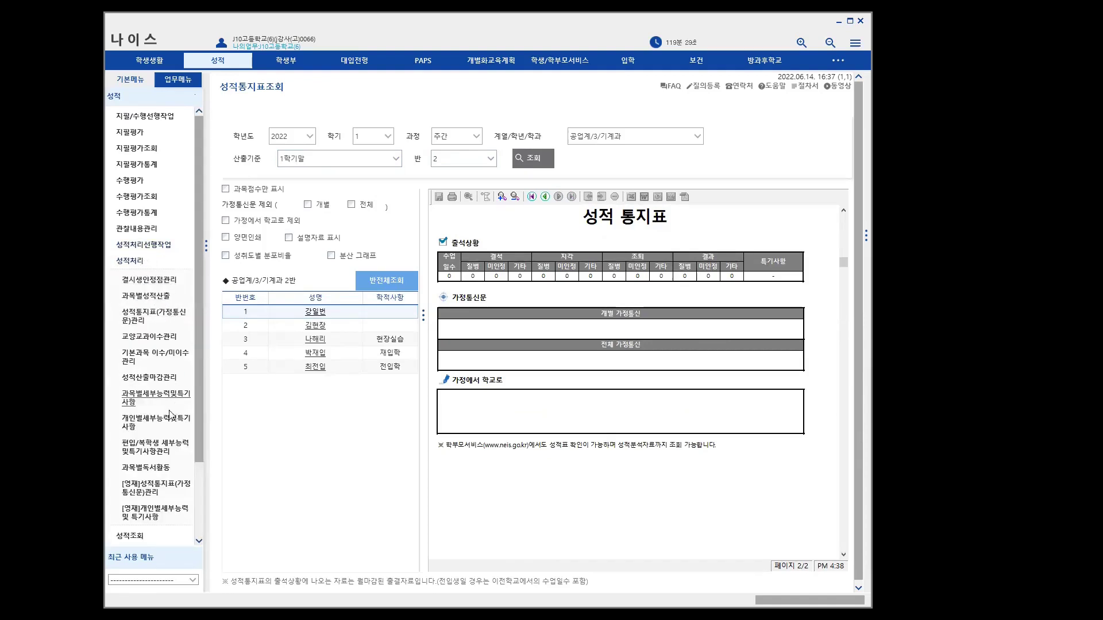
{"action": "left_click", "coordinate": [150, 295]}
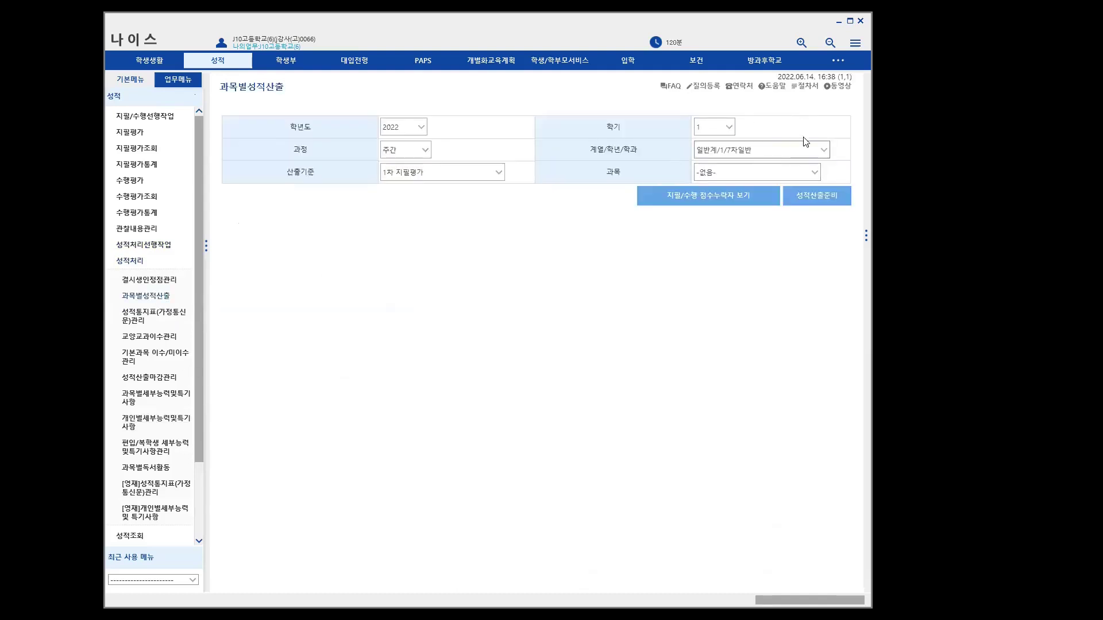
Step: Prepare the 1학기말 grade calculation of 빅데이터 분석(4) for 공업계/3/기계과
{"action": "left_click", "coordinate": [821, 152]}
{"action": "left_click", "coordinate": [754, 195]}
{"action": "left_click", "coordinate": [498, 180]}
{"action": "left_click", "coordinate": [445, 212]}
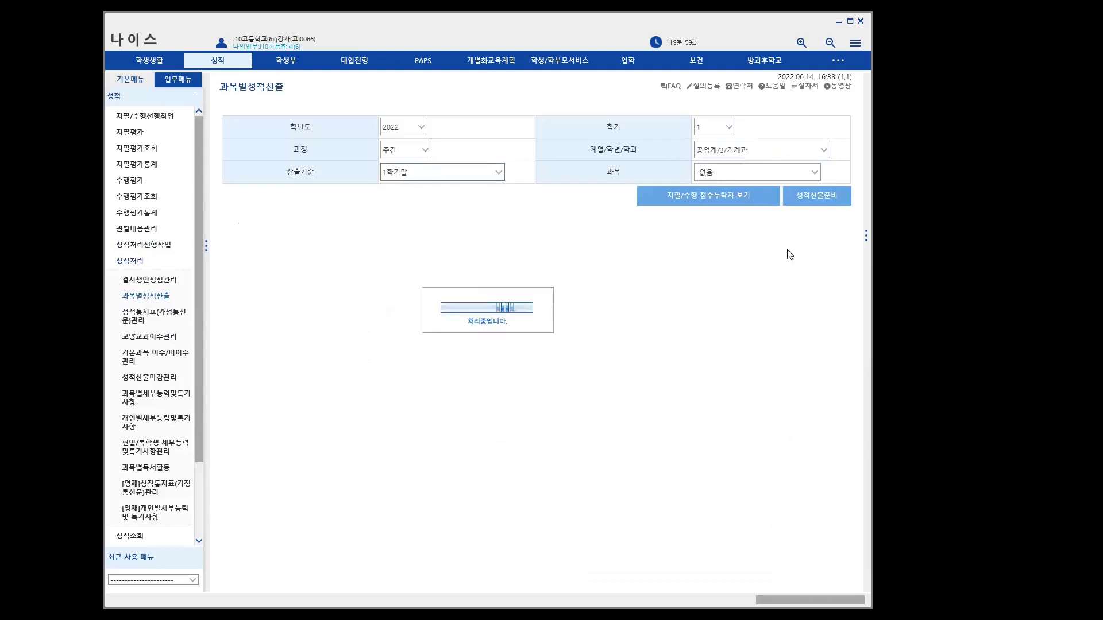
{"action": "left_click", "coordinate": [812, 174]}
{"action": "left_click", "coordinate": [793, 200]}
{"action": "left_click", "coordinate": [826, 198]}
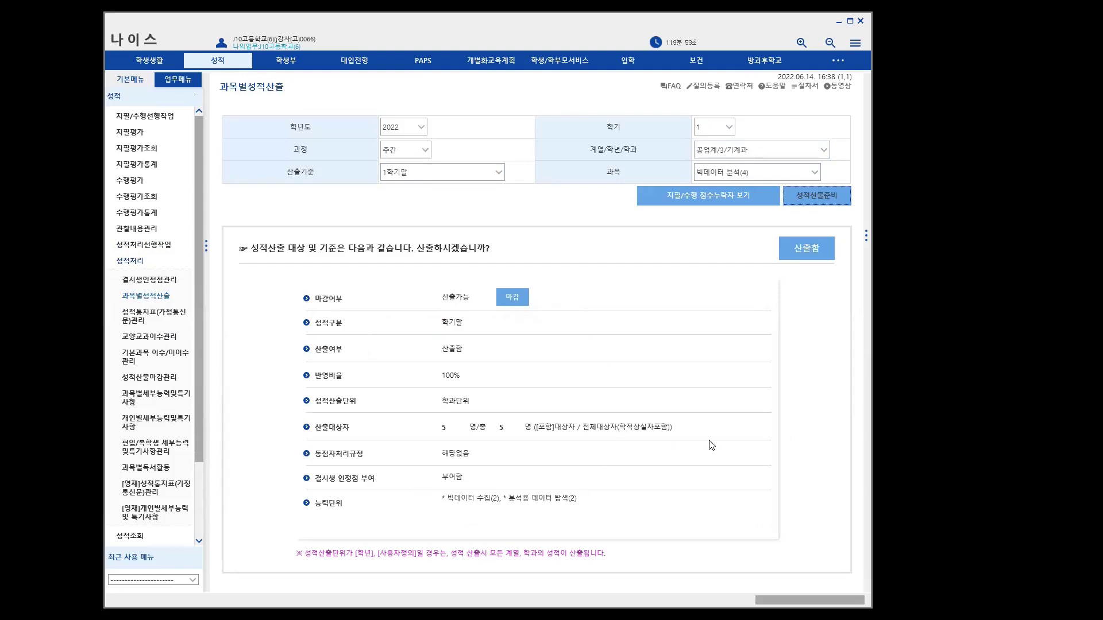
Step: Close the 1학기말 grade calculation of 빅데이터 분석(4) and switch the subject to 화법과 작문(3)
{"action": "left_click", "coordinate": [513, 298]}
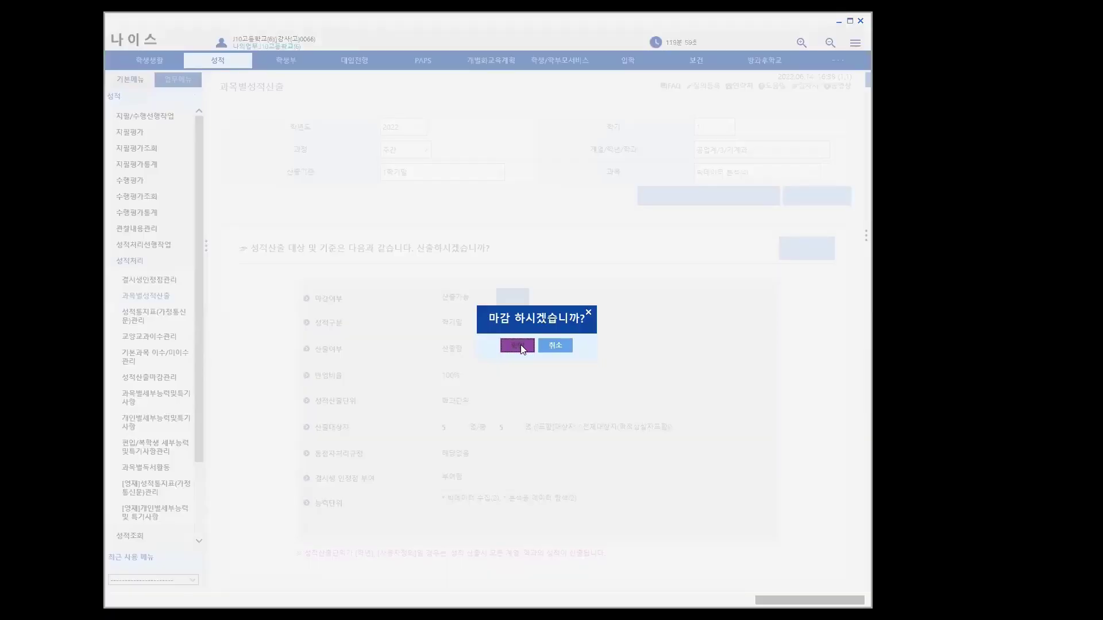
{"action": "left_click", "coordinate": [521, 345]}
{"action": "left_click", "coordinate": [537, 346]}
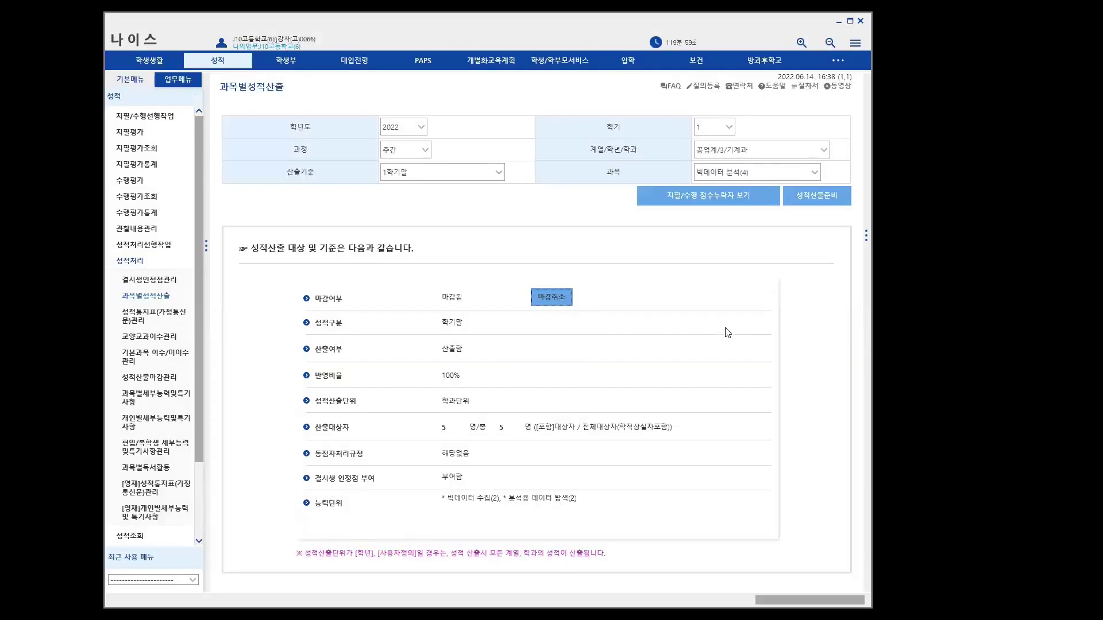
{"action": "left_click", "coordinate": [812, 173]}
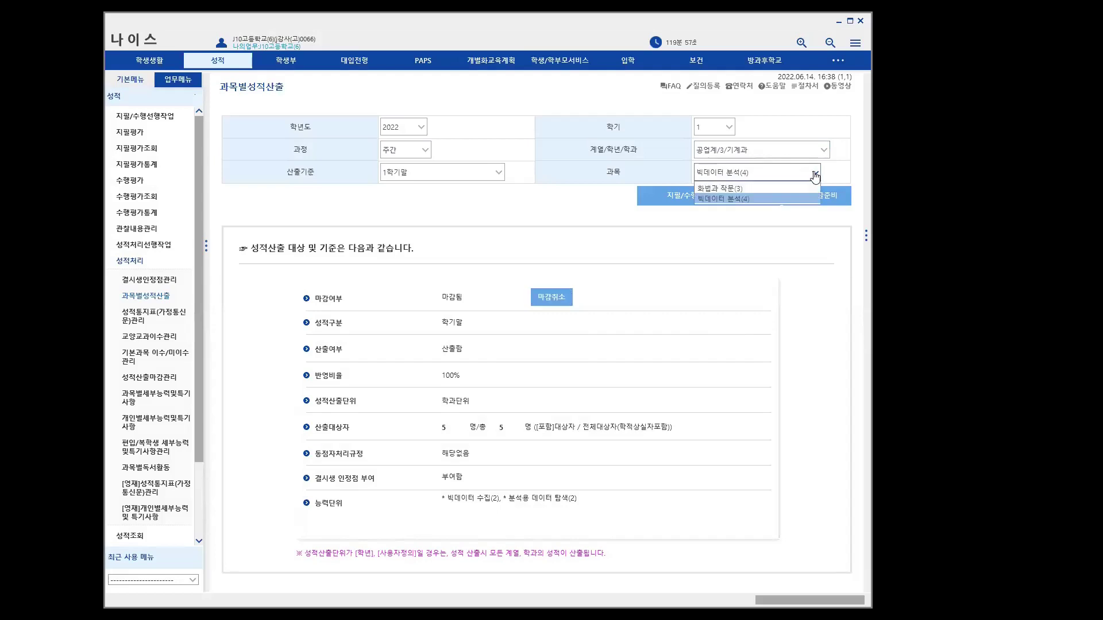
{"action": "left_click", "coordinate": [765, 187]}
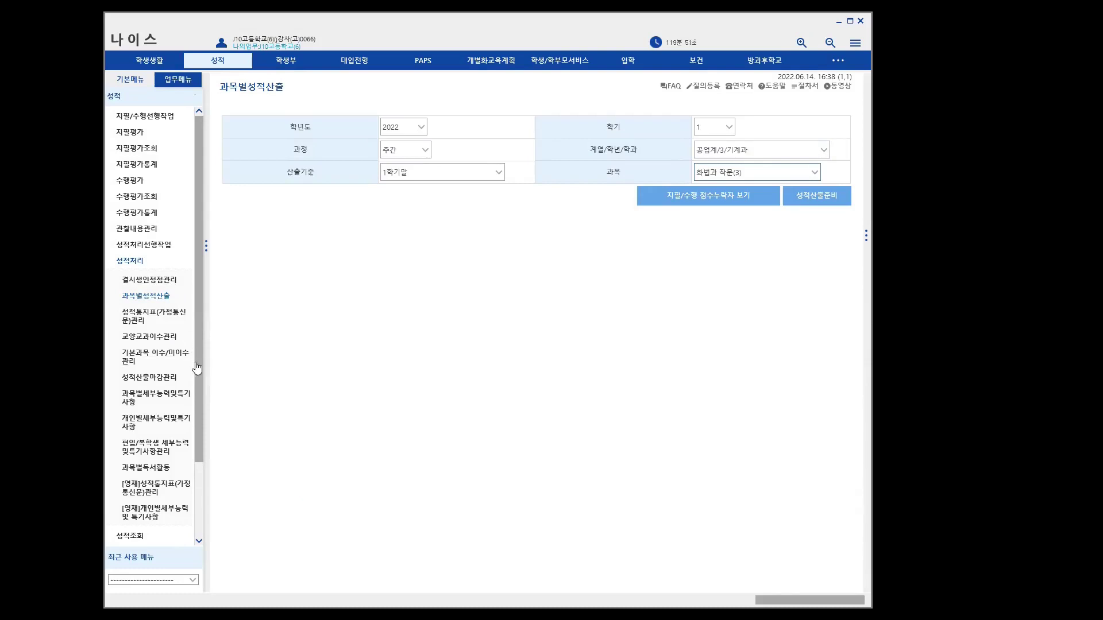
Step: Open 성적산출마감관리 and query grade 1's closing status for 1차 지필평가 and for 1학기말
{"action": "scroll", "coordinate": [197, 368], "scroll_direction": "down", "scroll_amount": 1}
{"action": "left_click", "coordinate": [147, 365]}
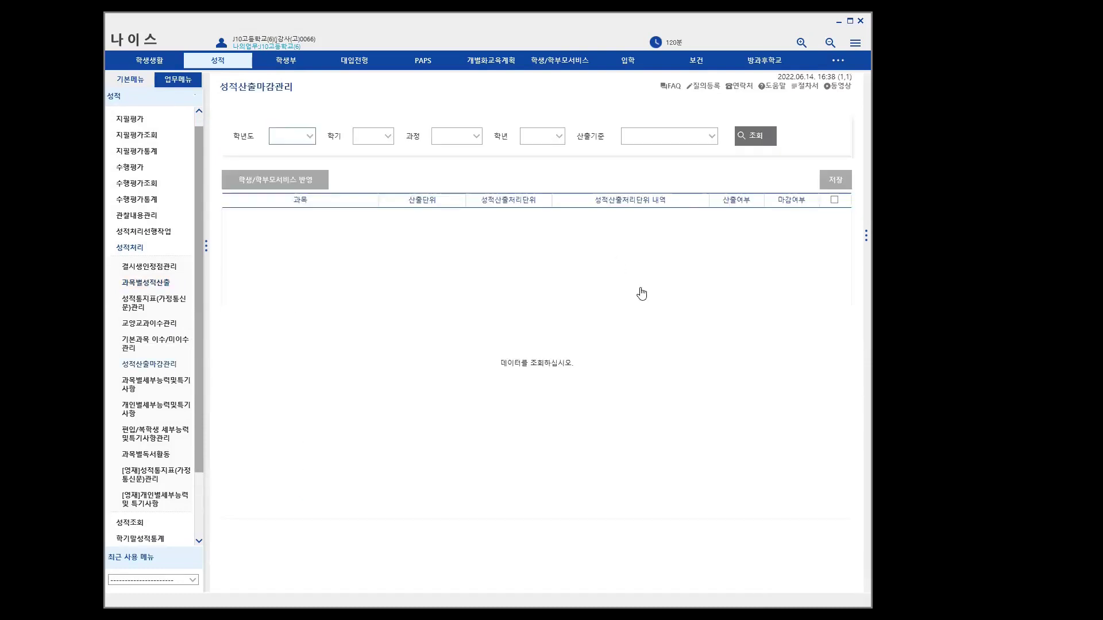
{"action": "left_click", "coordinate": [710, 136]}
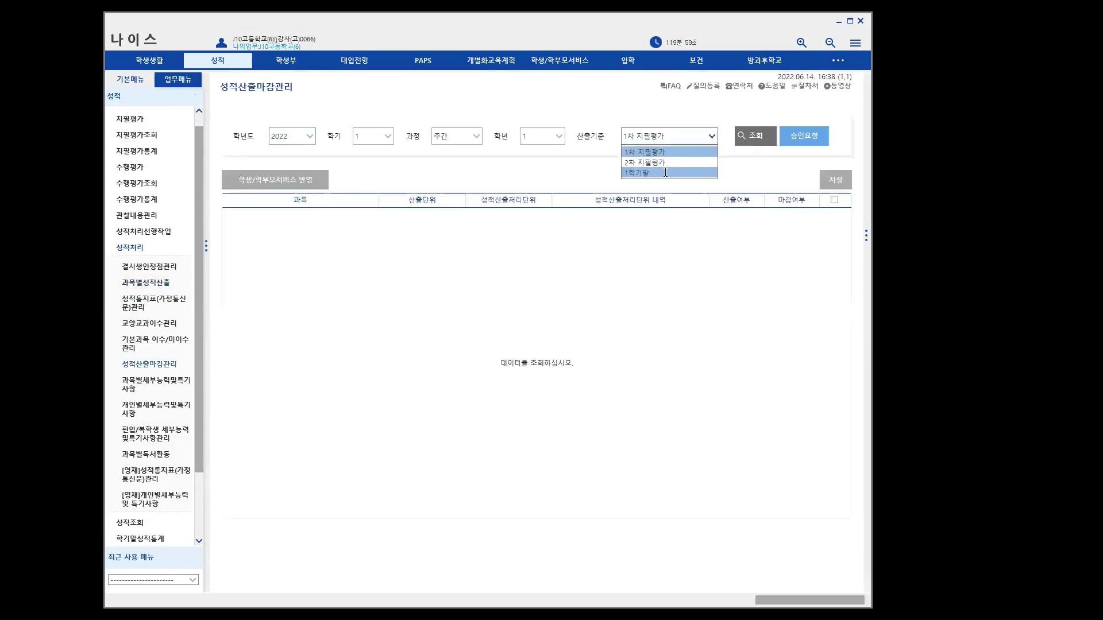
{"action": "left_click", "coordinate": [754, 140]}
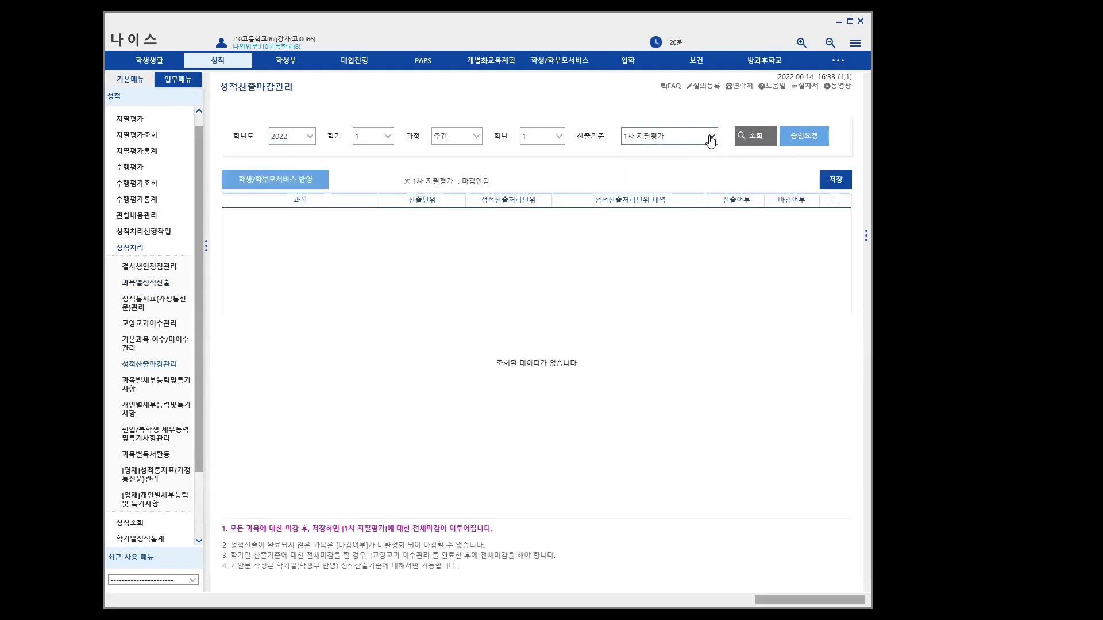
{"action": "left_click", "coordinate": [710, 138]}
{"action": "left_click", "coordinate": [666, 173]}
{"action": "left_click", "coordinate": [745, 136]}
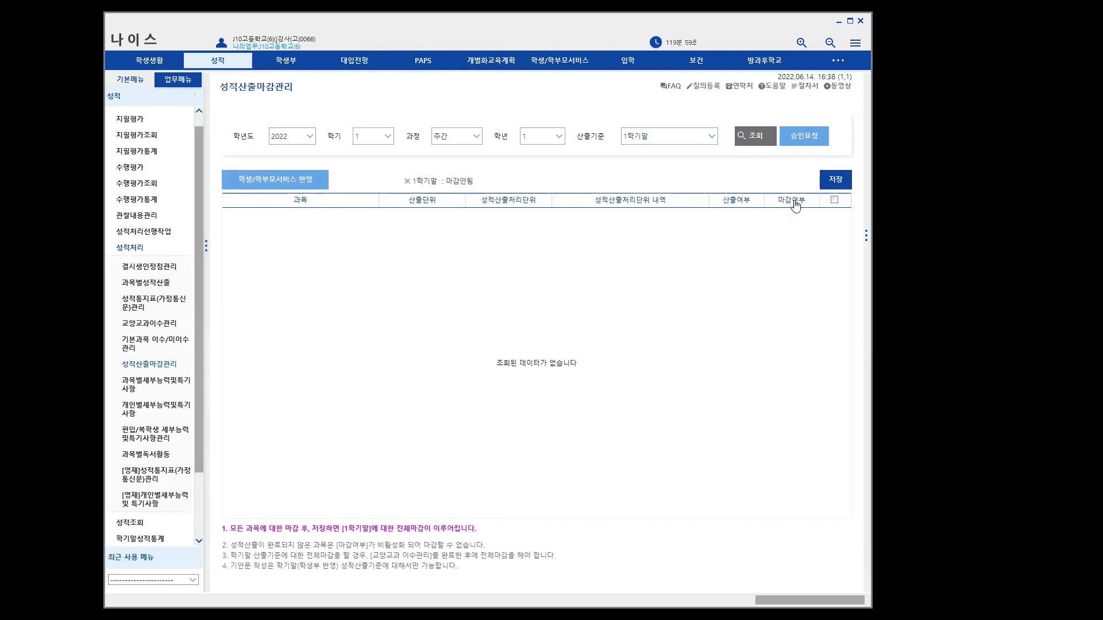
{"action": "left_click", "coordinate": [755, 138]}
{"action": "left_click_drag", "start_coordinate": [197, 435], "coordinate": [199, 477]}
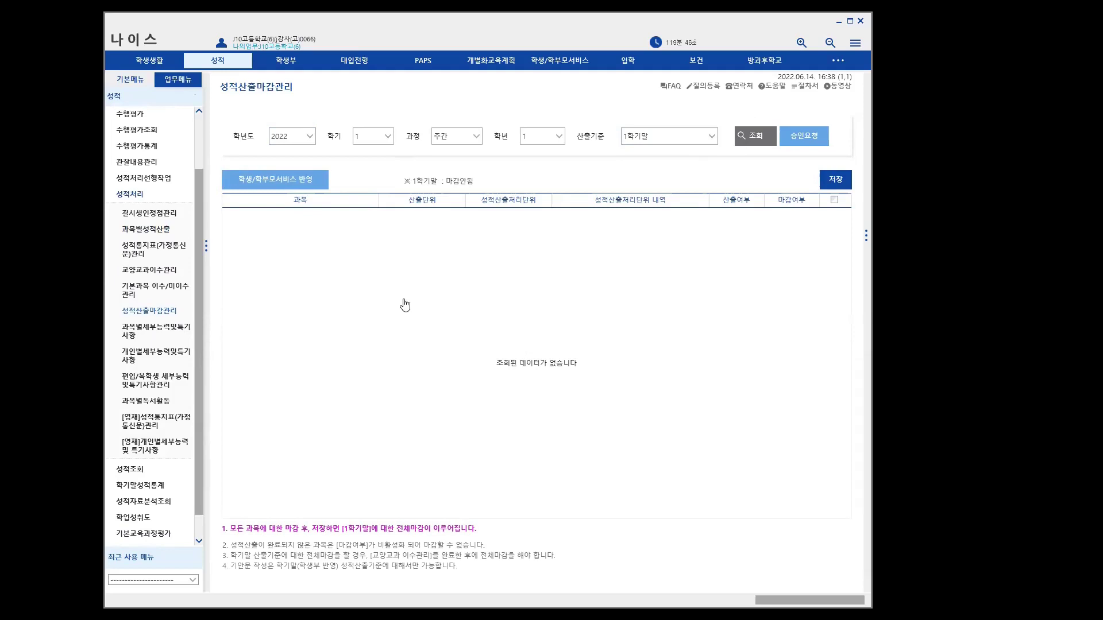
Step: Query the closing status of grade 3's subjects for 1학기말
{"action": "left_click", "coordinate": [558, 138]}
{"action": "left_click", "coordinate": [540, 173]}
{"action": "left_click", "coordinate": [710, 137]}
{"action": "left_click", "coordinate": [667, 174]}
{"action": "left_click", "coordinate": [756, 138]}
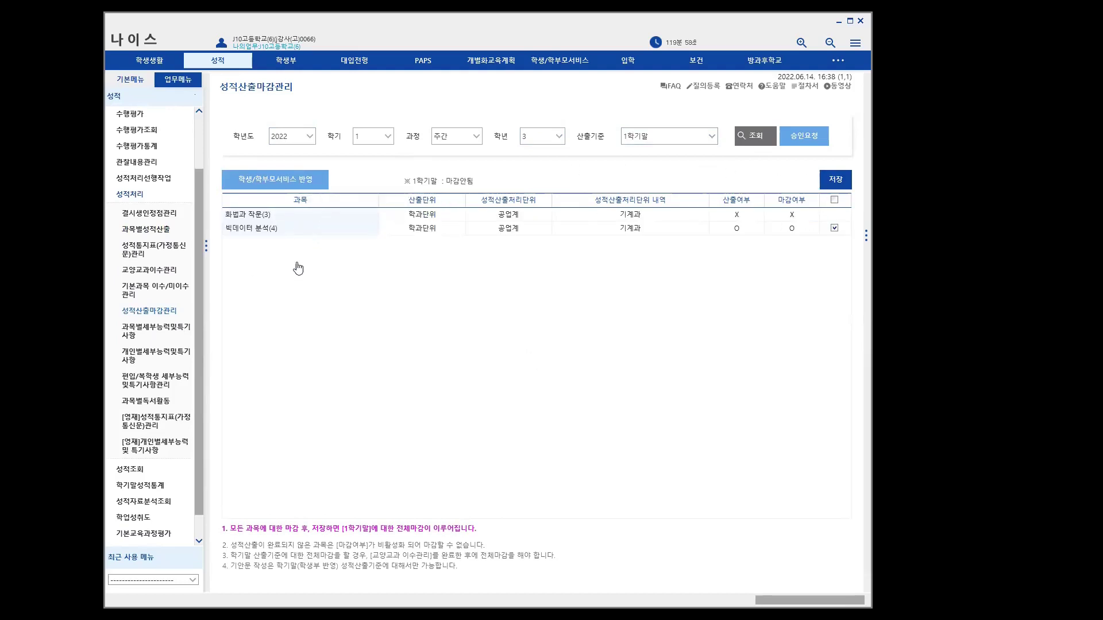
Step: Mark 빅데이터 분석(4) as closed and save the grade 3 closing information
{"action": "left_click", "coordinate": [834, 201]}
{"action": "left_click", "coordinate": [834, 230]}
{"action": "left_click", "coordinate": [834, 229]}
{"action": "left_click", "coordinate": [836, 179]}
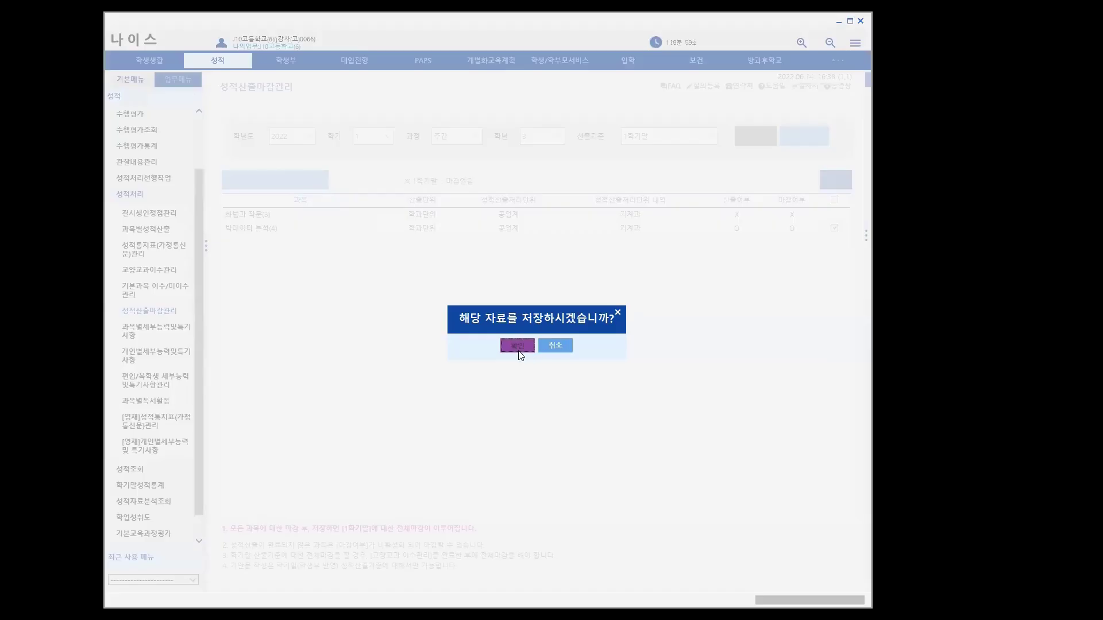
{"action": "left_click", "coordinate": [519, 350]}
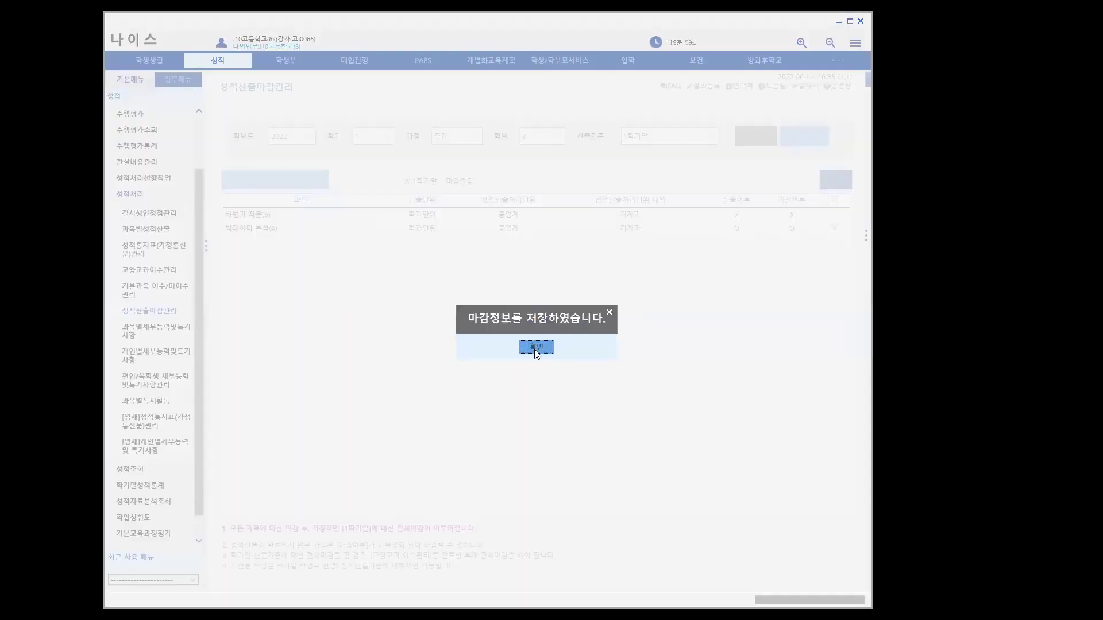
{"action": "left_click", "coordinate": [536, 348]}
Step: Open the approval request draft for 학기말성적일람표
{"action": "left_click", "coordinate": [810, 136]}
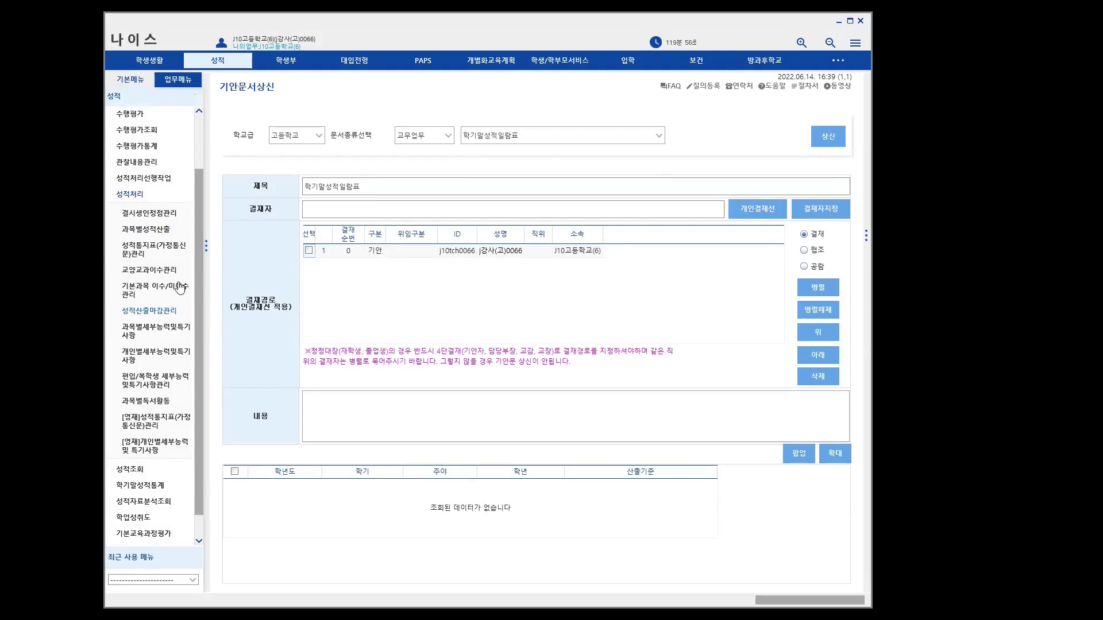
{"action": "scroll", "coordinate": [196, 318], "scroll_direction": "down", "scroll_amount": 1}
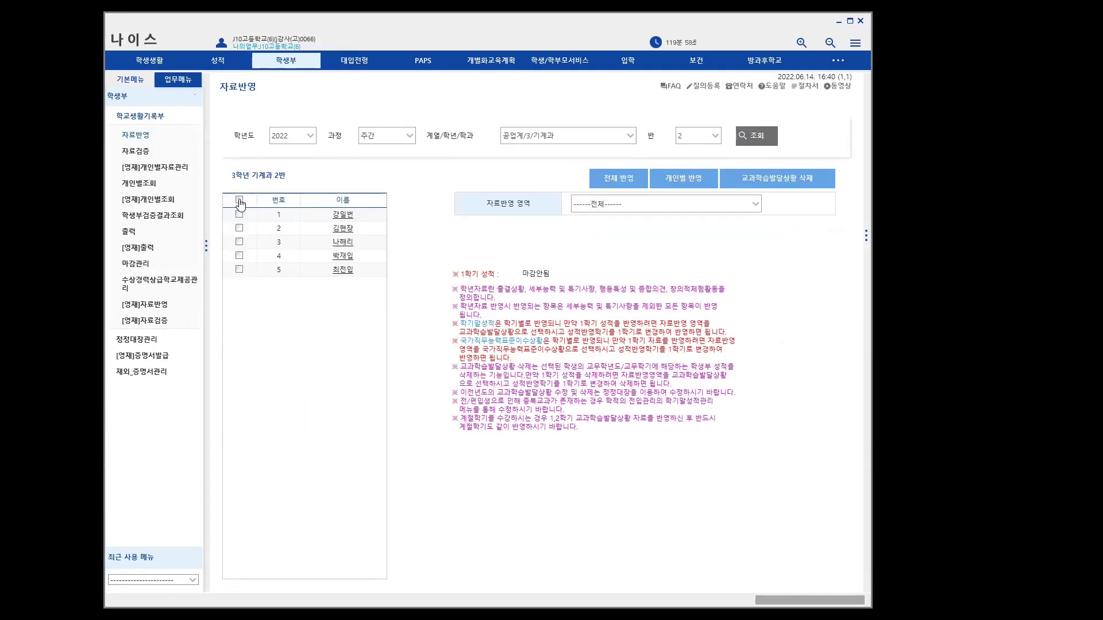
Step: Reflect 7.교과학습발달상황(과목성적) for 1학기 individually into the school records of all listed class 2 students
{"action": "left_click", "coordinate": [240, 201]}
{"action": "left_click", "coordinate": [754, 206]}
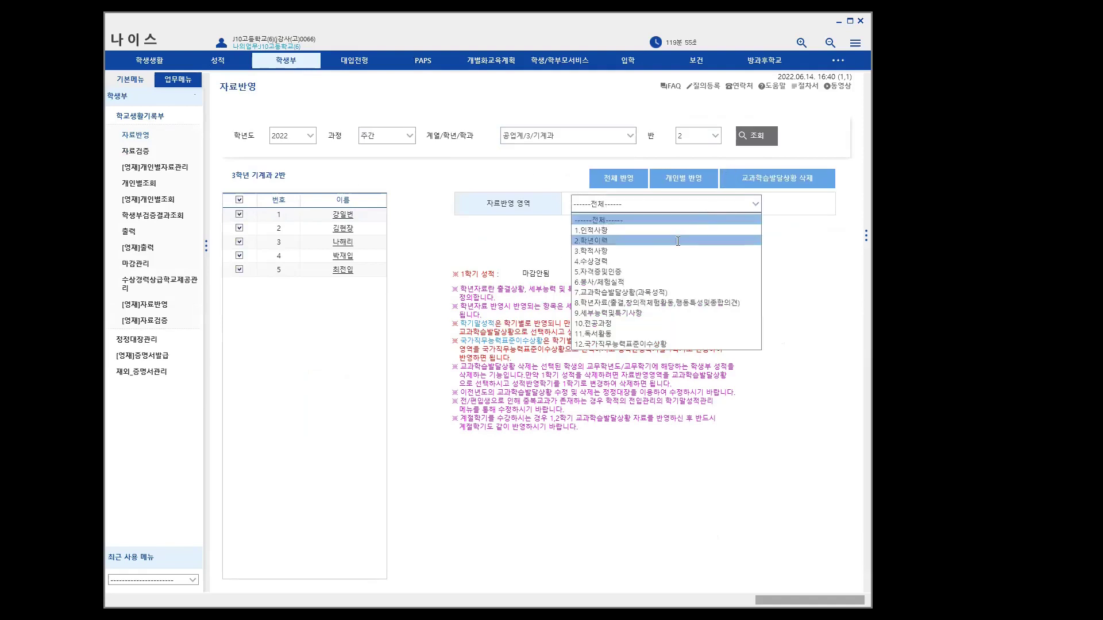
{"action": "left_click", "coordinate": [639, 292]}
{"action": "left_click", "coordinate": [561, 182]}
{"action": "left_click", "coordinate": [556, 203]}
{"action": "left_click", "coordinate": [561, 179]}
{"action": "left_click", "coordinate": [555, 194]}
{"action": "left_click", "coordinate": [692, 182]}
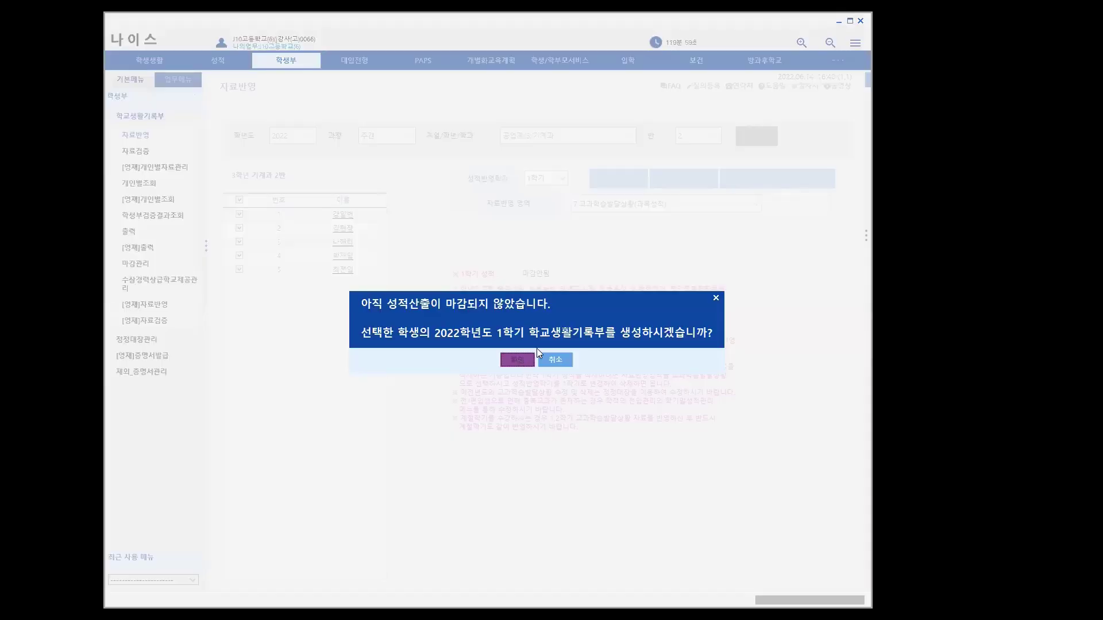
{"action": "left_click", "coordinate": [530, 362]}
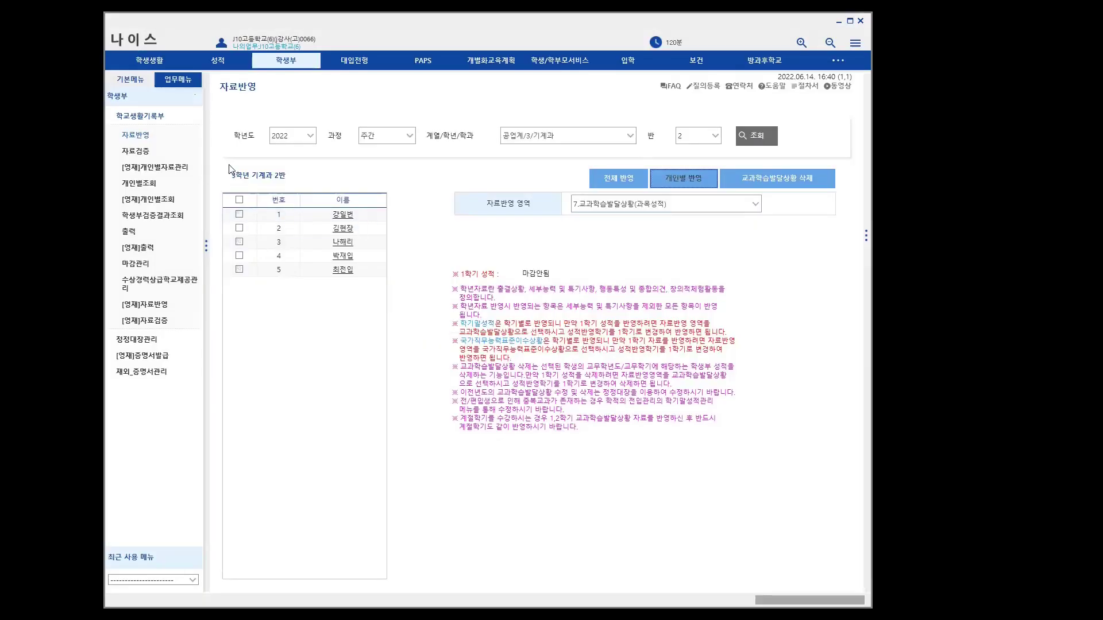
Step: Open 개인별조회, query class 2 of 공업계/3/기계과 and view the last page of student number 1's 학생부II record
{"action": "left_click", "coordinate": [143, 187]}
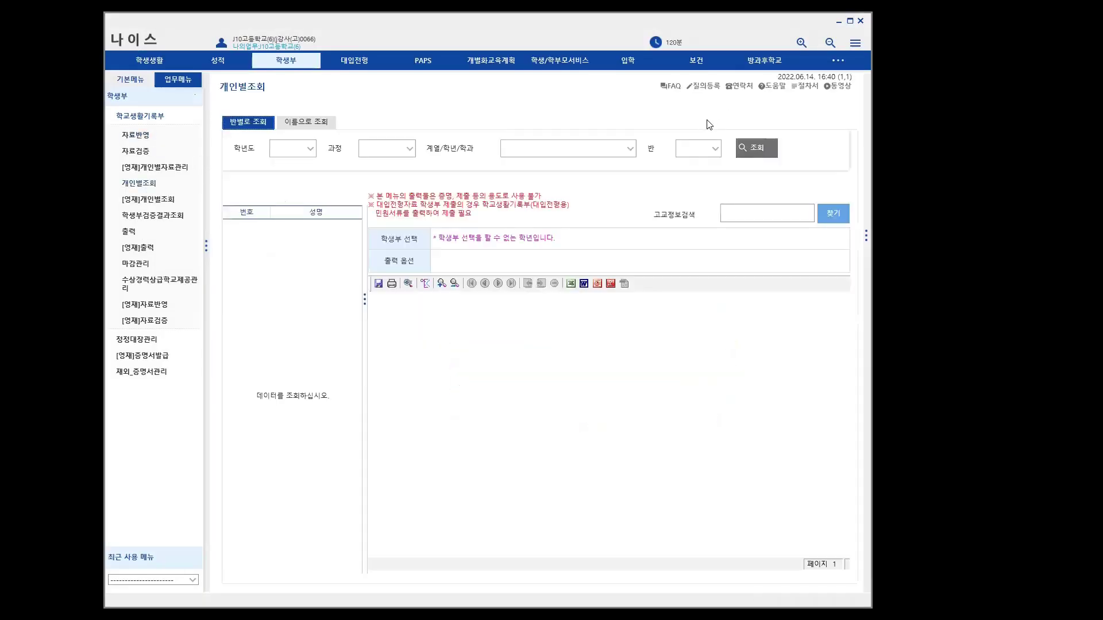
{"action": "left_click", "coordinate": [626, 150]}
{"action": "left_click", "coordinate": [610, 205]}
{"action": "left_click", "coordinate": [751, 152]}
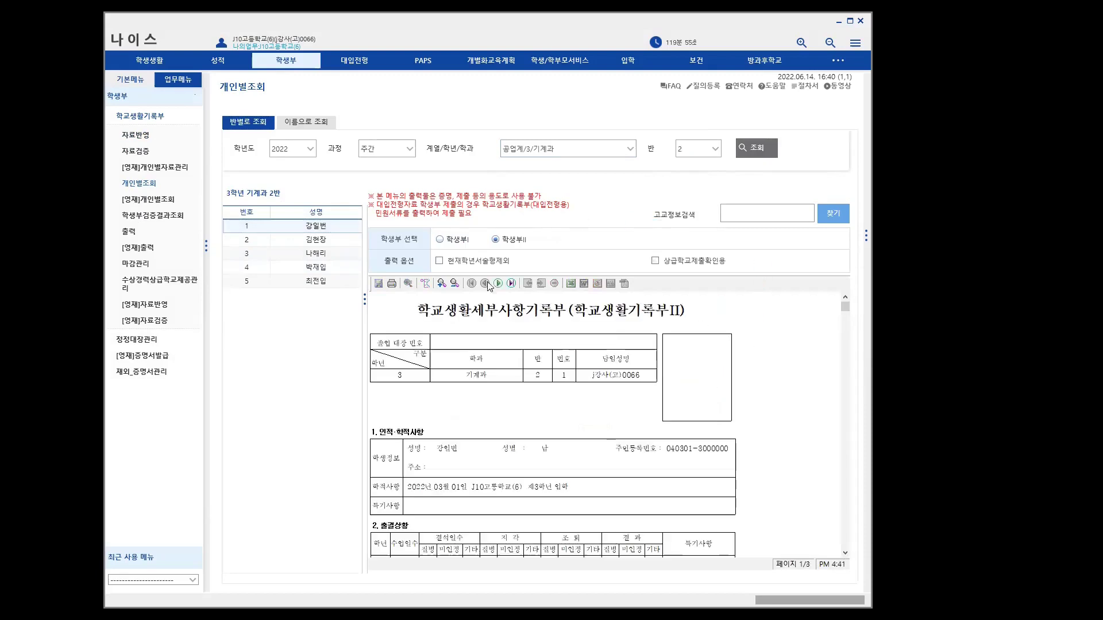
{"action": "left_click", "coordinate": [511, 284]}
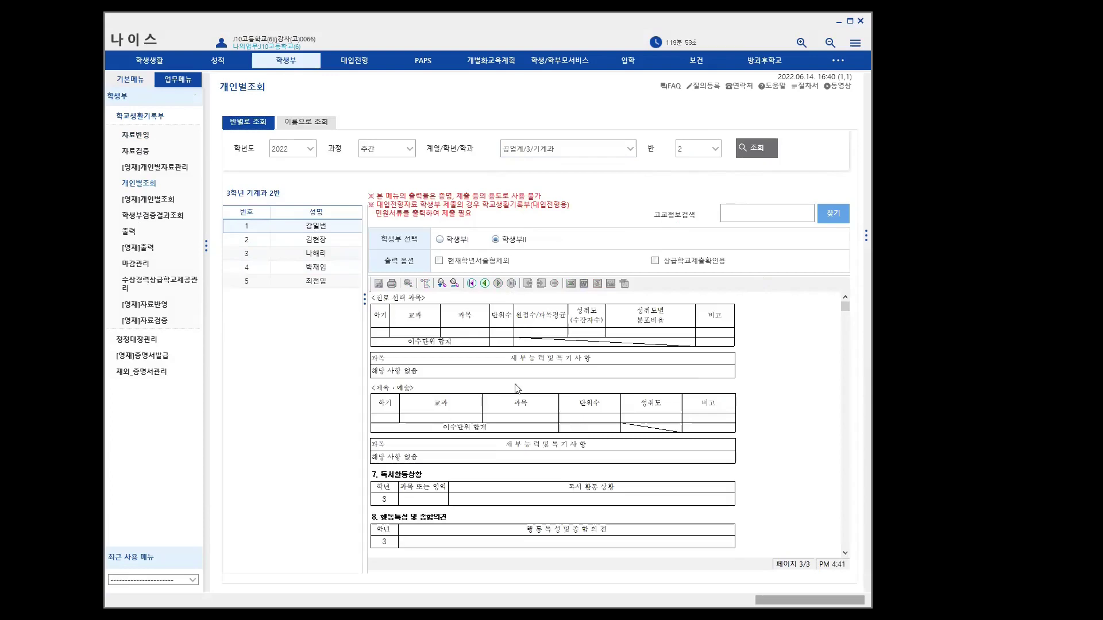
Step: Examine 6. 교과학습발달상황 for 3학년 on page 2 of the student's 학생부II record
{"action": "scroll", "coordinate": [516, 389], "scroll_direction": "up", "scroll_amount": 3}
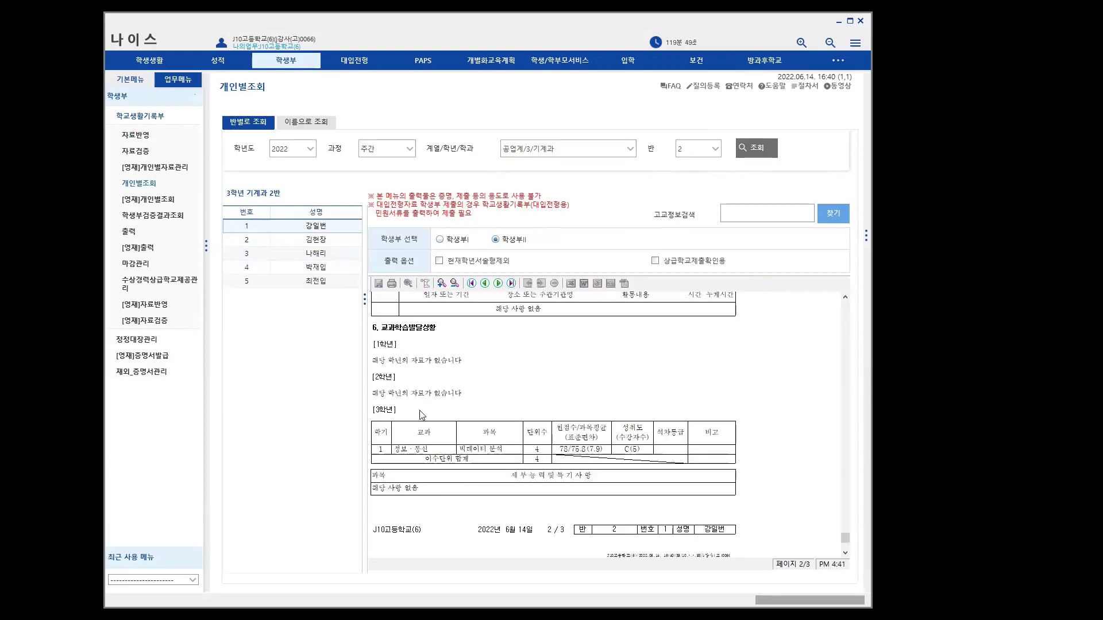
{"action": "scroll", "coordinate": [524, 430], "scroll_direction": "up", "scroll_amount": 1}
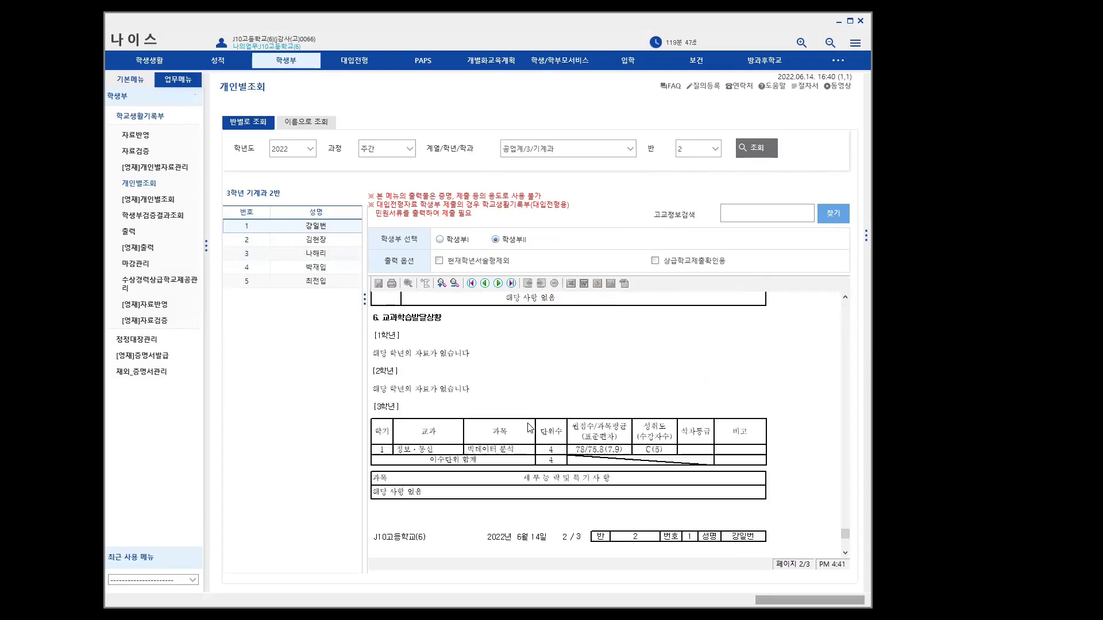
{"action": "scroll", "coordinate": [595, 467], "scroll_direction": "up", "scroll_amount": 10}
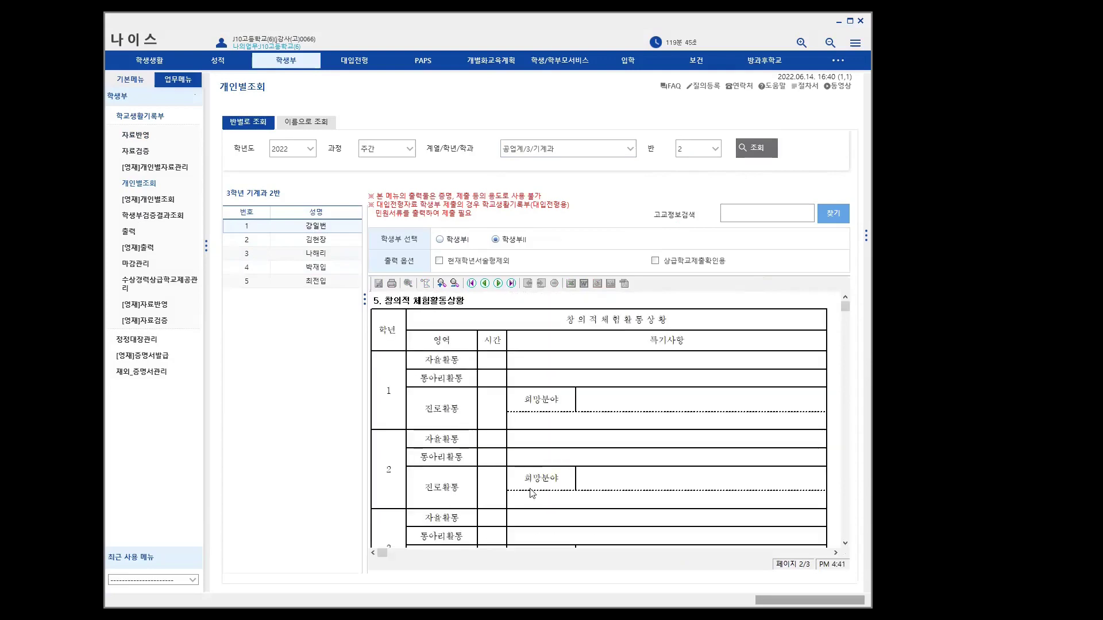
{"action": "scroll", "coordinate": [661, 442], "scroll_direction": "down", "scroll_amount": 5}
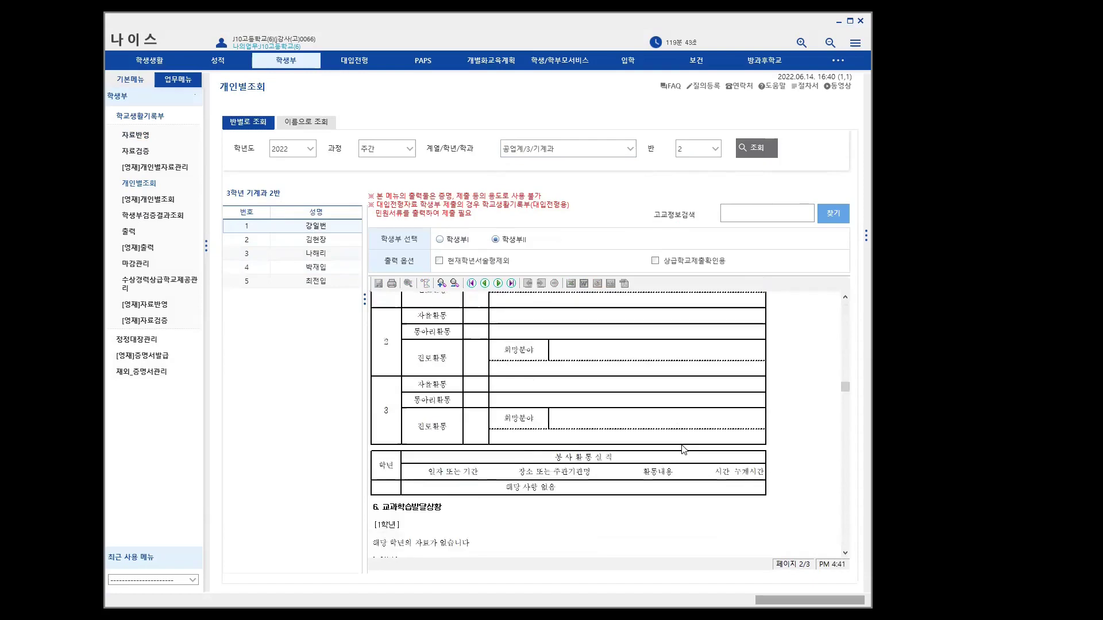
{"action": "scroll", "coordinate": [685, 454], "scroll_direction": "down", "scroll_amount": 3}
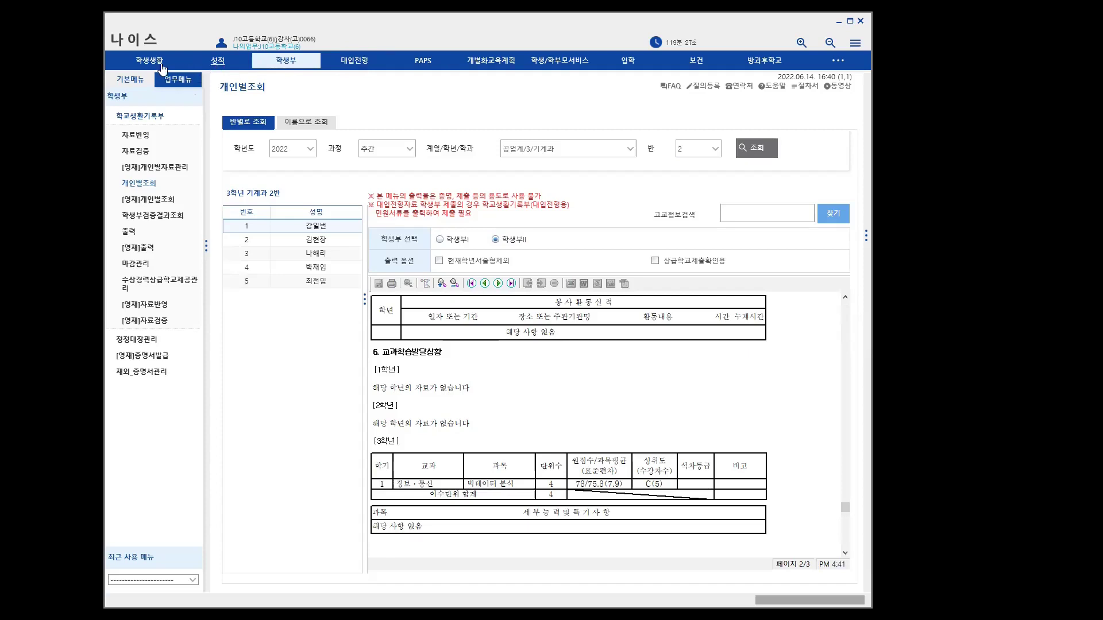
Step: Open 국가직무능력표준 이수상황관리, query class 2 of 공업계/3/기계과 and view the competency units of student number 3
{"action": "left_click", "coordinate": [149, 64]}
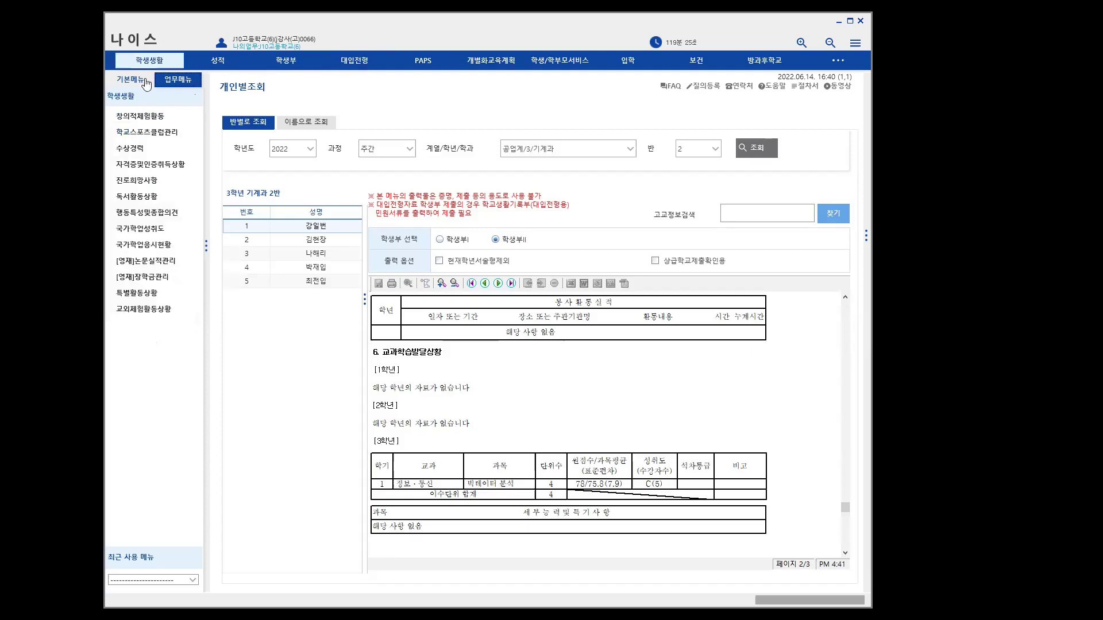
{"action": "left_click", "coordinate": [151, 164]}
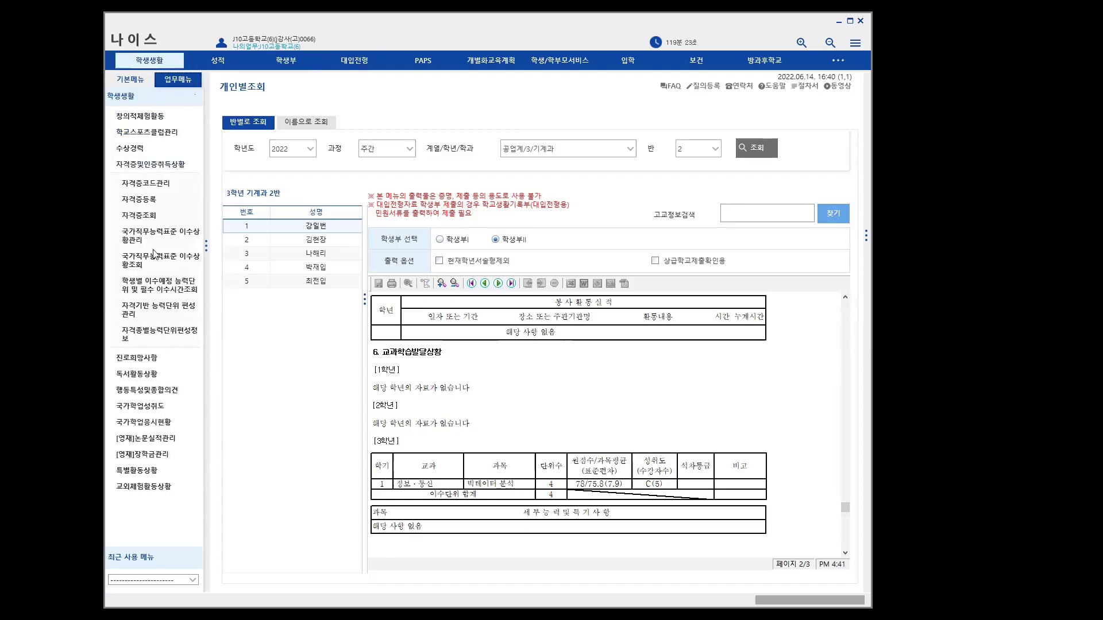
{"action": "left_click", "coordinate": [160, 233]}
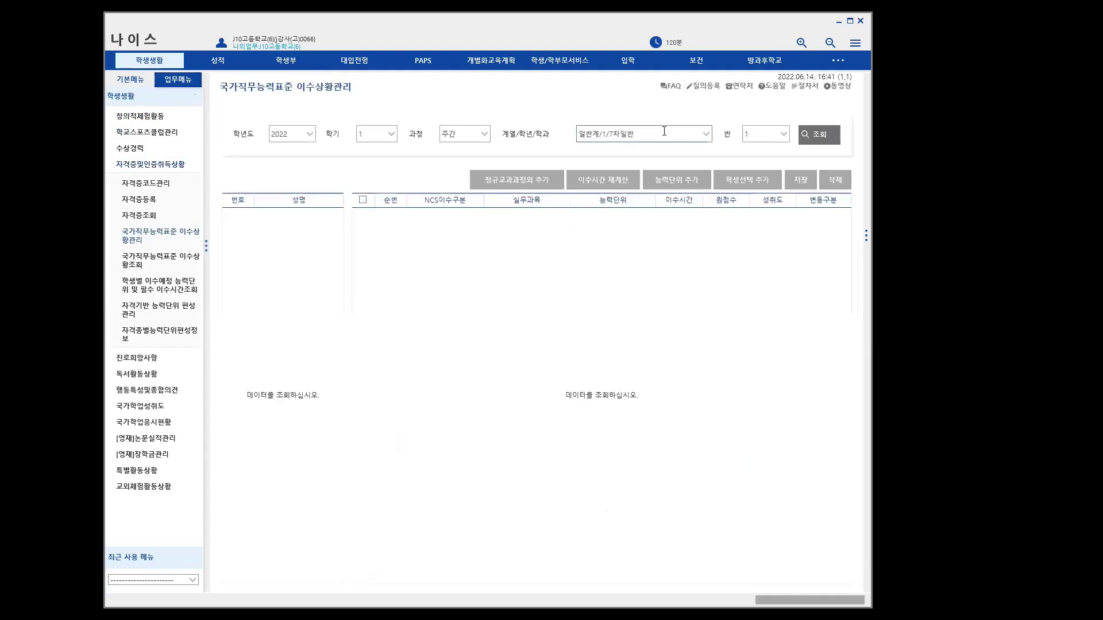
{"action": "left_click", "coordinate": [703, 136]}
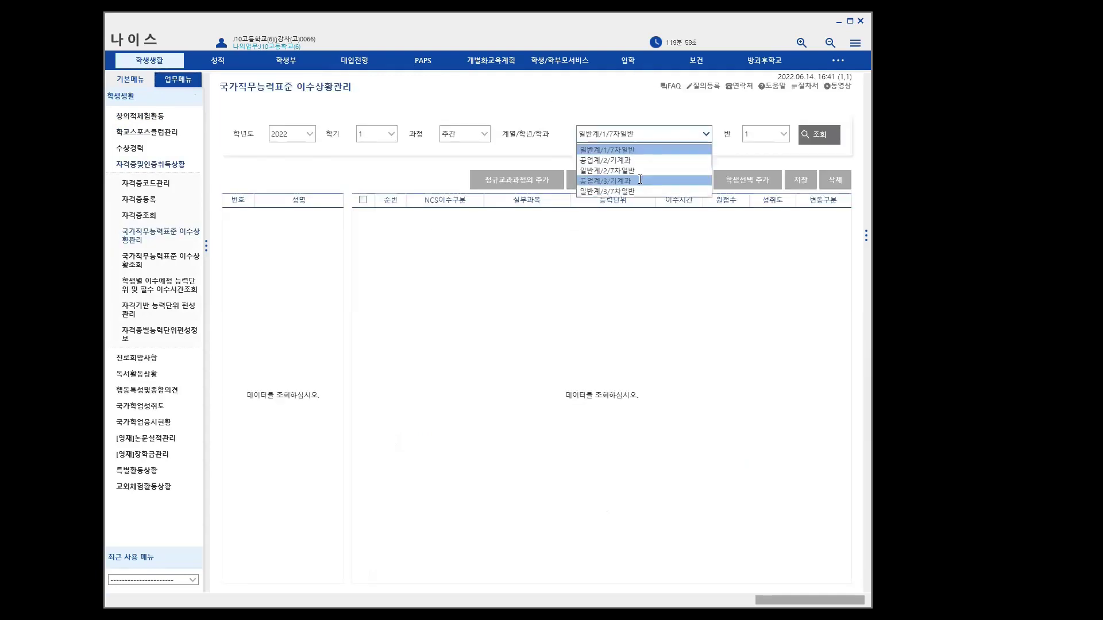
{"action": "left_click", "coordinate": [632, 173]}
{"action": "left_click", "coordinate": [819, 134]}
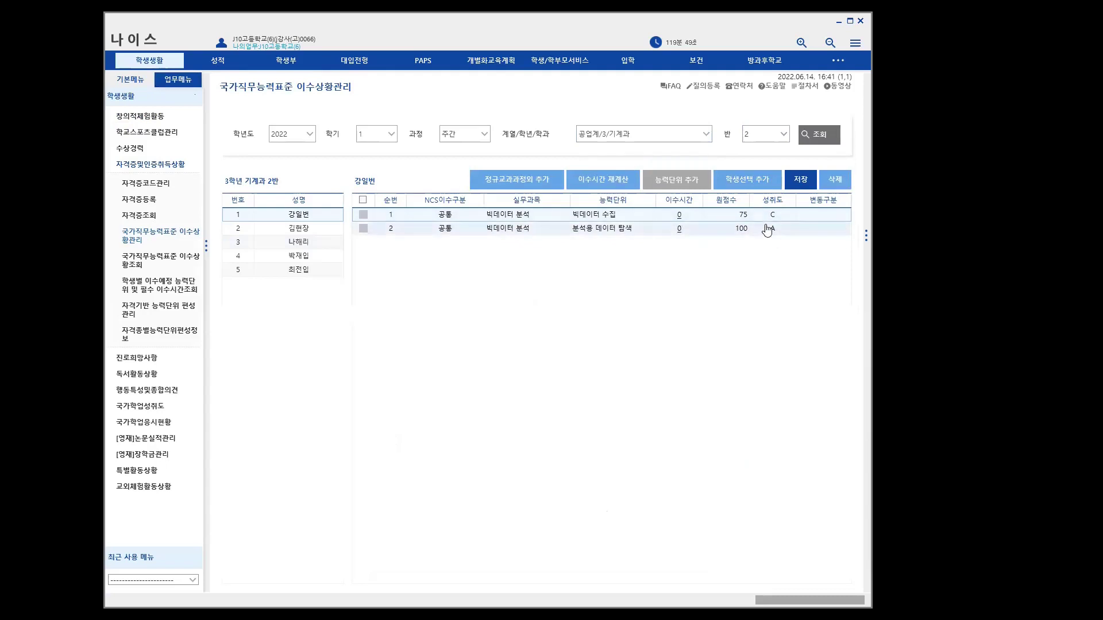
{"action": "left_click", "coordinate": [309, 248]}
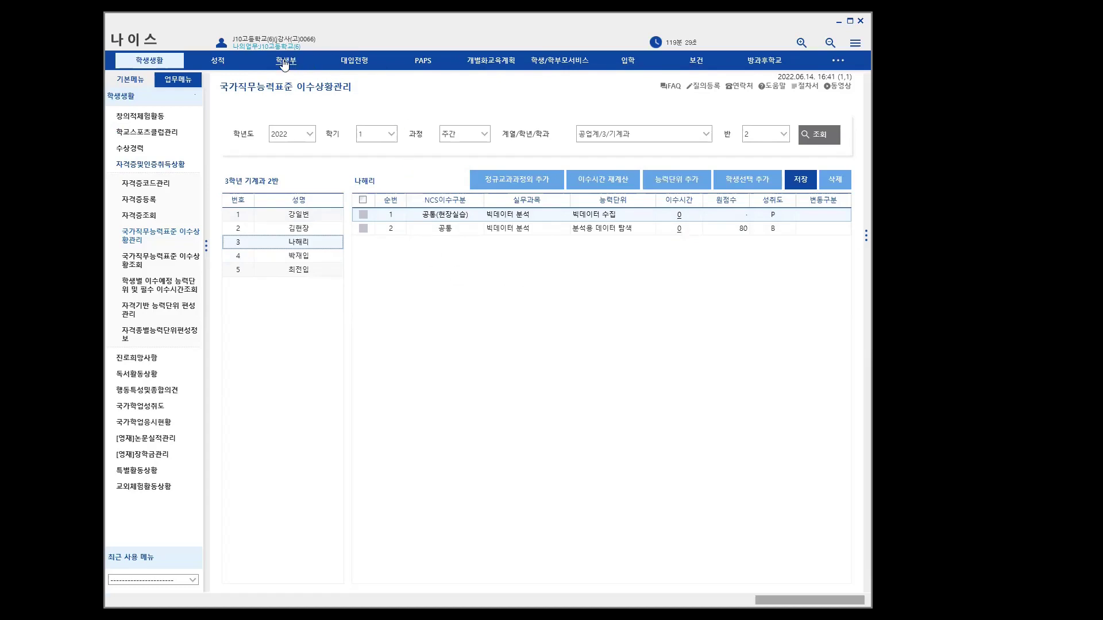
Step: Open 성적일람표조회 and view the 1학기말 grade list of 빅데이터 분석(4) for 공업계/3/기계과, classroom 2
{"action": "left_click", "coordinate": [218, 61]}
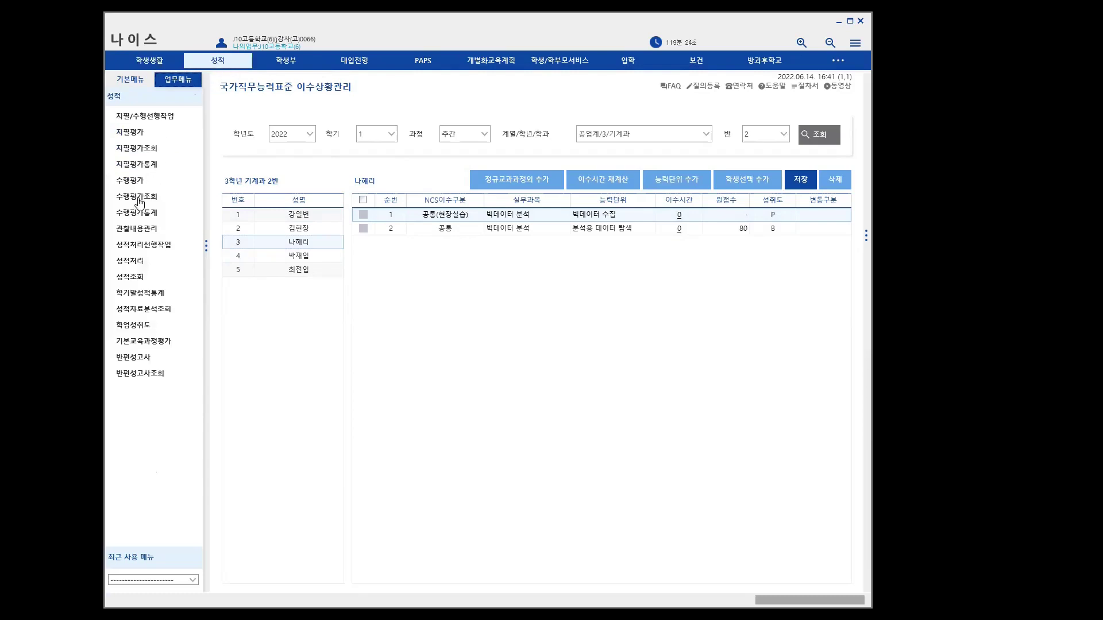
{"action": "left_click", "coordinate": [134, 277]}
{"action": "left_click", "coordinate": [150, 313]}
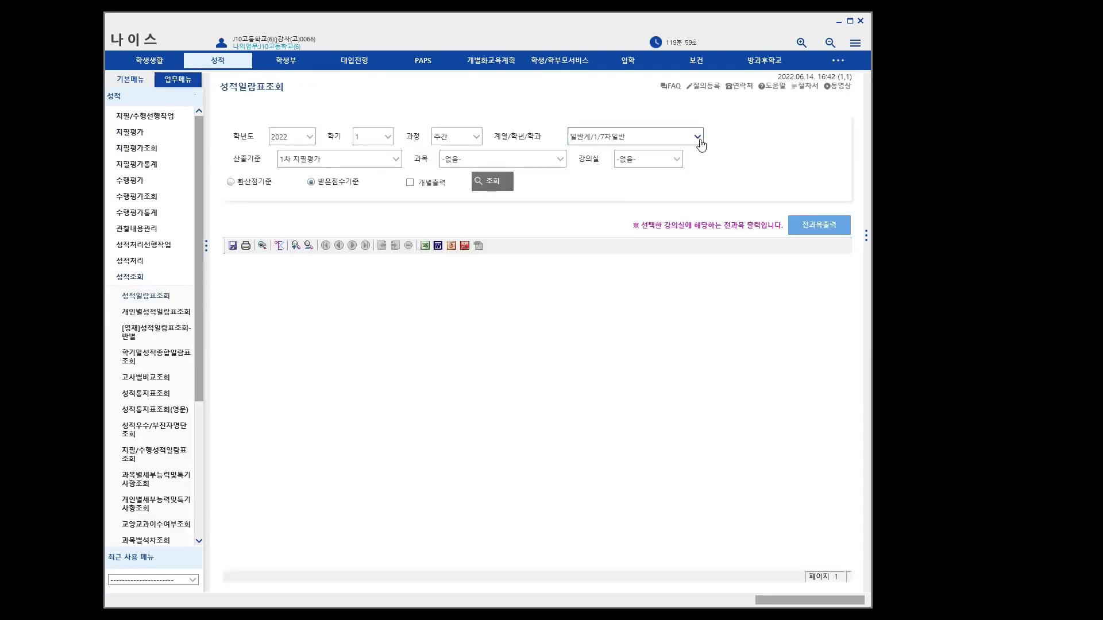
{"action": "left_click", "coordinate": [698, 136]}
{"action": "left_click", "coordinate": [631, 184]}
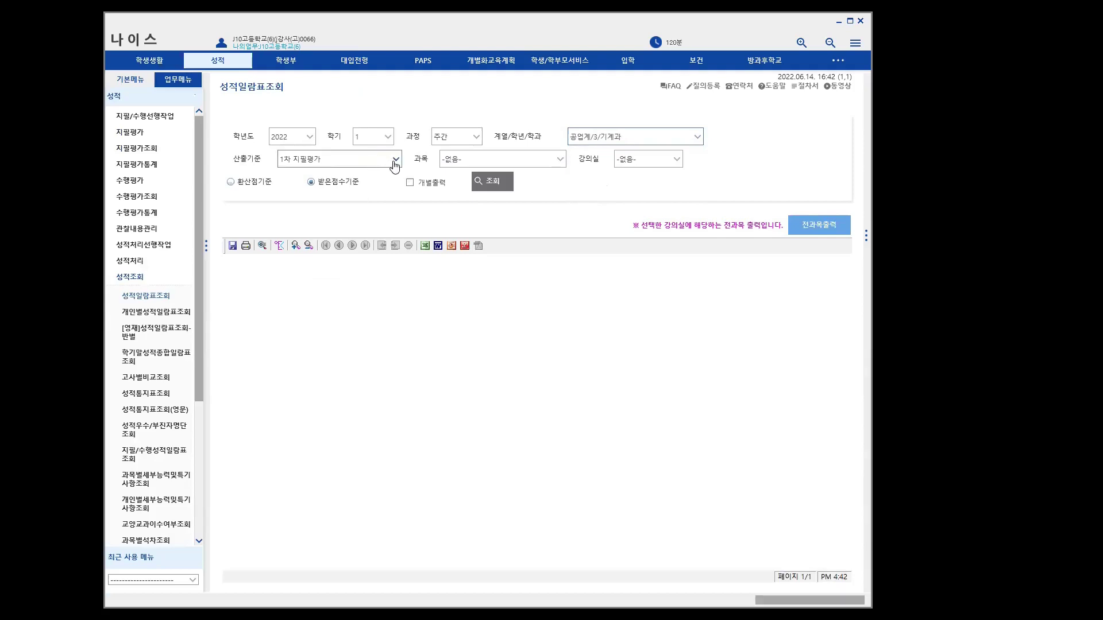
{"action": "left_click", "coordinate": [395, 160]}
{"action": "left_click", "coordinate": [315, 197]}
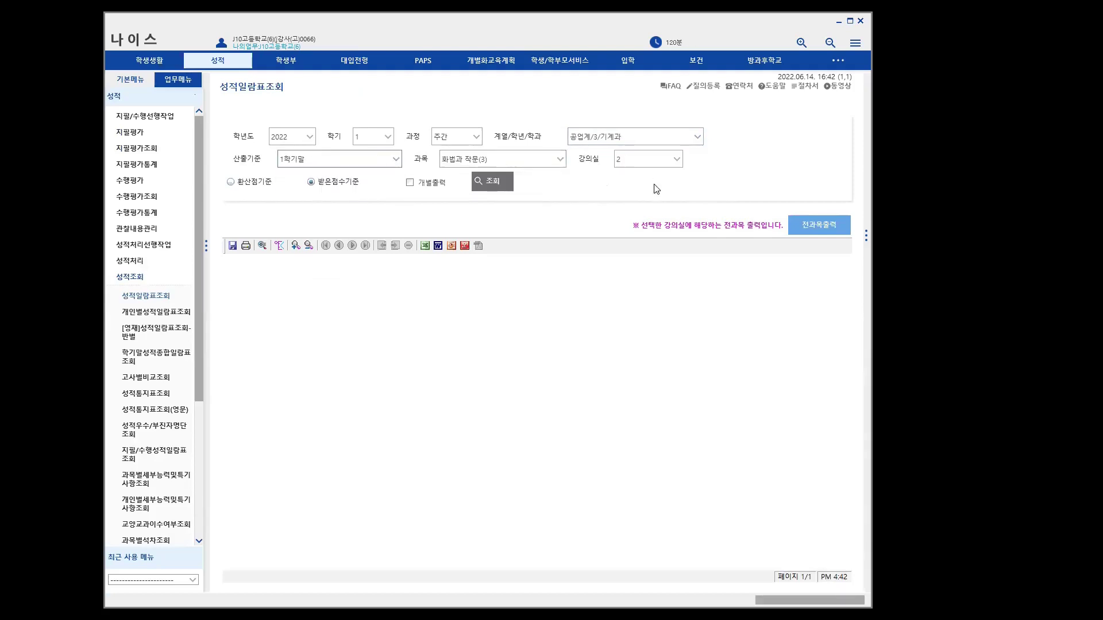
{"action": "left_click", "coordinate": [560, 159]}
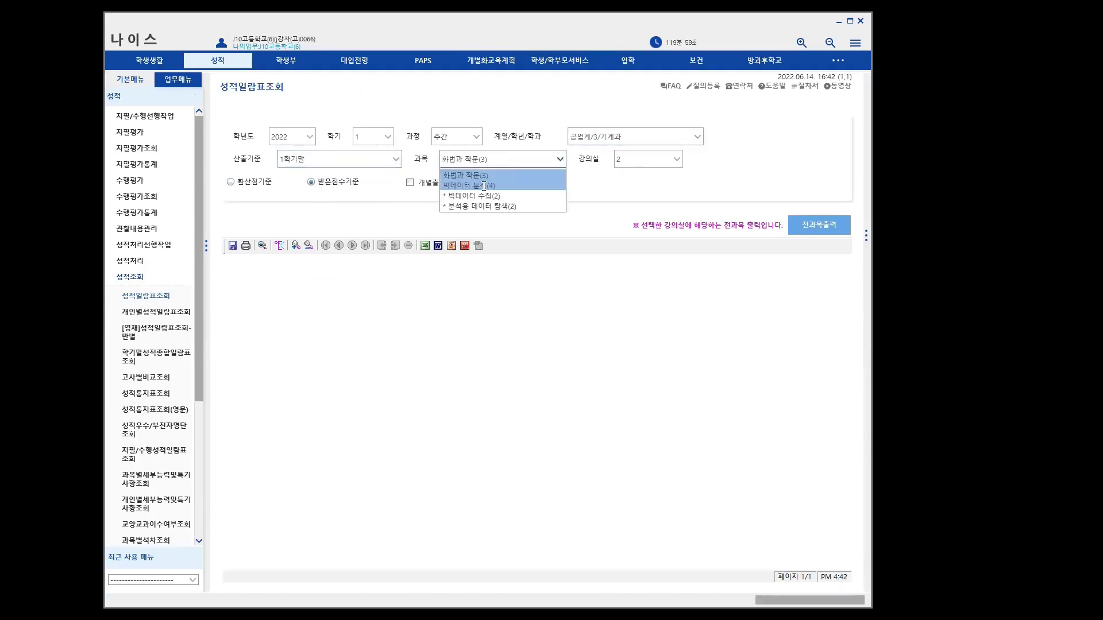
{"action": "left_click", "coordinate": [484, 186]}
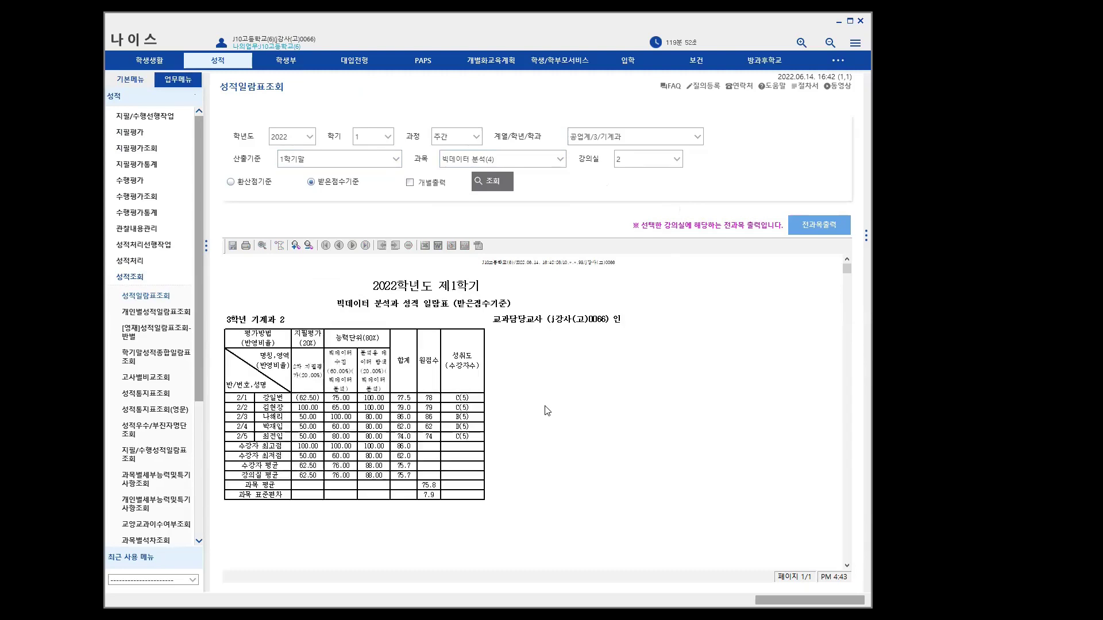
{"action": "scroll", "coordinate": [547, 410], "scroll_direction": "up", "scroll_amount": 2}
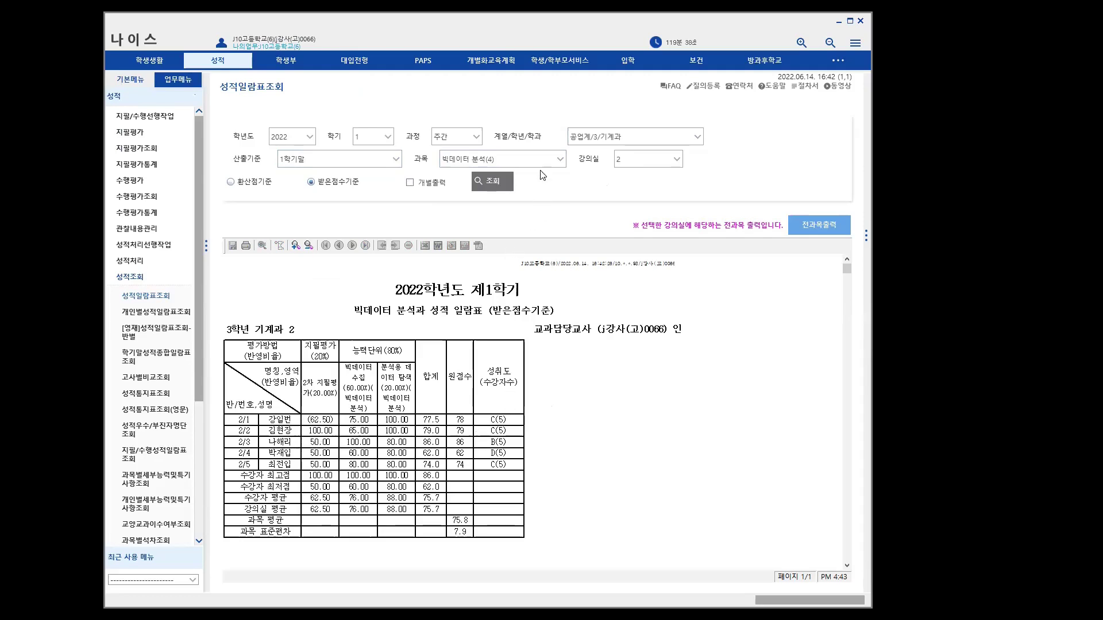
Step: Query the grade list of the competency unit 빅데이터 수집(2) and examine its scores and achievement levels
{"action": "left_click", "coordinate": [557, 159]}
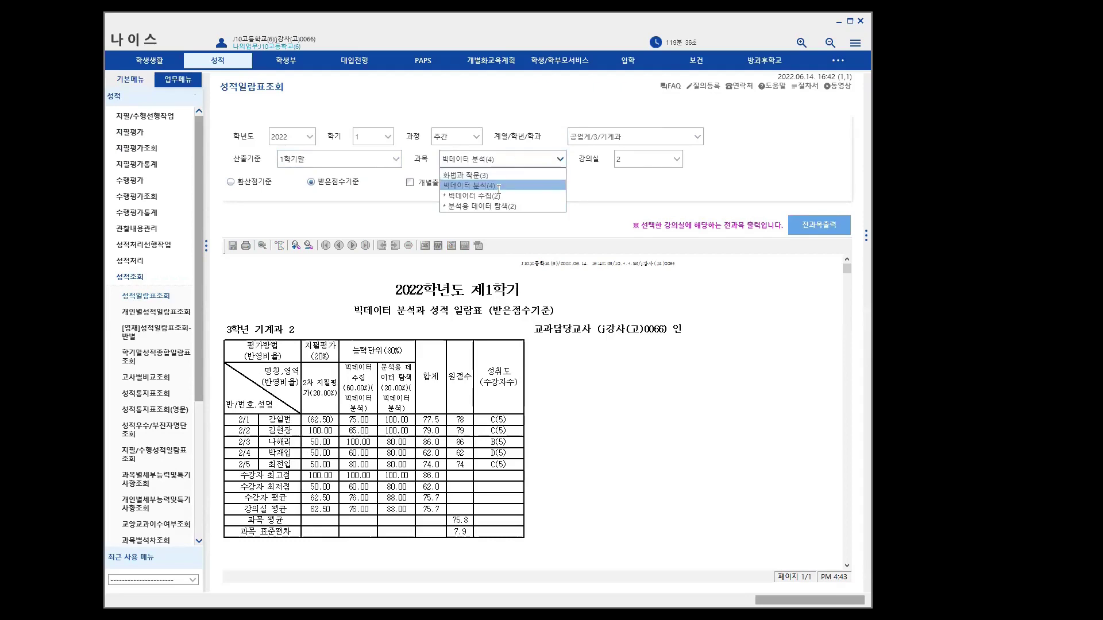
{"action": "left_click", "coordinate": [477, 196]}
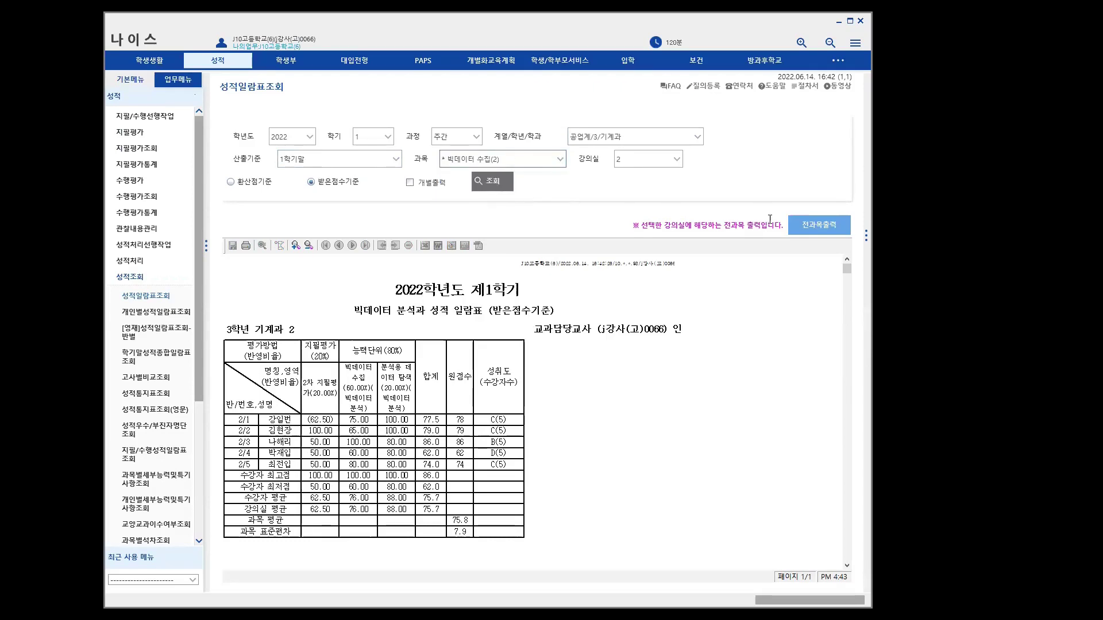
{"action": "left_click", "coordinate": [493, 182]}
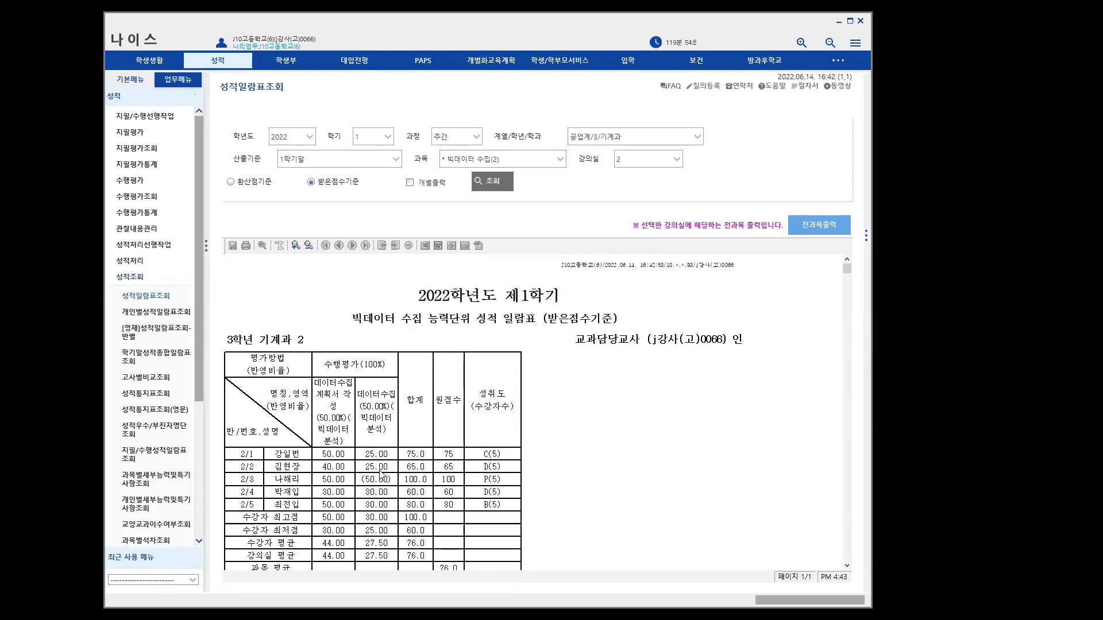
{"action": "scroll", "coordinate": [402, 525], "scroll_direction": "down", "scroll_amount": 2}
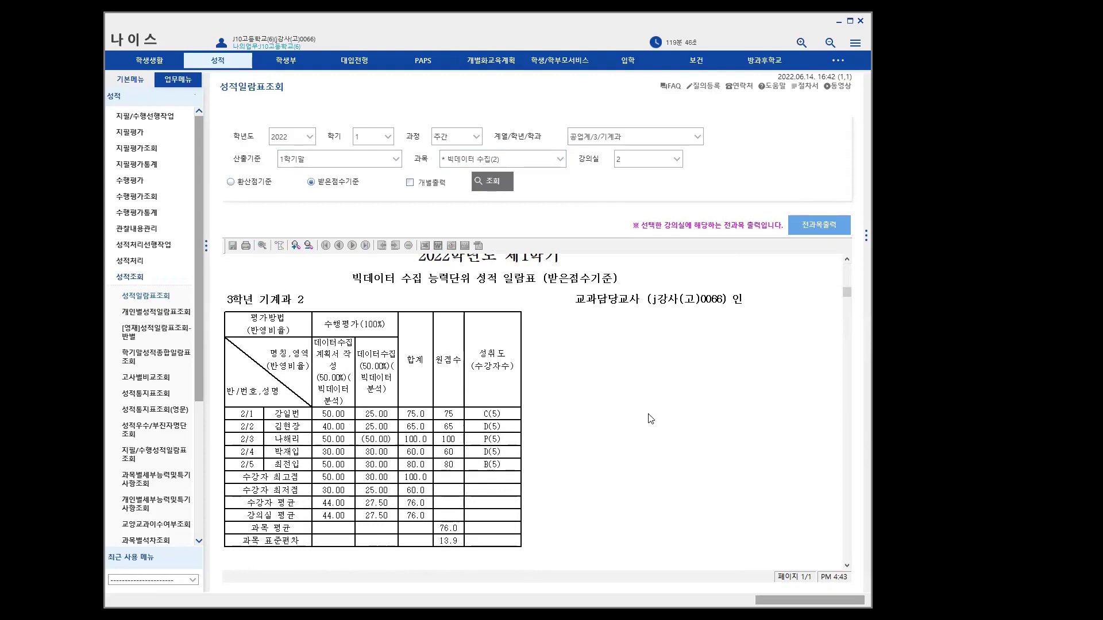
{"action": "scroll", "coordinate": [575, 391], "scroll_direction": "up", "scroll_amount": 2}
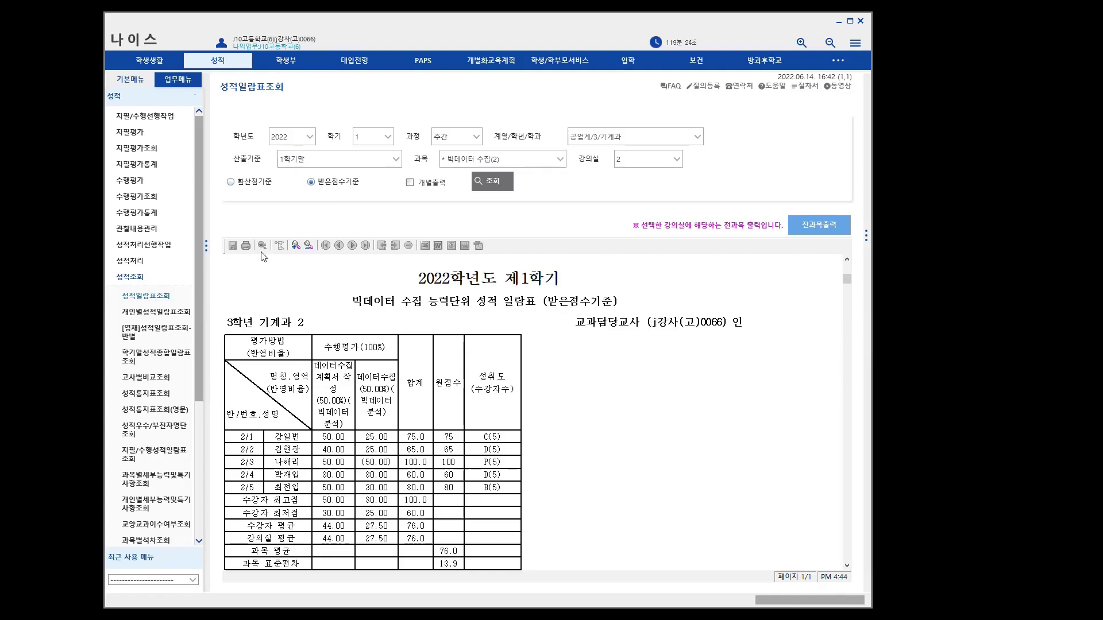
{"action": "left_click_drag", "start_coordinate": [201, 327], "coordinate": [203, 380]}
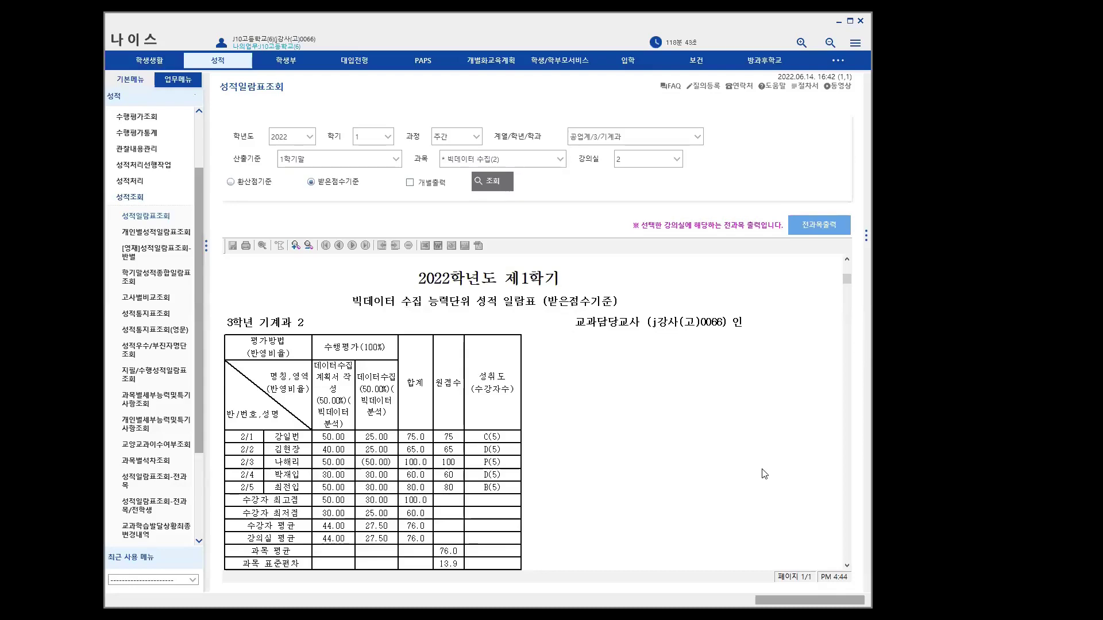
Step: Switch to the 한쇼 training presentation and page from slide 104 to slide 108 on preparing the end-of-term grade processing
{"action": "left_click", "coordinate": [876, 246]}
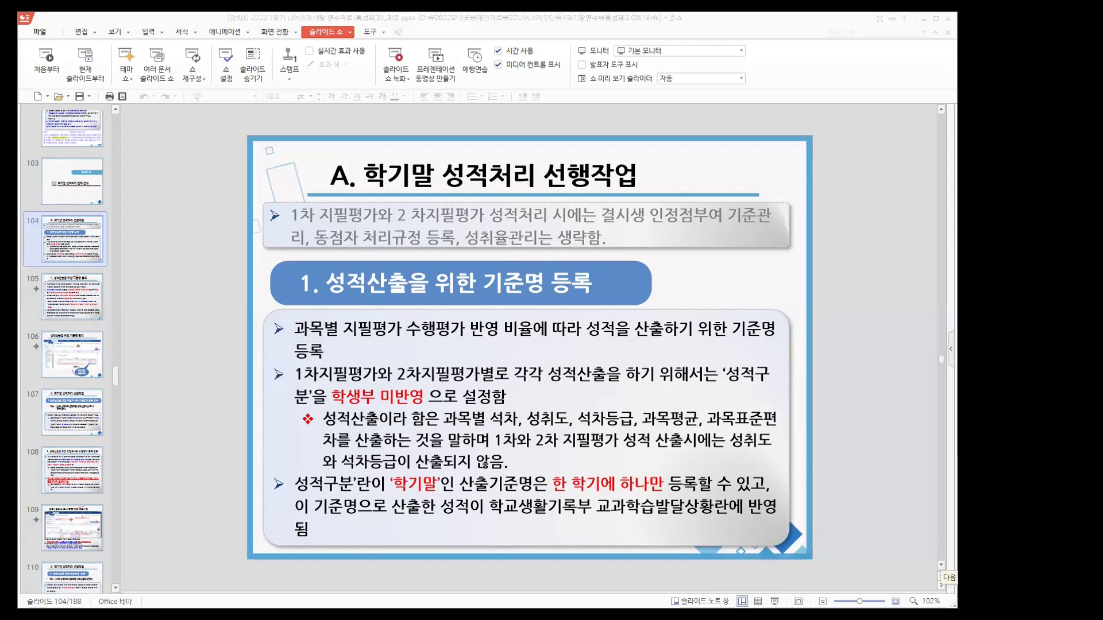
{"action": "left_click", "coordinate": [941, 585]}
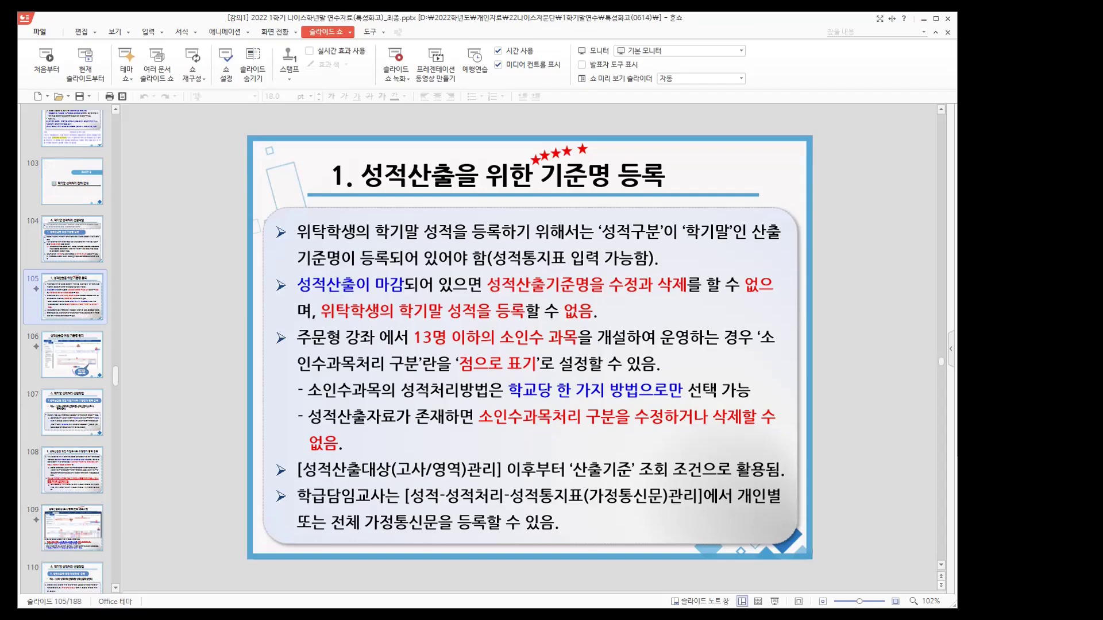
{"action": "left_click", "coordinate": [940, 586]}
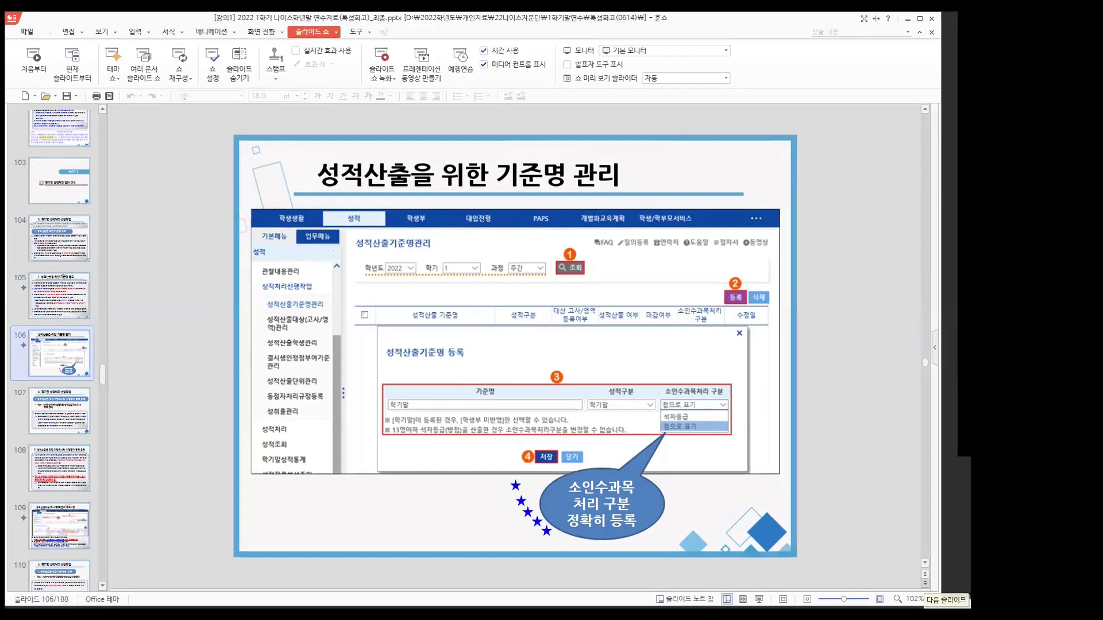
{"action": "left_click", "coordinate": [924, 582]}
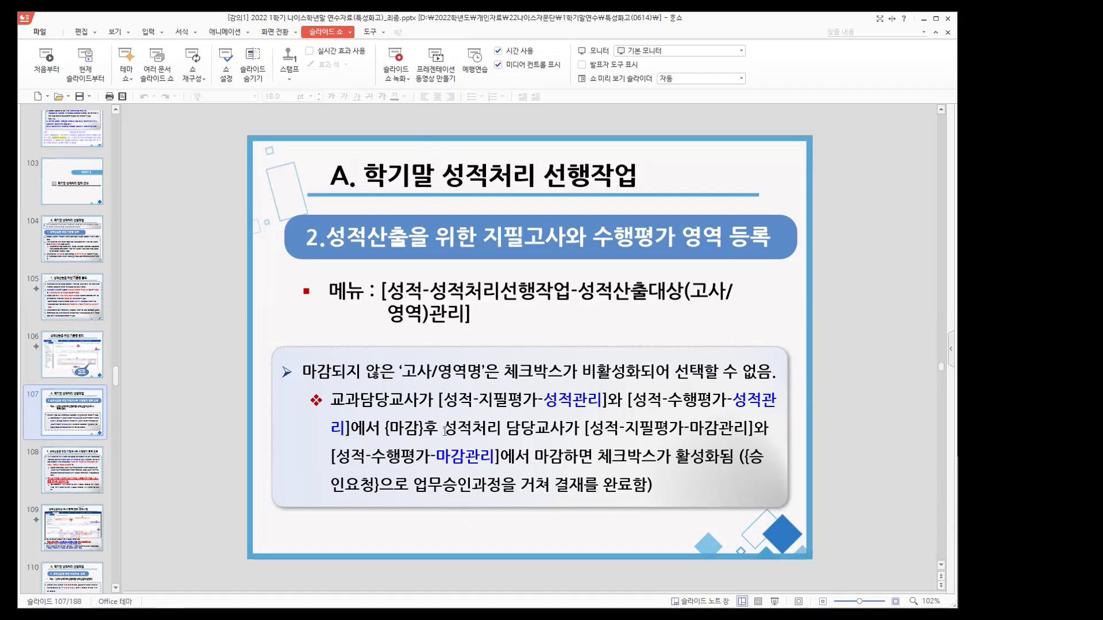
{"action": "left_click", "coordinate": [941, 585]}
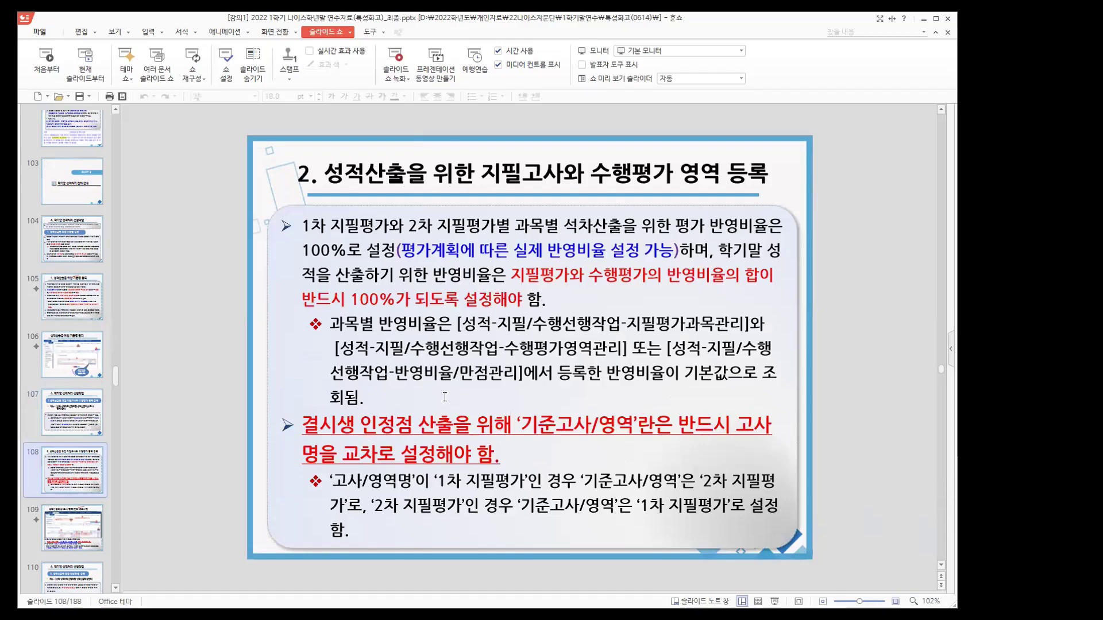
Step: Highlight the passages on the 100% 반영비율 total and 결시생 인정점 산출 on slide 108, and advance to slide 110
{"action": "left_click_drag", "start_coordinate": [526, 278], "coordinate": [390, 299]}
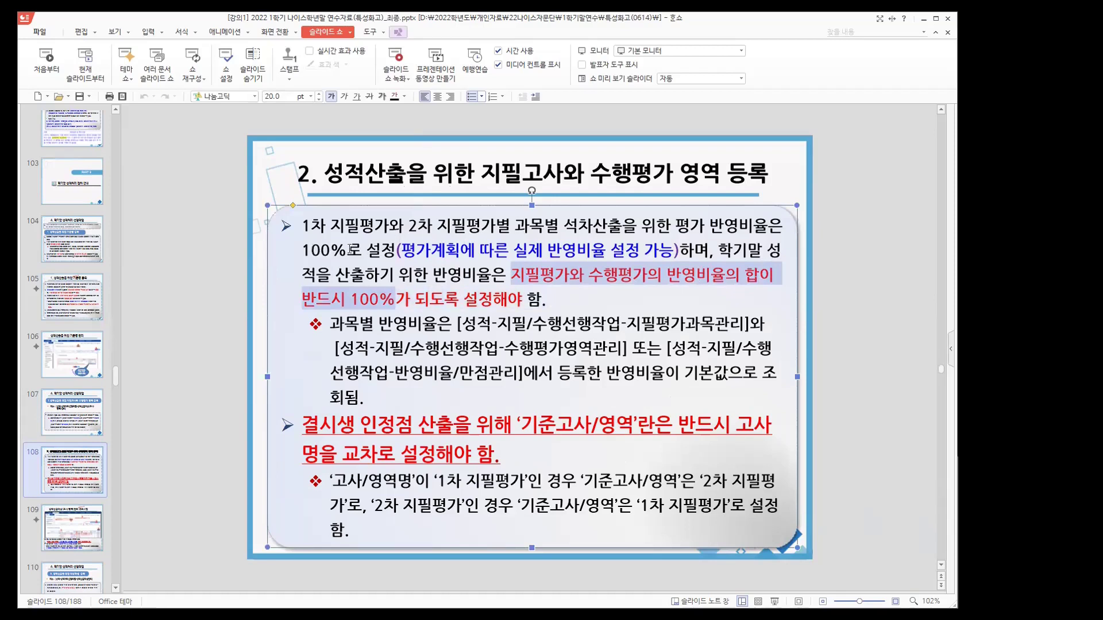
{"action": "left_click_drag", "start_coordinate": [402, 250], "coordinate": [525, 300]}
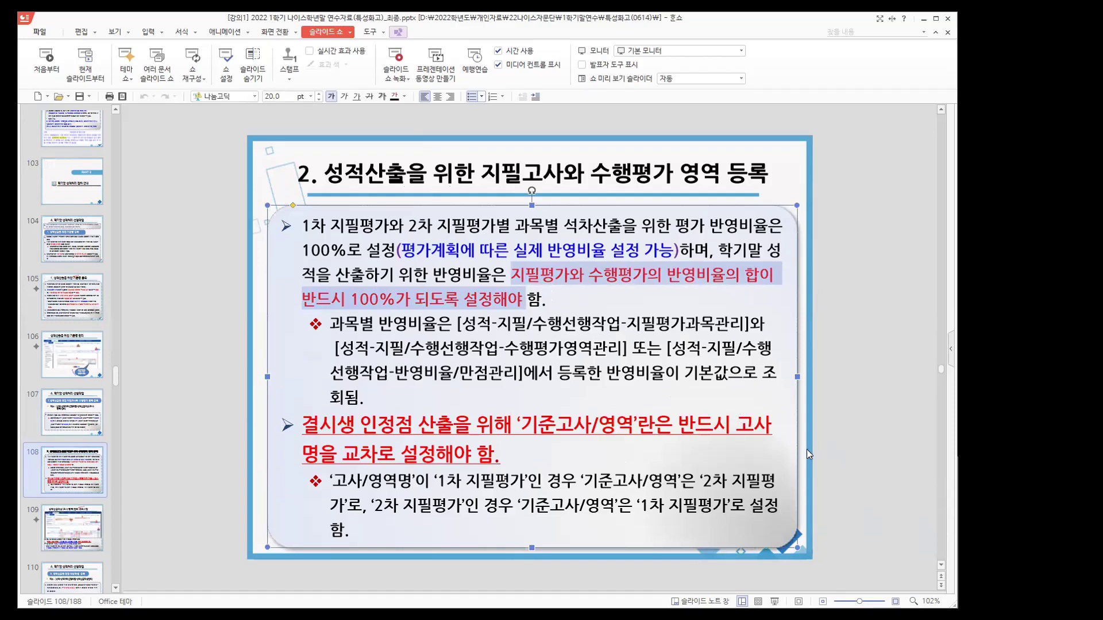
{"action": "left_click", "coordinate": [710, 453]}
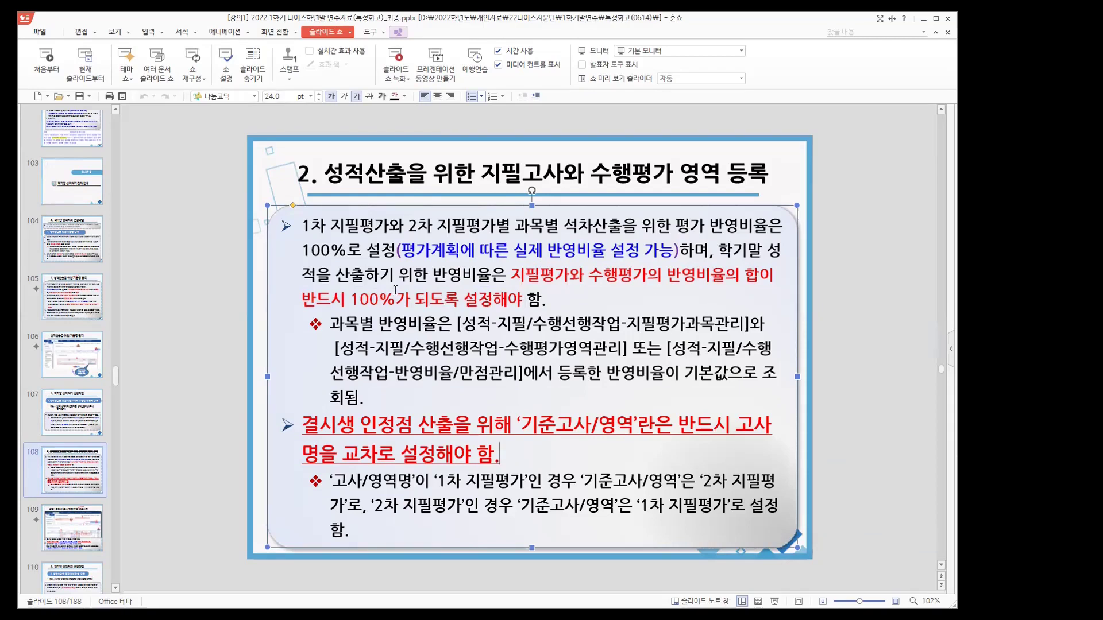
{"action": "left_click_drag", "start_coordinate": [302, 415], "coordinate": [666, 425]}
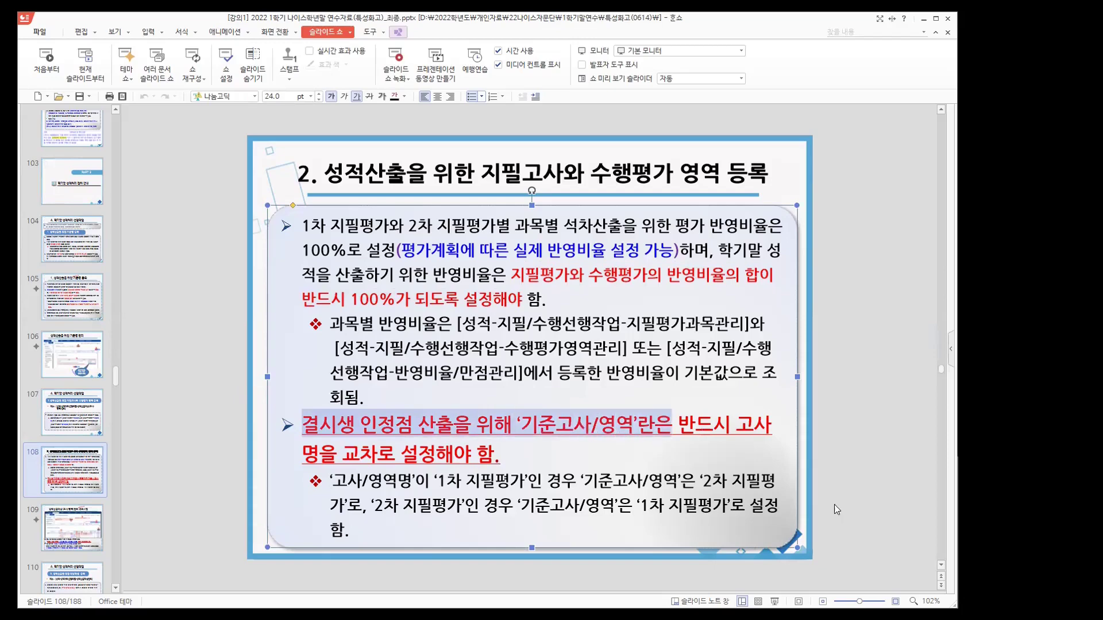
{"action": "key", "text": "Page_Down"}
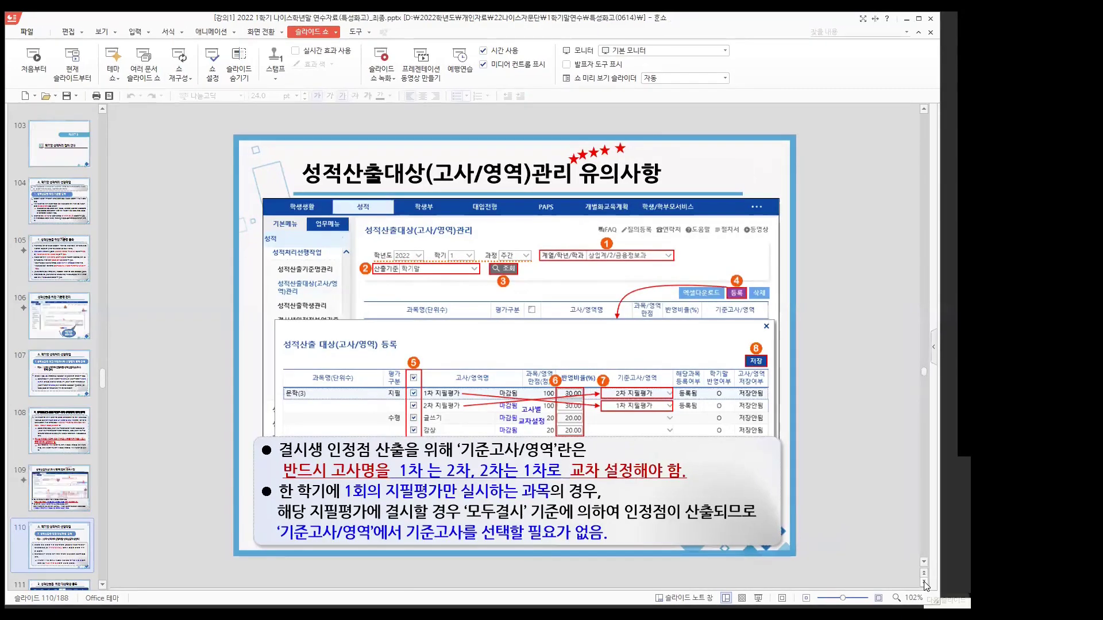
{"action": "left_click", "coordinate": [941, 585]}
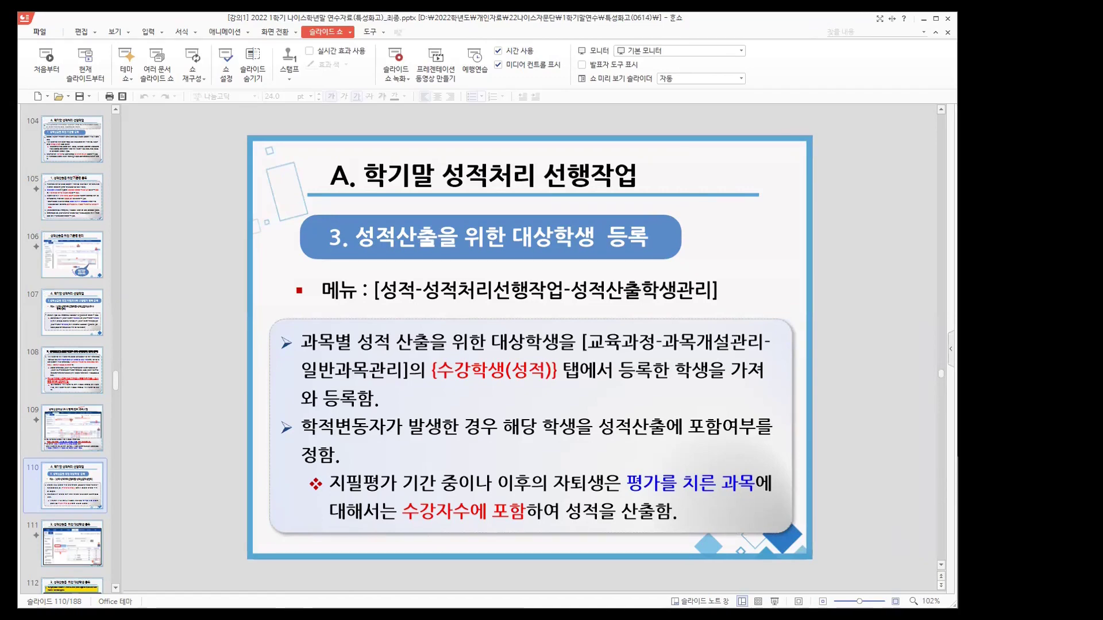
Step: Page from slide 111 to slide 113 on registering the target students for grade calculation
{"action": "left_click", "coordinate": [941, 585]}
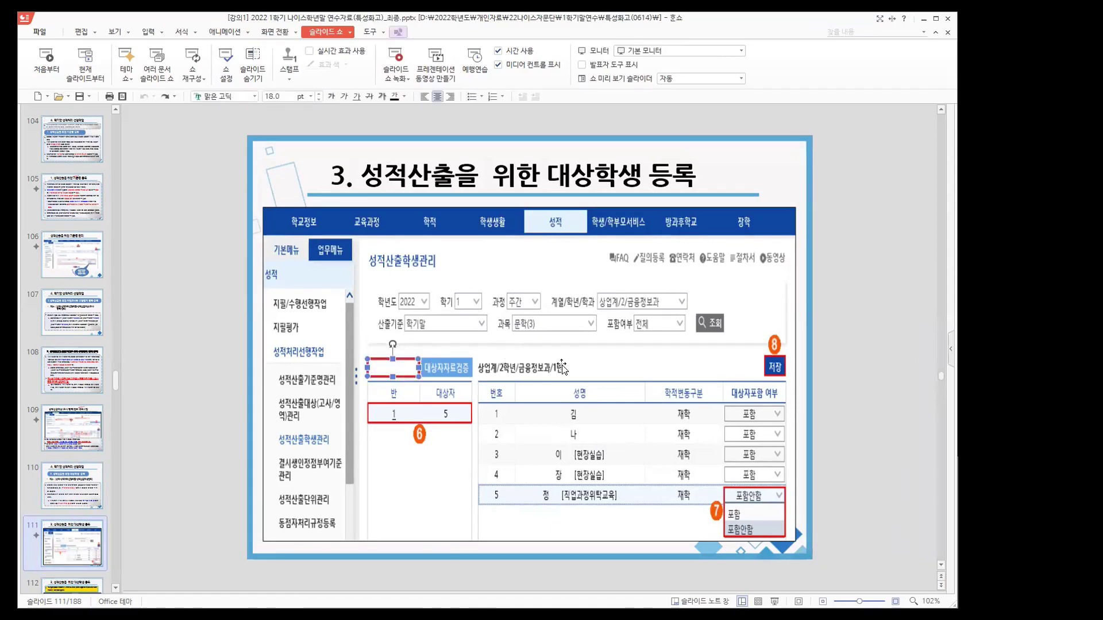
{"action": "left_click", "coordinate": [384, 370]}
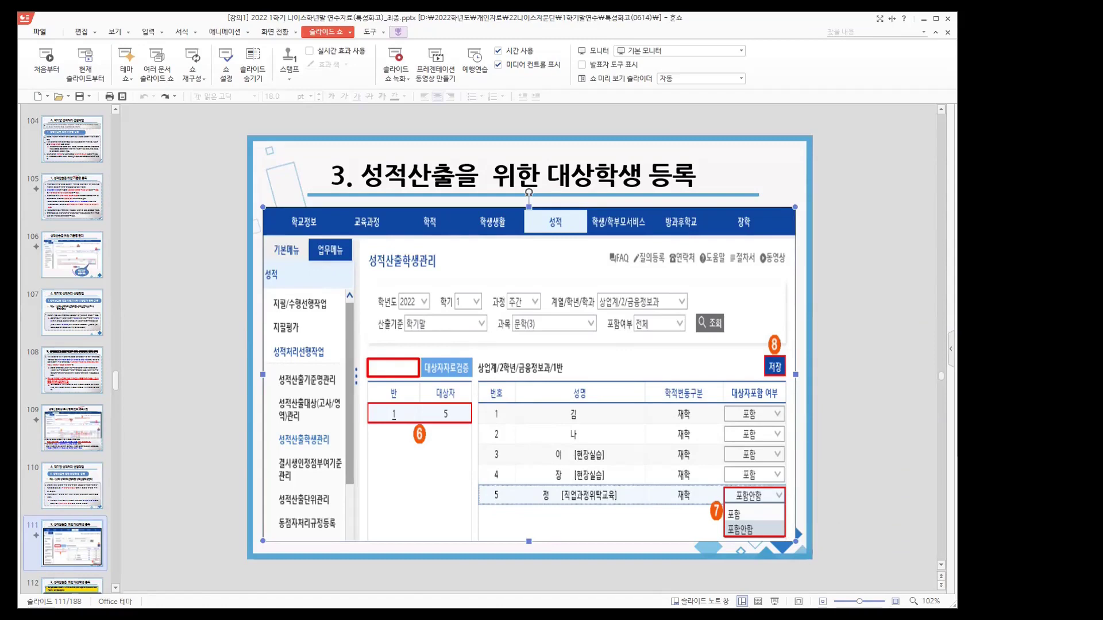
{"action": "scroll", "coordinate": [804, 313], "scroll_direction": "down", "scroll_amount": 1}
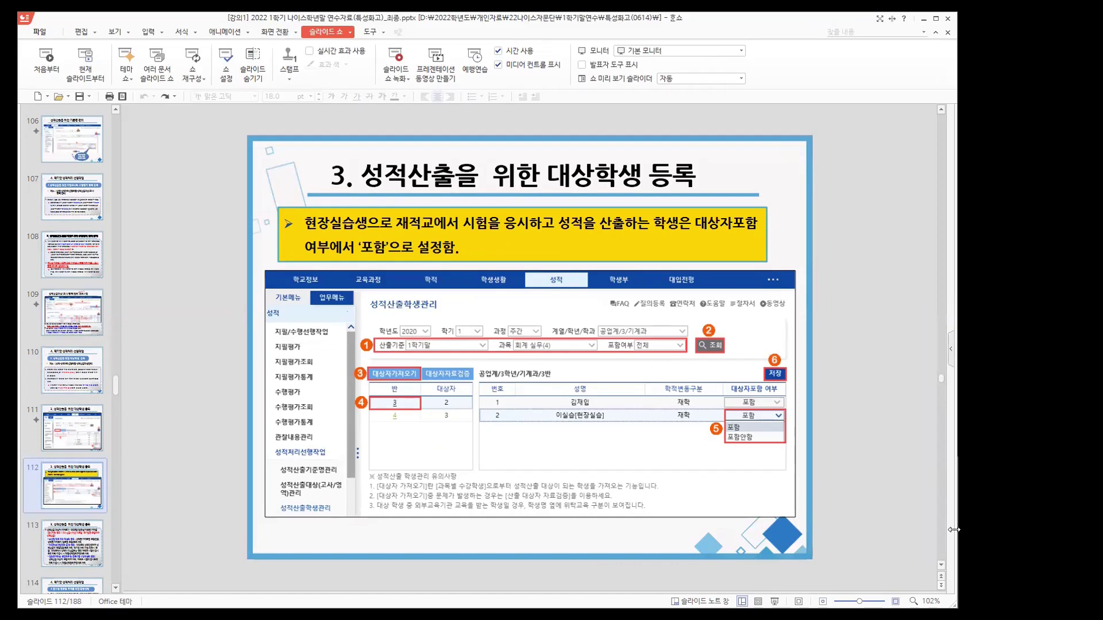
{"action": "mouse_move", "coordinate": [954, 530]}
{"action": "left_mouse_down"}
{"action": "mouse_move", "coordinate": [923, 530]}
{"action": "mouse_move", "coordinate": [954, 529]}
{"action": "left_mouse_up"}
{"action": "scroll", "coordinate": [923, 530], "scroll_direction": "down", "scroll_amount": 1}
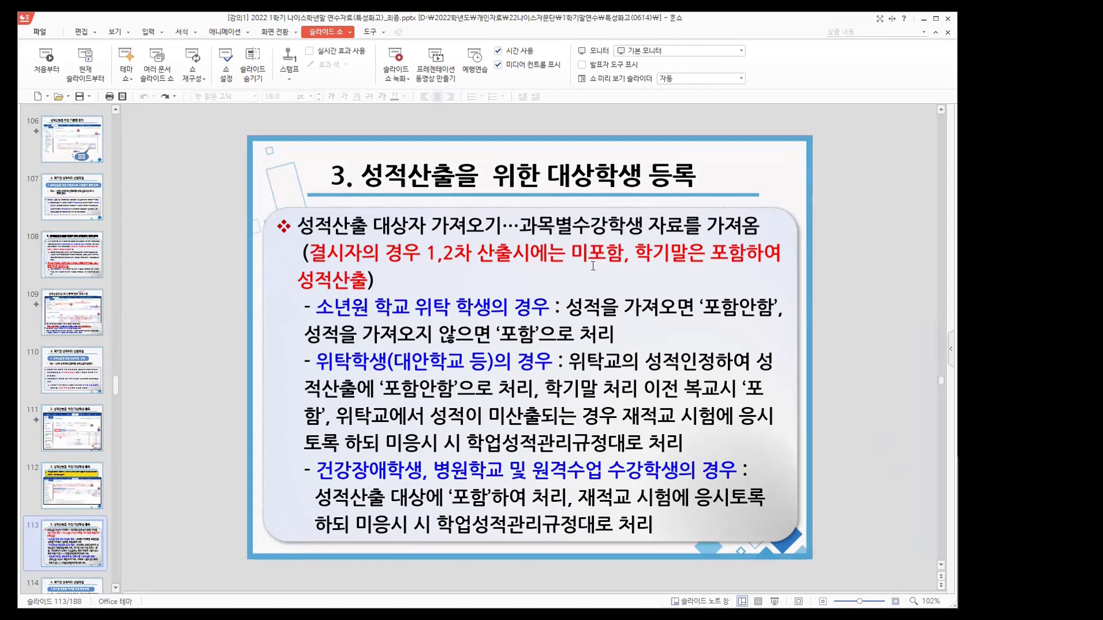
Step: Highlight the 소년원 학교 위탁 학생 passages on slide 113, and advance to slide 114 on 결시생 인정점 settings
{"action": "left_click_drag", "start_coordinate": [317, 308], "coordinate": [504, 306]}
{"action": "left_click_drag", "start_coordinate": [583, 306], "coordinate": [719, 305]}
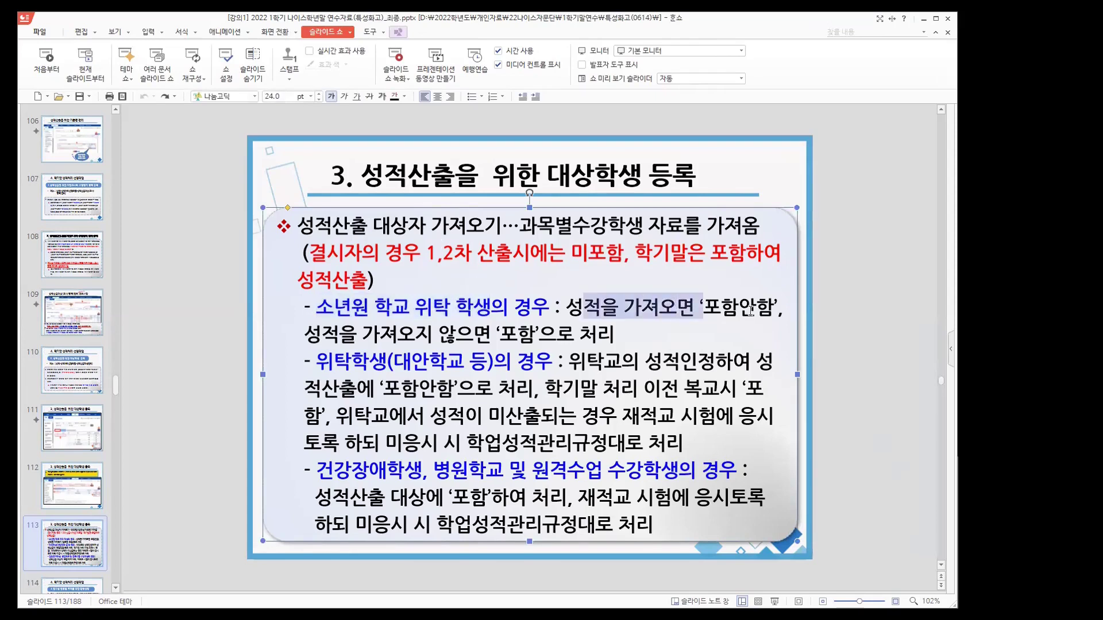
{"action": "left_click_drag", "start_coordinate": [321, 333], "coordinate": [472, 332]}
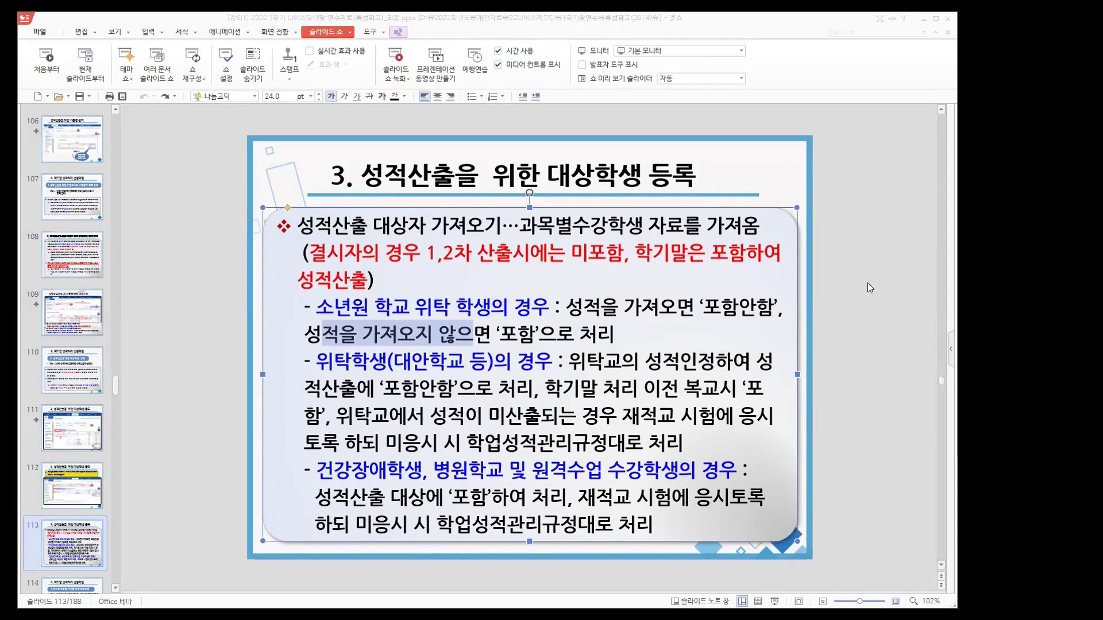
{"action": "left_click", "coordinate": [853, 403]}
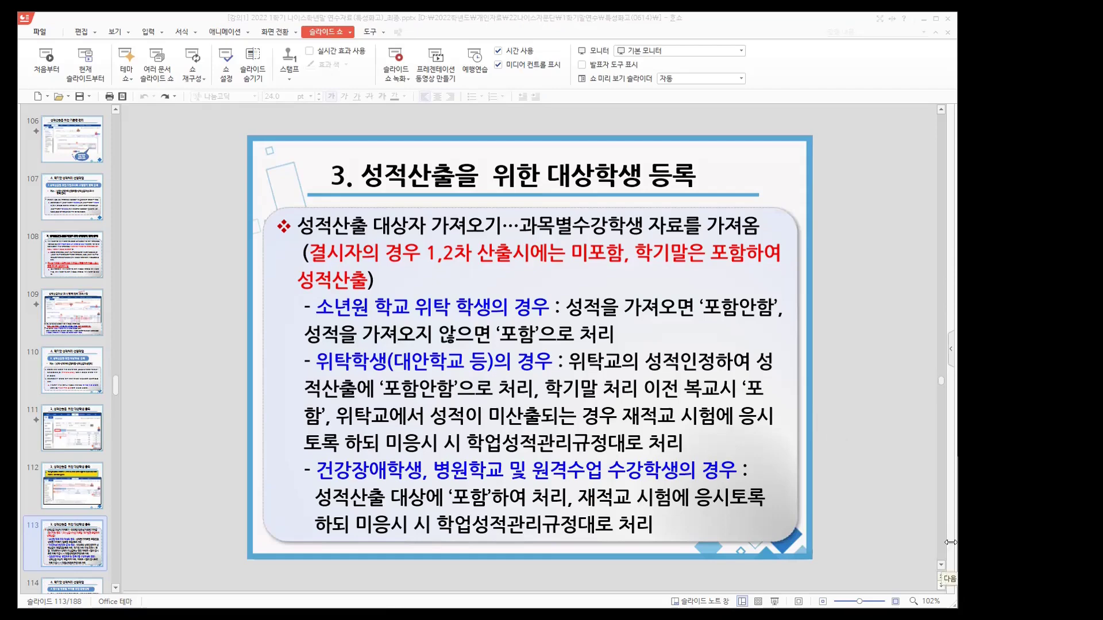
{"action": "left_click", "coordinate": [941, 585]}
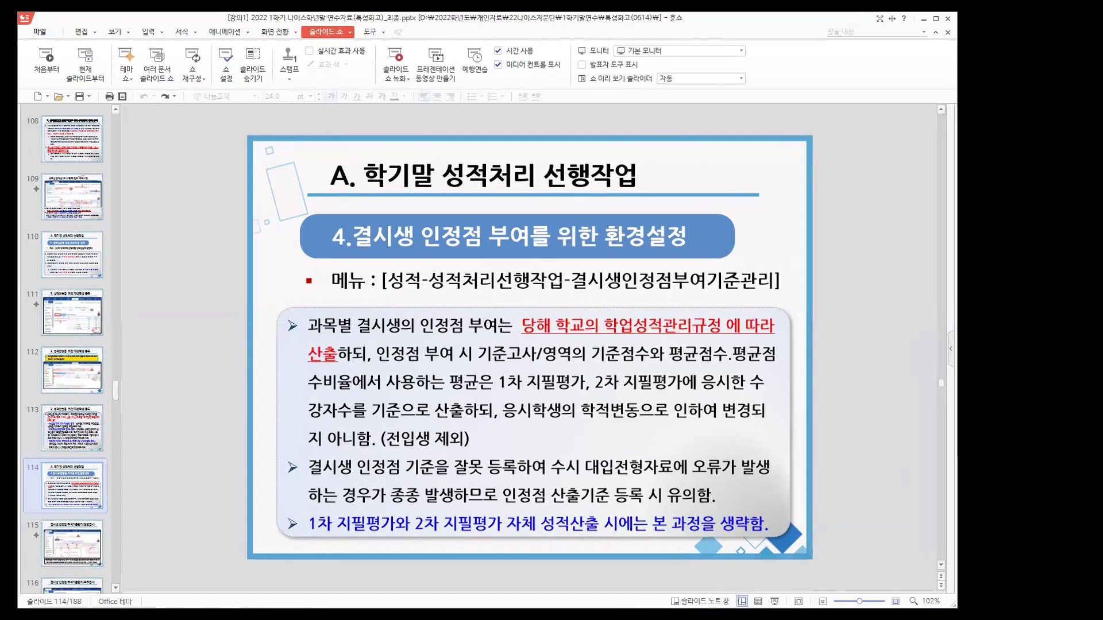
Step: Compare the 일반결시 and 모두결시 settings of 결시생 인정점 부여기준관리 on slides 115 and 116, and advance past them
{"action": "key", "text": "Page_Down"}
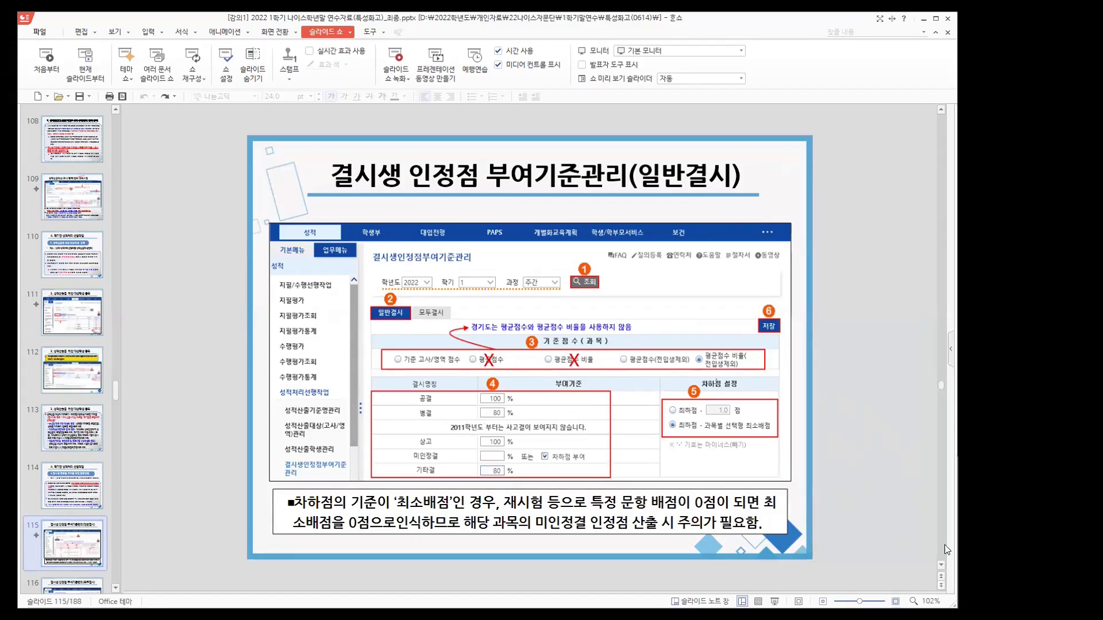
{"action": "scroll", "coordinate": [944, 544], "scroll_direction": "down", "scroll_amount": 1}
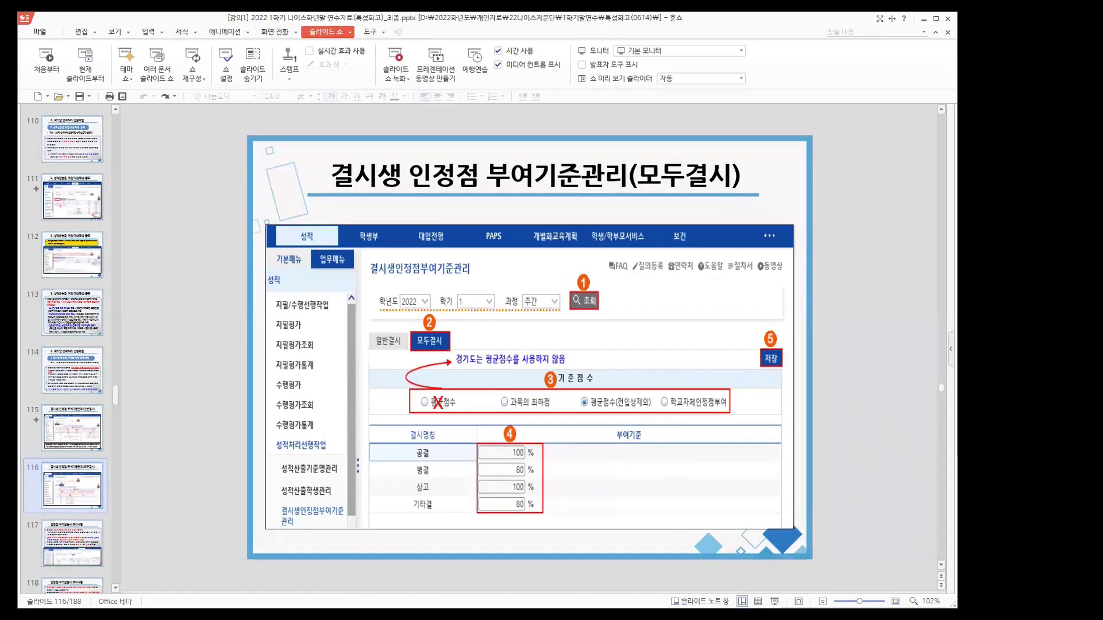
{"action": "scroll", "coordinate": [893, 543], "scroll_direction": "up", "scroll_amount": 1}
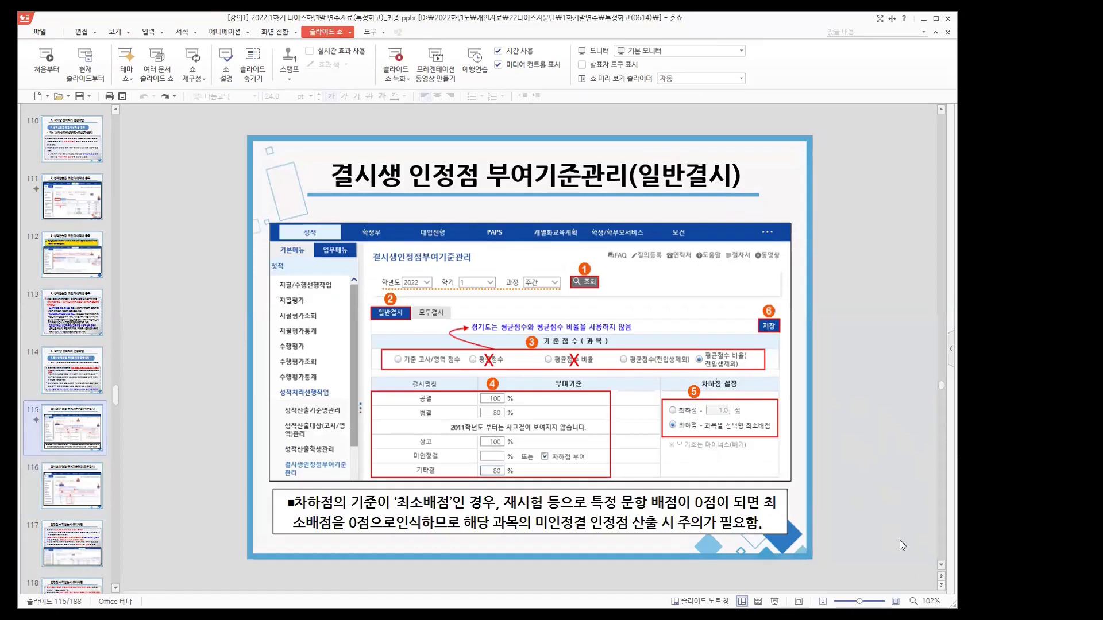
{"action": "scroll", "coordinate": [718, 388], "scroll_direction": "down", "scroll_amount": 1}
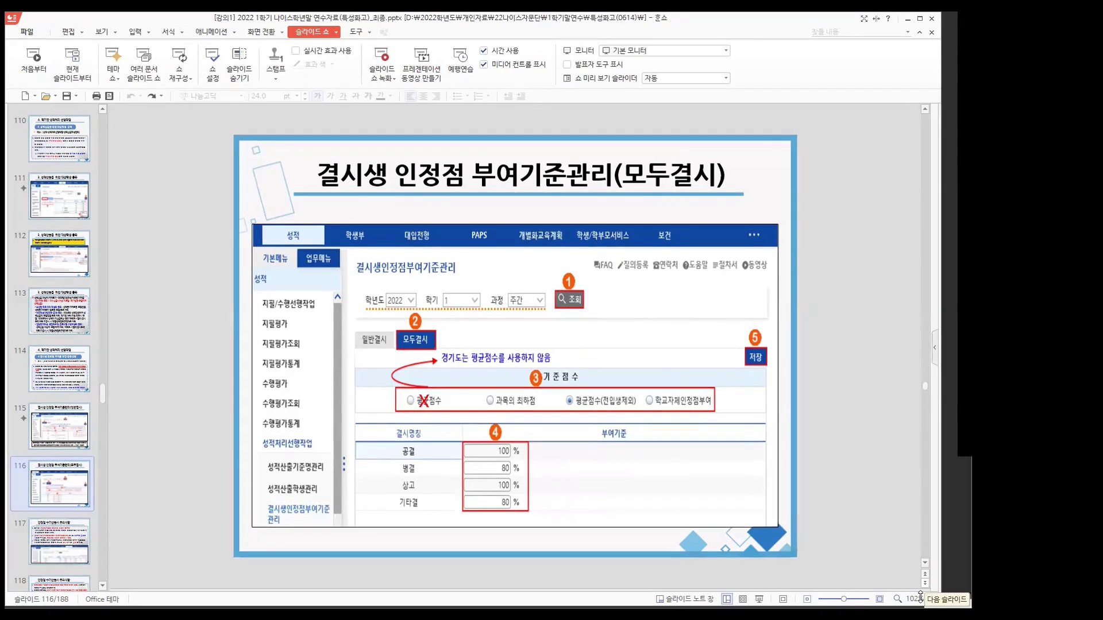
{"action": "left_click", "coordinate": [920, 597]}
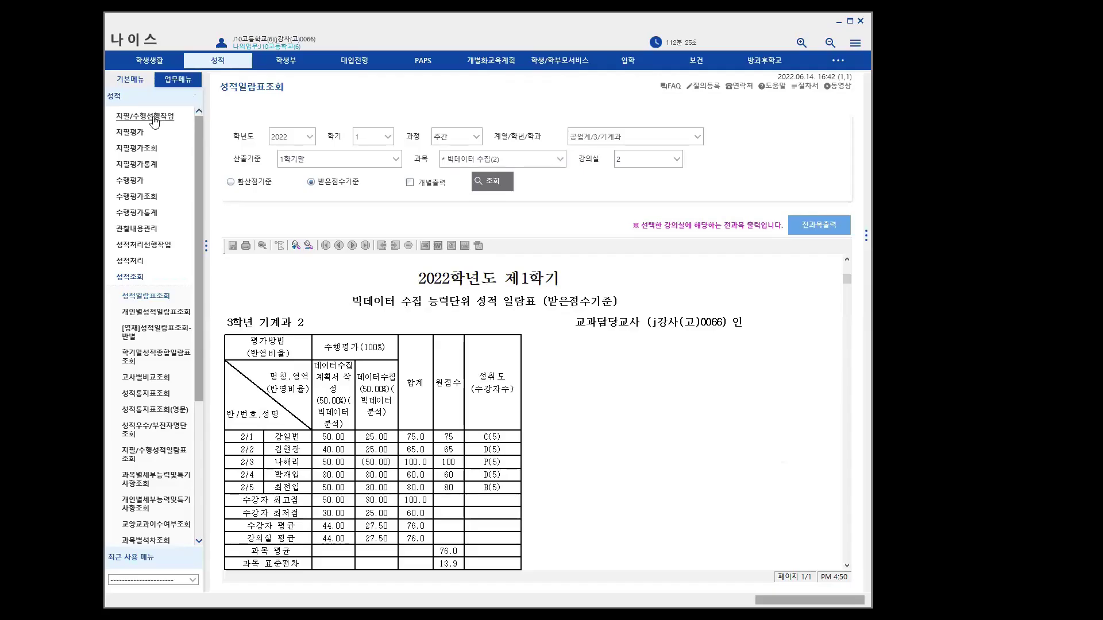
Step: In NEIS, open 지필평가과목관리 and query the 2차 지필평가 subjects for 공업계/3/기계과
{"action": "left_click", "coordinate": [154, 117]}
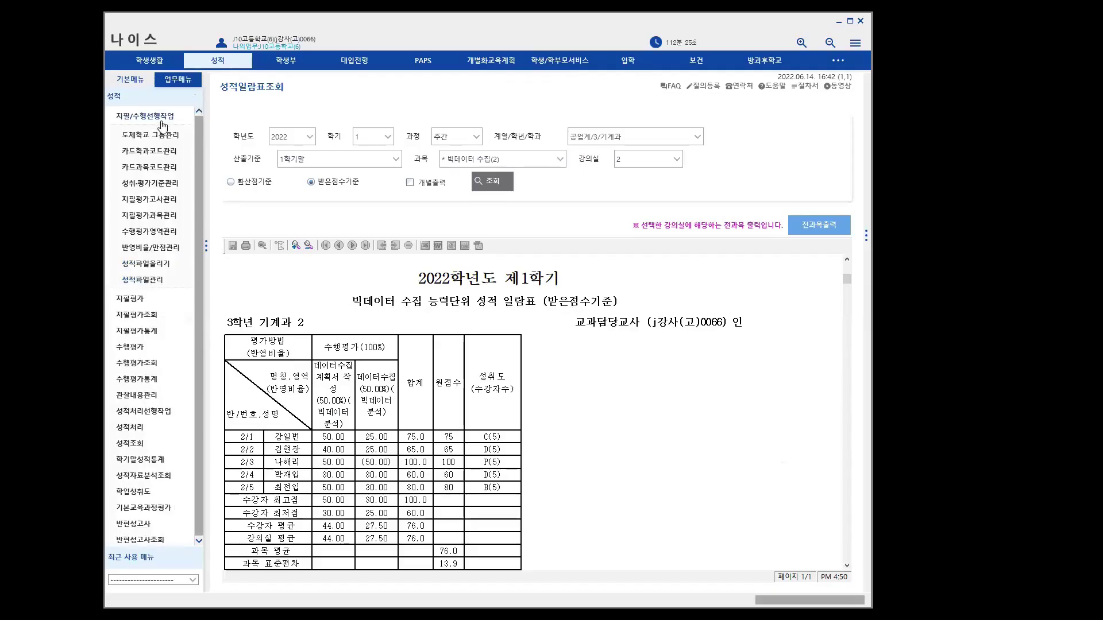
{"action": "left_click", "coordinate": [149, 216]}
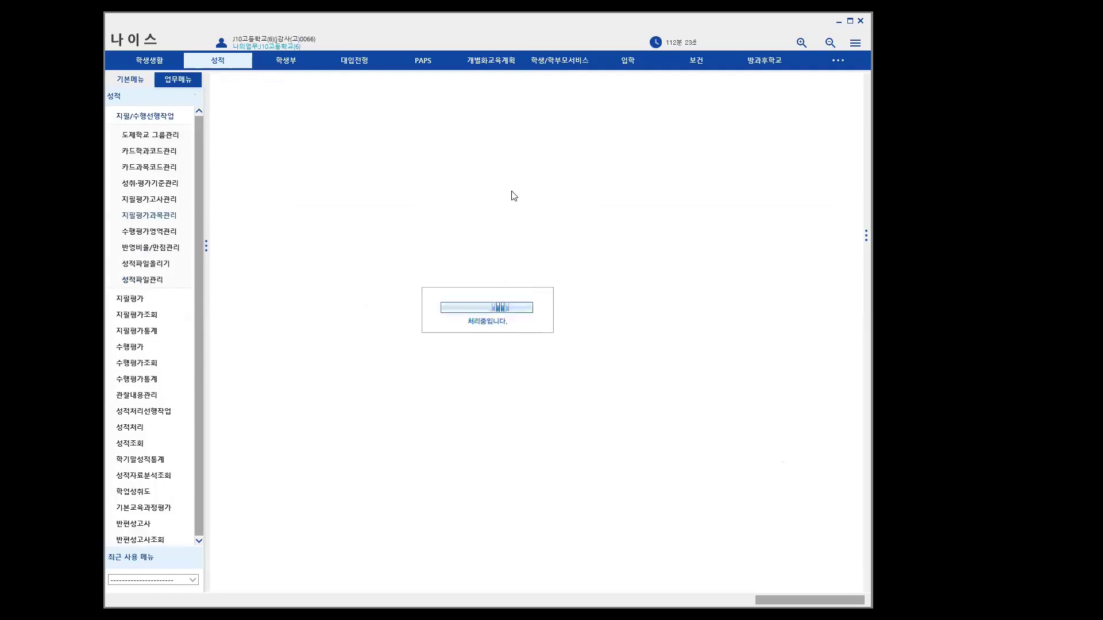
{"action": "left_click", "coordinate": [434, 161]}
{"action": "left_click", "coordinate": [356, 208]}
{"action": "left_click", "coordinate": [477, 160]}
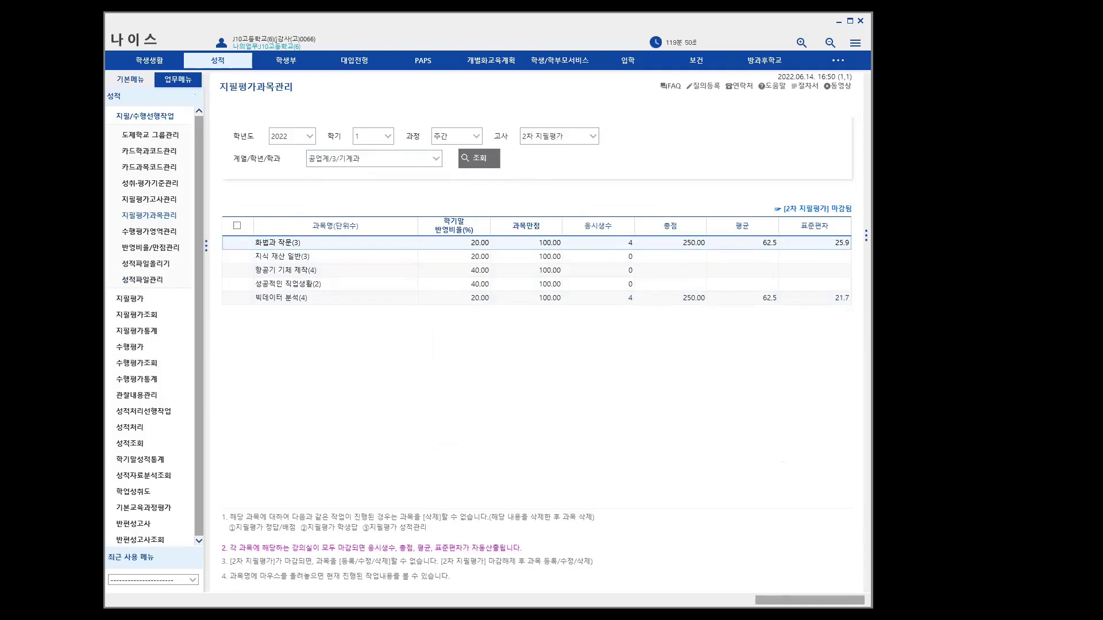
Step: Return to the 한쇼 presentation and page from slide 118 to slide 123 on group management, tie-handling rules and 성취율 registration
{"action": "key", "text": "alt+Tab"}
{"action": "key", "text": "Page_Down"}
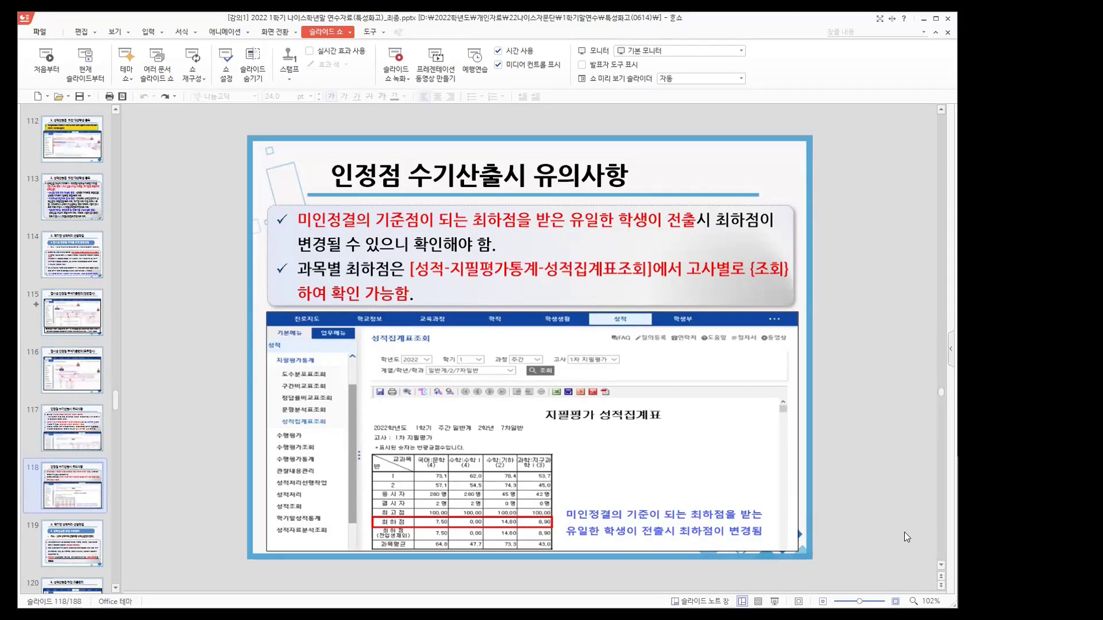
{"action": "key", "text": "Page_Down"}
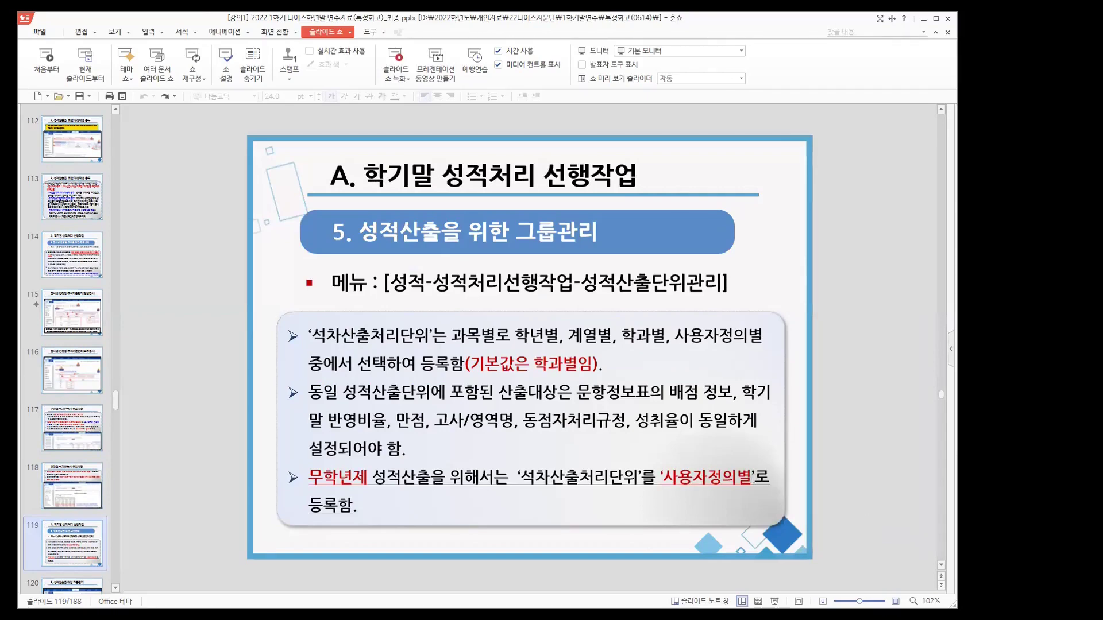
{"action": "key", "text": "Page_Down"}
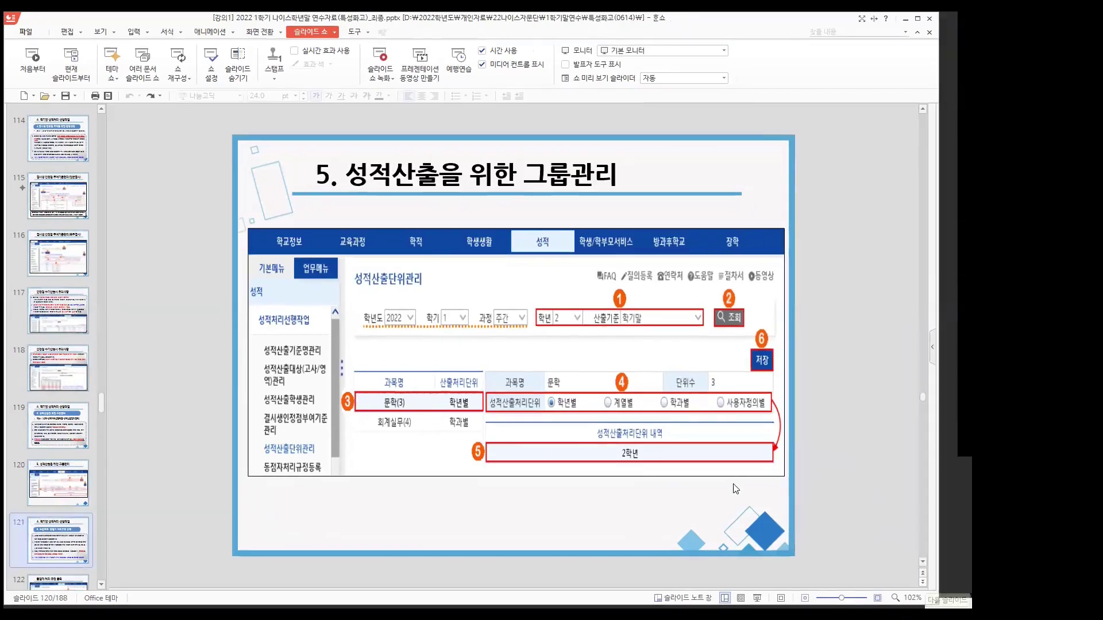
{"action": "key", "text": "Page_Down"}
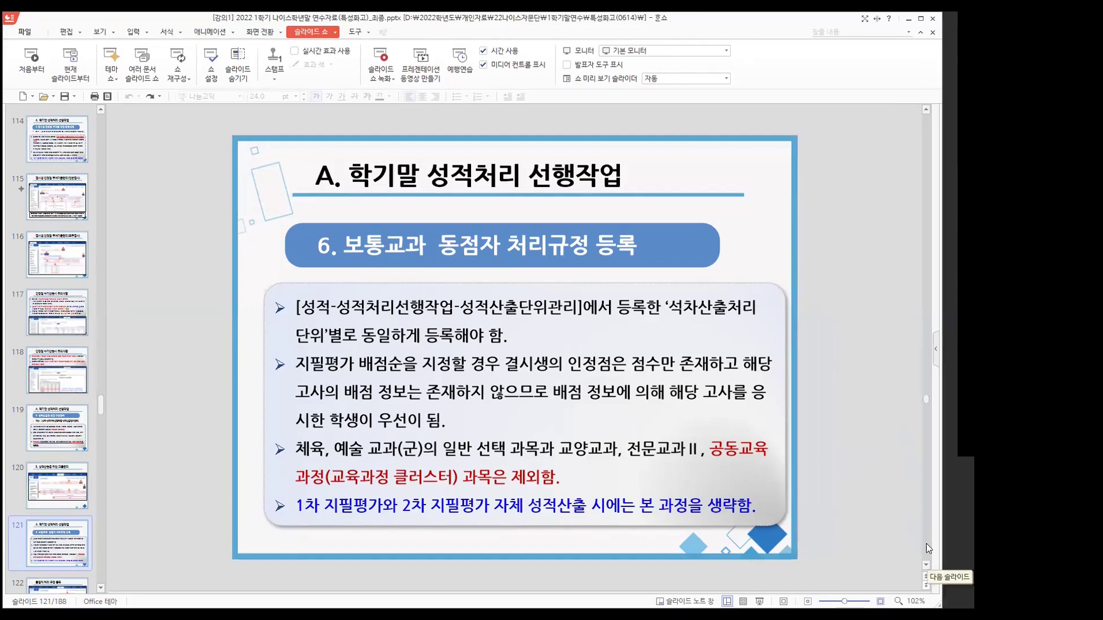
{"action": "left_click", "coordinate": [941, 586]}
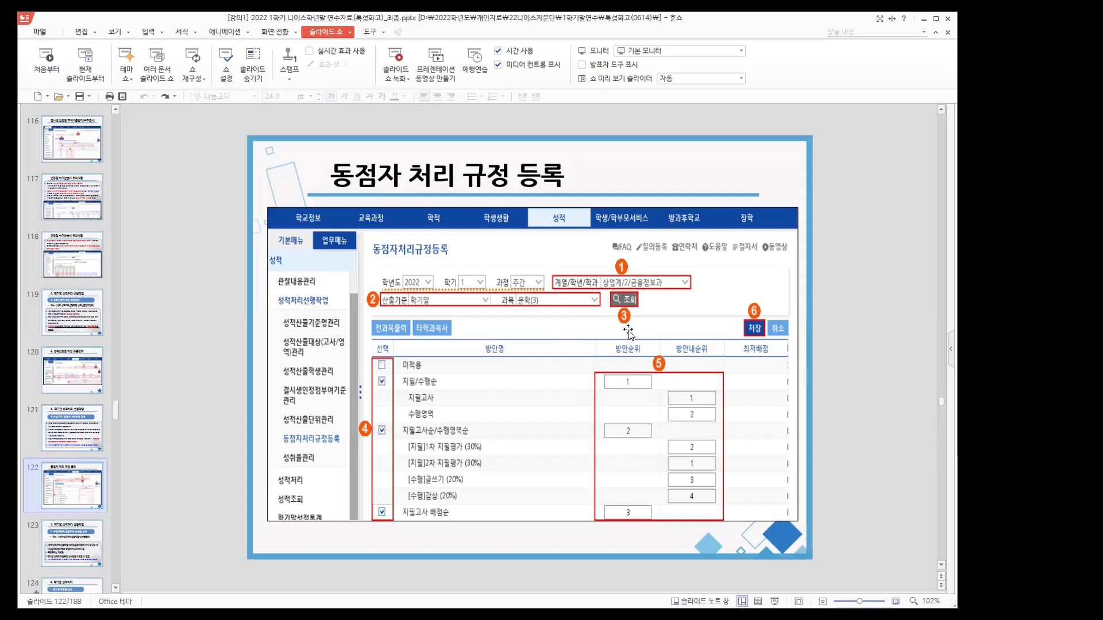
{"action": "left_click", "coordinate": [941, 586]}
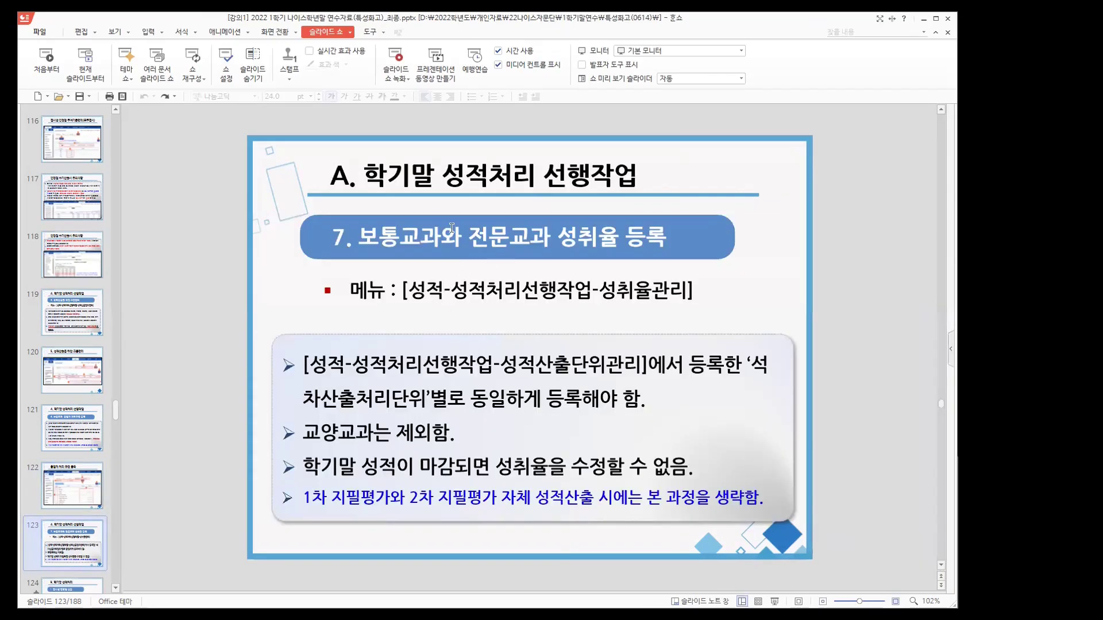
Step: Page from slide 124 to slide 129 on 결시생 인정점 산출, 과목별 성적 산출 and 교양교과 이수처리
{"action": "left_click", "coordinate": [941, 585]}
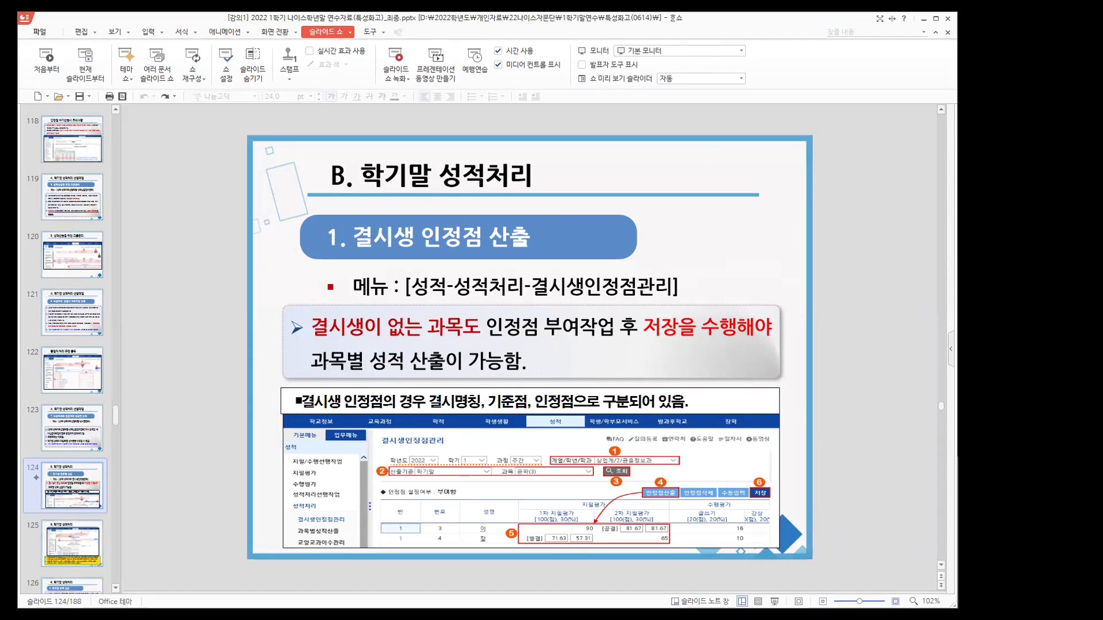
{"action": "left_click", "coordinate": [925, 582]}
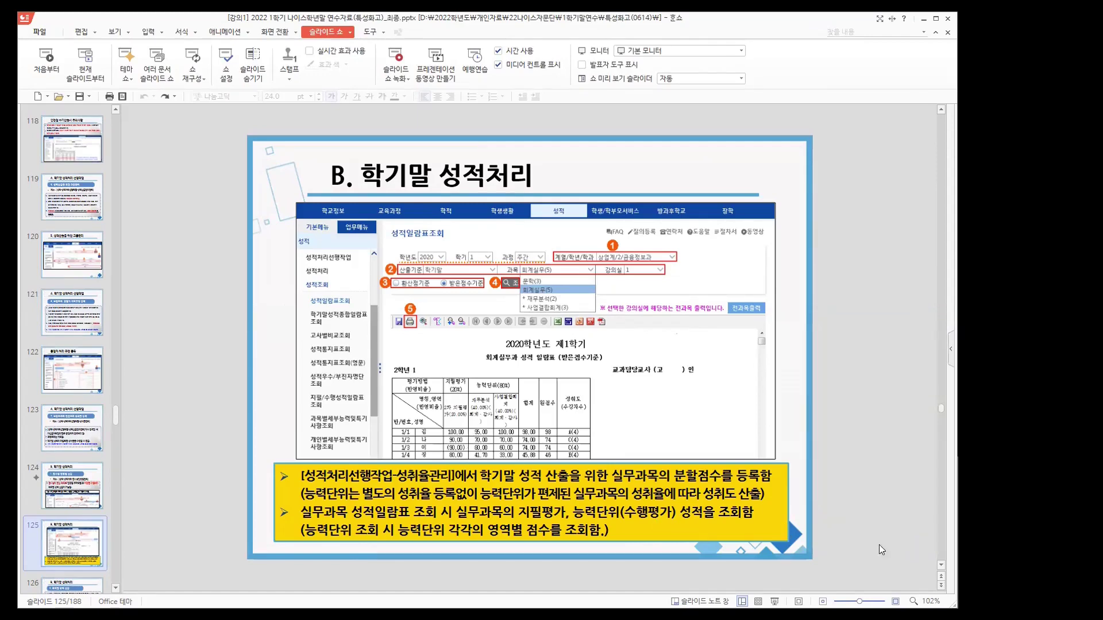
{"action": "scroll", "coordinate": [879, 545], "scroll_direction": "down", "scroll_amount": 1}
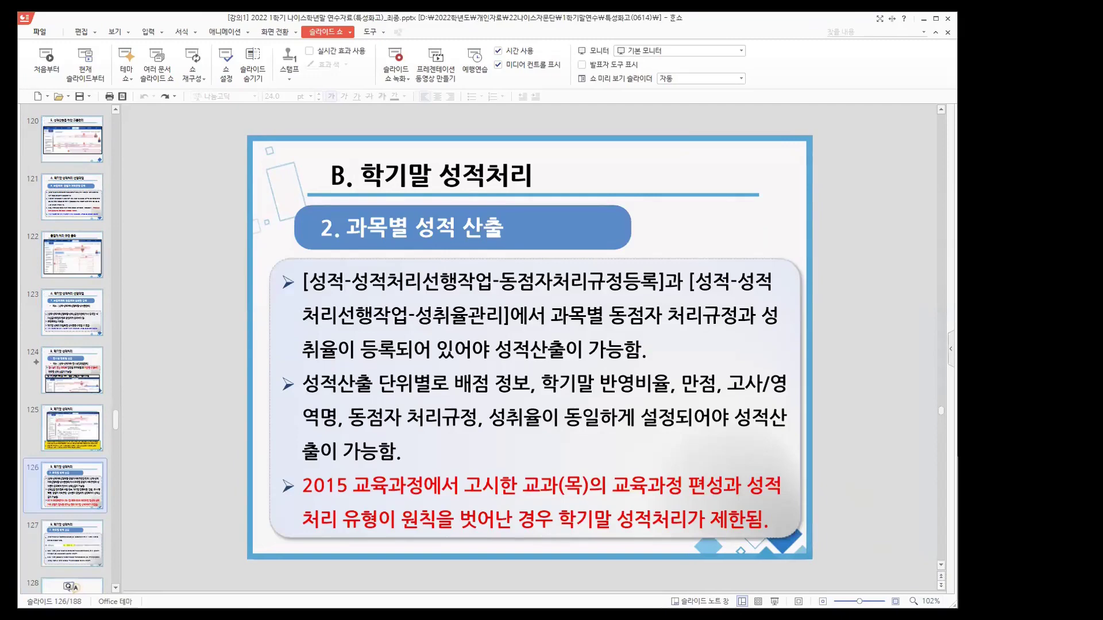
{"action": "left_click", "coordinate": [940, 585]}
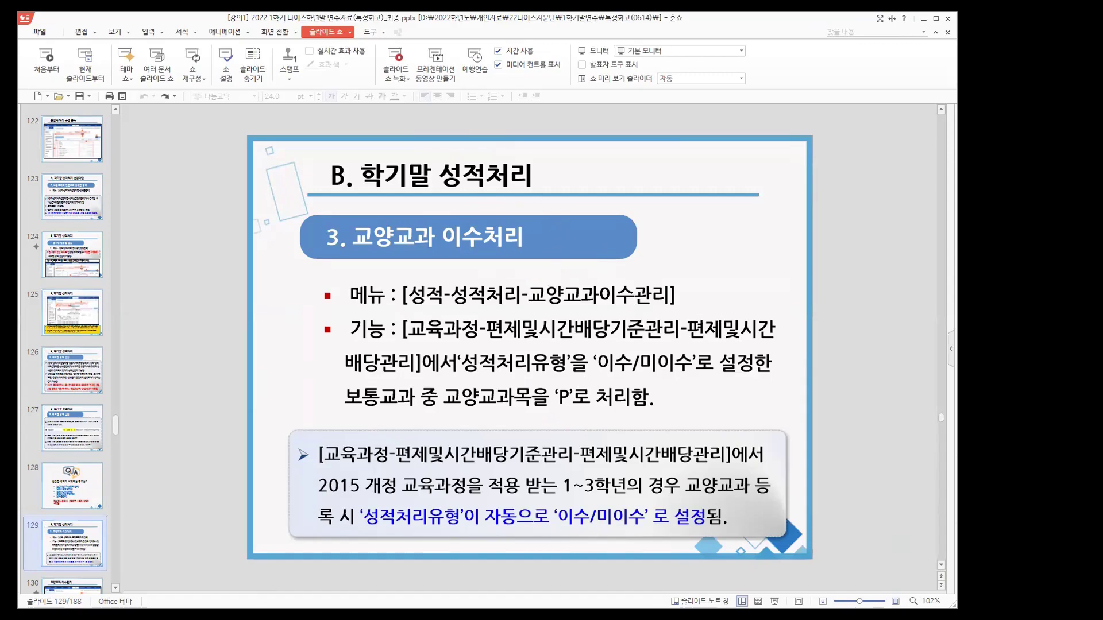
Step: Page from slide 130 to slide 136 on 교양교과 이수관리, 성적확인, 성적산출 마감관리 and 관찰내용 관리
{"action": "scroll", "coordinate": [295, 342], "scroll_direction": "down", "scroll_amount": 1}
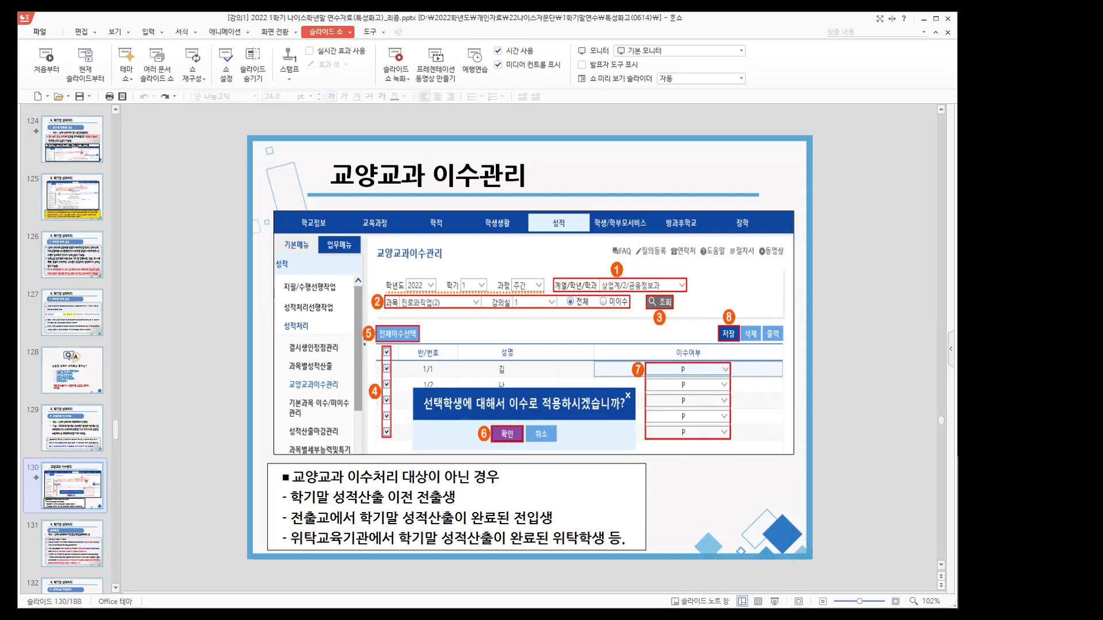
{"action": "left_click", "coordinate": [941, 585]}
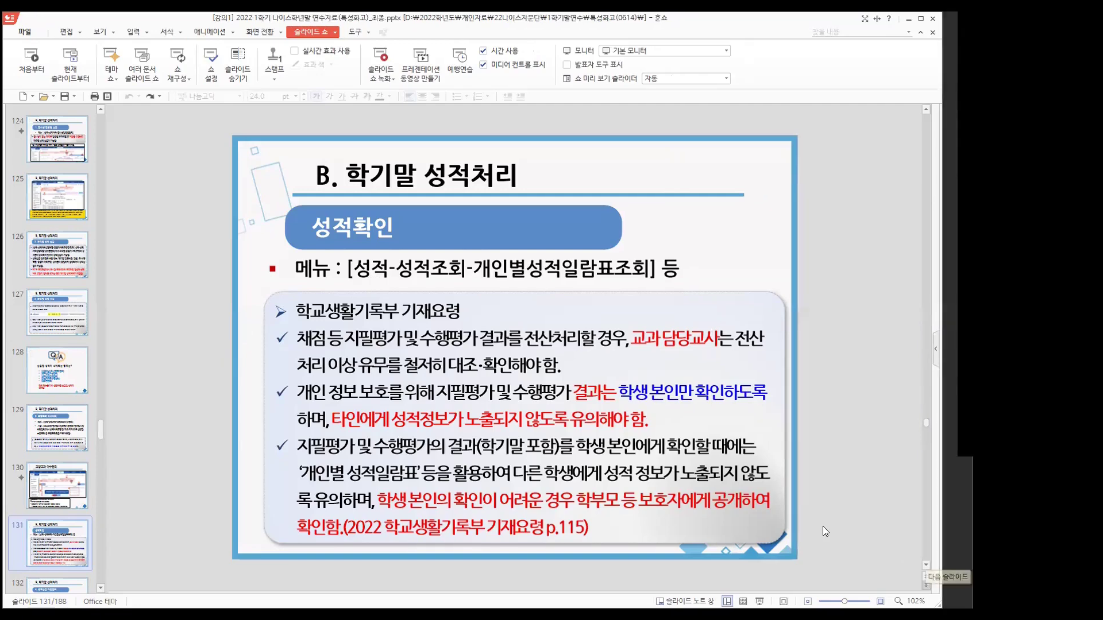
{"action": "key", "text": "Page_Down"}
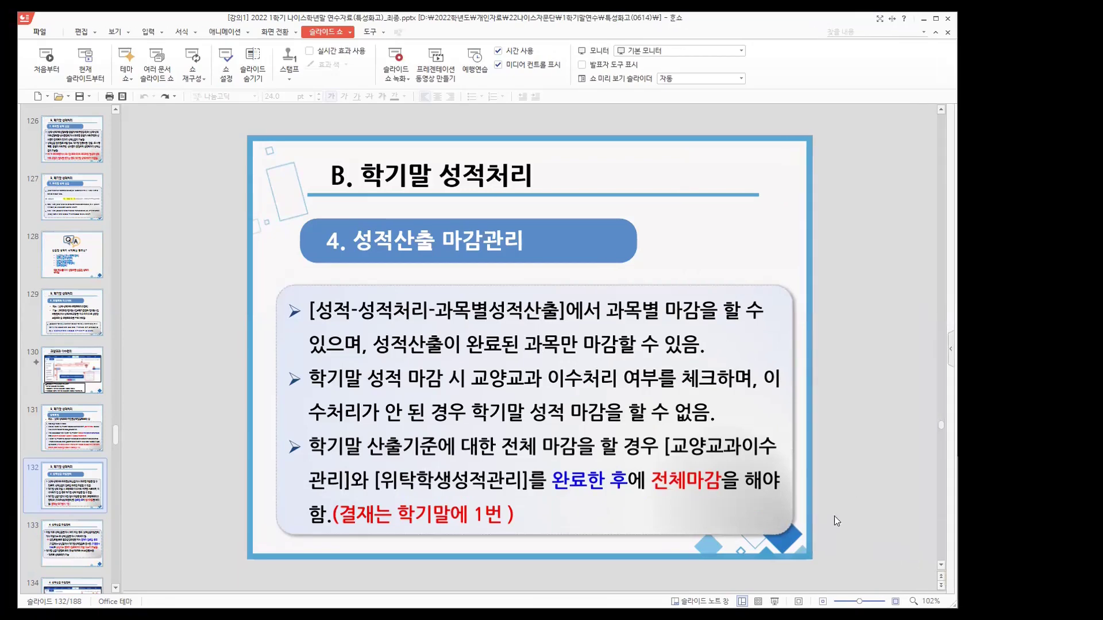
{"action": "scroll", "coordinate": [835, 516], "scroll_direction": "down", "scroll_amount": 1}
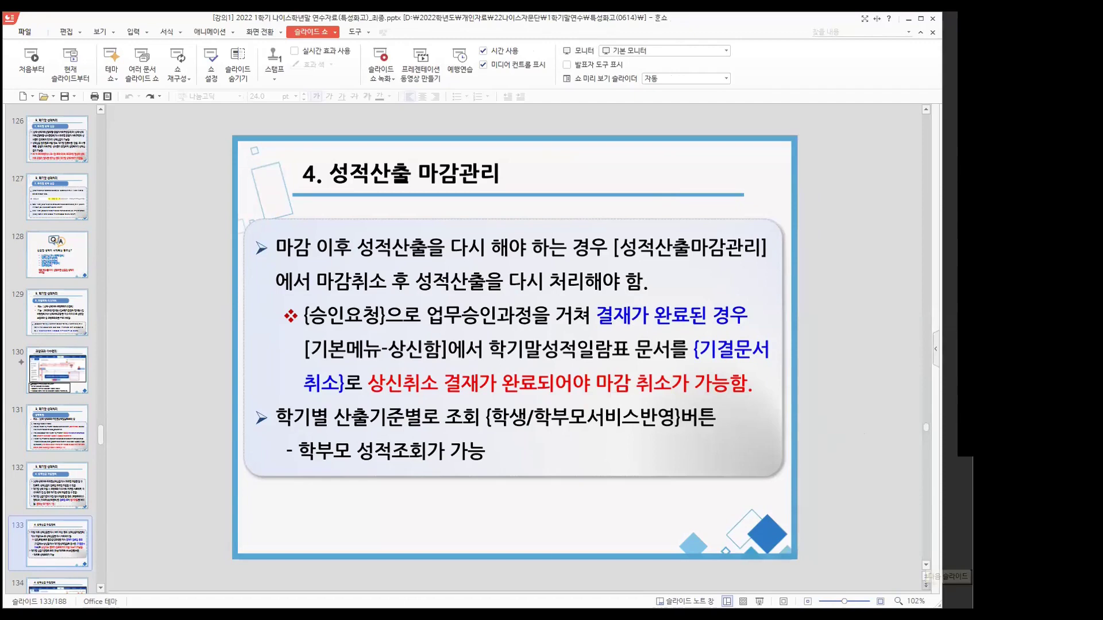
{"action": "left_click", "coordinate": [926, 586]}
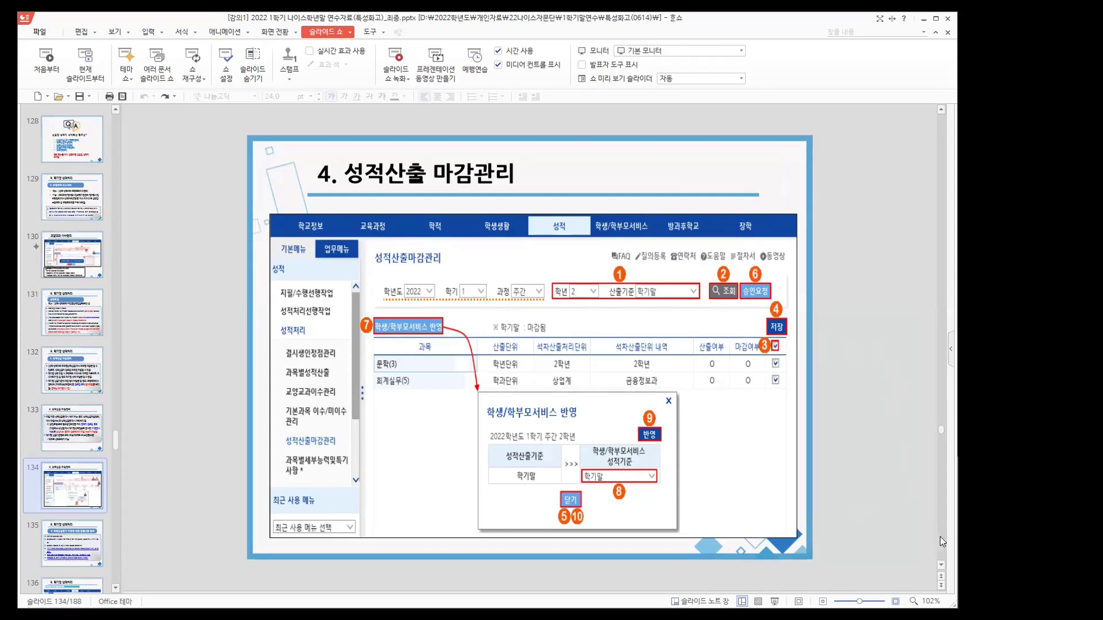
{"action": "scroll", "coordinate": [931, 539], "scroll_direction": "down", "scroll_amount": 1}
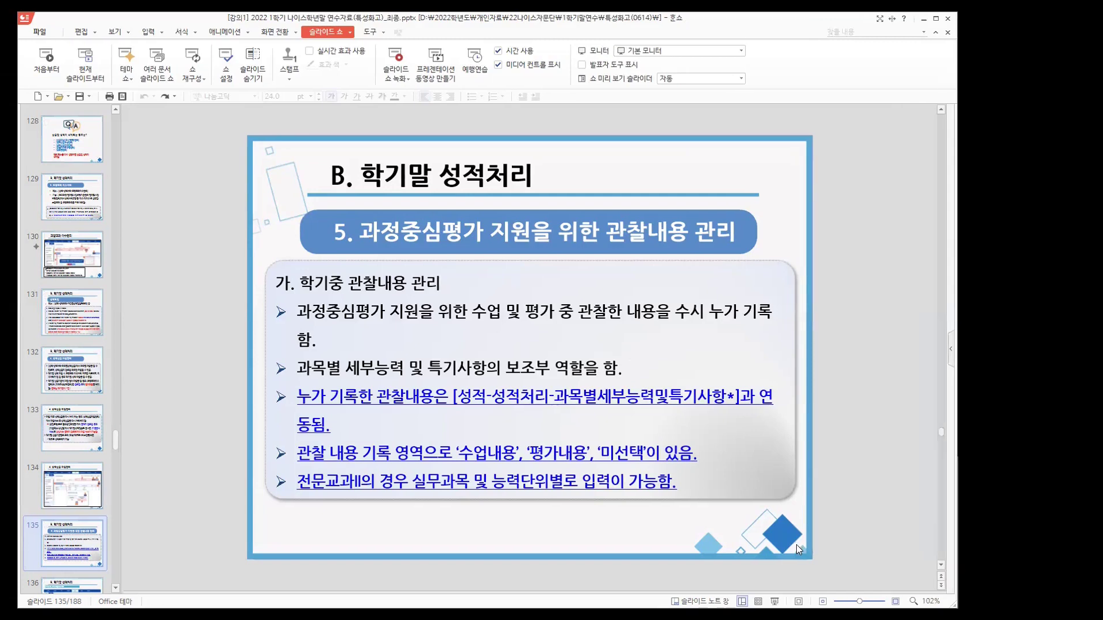
{"action": "scroll", "coordinate": [799, 550], "scroll_direction": "down", "scroll_amount": 1}
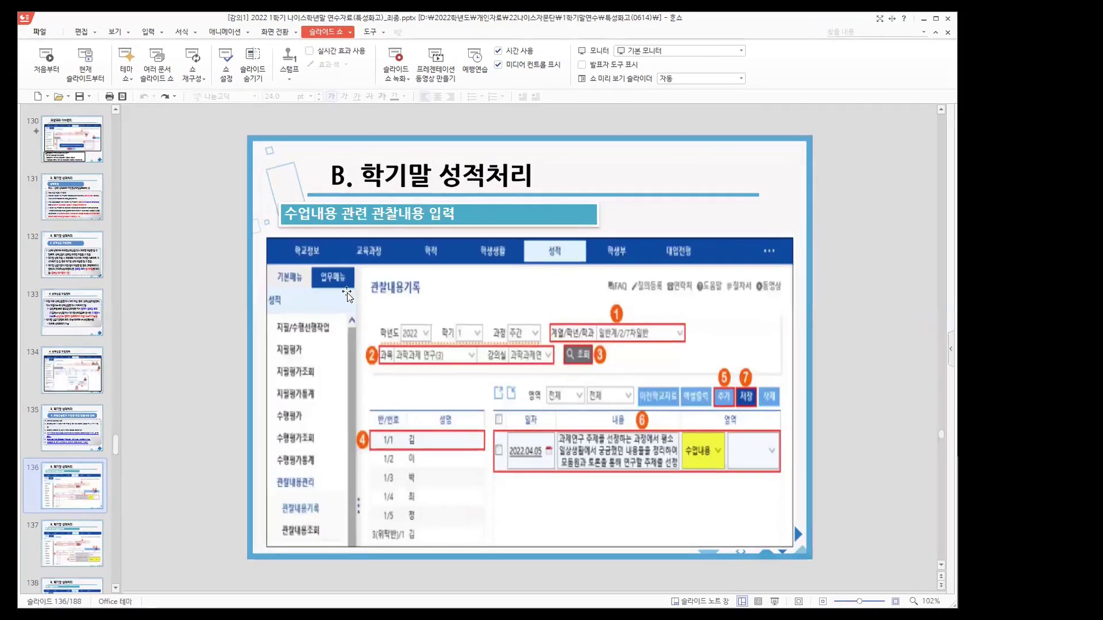